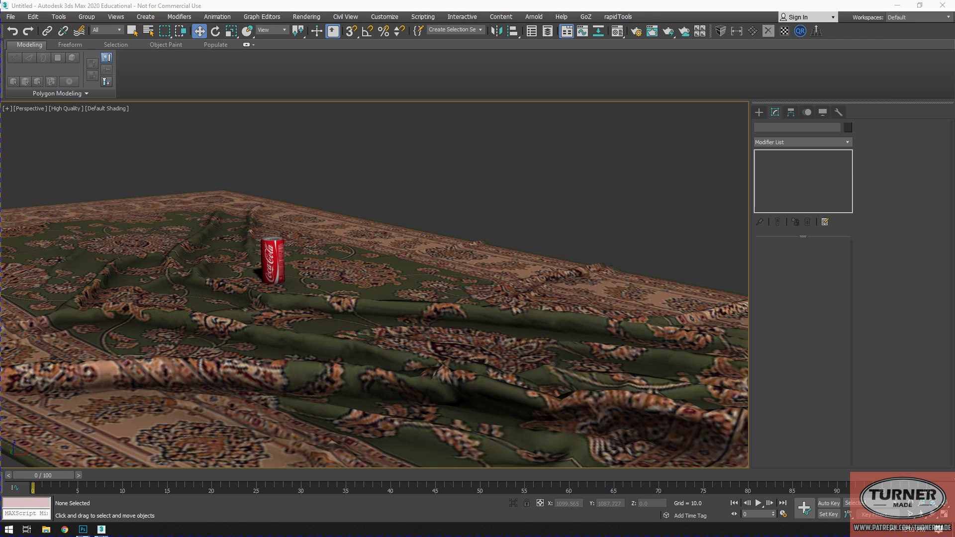
# Step: Examine the rug and the Coca-Cola can from close up, from a distance and from several sides
pyautogui.scroll(2, 456, 232)
pyautogui.keyDown('alt'); pyautogui.moveTo(459, 232); pyautogui.dragTo(471, 237, button='middle'); pyautogui.keyUp('alt')
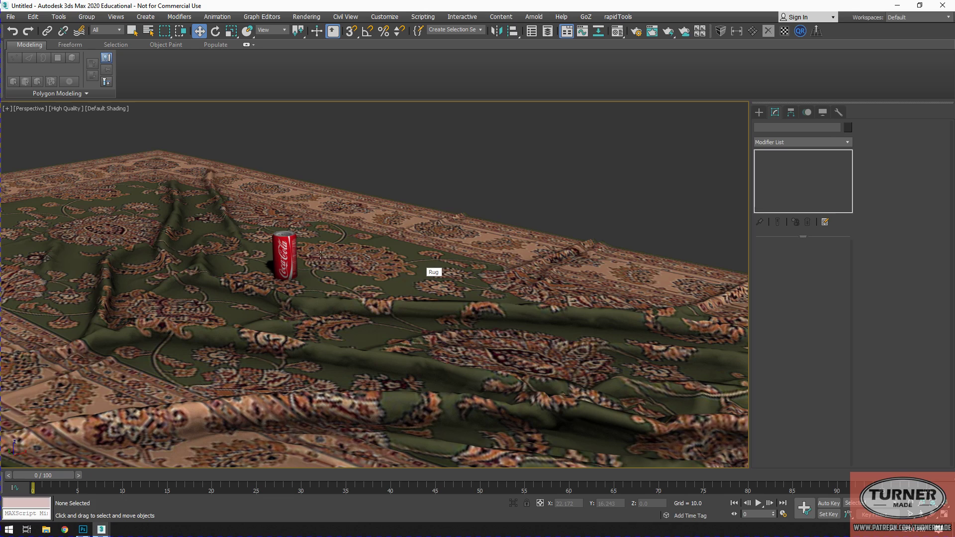
pyautogui.scroll(5, 320, 255)
pyautogui.moveTo(320, 255); pyautogui.dragTo(293, 254, button='middle')
pyautogui.scroll(-5, 299, 254)
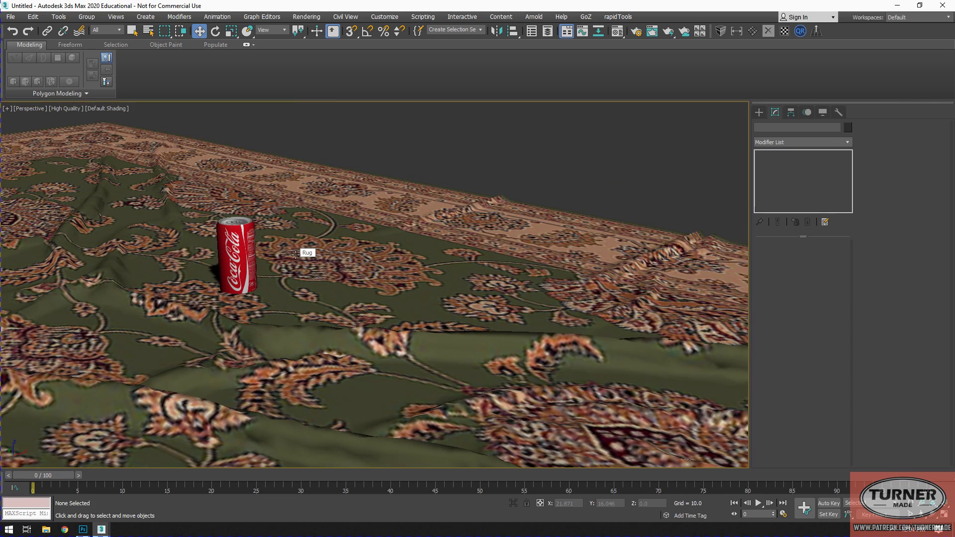
pyautogui.scroll(-5, 309, 255)
pyautogui.keyDown('alt'); pyautogui.moveTo(354, 241); pyautogui.dragTo(471, 245, button='middle'); pyautogui.keyUp('alt')
pyautogui.scroll(-5, 411, 288)
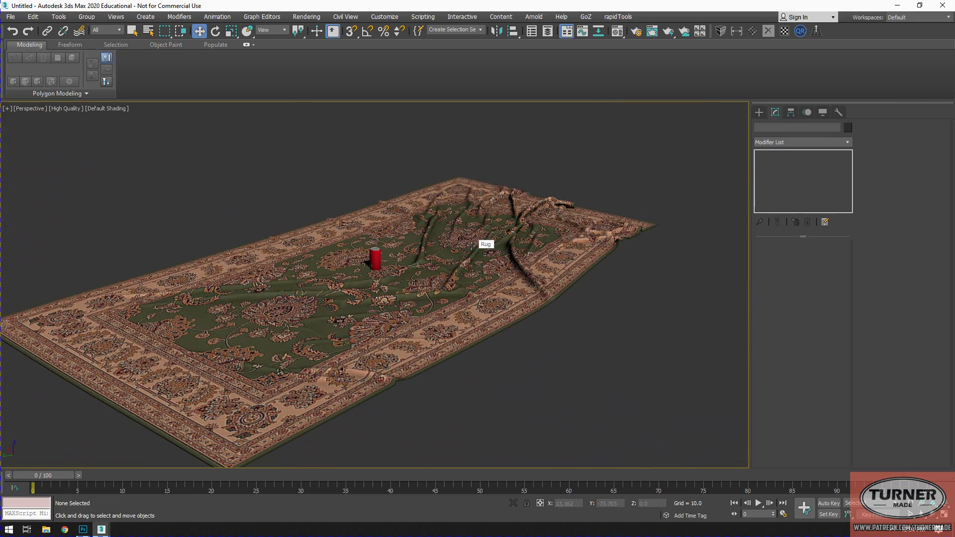
pyautogui.keyDown('alt'); pyautogui.moveTo(471, 245); pyautogui.dragTo(331, 247, button='middle'); pyautogui.keyUp('alt')
pyautogui.scroll(5, 381, 260)
pyautogui.keyDown('alt'); pyautogui.moveTo(436, 253); pyautogui.dragTo(431, 246, button='middle'); pyautogui.keyUp('alt')
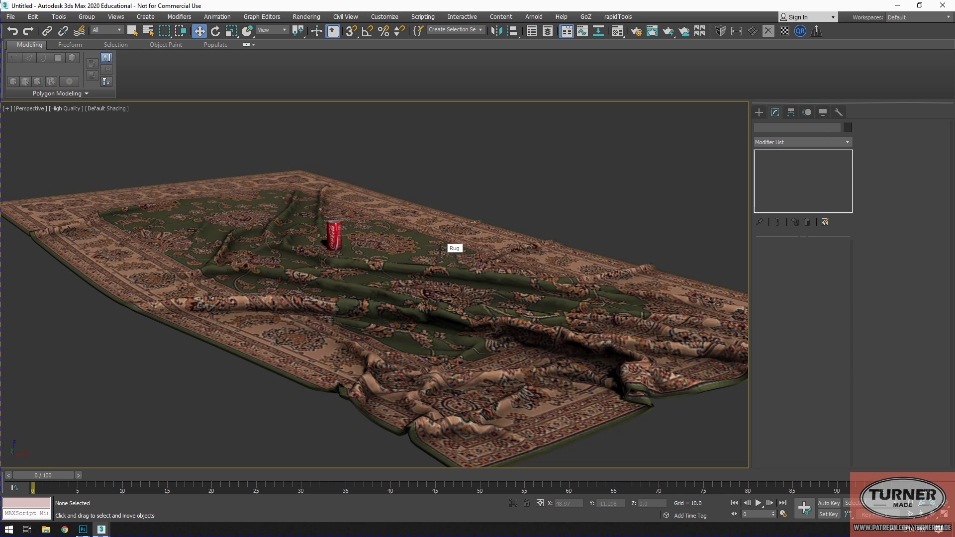
# Step: Inspect the can's label up close, including the nutrition facts and barcode, against the surrounding rug texture
pyautogui.keyDown('alt'); pyautogui.moveTo(331, 225); pyautogui.dragTo(345, 229, button='middle'); pyautogui.keyUp('alt')
pyautogui.scroll(5, 344, 228)
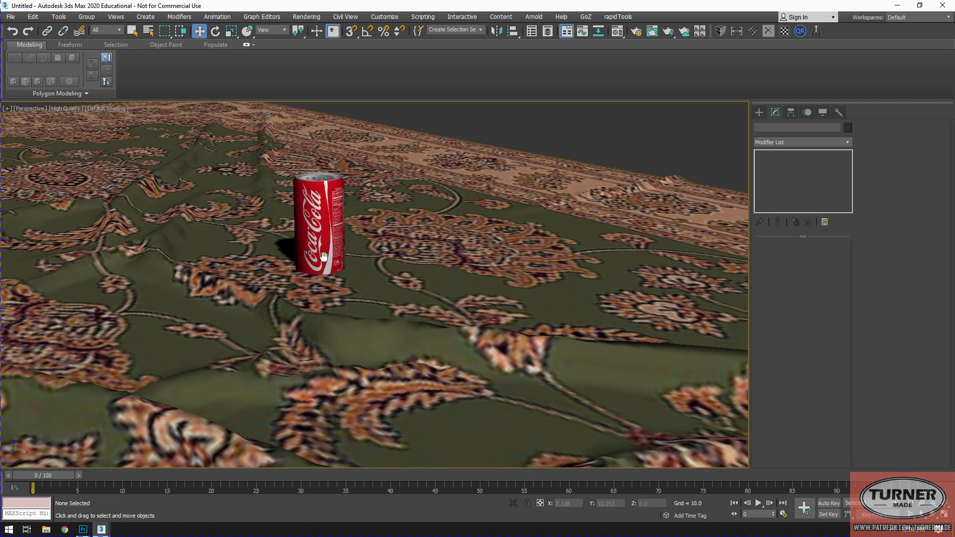
pyautogui.scroll(-3, 323, 253)
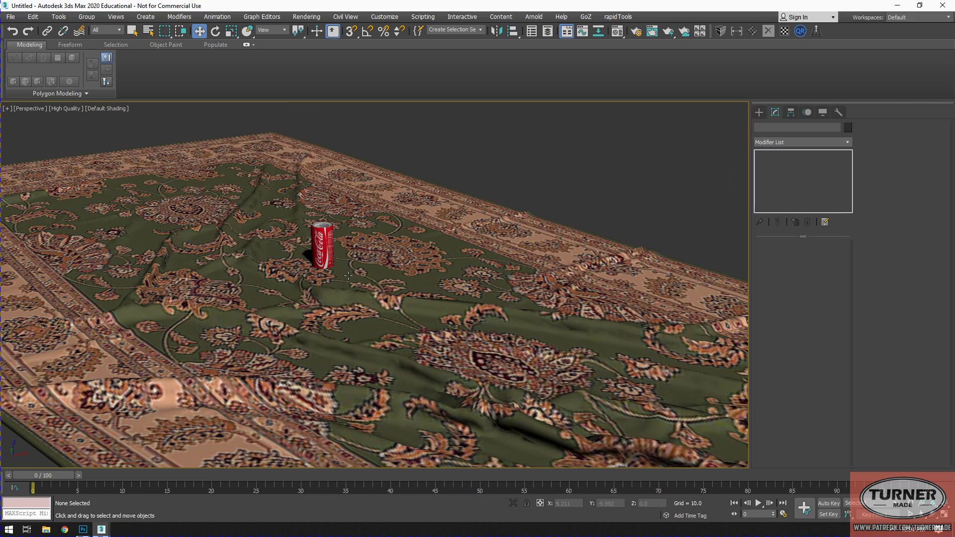
pyautogui.scroll(3, 334, 262)
pyautogui.keyDown('alt'); pyautogui.moveTo(334, 262); pyautogui.dragTo(291, 304, button='middle'); pyautogui.keyUp('alt')
pyautogui.scroll(5, 317, 241)
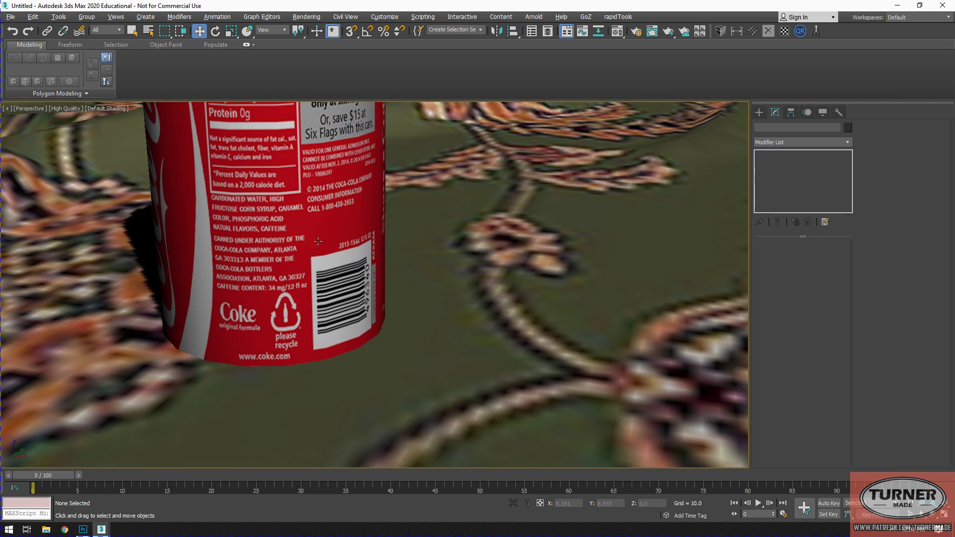
pyautogui.moveTo(318, 241); pyautogui.dragTo(465, 338, button='middle')
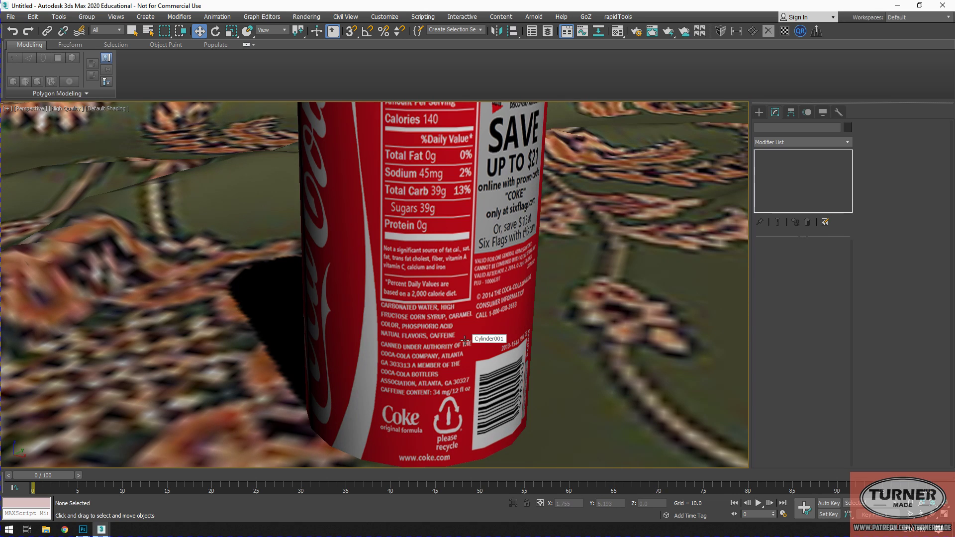
pyautogui.moveTo(488, 265); pyautogui.dragTo(500, 319, button='middle')
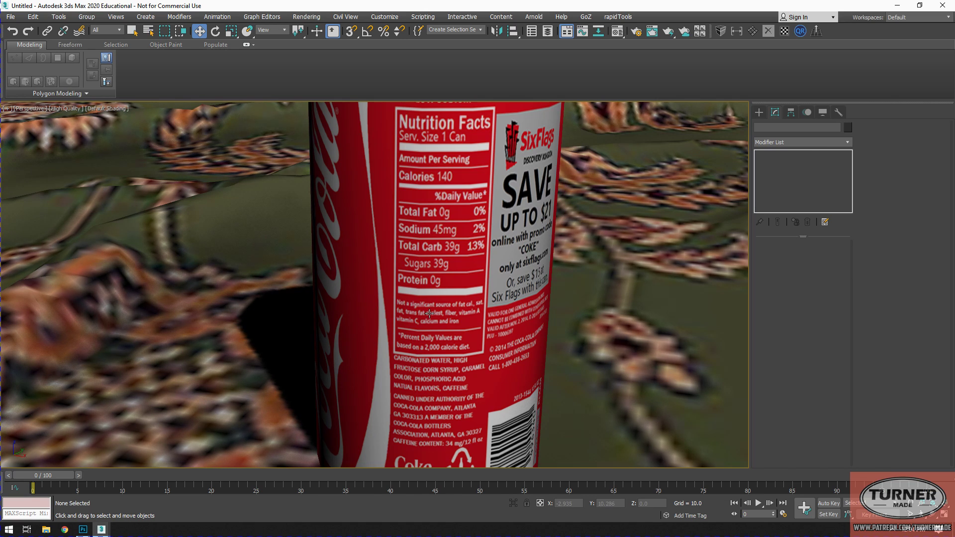
# Step: Set the viewport rendering to Standard and compare the can's label with the rug texture beside it
pyautogui.click(64, 108)
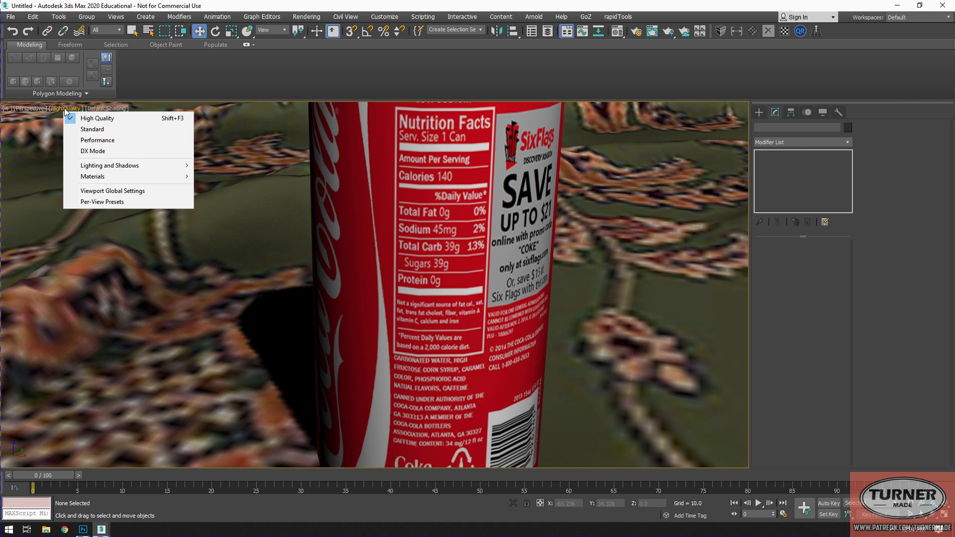
pyautogui.click(84, 128)
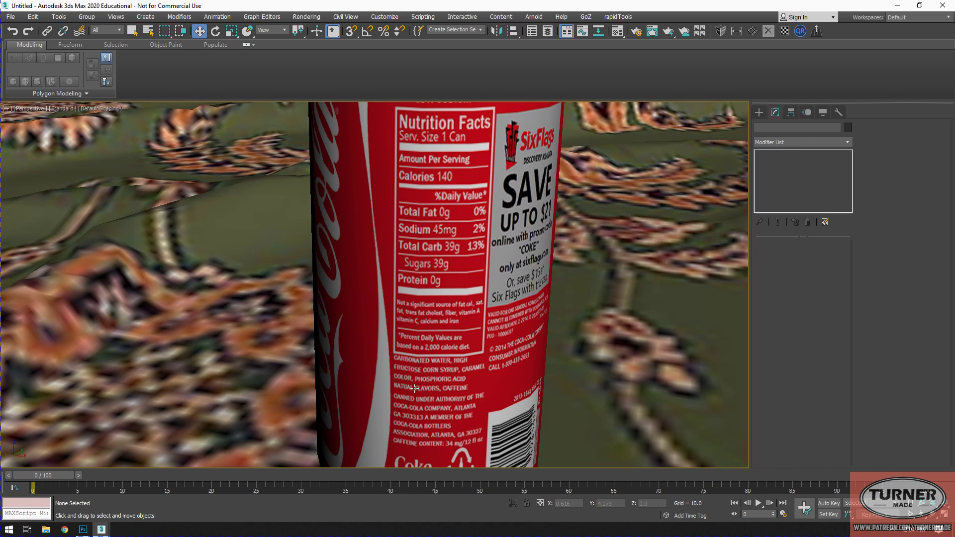
pyautogui.moveTo(402, 376); pyautogui.dragTo(558, 337, button='middle')
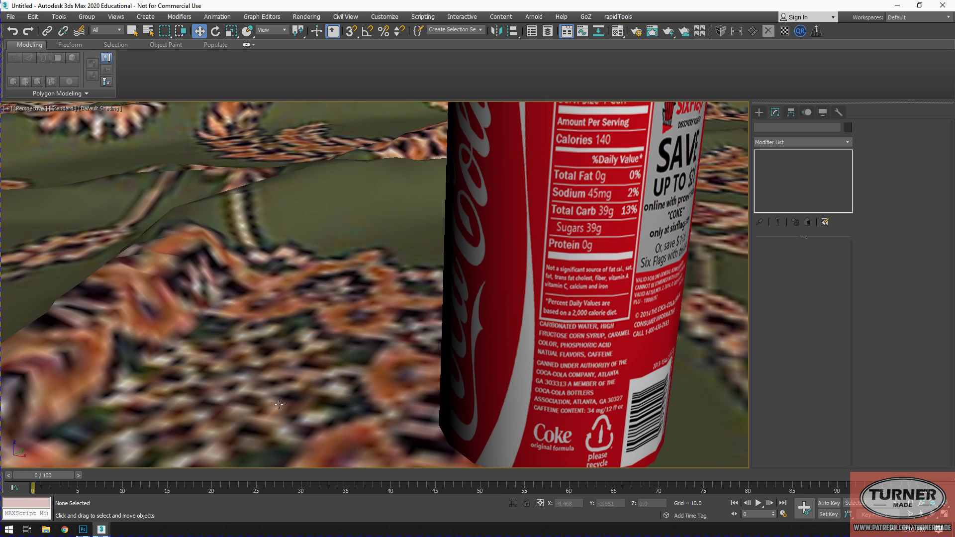
pyautogui.moveTo(540, 384); pyautogui.dragTo(517, 309, button='middle')
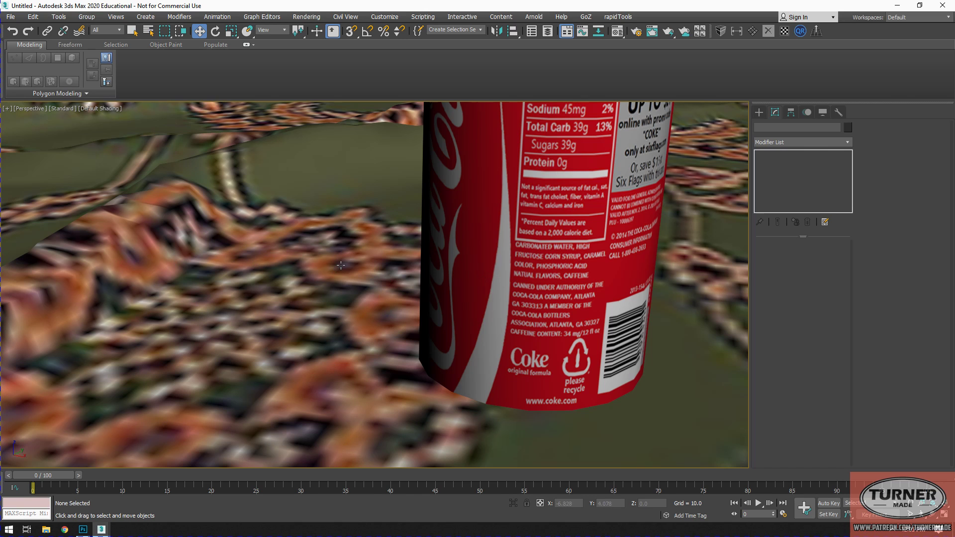
pyautogui.moveTo(508, 232); pyautogui.dragTo(464, 264, button='middle')
# Step: Examine the texture sharpness of the can's ShareaCoke.com lettering, and view the whole can on the rug
pyautogui.scroll(-3, 467, 264)
pyautogui.keyDown('alt'); pyautogui.moveTo(525, 248); pyautogui.dragTo(358, 241, button='middle'); pyautogui.keyUp('alt')
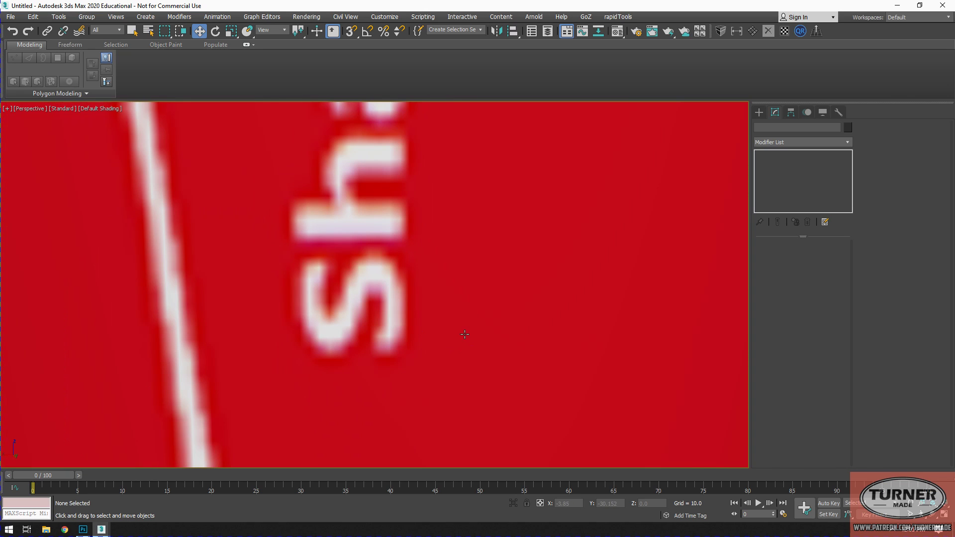
pyautogui.scroll(-6, 505, 328)
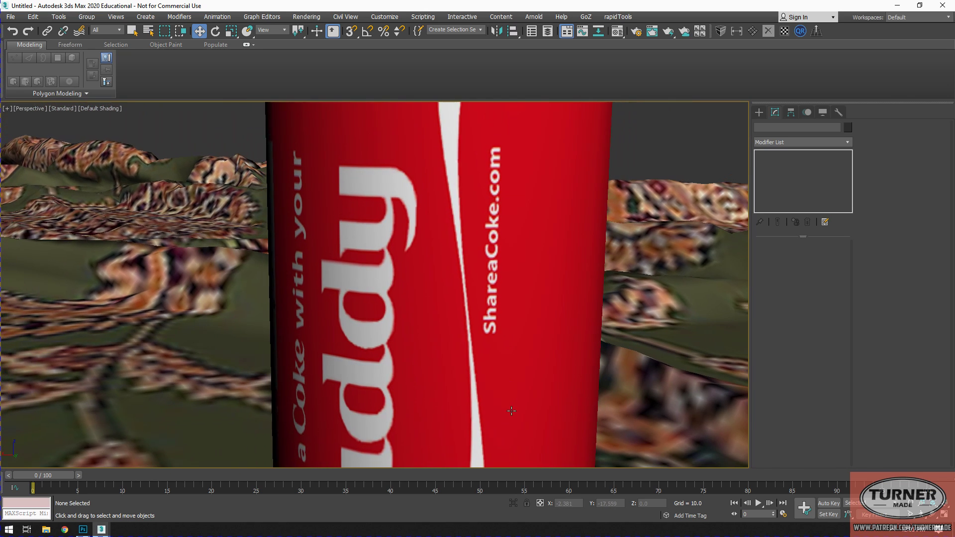
pyautogui.scroll(-5, 498, 334)
pyautogui.keyDown('alt'); pyautogui.moveTo(498, 334); pyautogui.dragTo(439, 224, button='middle'); pyautogui.keyUp('alt')
pyautogui.scroll(-5, 472, 307)
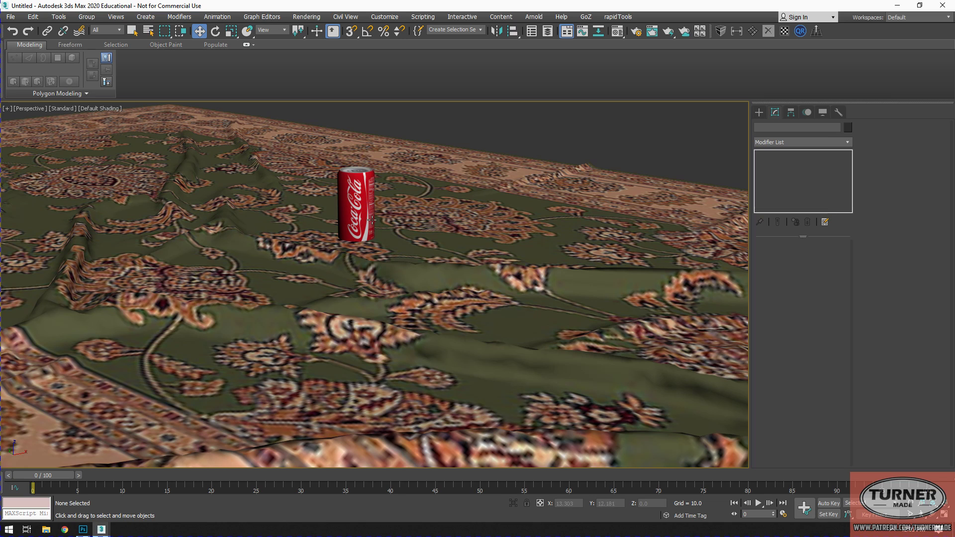
pyautogui.scroll(-2, 385, 242)
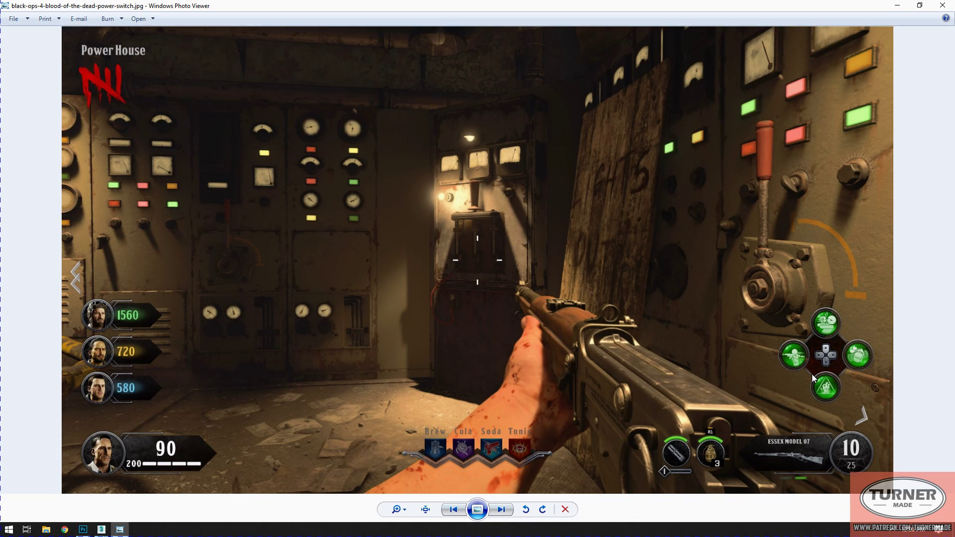
# Step: Open Epic Pen over the power-switch screenshot, place its toolbar beside the image and ignore the update notice
pyautogui.press('super')
pyautogui.write('epic')
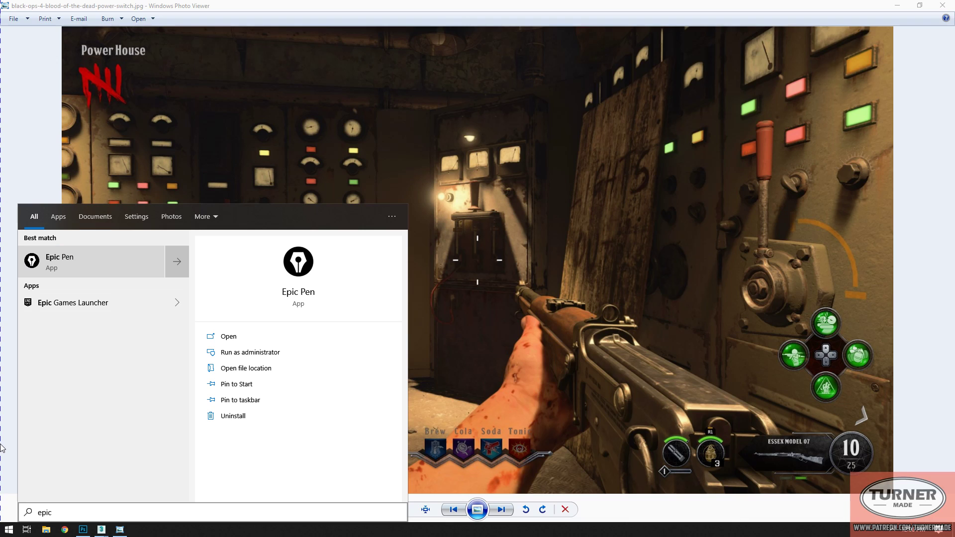
pyautogui.press('Return')
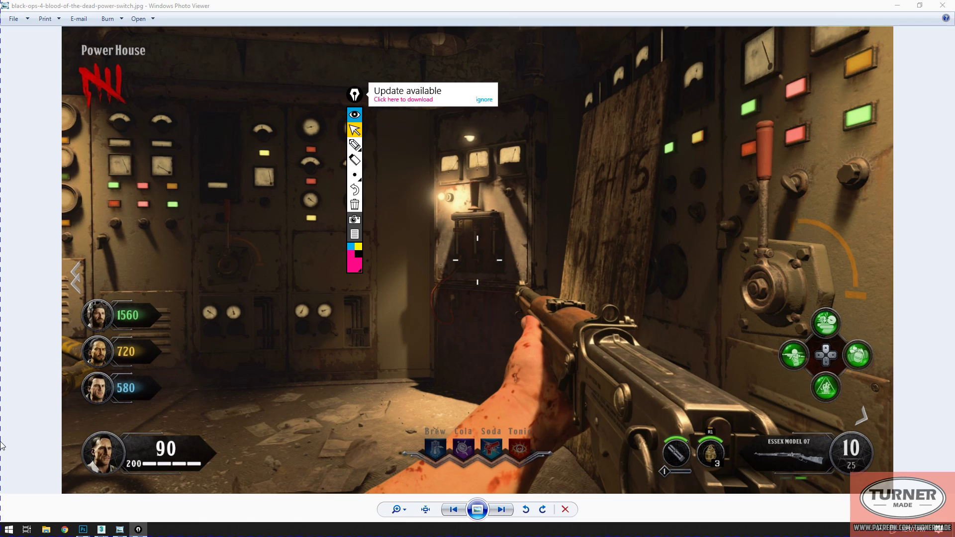
pyautogui.click(448, 309)
pyautogui.moveTo(354, 102); pyautogui.dragTo(28, 71)
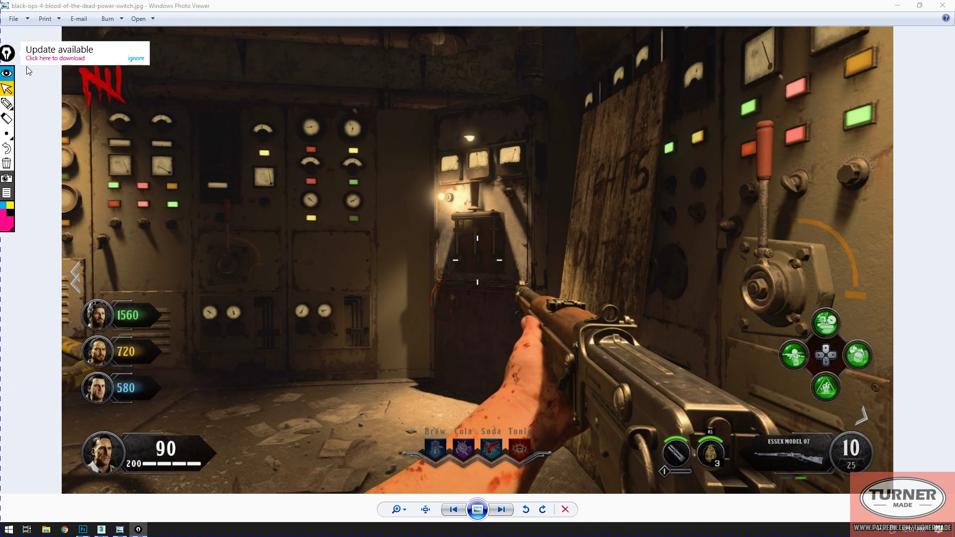
pyautogui.click(134, 59)
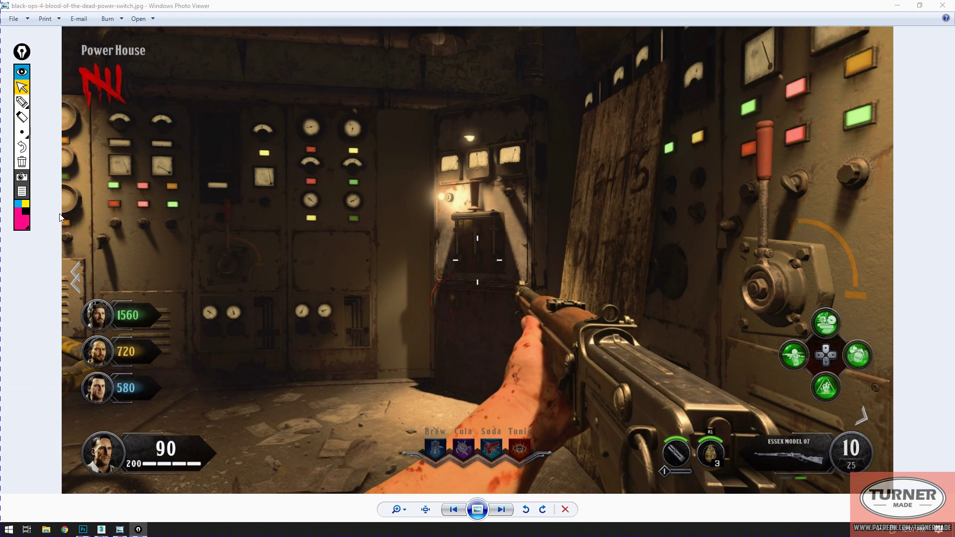
# Step: Sketch a pink can-shaped cylinder over the gun near the middle of the screenshot with the pen
pyautogui.click(22, 102)
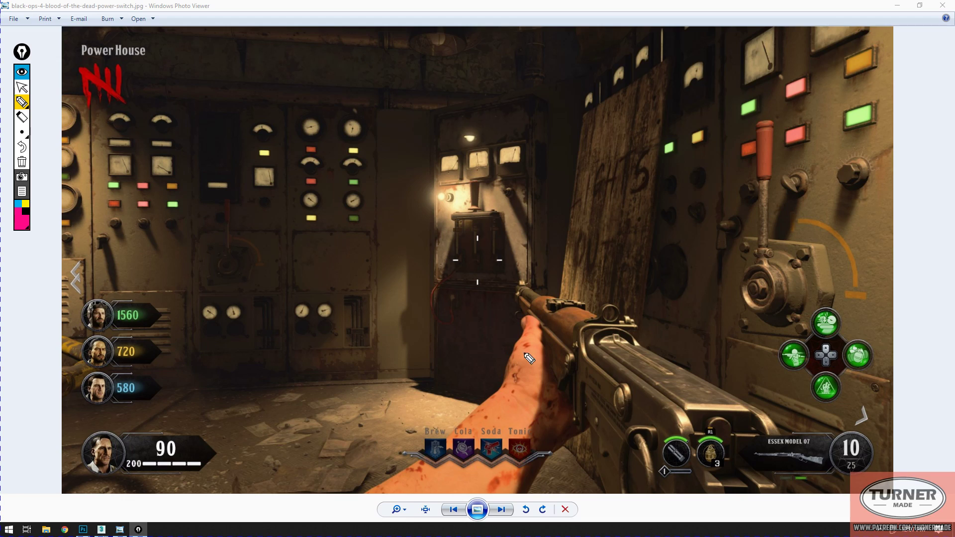
pyautogui.moveTo(606, 230)
pyautogui.mouseDown()
pyautogui.moveTo(548, 258)
pyautogui.moveTo(551, 355)
pyautogui.moveTo(620, 360)
pyautogui.mouseUp()
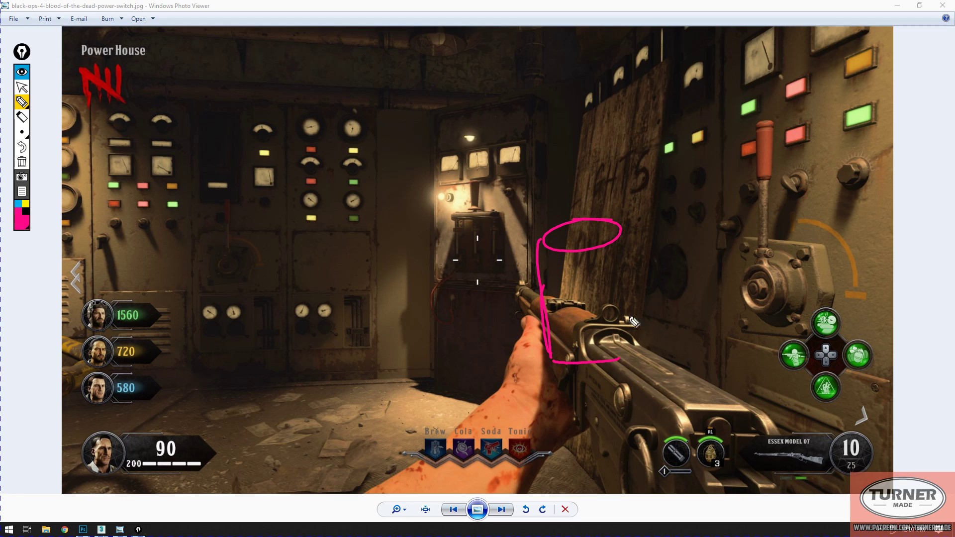
pyautogui.moveTo(625, 234); pyautogui.dragTo(626, 365)
pyautogui.moveTo(541, 236)
pyautogui.mouseDown()
pyautogui.moveTo(554, 374)
pyautogui.moveTo(594, 373)
pyautogui.moveTo(629, 356)
pyautogui.mouseUp()
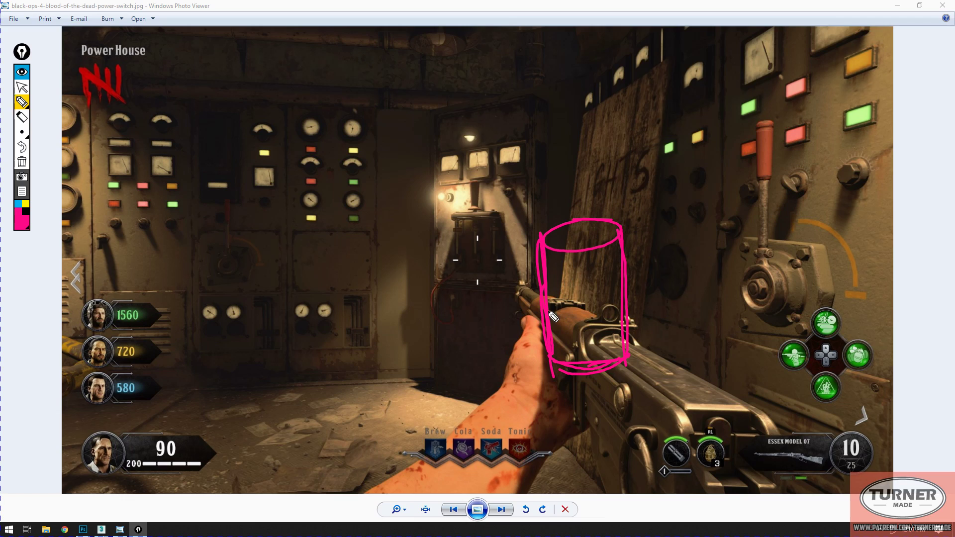
pyautogui.moveTo(620, 227)
pyautogui.mouseDown()
pyautogui.moveTo(541, 237)
pyautogui.moveTo(608, 241)
pyautogui.moveTo(619, 231)
pyautogui.mouseUp()
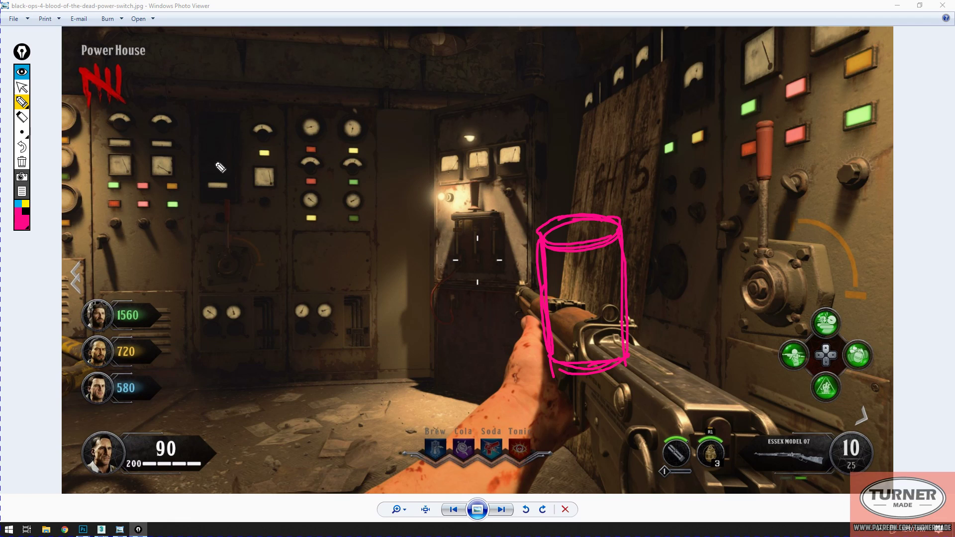
# Step: Mark the image's left edge and draw width and height arrows across it, labelled 1920 and 1080
pyautogui.moveTo(60, 46); pyautogui.dragTo(60, 144)
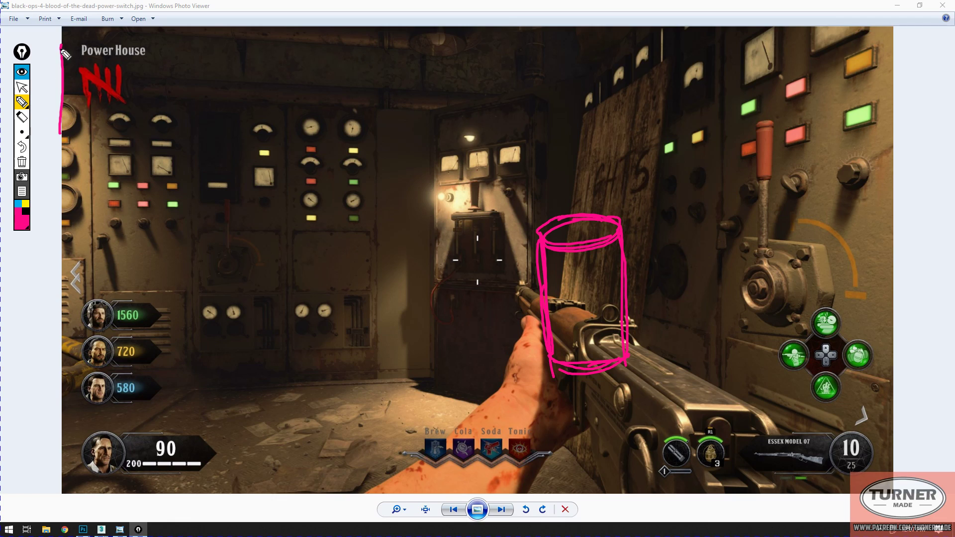
pyautogui.moveTo(79, 83)
pyautogui.mouseDown()
pyautogui.moveTo(757, 145)
pyautogui.moveTo(720, 155)
pyautogui.mouseUp()
pyautogui.moveTo(408, 50); pyautogui.dragTo(412, 83)
pyautogui.moveTo(441, 51)
pyautogui.mouseDown()
pyautogui.moveTo(424, 56)
pyautogui.moveTo(440, 82)
pyautogui.mouseUp()
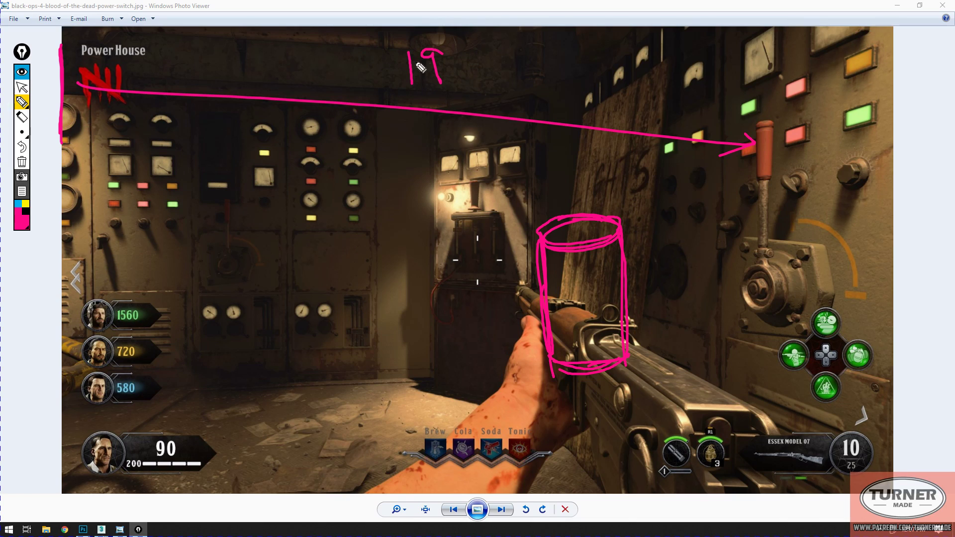
pyautogui.moveTo(451, 53)
pyautogui.mouseDown()
pyautogui.moveTo(470, 73)
pyautogui.moveTo(479, 58)
pyautogui.mouseUp()
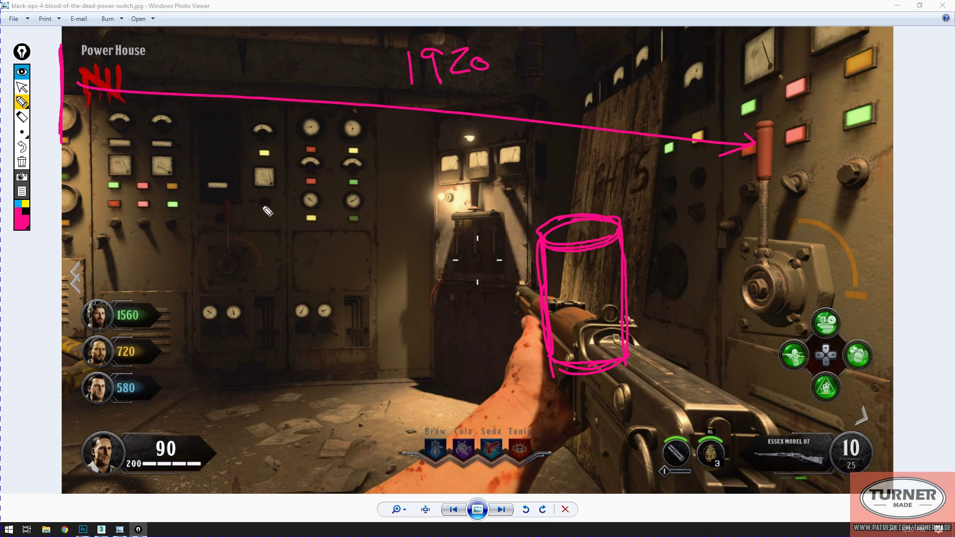
pyautogui.moveTo(108, 102)
pyautogui.mouseDown()
pyautogui.moveTo(92, 398)
pyautogui.moveTo(105, 369)
pyautogui.mouseUp()
pyautogui.moveTo(138, 282)
pyautogui.mouseDown()
pyautogui.moveTo(145, 302)
pyautogui.moveTo(155, 275)
pyautogui.moveTo(167, 284)
pyautogui.moveTo(174, 261)
pyautogui.moveTo(183, 274)
pyautogui.mouseUp()
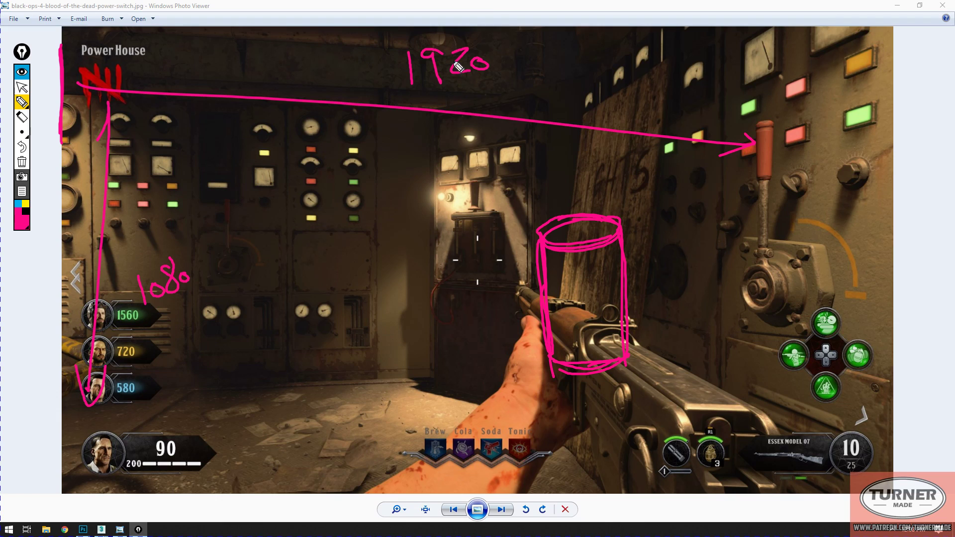
# Step: Draw a vertical line at the middle of the image's width and write 960 on the left half
pyautogui.moveTo(467, 52); pyautogui.dragTo(465, 164)
pyautogui.moveTo(462, 30); pyautogui.dragTo(458, 174)
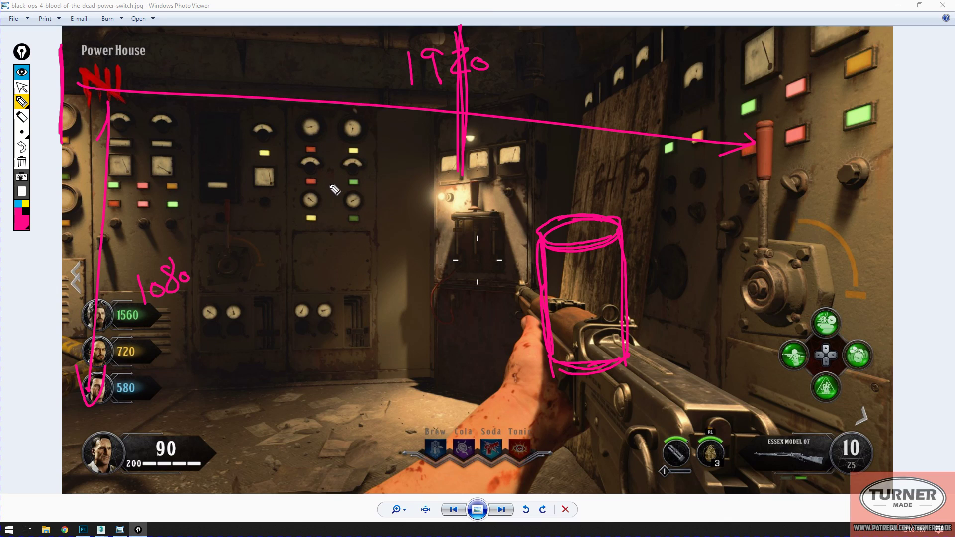
pyautogui.moveTo(331, 180)
pyautogui.mouseDown()
pyautogui.moveTo(342, 165)
pyautogui.moveTo(343, 210)
pyautogui.mouseUp()
pyautogui.moveTo(356, 160)
pyautogui.mouseDown()
pyautogui.moveTo(351, 192)
pyautogui.moveTo(383, 170)
pyautogui.mouseUp()
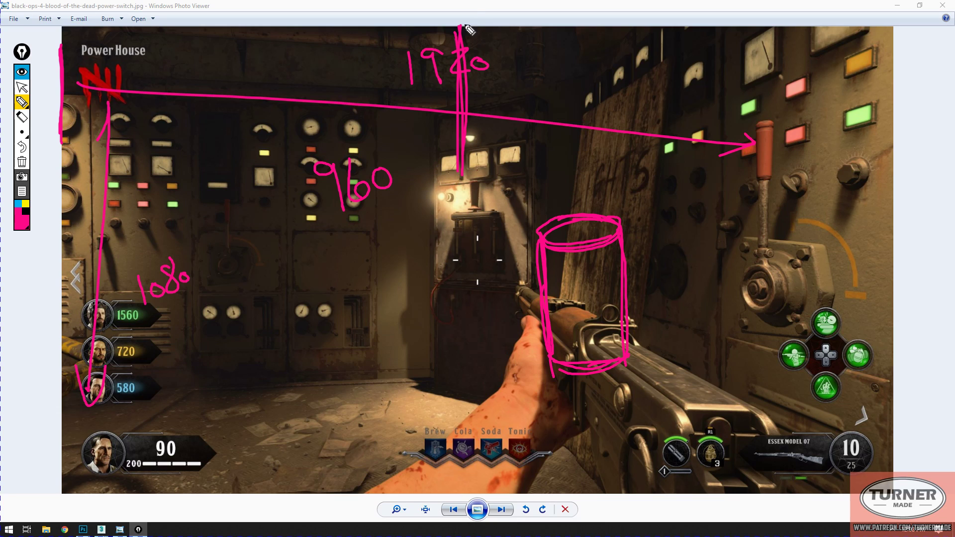
# Step: Mark the image's right edge and draw an arrow from it back towards the midline
pyautogui.moveTo(894, 75)
pyautogui.mouseDown()
pyautogui.moveTo(906, 93)
pyautogui.moveTo(889, 179)
pyautogui.mouseUp()
pyautogui.moveTo(893, 118); pyautogui.dragTo(516, 115)
pyautogui.moveTo(515, 115); pyautogui.dragTo(576, 121)
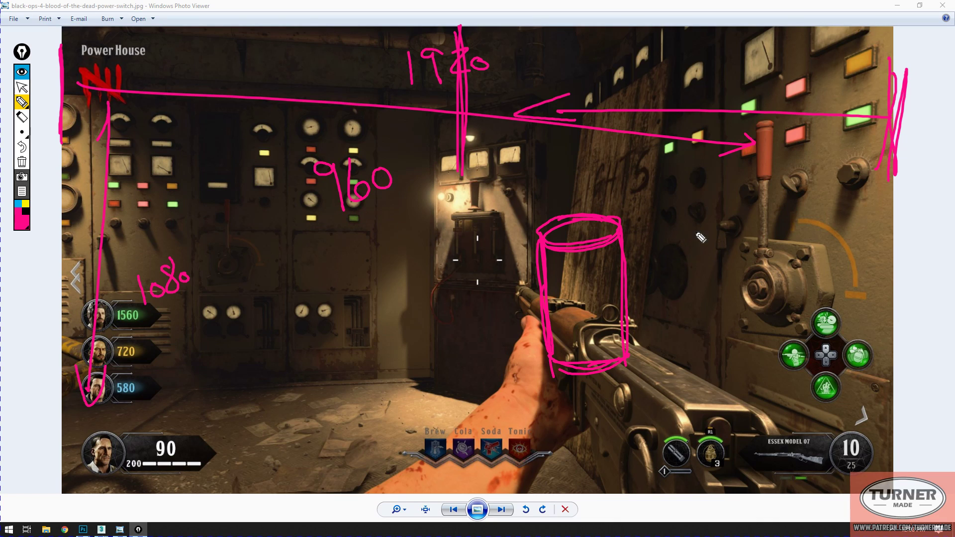
# Step: Write 480 on the right half and mark the quarter width with a vertical line and an arrow from the right edge
pyautogui.moveTo(672, 204); pyautogui.dragTo(680, 244)
pyautogui.moveTo(700, 205)
pyautogui.mouseDown()
pyautogui.moveTo(691, 233)
pyautogui.moveTo(702, 204)
pyautogui.moveTo(712, 204)
pyautogui.mouseUp()
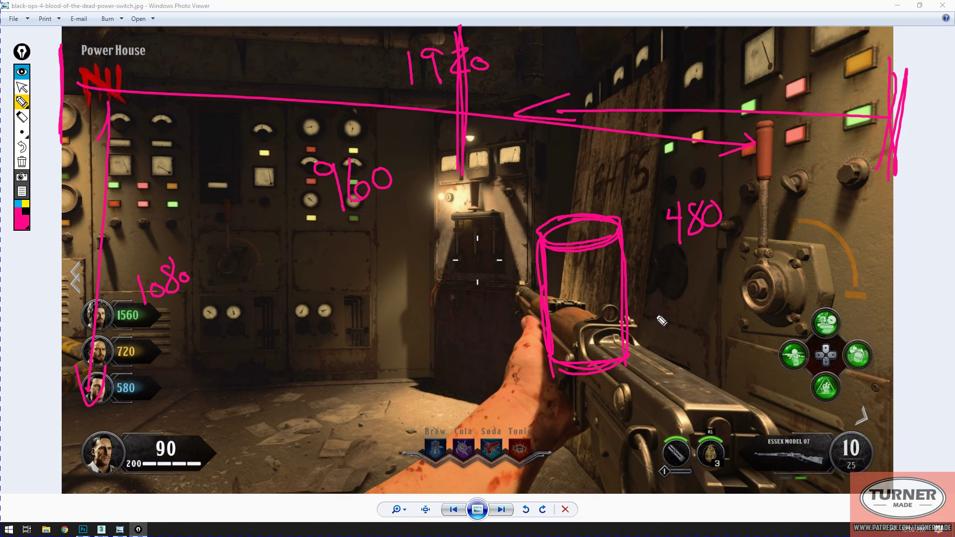
pyautogui.moveTo(679, 19); pyautogui.dragTo(683, 140)
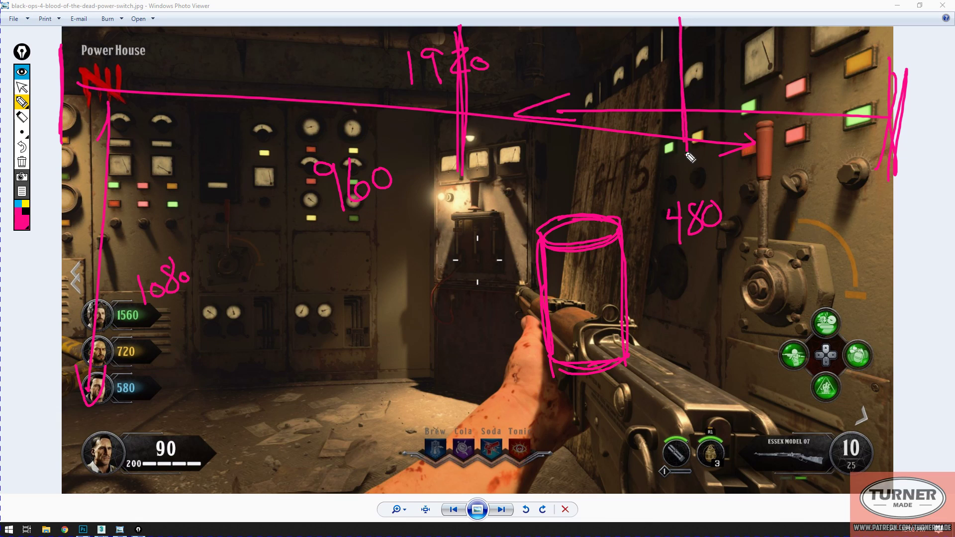
pyautogui.moveTo(890, 74); pyautogui.dragTo(714, 74)
pyautogui.moveTo(756, 64); pyautogui.dragTo(738, 82)
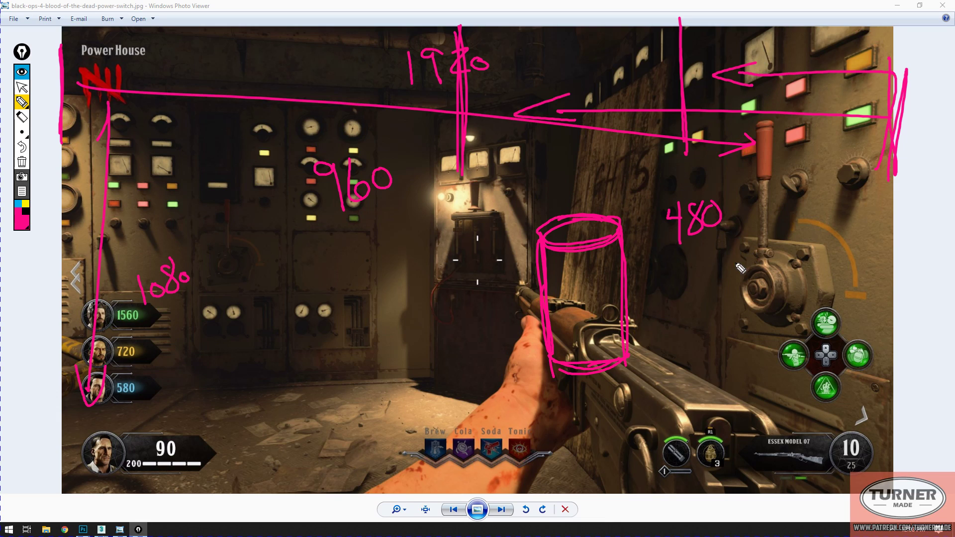
# Step: Mark the eighth of the image's width with a vertical line, write 240 below 480, and retrace the sketched can's sides
pyautogui.moveTo(787, 21); pyautogui.dragTo(789, 119)
pyautogui.moveTo(675, 263)
pyautogui.mouseDown()
pyautogui.moveTo(702, 282)
pyautogui.moveTo(700, 268)
pyautogui.moveTo(712, 273)
pyautogui.moveTo(726, 250)
pyautogui.mouseUp()
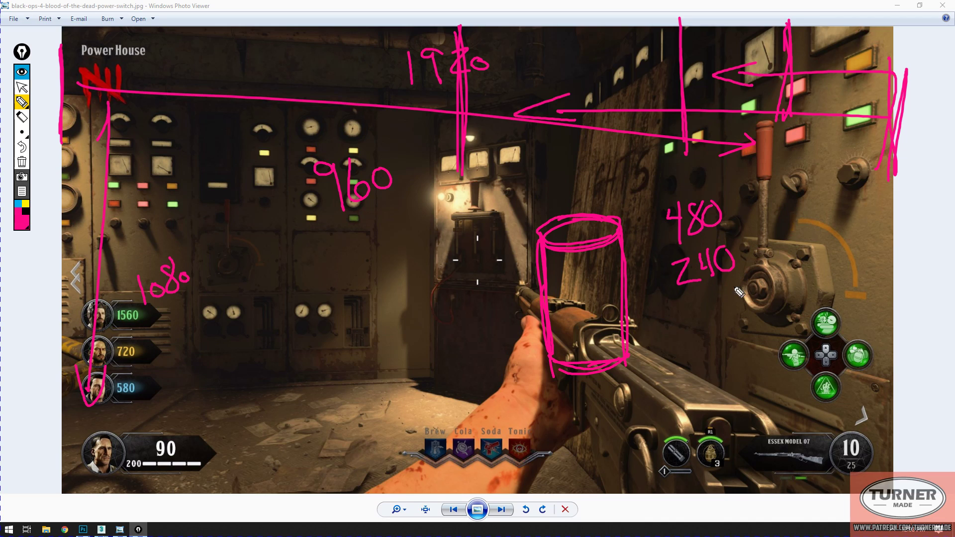
pyautogui.moveTo(779, 25); pyautogui.dragTo(785, 102)
pyautogui.moveTo(536, 227); pyautogui.dragTo(544, 299)
pyautogui.moveTo(620, 216); pyautogui.dragTo(630, 361)
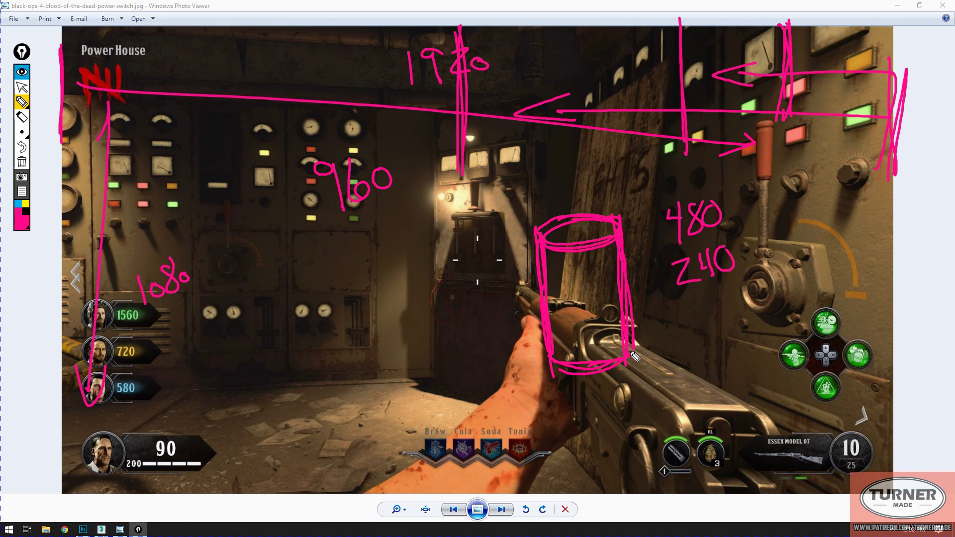
pyautogui.moveTo(781, 30); pyautogui.dragTo(779, 117)
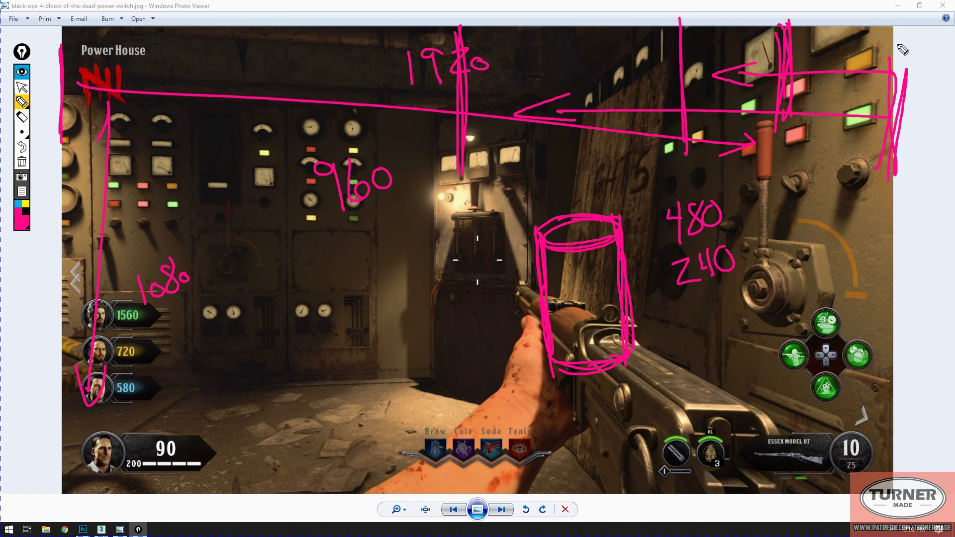
# Step: Draw a line across the can's width and an arrow from the image's right edge to the eighth-width line
pyautogui.moveTo(701, 269); pyautogui.dragTo(721, 269)
pyautogui.moveTo(532, 290); pyautogui.dragTo(632, 265)
pyautogui.moveTo(891, 69); pyautogui.dragTo(793, 69)
pyautogui.moveTo(791, 67)
pyautogui.mouseDown()
pyautogui.moveTo(820, 54)
pyautogui.moveTo(823, 90)
pyautogui.mouseUp()
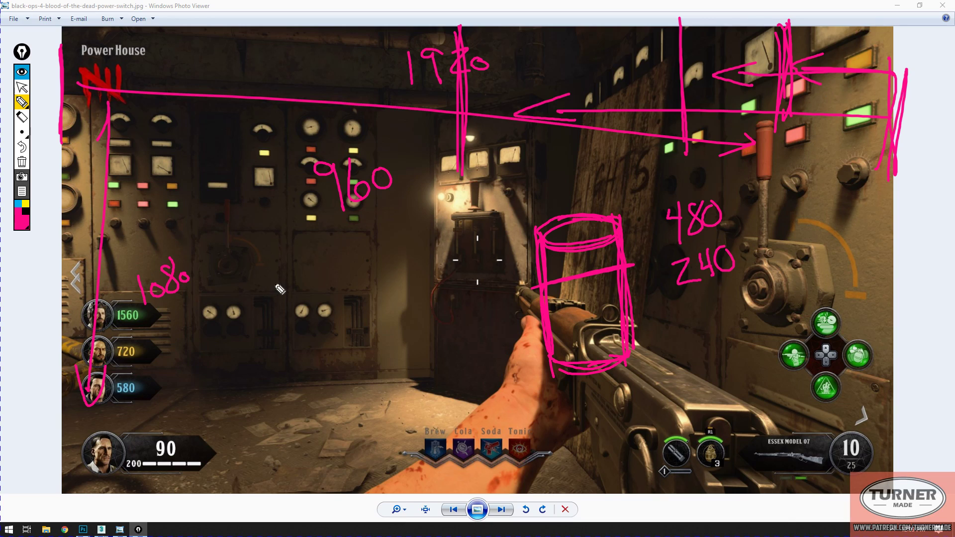
# Step: Write the texture sizes 8192 and 4096 below 960, each with a curved arrow up to the 1920 label
pyautogui.moveTo(329, 263)
pyautogui.mouseDown()
pyautogui.moveTo(326, 300)
pyautogui.moveTo(340, 269)
pyautogui.moveTo(342, 288)
pyautogui.moveTo(392, 273)
pyautogui.mouseUp()
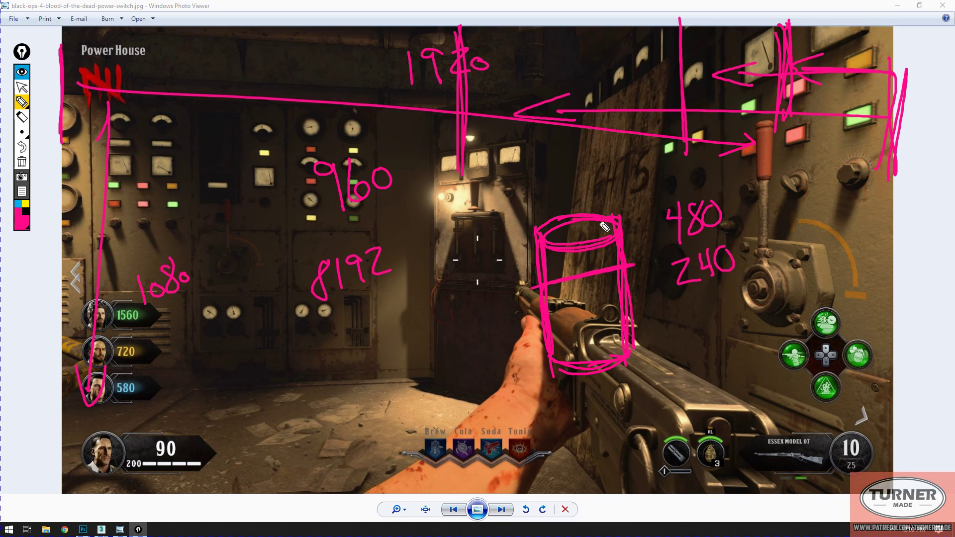
pyautogui.moveTo(322, 243)
pyautogui.mouseDown()
pyautogui.moveTo(378, 92)
pyautogui.moveTo(398, 80)
pyautogui.mouseUp()
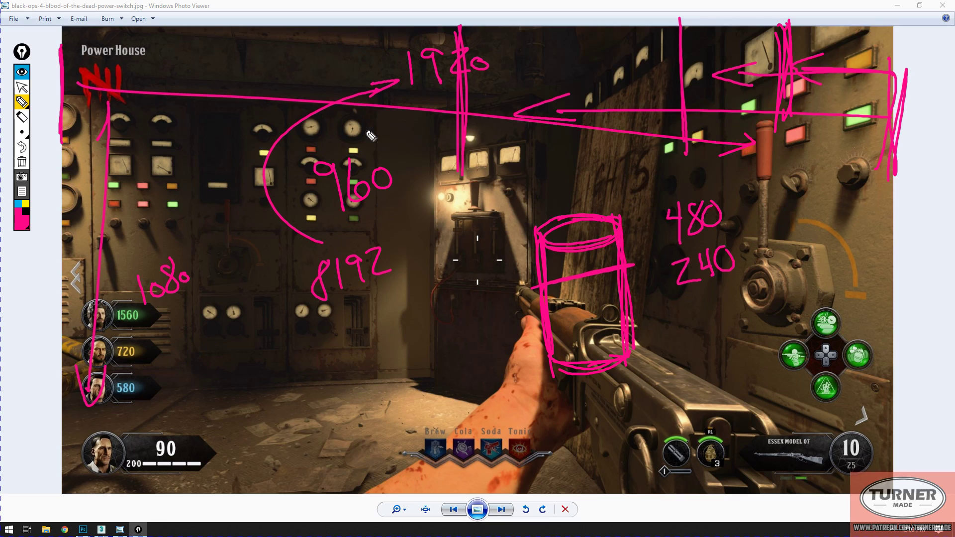
pyautogui.moveTo(332, 319); pyautogui.dragTo(349, 335)
pyautogui.moveTo(343, 322)
pyautogui.mouseDown()
pyautogui.moveTo(345, 350)
pyautogui.moveTo(353, 322)
pyautogui.moveTo(363, 343)
pyautogui.mouseUp()
pyautogui.moveTo(378, 301); pyautogui.dragTo(384, 323)
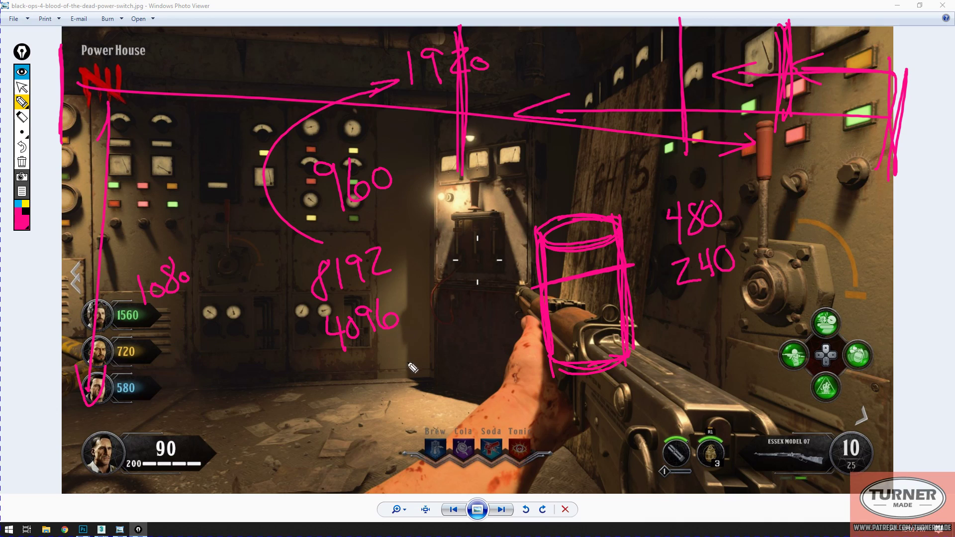
pyautogui.moveTo(304, 314)
pyautogui.mouseDown()
pyautogui.moveTo(230, 195)
pyautogui.moveTo(356, 84)
pyautogui.moveTo(327, 106)
pyautogui.mouseUp()
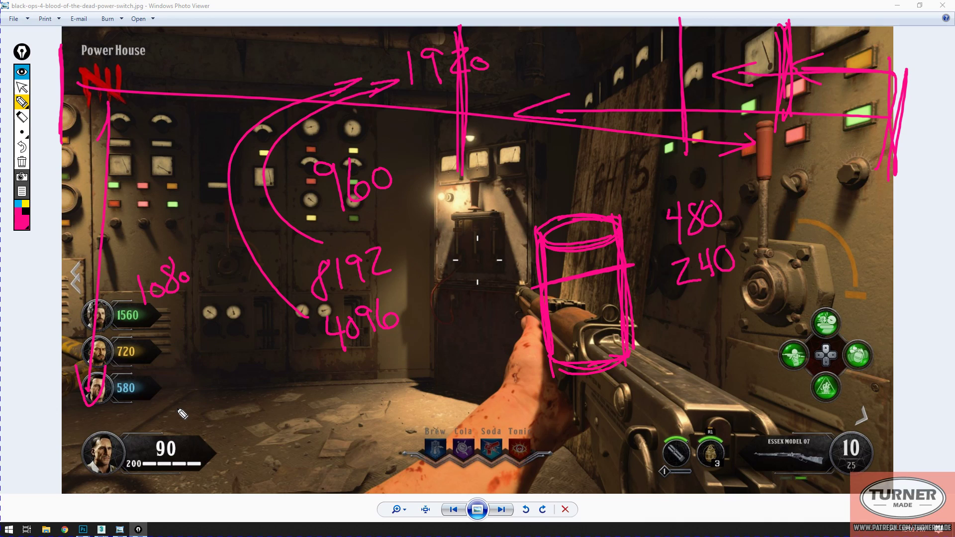
# Step: Add 2048 and 1024 to the size list with curved arrows to 1920, plus an arrow from 1024 to 1080
pyautogui.moveTo(343, 356); pyautogui.dragTo(361, 380)
pyautogui.moveTo(367, 359)
pyautogui.mouseDown()
pyautogui.moveTo(394, 369)
pyautogui.moveTo(386, 382)
pyautogui.mouseUp()
pyautogui.moveTo(407, 343); pyautogui.dragTo(387, 363)
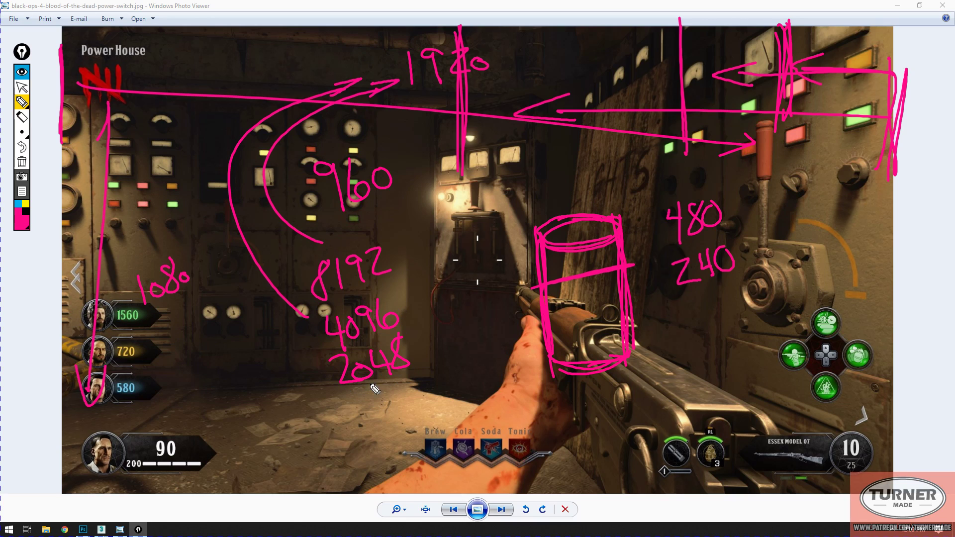
pyautogui.moveTo(316, 366)
pyautogui.mouseDown()
pyautogui.moveTo(256, 324)
pyautogui.moveTo(354, 90)
pyautogui.moveTo(377, 78)
pyautogui.mouseUp()
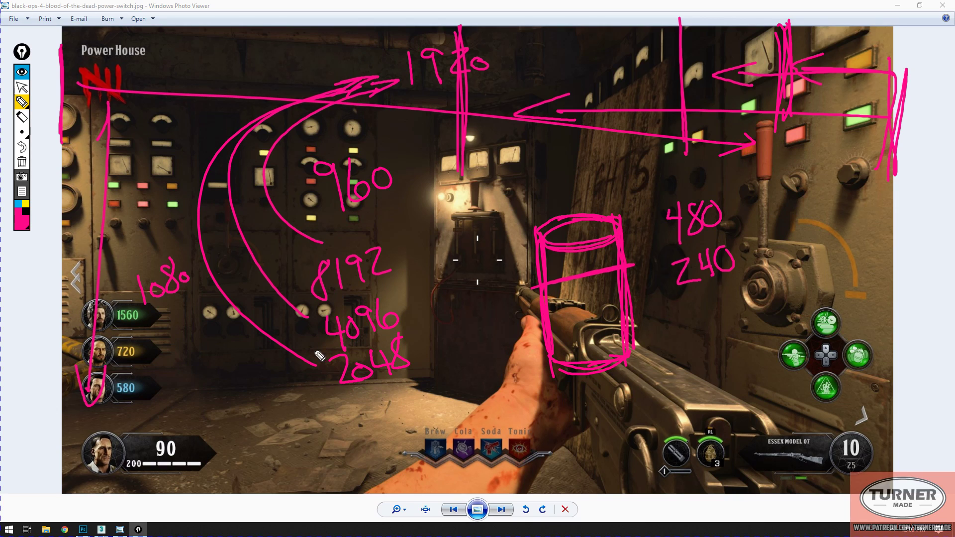
pyautogui.moveTo(354, 396)
pyautogui.mouseDown()
pyautogui.moveTo(359, 415)
pyautogui.moveTo(373, 403)
pyautogui.moveTo(418, 407)
pyautogui.mouseUp()
pyautogui.moveTo(422, 374); pyautogui.dragTo(430, 392)
pyautogui.moveTo(427, 379); pyautogui.dragTo(429, 400)
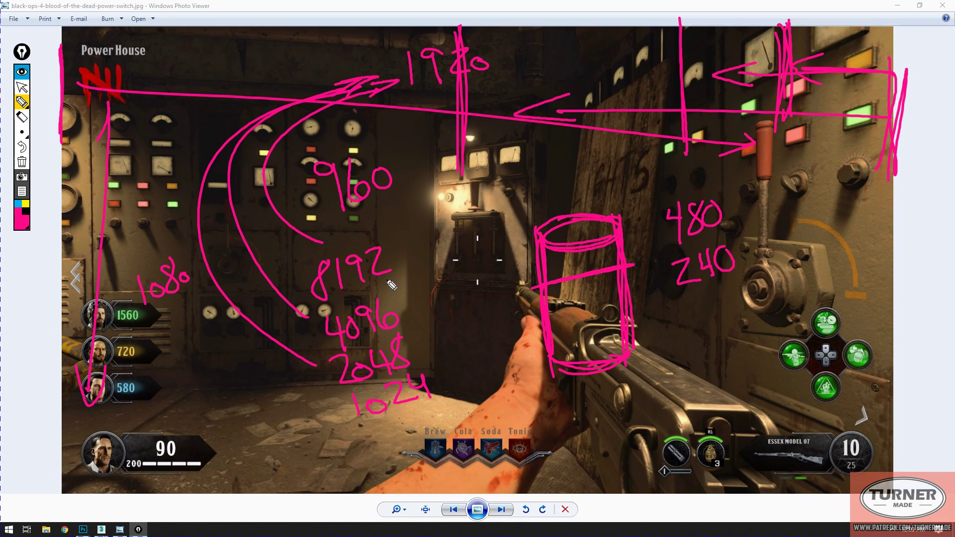
pyautogui.moveTo(349, 397)
pyautogui.mouseDown()
pyautogui.moveTo(284, 164)
pyautogui.moveTo(401, 95)
pyautogui.mouseUp()
pyautogui.moveTo(404, 94); pyautogui.dragTo(393, 116)
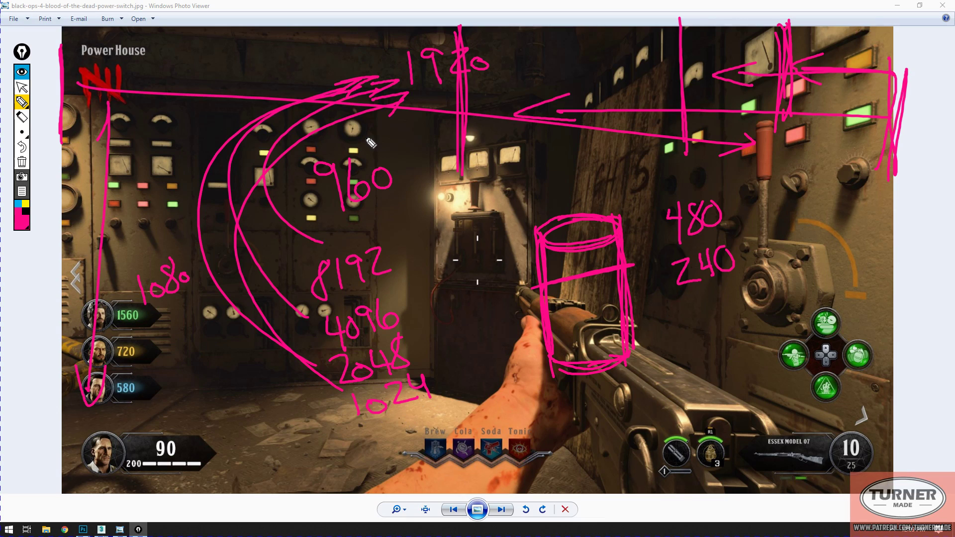
pyautogui.moveTo(336, 395)
pyautogui.mouseDown()
pyautogui.moveTo(171, 307)
pyautogui.moveTo(172, 293)
pyautogui.mouseUp()
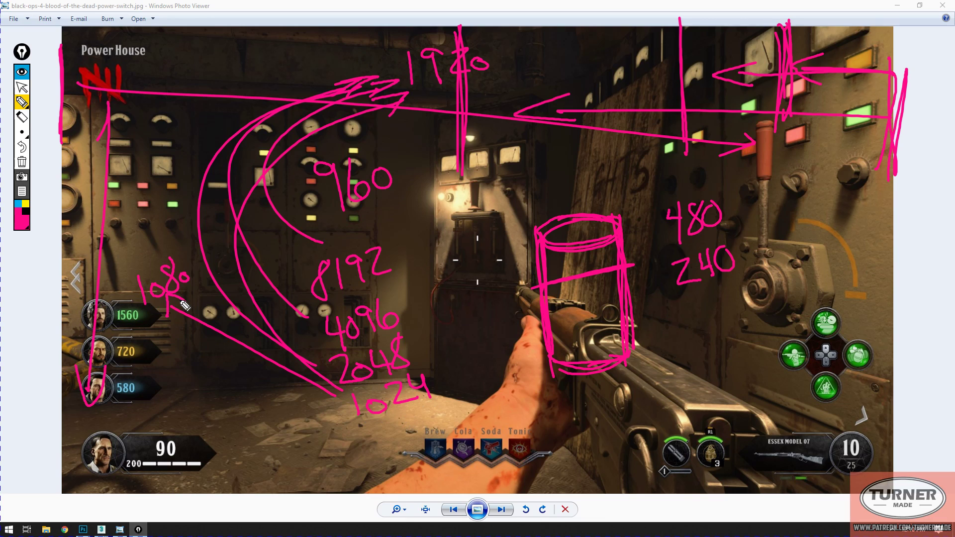
# Step: Circle the 480 and 240 values beside the can and write 256 below them
pyautogui.moveTo(633, 224)
pyautogui.mouseDown()
pyautogui.moveTo(701, 171)
pyautogui.moveTo(628, 206)
pyautogui.mouseUp()
pyautogui.moveTo(733, 257); pyautogui.dragTo(730, 245)
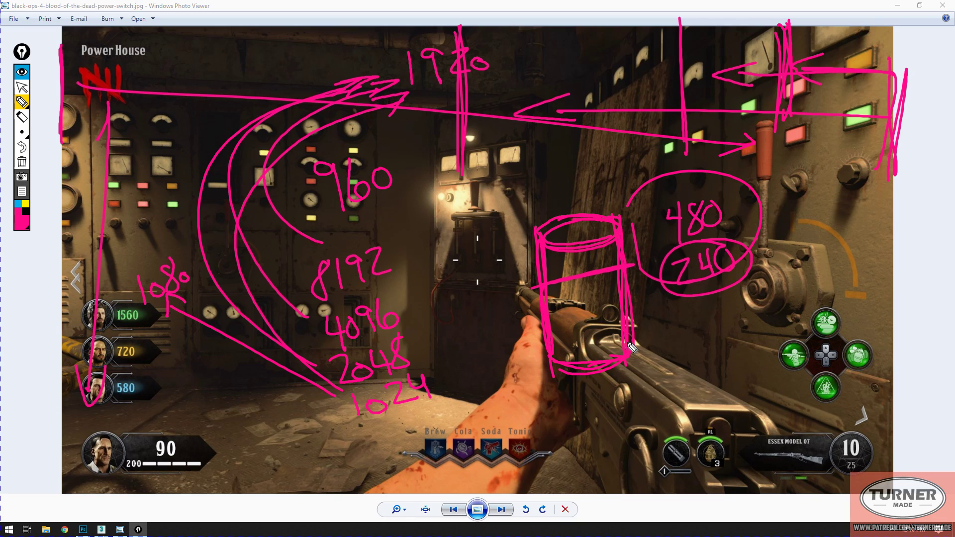
pyautogui.moveTo(662, 325); pyautogui.dragTo(684, 343)
pyautogui.moveTo(689, 312)
pyautogui.mouseDown()
pyautogui.moveTo(703, 310)
pyautogui.moveTo(712, 329)
pyautogui.mouseUp()
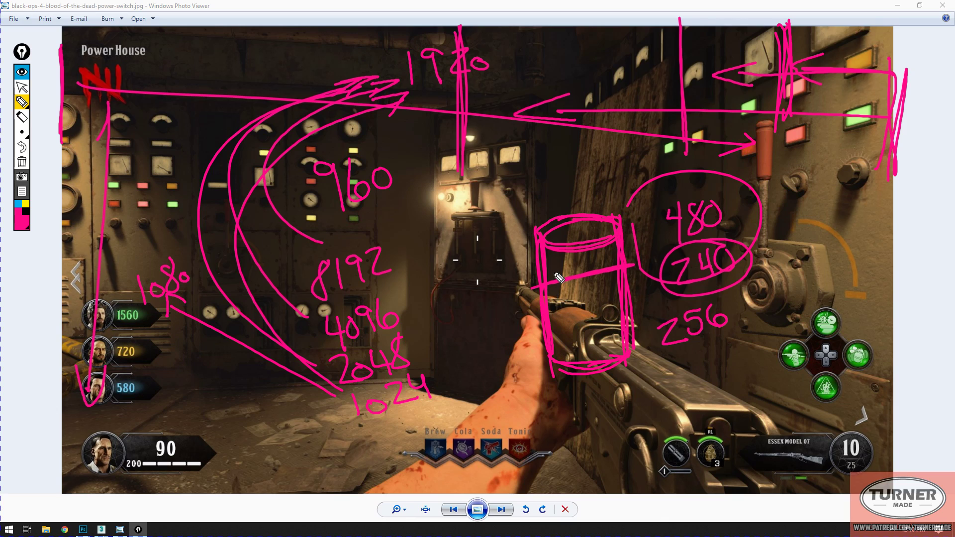
# Step: Sketch the can's unwrapped surface as a wider rectangle beside it, and write and circle 512 below 256
pyautogui.moveTo(594, 261); pyautogui.dragTo(610, 278)
pyautogui.moveTo(613, 224)
pyautogui.mouseDown()
pyautogui.moveTo(515, 211)
pyautogui.moveTo(460, 267)
pyautogui.mouseUp()
pyautogui.moveTo(539, 256)
pyautogui.mouseDown()
pyautogui.moveTo(448, 263)
pyautogui.moveTo(450, 378)
pyautogui.moveTo(603, 382)
pyautogui.moveTo(624, 368)
pyautogui.mouseUp()
pyautogui.moveTo(692, 362)
pyautogui.mouseDown()
pyautogui.moveTo(678, 385)
pyautogui.moveTo(725, 372)
pyautogui.mouseUp()
pyautogui.moveTo(616, 230)
pyautogui.mouseDown()
pyautogui.moveTo(603, 247)
pyautogui.moveTo(490, 253)
pyautogui.moveTo(440, 293)
pyautogui.mouseUp()
pyautogui.moveTo(453, 342)
pyautogui.mouseDown()
pyautogui.moveTo(465, 411)
pyautogui.moveTo(599, 369)
pyautogui.moveTo(434, 407)
pyautogui.mouseUp()
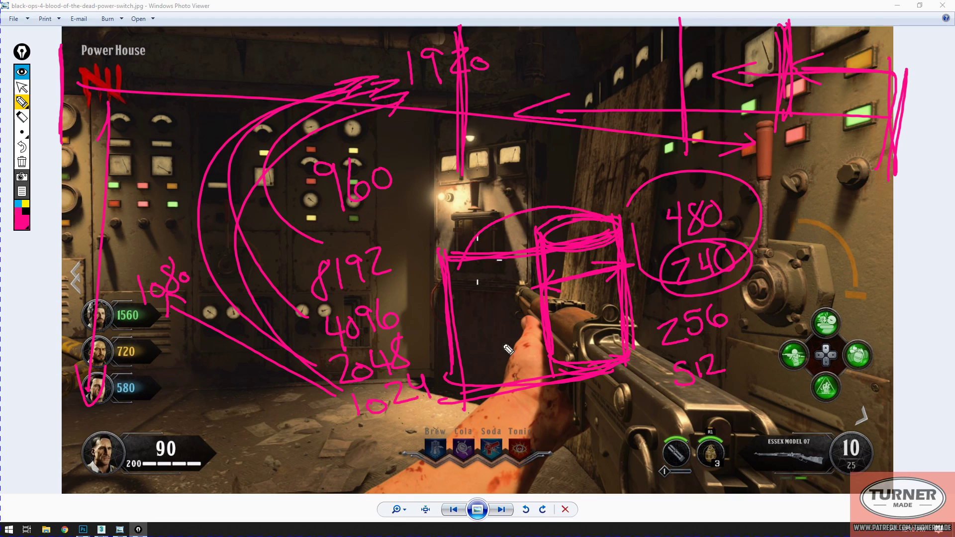
pyautogui.moveTo(701, 351)
pyautogui.mouseDown()
pyautogui.moveTo(649, 374)
pyautogui.moveTo(697, 357)
pyautogui.moveTo(666, 353)
pyautogui.mouseUp()
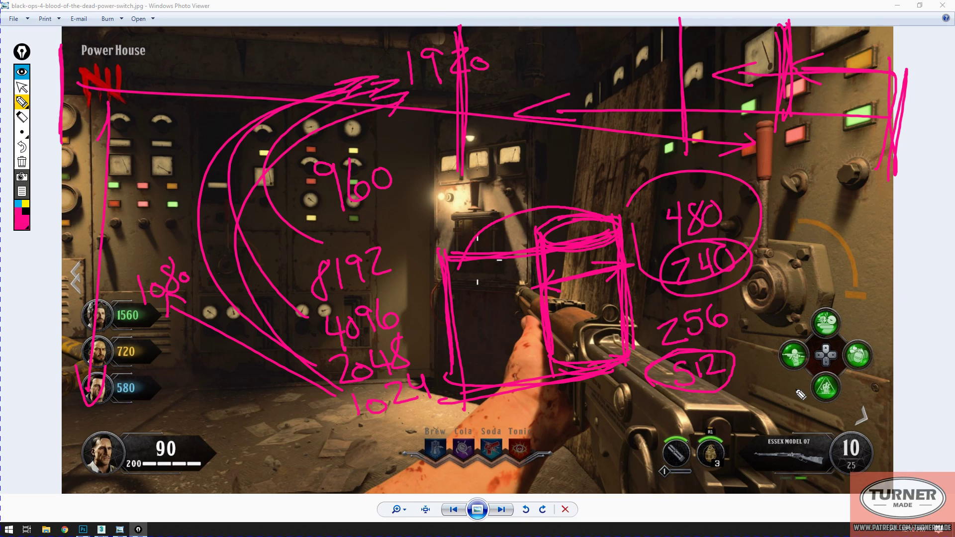
# Step: Clear all annotations and sketch an upright rounded shape with two ovals, a wide ellipse below it, and large arcs surrounding it
pyautogui.click(22, 162)
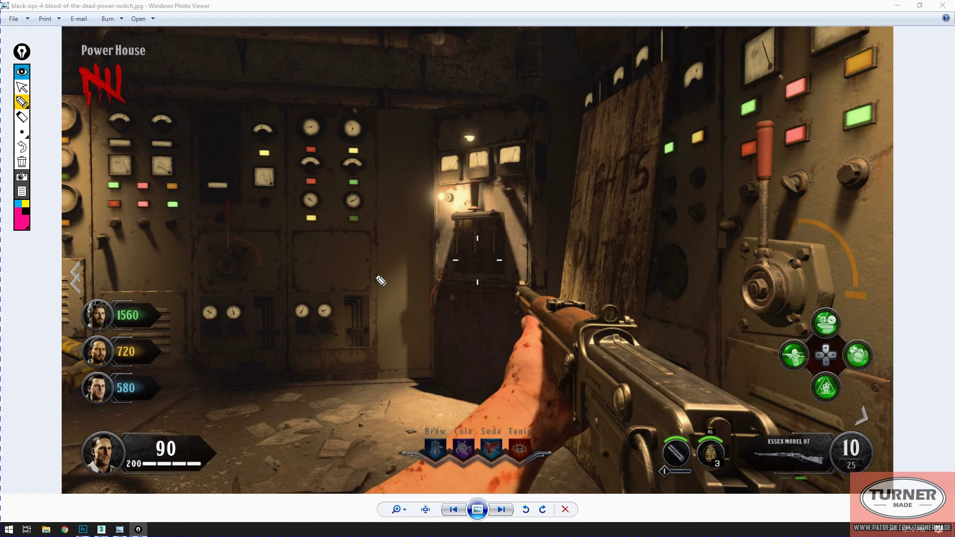
pyautogui.moveTo(242, 385)
pyautogui.mouseDown()
pyautogui.moveTo(260, 261)
pyautogui.moveTo(682, 319)
pyautogui.moveTo(676, 425)
pyautogui.mouseUp()
pyautogui.moveTo(699, 420); pyautogui.dragTo(441, 121)
pyautogui.moveTo(387, 142); pyautogui.dragTo(315, 387)
pyautogui.moveTo(561, 226)
pyautogui.mouseDown()
pyautogui.moveTo(434, 237)
pyautogui.moveTo(429, 387)
pyautogui.moveTo(535, 365)
pyautogui.mouseUp()
pyautogui.moveTo(536, 248)
pyautogui.mouseDown()
pyautogui.moveTo(448, 230)
pyautogui.moveTo(479, 225)
pyautogui.mouseUp()
pyautogui.moveTo(432, 252); pyautogui.dragTo(529, 377)
pyautogui.moveTo(554, 255); pyautogui.dragTo(544, 365)
pyautogui.moveTo(476, 321); pyautogui.dragTo(498, 326)
pyautogui.moveTo(440, 417)
pyautogui.mouseDown()
pyautogui.moveTo(448, 517)
pyautogui.moveTo(476, 372)
pyautogui.mouseUp()
pyautogui.moveTo(405, 396); pyautogui.dragTo(594, 485)
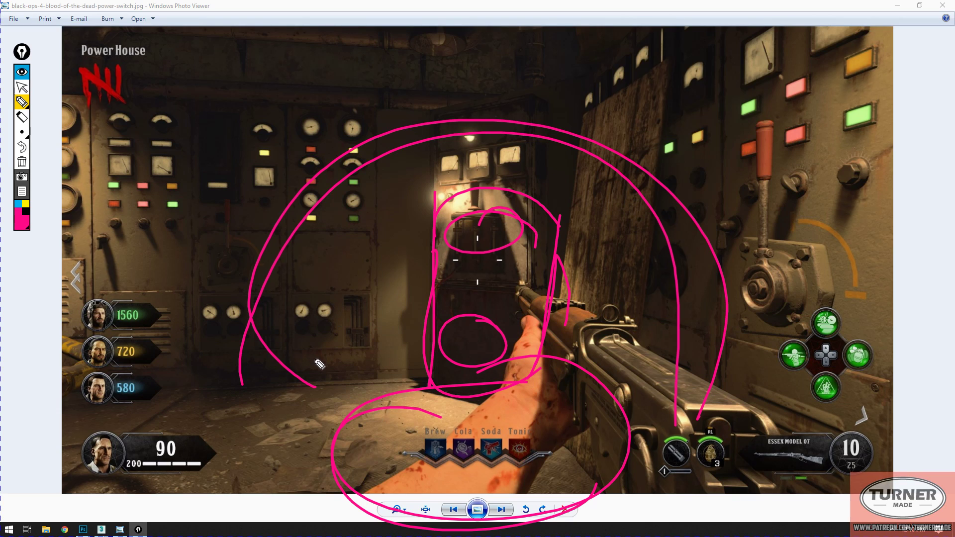
pyautogui.moveTo(321, 201)
pyautogui.mouseDown()
pyautogui.moveTo(272, 480)
pyautogui.moveTo(448, 144)
pyautogui.mouseUp()
pyautogui.moveTo(657, 517)
pyautogui.mouseDown()
pyautogui.moveTo(661, 238)
pyautogui.moveTo(667, 485)
pyautogui.mouseUp()
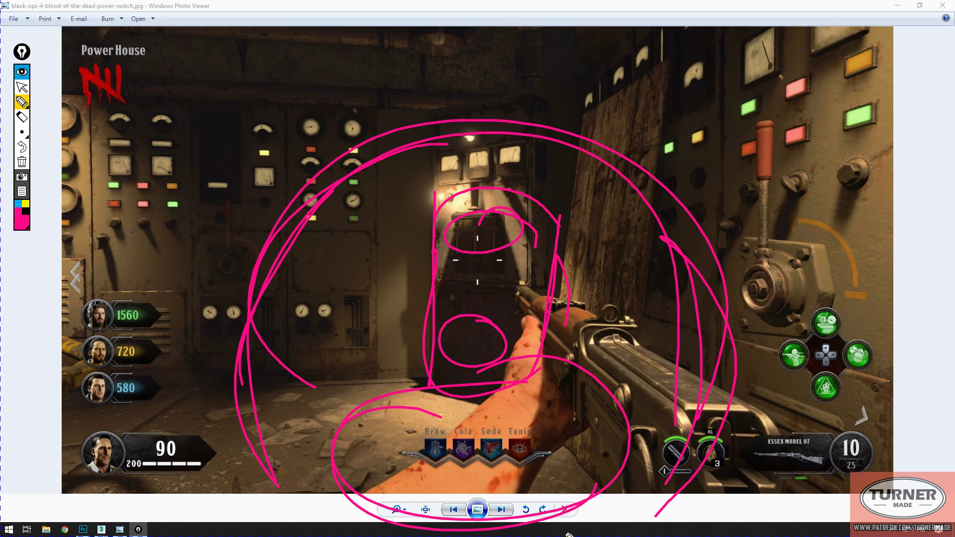
# Step: Clear the sketch and show the third-person game screenshot 3rd.jpg
pyautogui.click(22, 162)
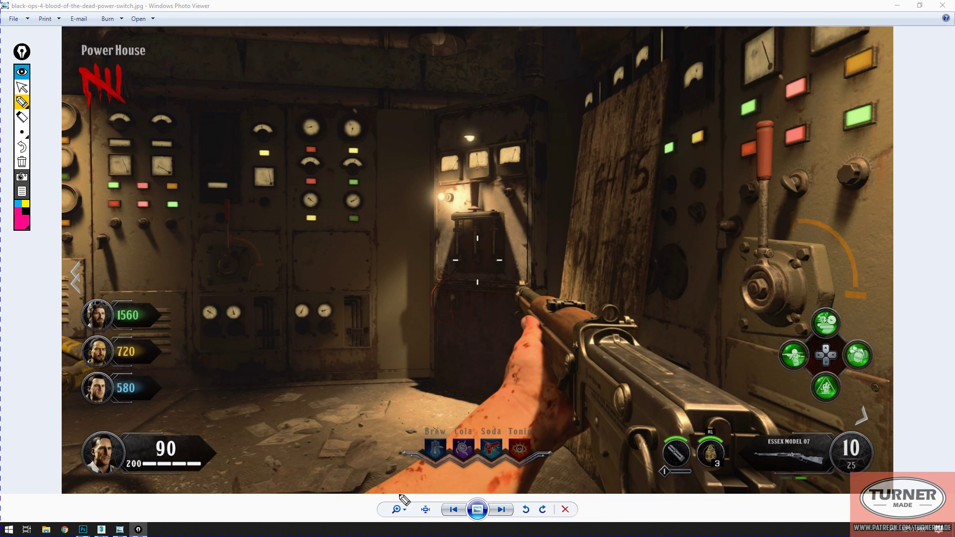
pyautogui.click(21, 87)
pyautogui.click(441, 508)
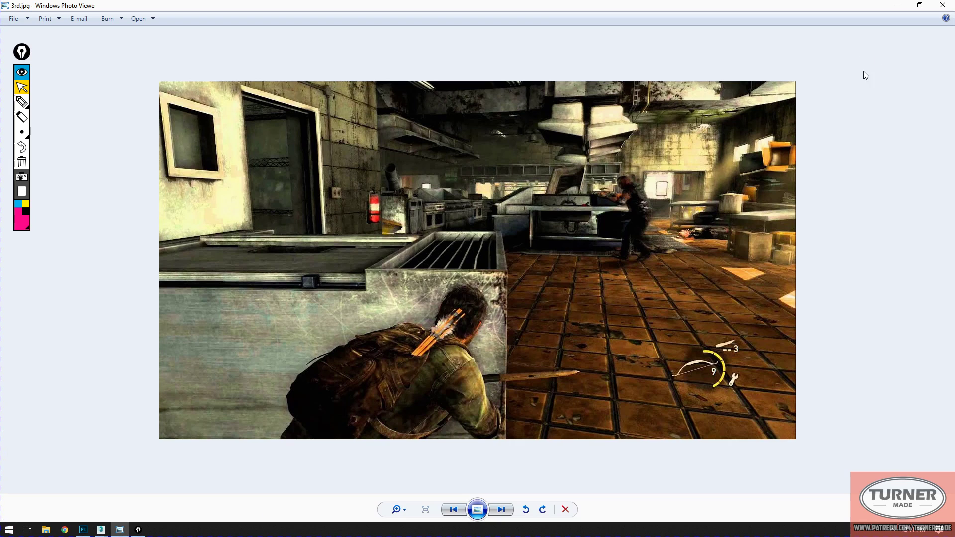
# Step: Outline a small upright can on the counter behind the crouching character
pyautogui.click(21, 102)
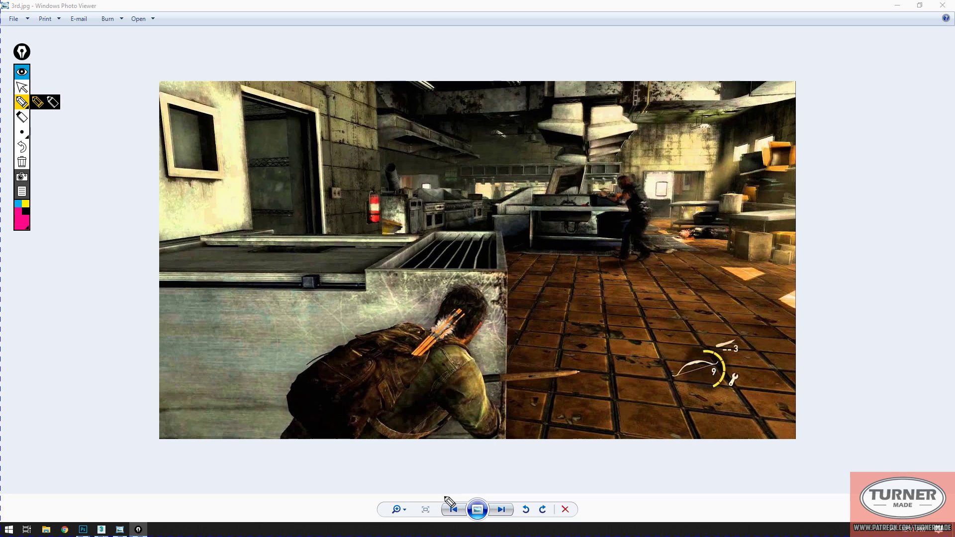
pyautogui.click(22, 87)
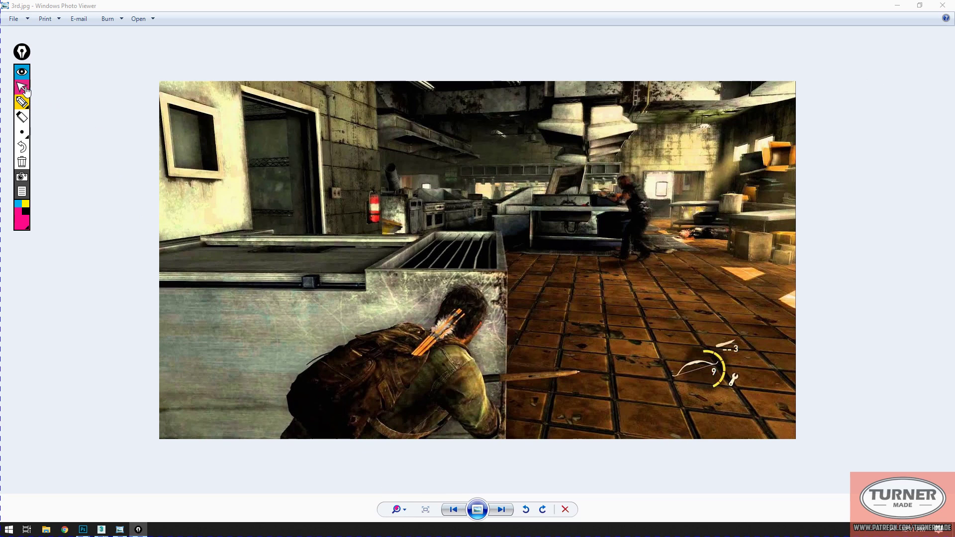
pyautogui.click(404, 512)
pyautogui.moveTo(402, 508)
pyautogui.mouseDown()
pyautogui.moveTo(402, 499)
pyautogui.moveTo(399, 509)
pyautogui.mouseUp()
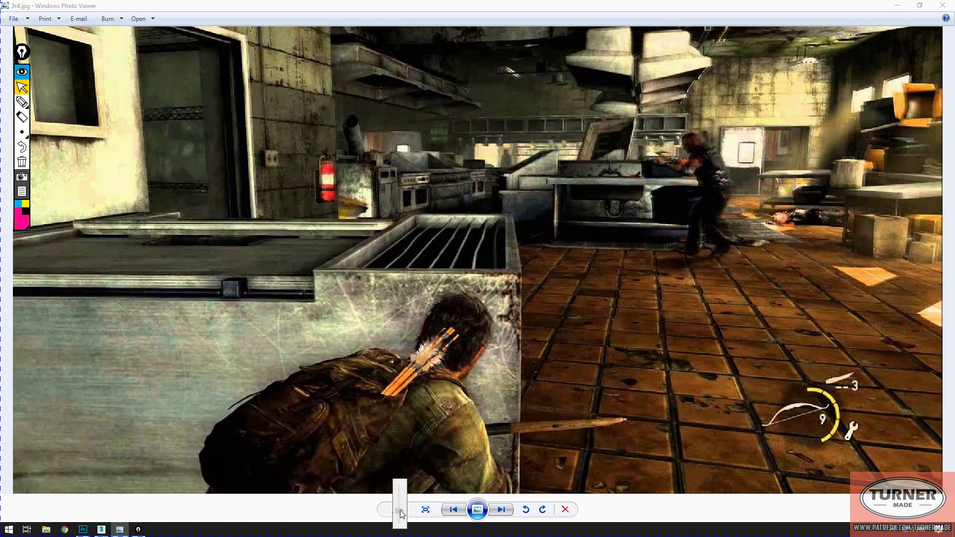
pyautogui.click(425, 510)
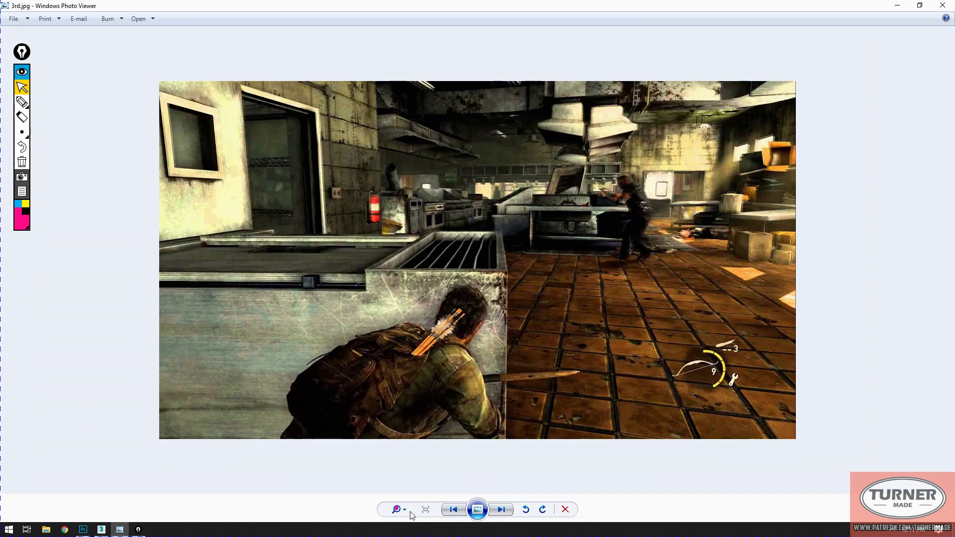
pyautogui.click(404, 510)
pyautogui.moveTo(404, 510); pyautogui.dragTo(407, 502)
pyautogui.moveTo(426, 255); pyautogui.dragTo(432, 159)
pyautogui.click(21, 102)
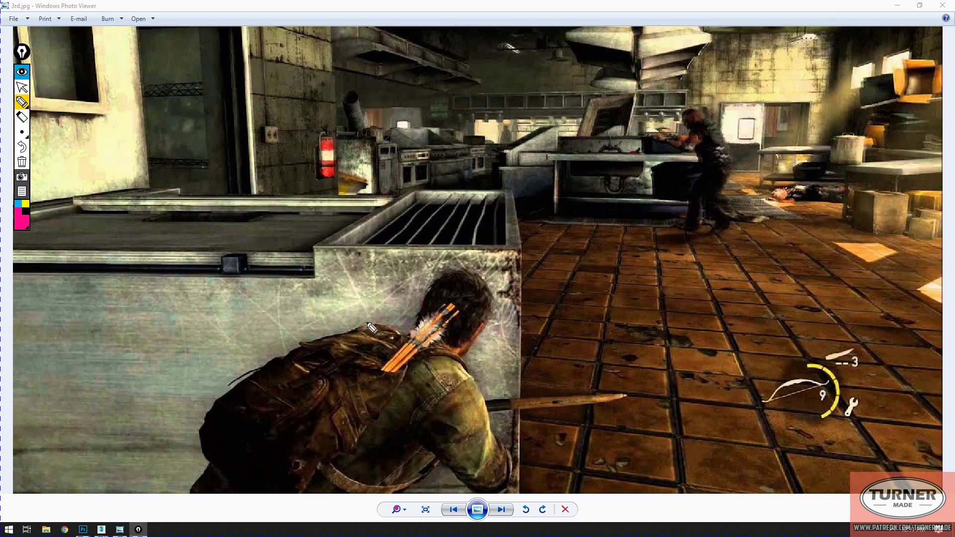
pyautogui.moveTo(296, 240)
pyautogui.mouseDown()
pyautogui.moveTo(280, 244)
pyautogui.moveTo(273, 217)
pyautogui.moveTo(282, 208)
pyautogui.moveTo(294, 243)
pyautogui.moveTo(289, 209)
pyautogui.moveTo(274, 247)
pyautogui.moveTo(285, 251)
pyautogui.mouseUp()
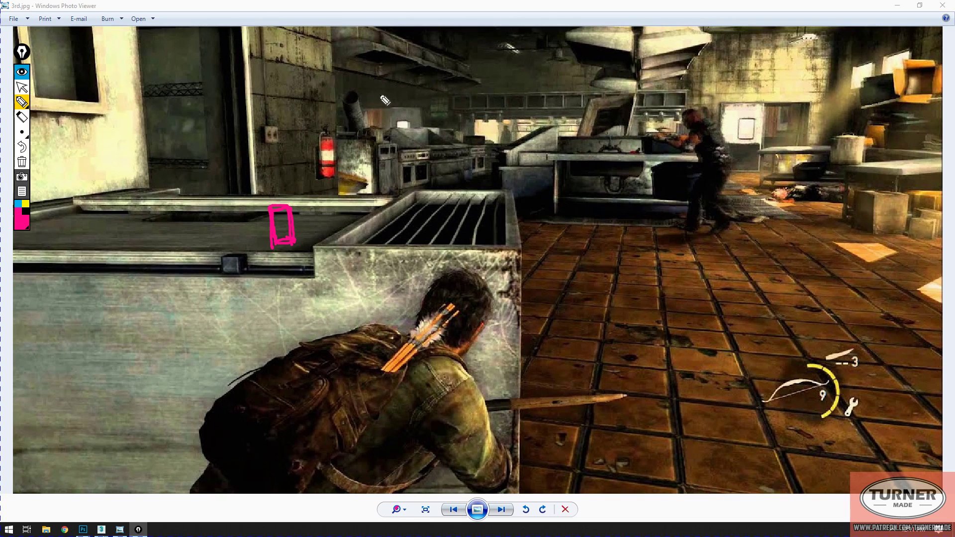
# Step: Mark successive halvings of the image's width toward its right edge with five vertical lines and add an arrow to the last one
pyautogui.moveTo(455, 16); pyautogui.dragTo(454, 125)
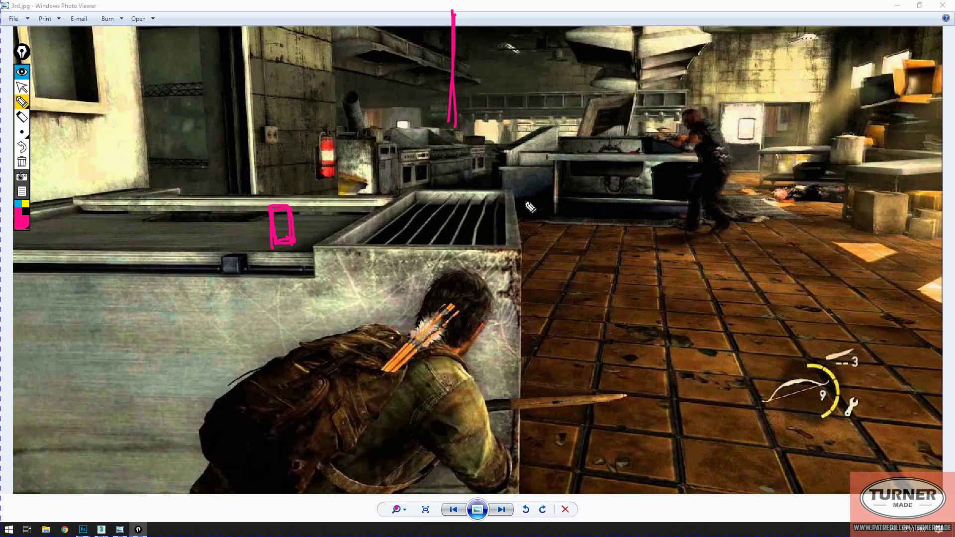
pyautogui.moveTo(698, 18); pyautogui.dragTo(696, 119)
pyautogui.moveTo(828, 18); pyautogui.dragTo(816, 92)
pyautogui.moveTo(889, 18); pyautogui.dragTo(878, 72)
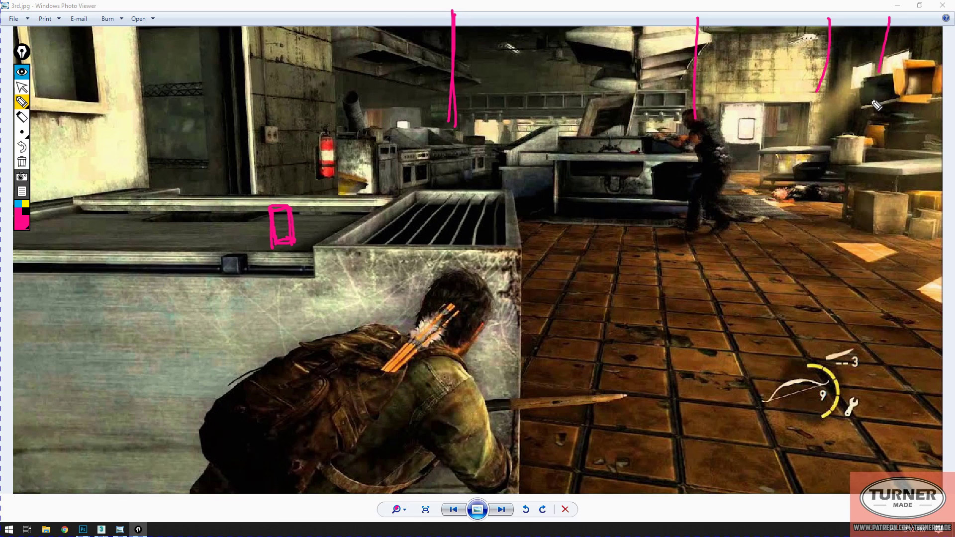
pyautogui.moveTo(916, 23); pyautogui.dragTo(909, 54)
pyautogui.moveTo(904, 69); pyautogui.dragTo(877, 102)
pyautogui.moveTo(906, 68); pyautogui.dragTo(904, 65)
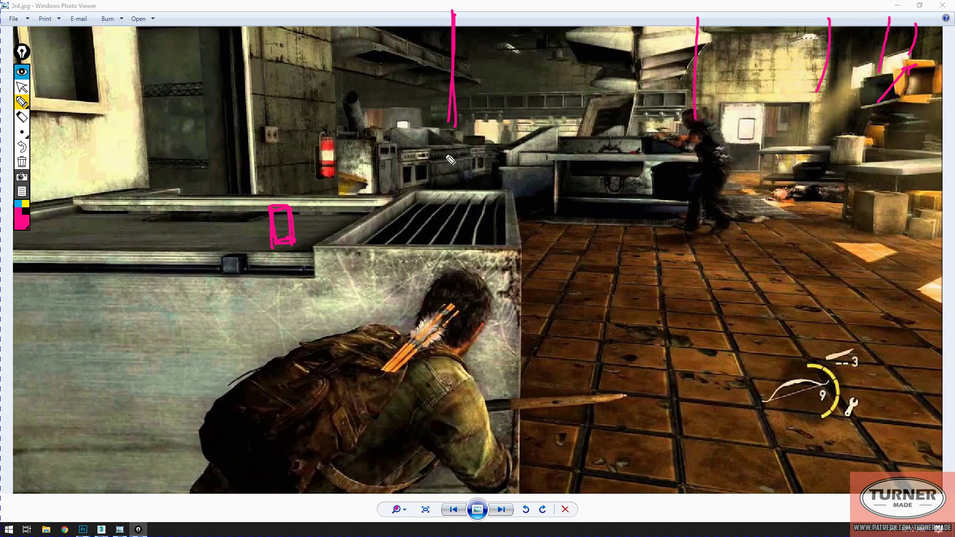
# Step: Clear all annotations, switch to 3ds Max and bring the Coca-Cola can into close-up
pyautogui.click(21, 162)
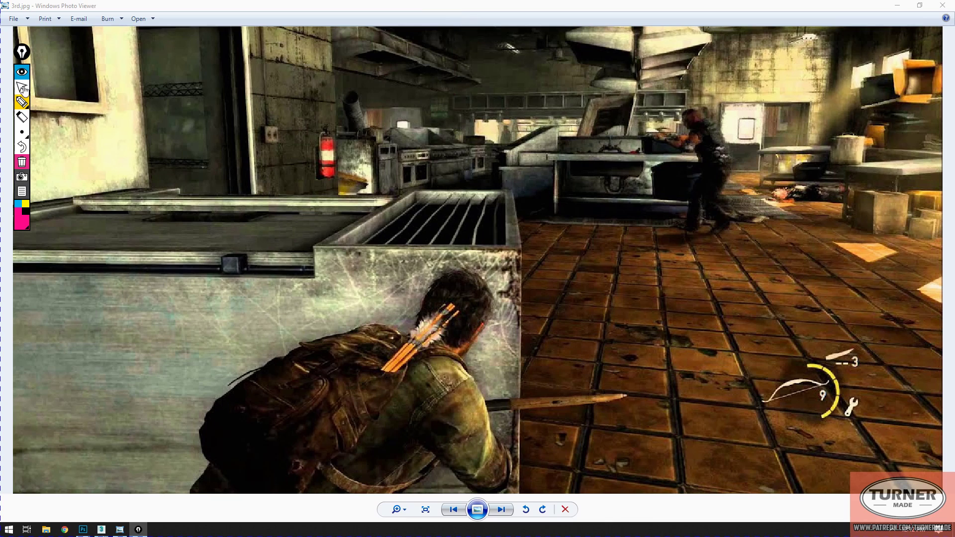
pyautogui.click(21, 87)
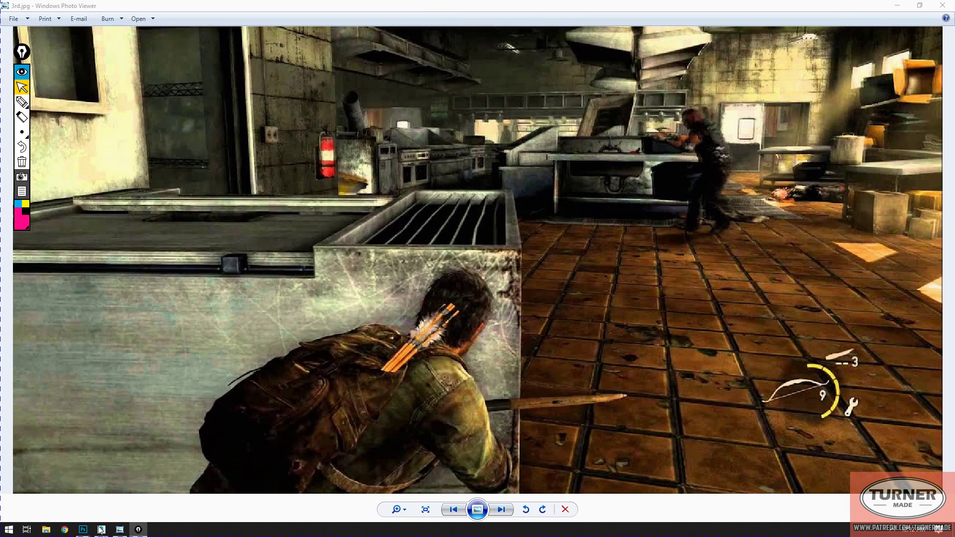
pyautogui.click(249, 310)
pyautogui.moveTo(101, 529)
pyautogui.click(81, 484)
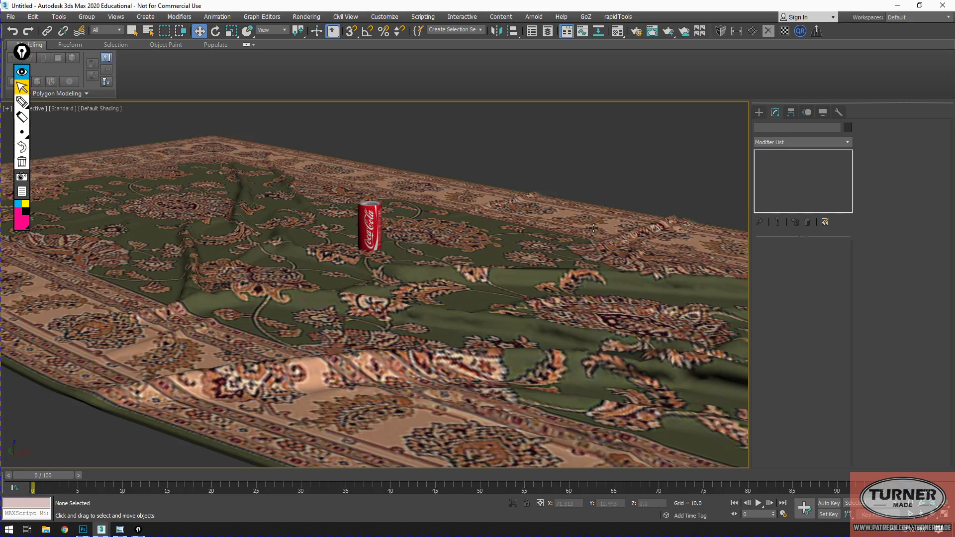
pyautogui.scroll(10, 415, 199)
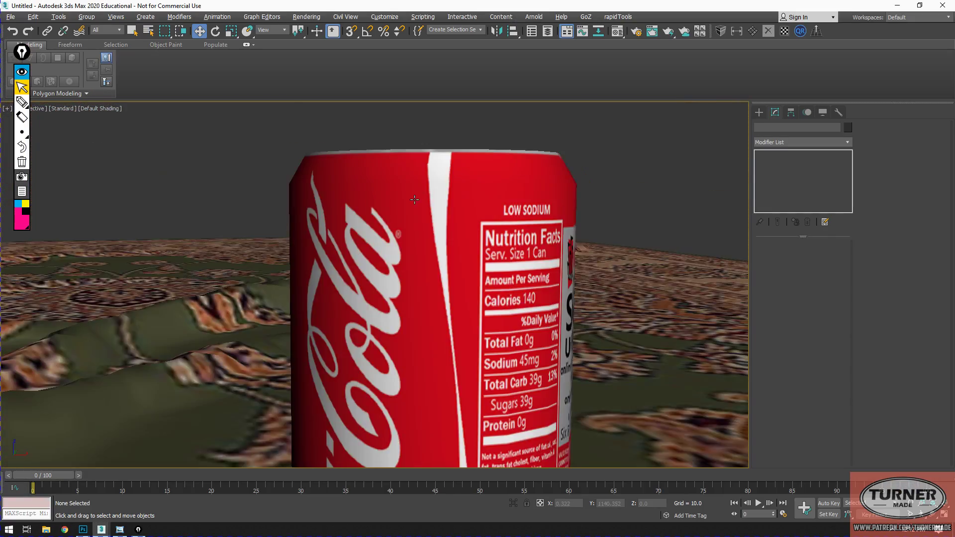
# Step: Examine the Coca-Cola can and the rug's texture detail from close up, from afar and from several angles
pyautogui.keyDown('alt'); pyautogui.moveTo(482, 202); pyautogui.dragTo(568, 209, button='middle'); pyautogui.keyUp('alt')
pyautogui.scroll(-5, 494, 205)
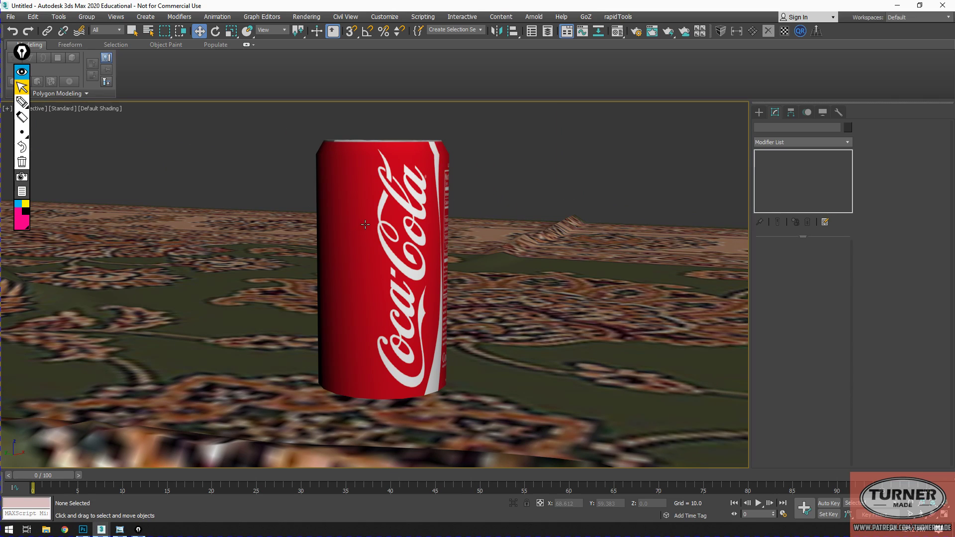
pyautogui.scroll(-5, 552, 148)
pyautogui.keyDown('alt'); pyautogui.moveTo(424, 187); pyautogui.dragTo(407, 245, button='middle'); pyautogui.keyUp('alt')
pyautogui.scroll(6, 391, 270)
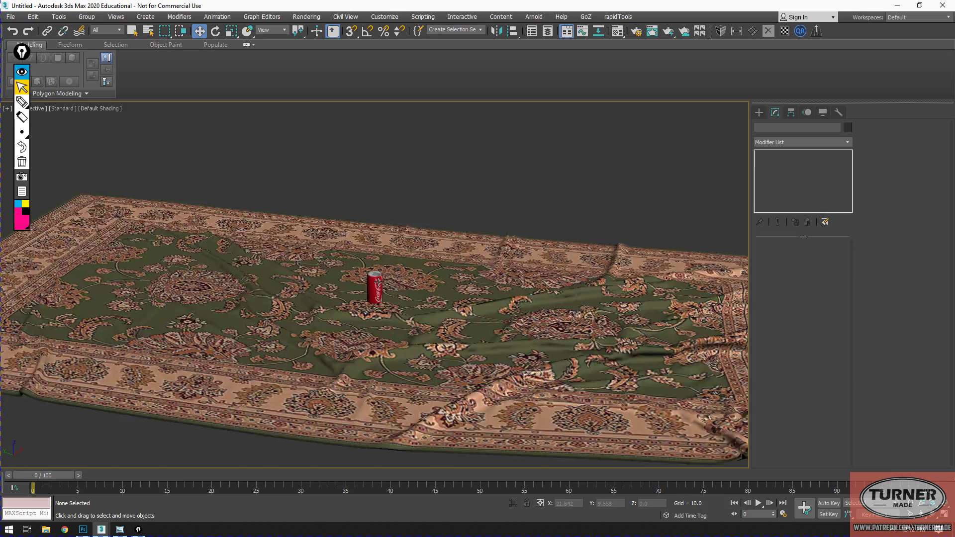
pyautogui.scroll(-4, 391, 270)
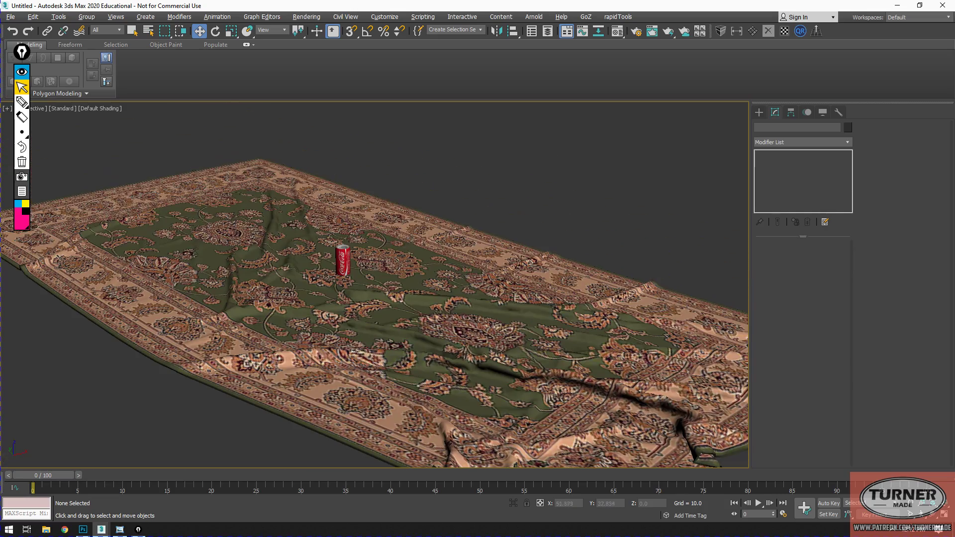
pyautogui.moveTo(391, 249); pyautogui.dragTo(398, 317, button='middle')
pyautogui.scroll(-4, 391, 302)
pyautogui.scroll(4, 366, 314)
pyautogui.moveTo(398, 315); pyautogui.dragTo(398, 301, button='middle')
pyautogui.keyDown('alt'); pyautogui.moveTo(392, 249); pyautogui.dragTo(492, 196, button='middle'); pyautogui.keyUp('alt')
pyautogui.scroll(6, 432, 224)
pyautogui.scroll(-6, 492, 201)
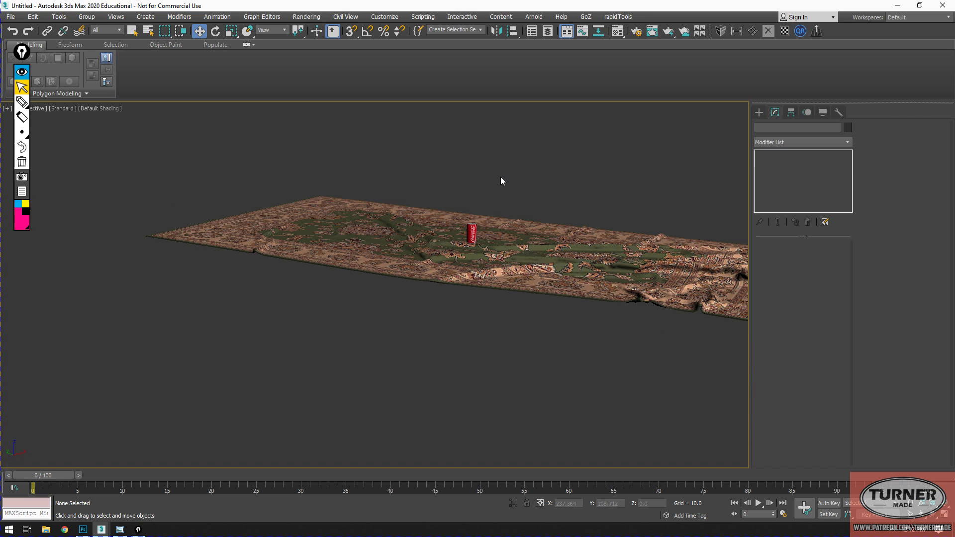
pyautogui.scroll(4, 501, 179)
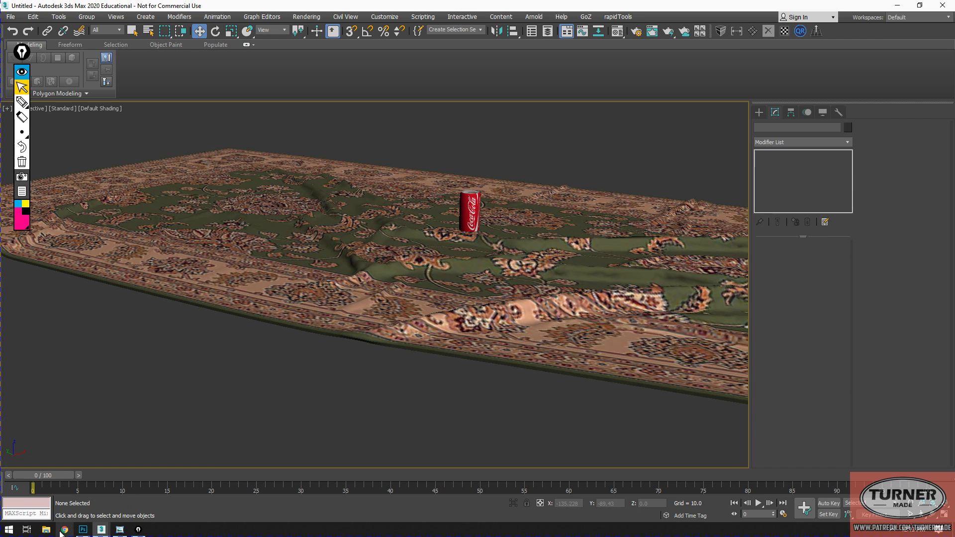
# Step: Switch to Photoshop and open the settings for a new document
pyautogui.click(84, 530)
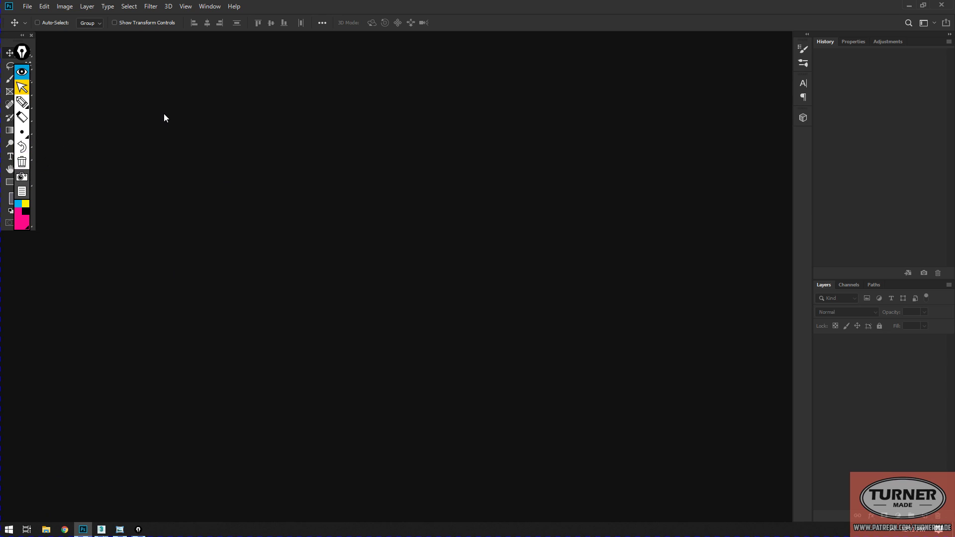
pyautogui.click(28, 7)
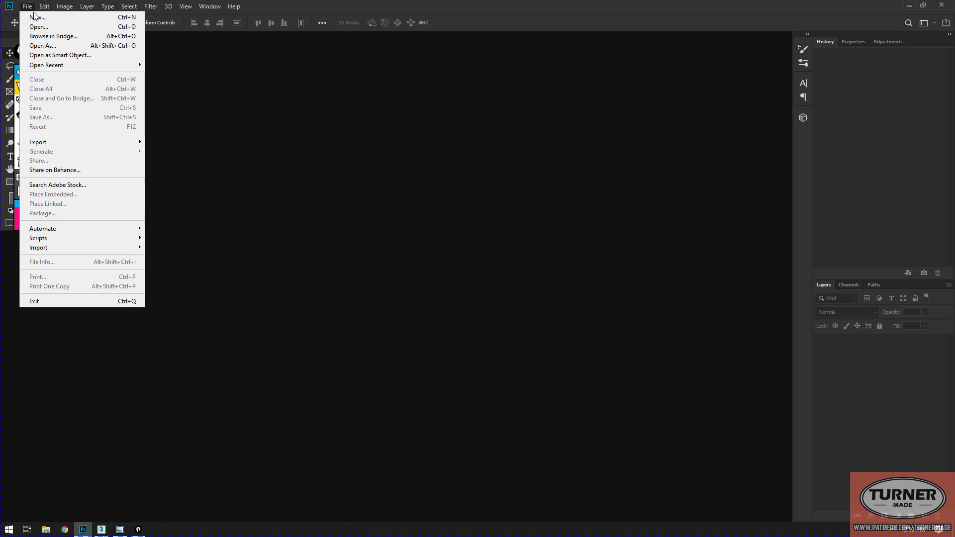
pyautogui.click(35, 19)
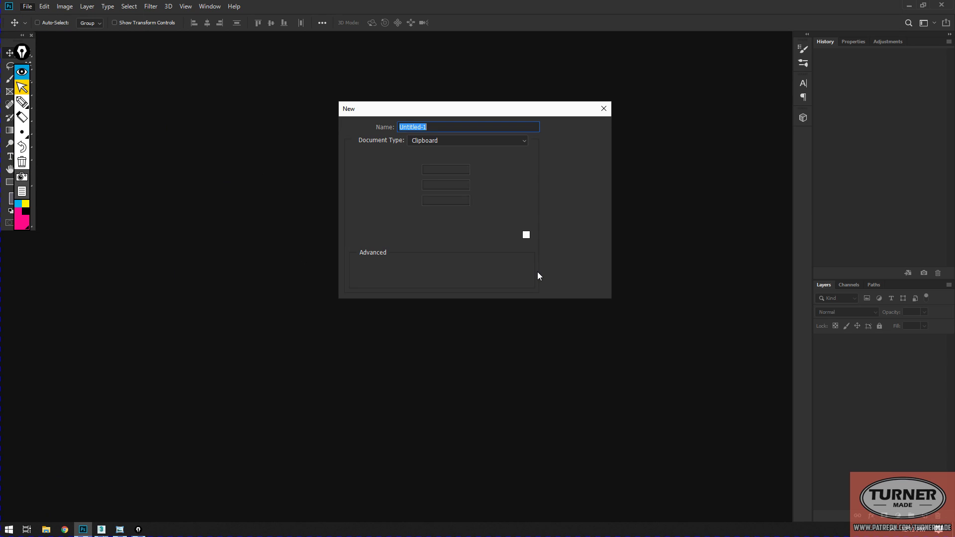
pyautogui.doubleClick(450, 170)
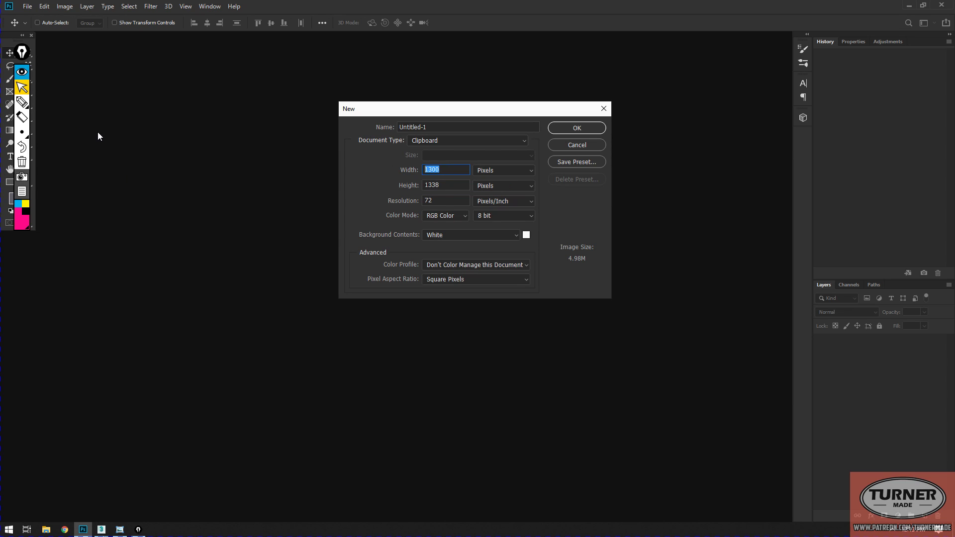
# Step: Write the annotation "1m² = 2048 x 2048" in pink on the empty workspace beside the new-document settings
pyautogui.click(23, 102)
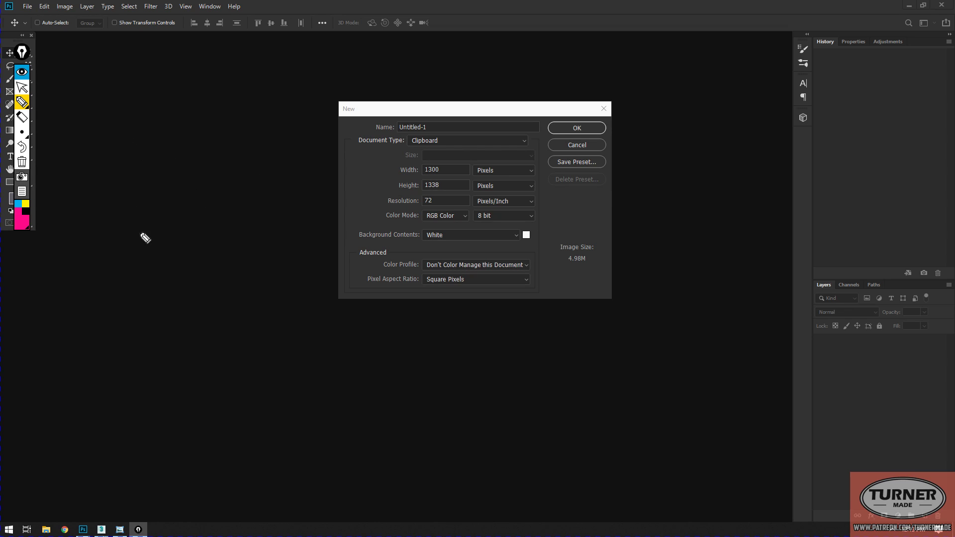
pyautogui.moveTo(90, 97)
pyautogui.mouseDown()
pyautogui.moveTo(106, 144)
pyautogui.moveTo(143, 133)
pyautogui.moveTo(149, 107)
pyautogui.moveTo(148, 115)
pyautogui.moveTo(175, 95)
pyautogui.moveTo(178, 107)
pyautogui.mouseUp()
pyautogui.moveTo(174, 63)
pyautogui.mouseDown()
pyautogui.moveTo(199, 96)
pyautogui.moveTo(227, 85)
pyautogui.moveTo(251, 58)
pyautogui.moveTo(247, 43)
pyautogui.moveTo(291, 53)
pyautogui.moveTo(279, 53)
pyautogui.mouseUp()
pyautogui.moveTo(294, 15)
pyautogui.mouseDown()
pyautogui.moveTo(319, 31)
pyautogui.moveTo(327, 20)
pyautogui.moveTo(344, 29)
pyautogui.mouseUp()
pyautogui.moveTo(354, 4); pyautogui.dragTo(352, 5)
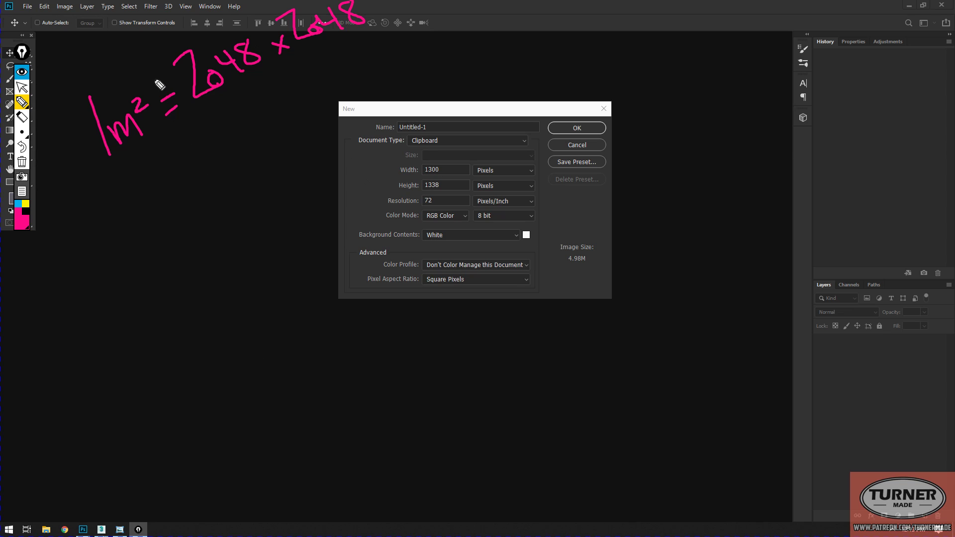
# Step: Turn the 1 of "1m²" into a vertical arrow and draw a curved arrow from m² to the first 2048
pyautogui.moveTo(87, 95); pyautogui.dragTo(81, 106)
pyautogui.moveTo(102, 162); pyautogui.dragTo(118, 149)
pyautogui.moveTo(145, 142); pyautogui.dragTo(227, 114)
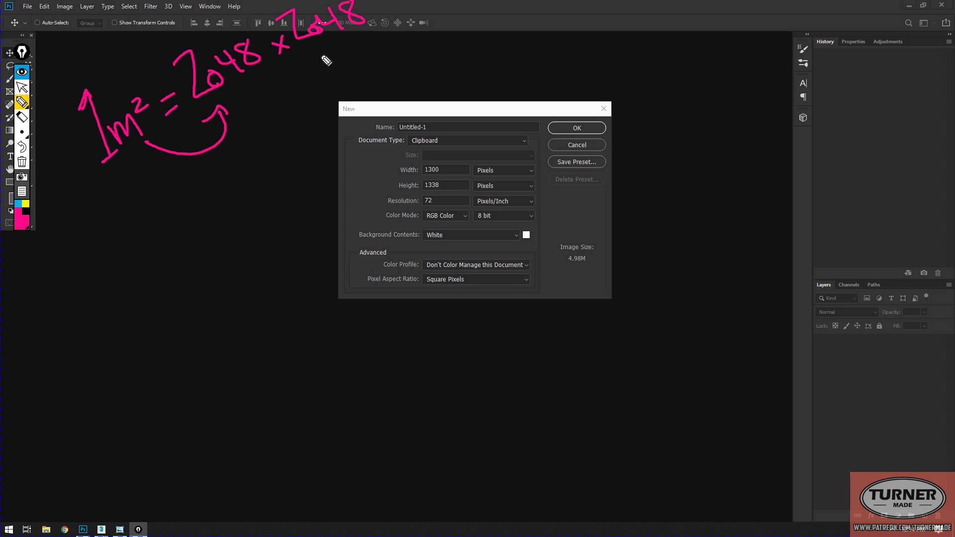
# Step: Clear the annotations and create a new document 100 pixels wide and 100 pixels high
pyautogui.click(21, 87)
pyautogui.click(21, 162)
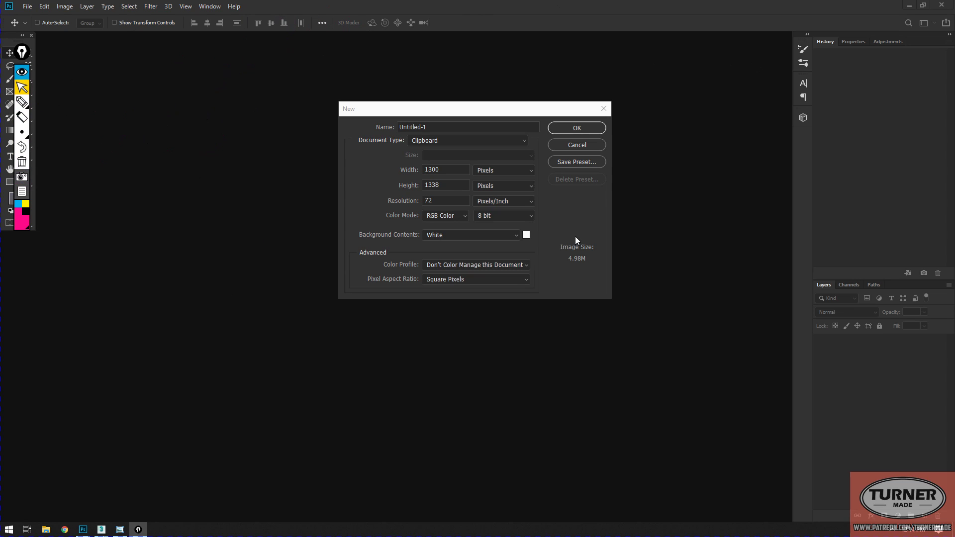
pyautogui.moveTo(443, 112); pyautogui.dragTo(452, 125)
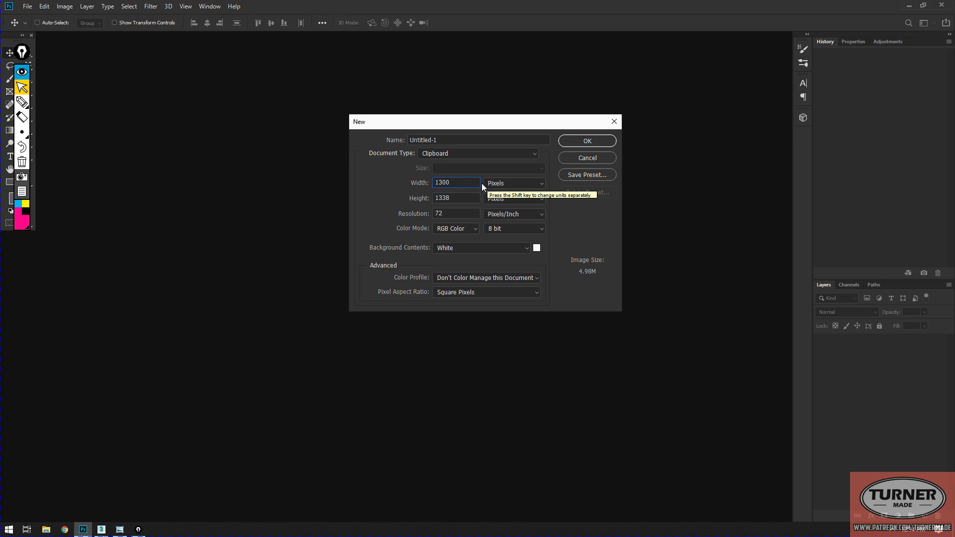
pyautogui.write('10')
pyautogui.doubleClick(449, 198)
pyautogui.write('10')
pyautogui.click(580, 143)
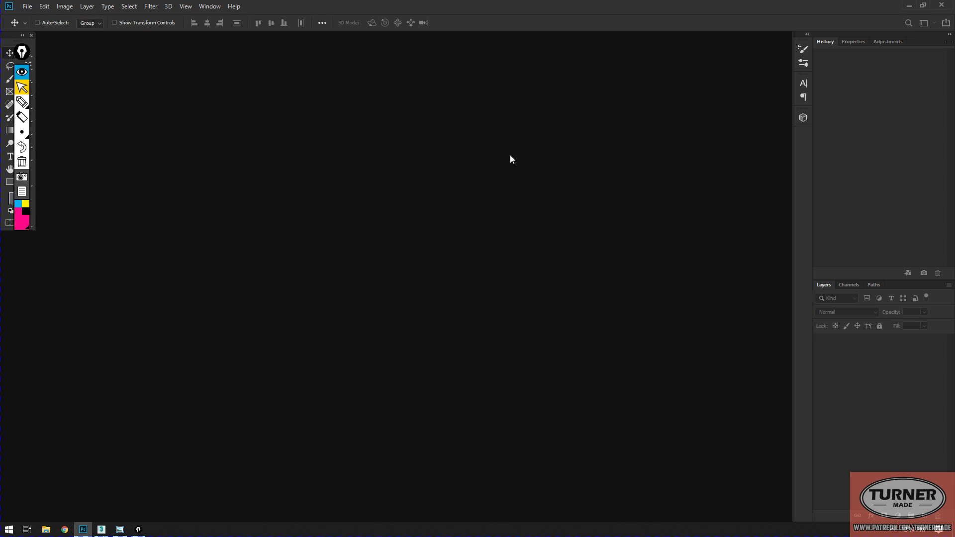
# Step: Move the new document's window toward the middle of the workspace, enlarge it, and move the annotation toolbar clear of the tools
pyautogui.moveTo(61, 41); pyautogui.dragTo(263, 182)
pyautogui.moveTo(317, 255); pyautogui.dragTo(458, 365)
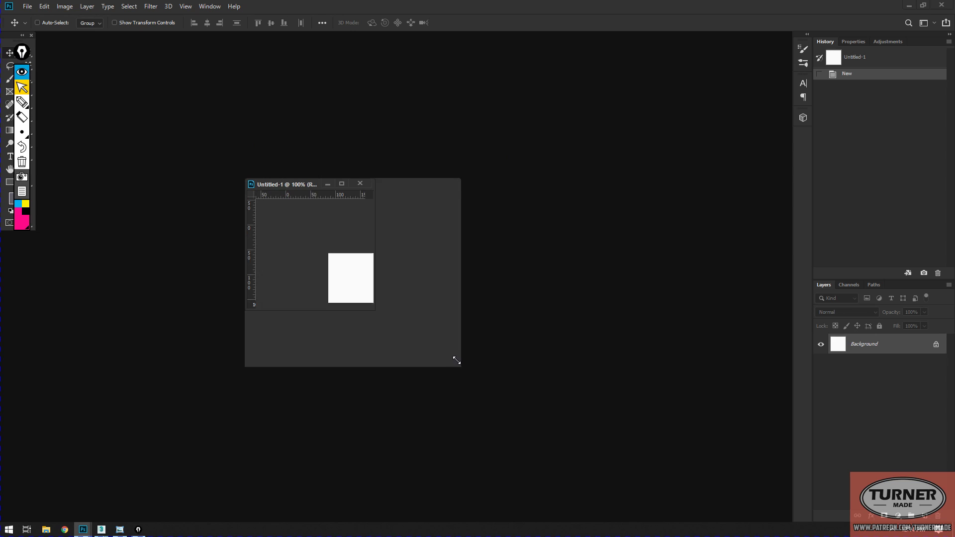
pyautogui.moveTo(27, 56); pyautogui.dragTo(51, 52)
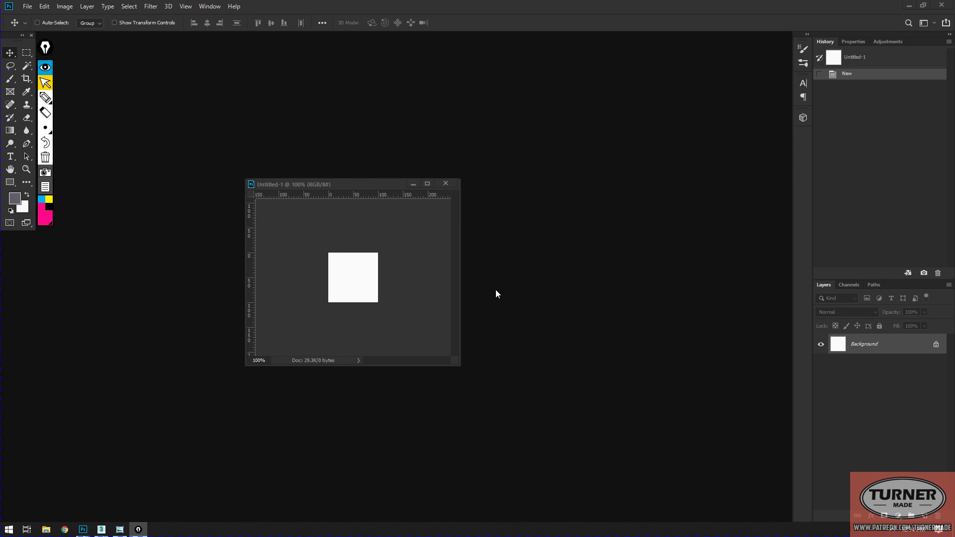
# Step: Magnify the white canvas to about 518% and return to the Move tool
pyautogui.click(10, 171)
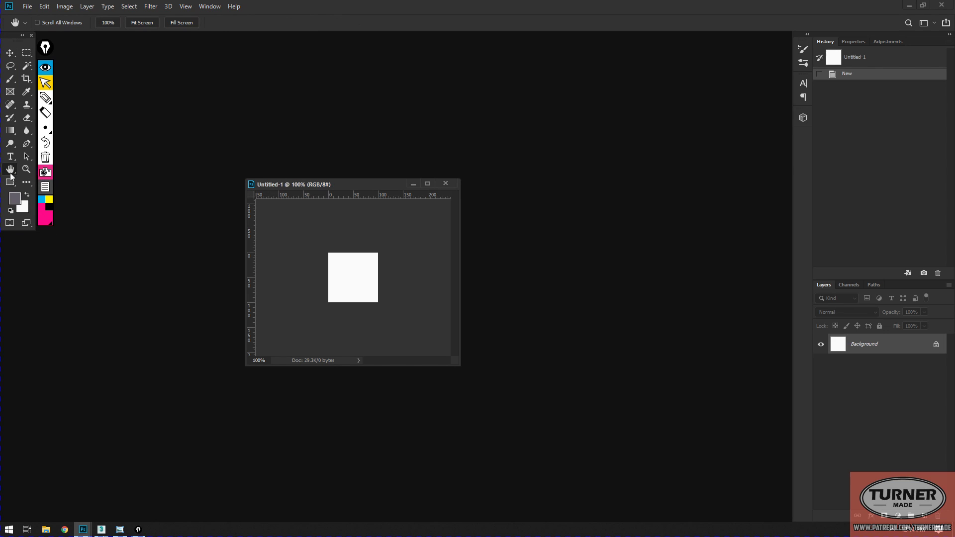
pyautogui.click(26, 169)
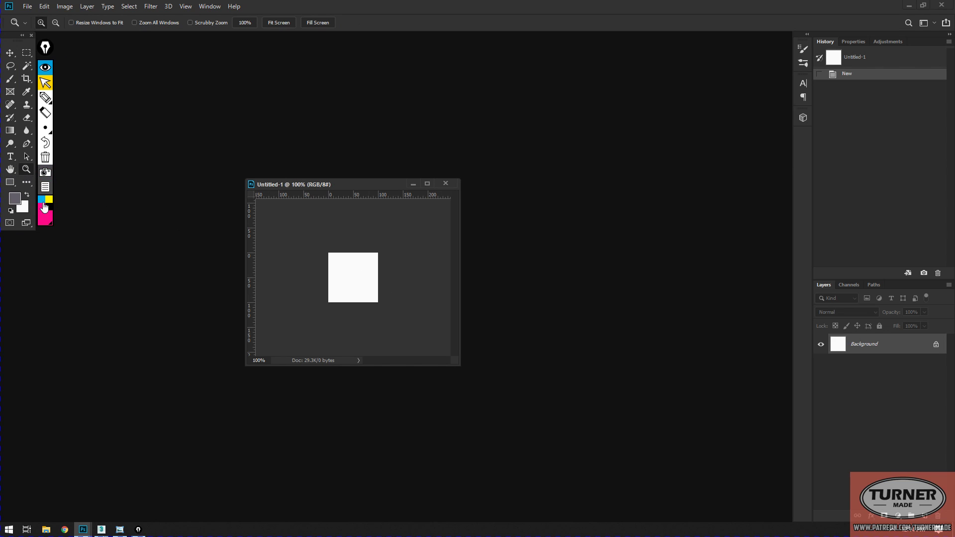
pyautogui.doubleClick(14, 171)
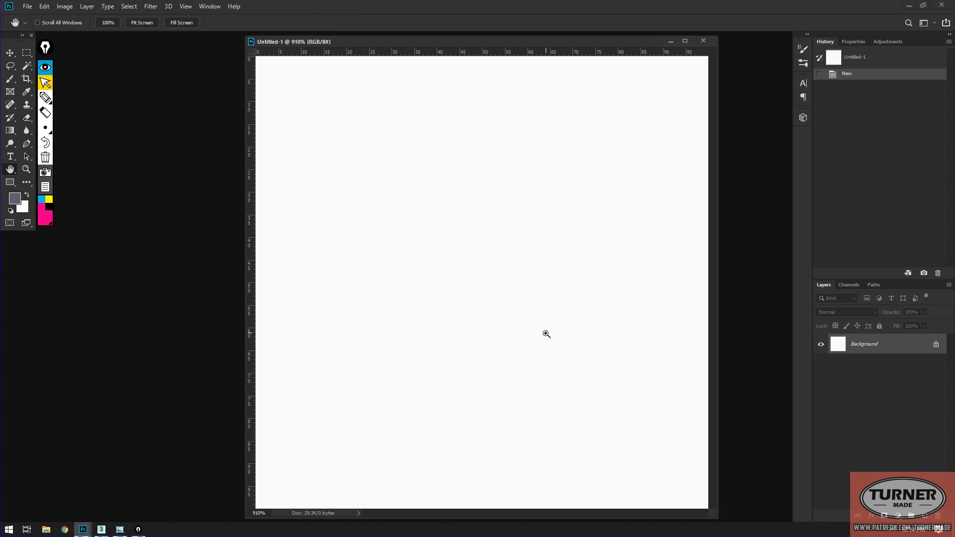
pyautogui.keyDown('alt'); pyautogui.scroll(-5, 546, 335); pyautogui.keyUp('alt')
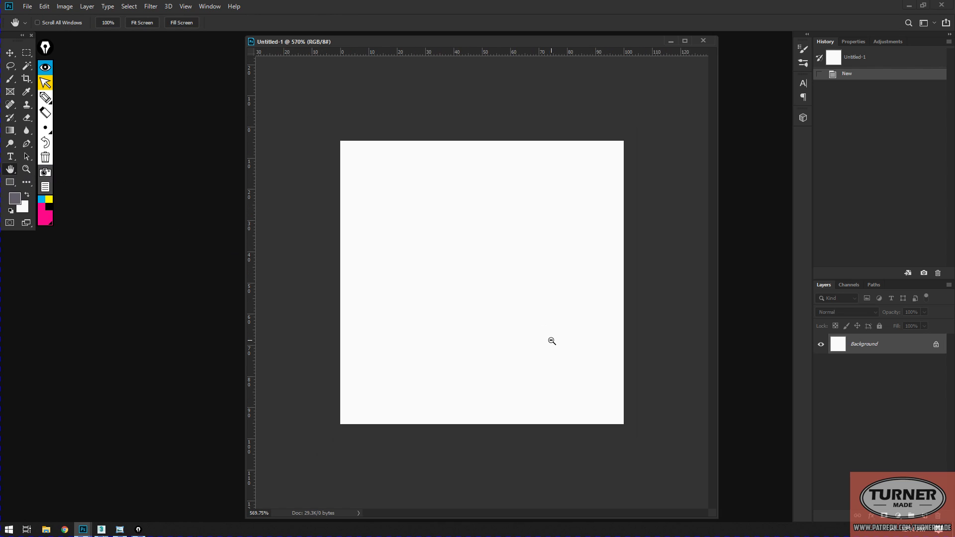
pyautogui.click(9, 53)
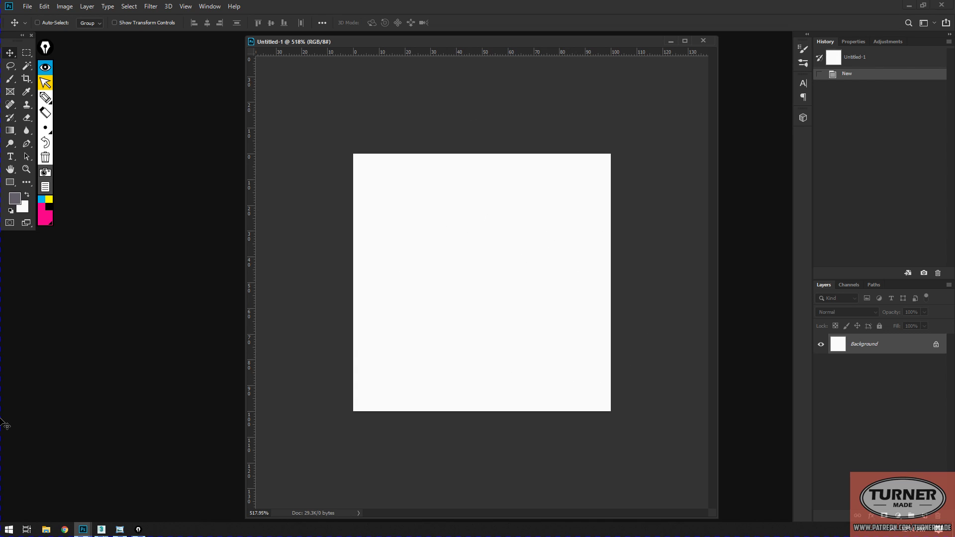
# Step: Write "2048x2048" beside the canvas, mark its first digit, and write "2000x2000" beneath it
pyautogui.click(45, 98)
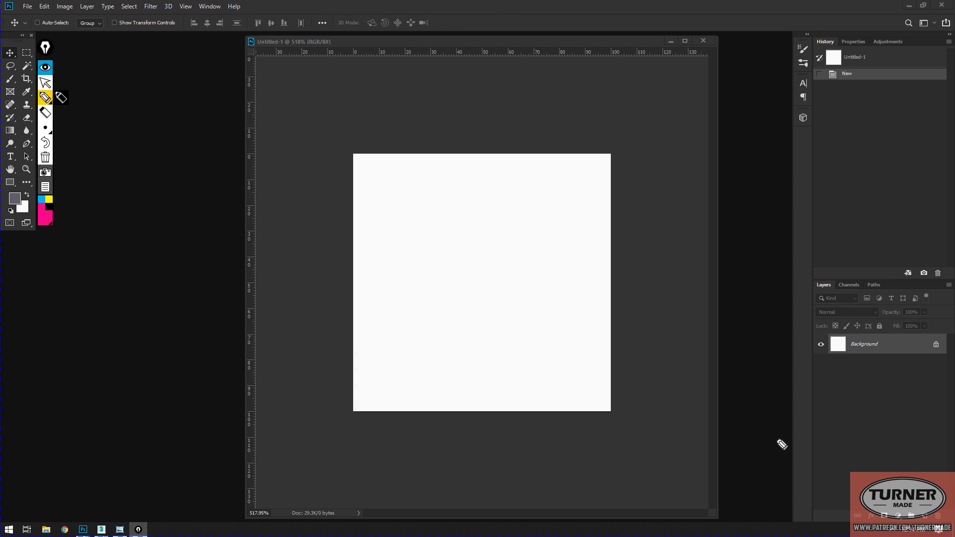
pyautogui.click(120, 60)
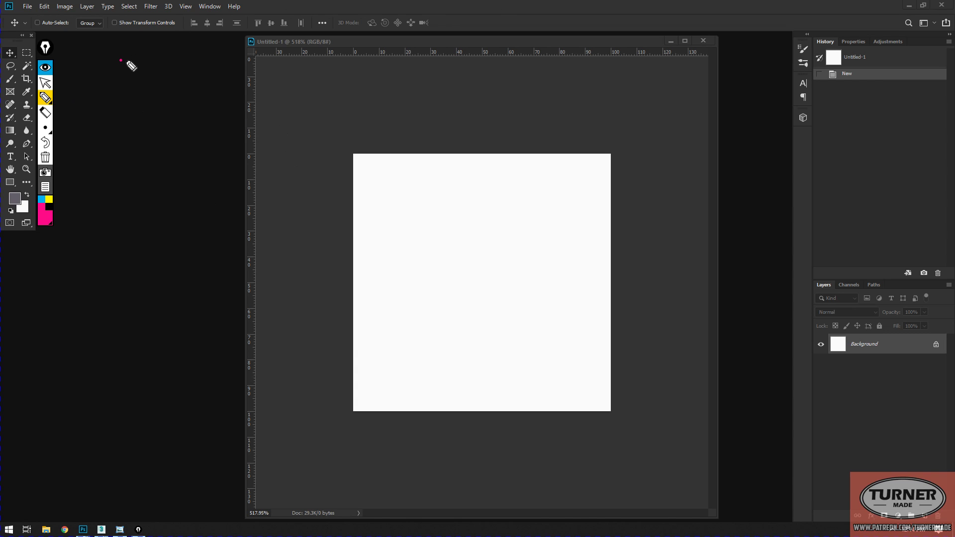
pyautogui.moveTo(111, 65)
pyautogui.mouseDown()
pyautogui.moveTo(136, 78)
pyautogui.moveTo(174, 65)
pyautogui.moveTo(181, 73)
pyautogui.moveTo(209, 38)
pyautogui.moveTo(228, 58)
pyautogui.moveTo(268, 16)
pyautogui.mouseUp()
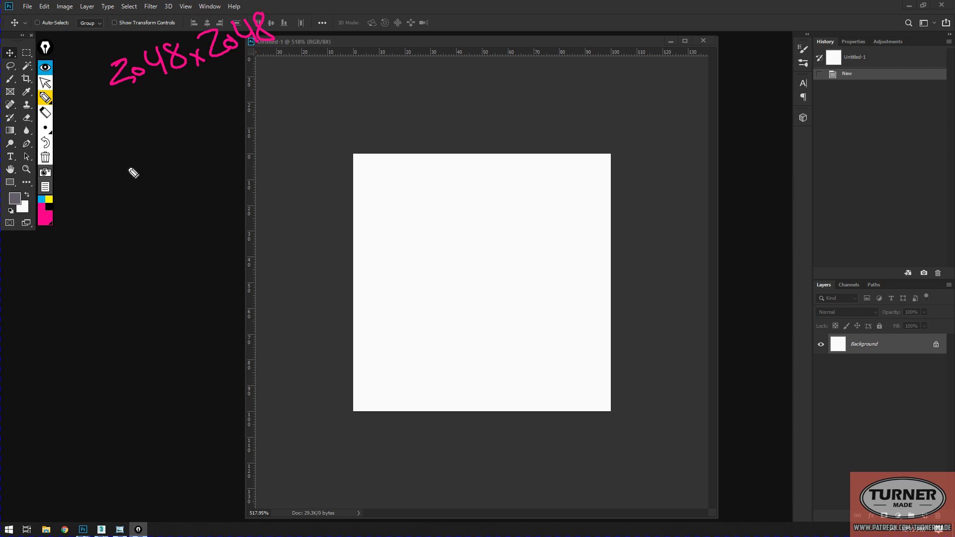
pyautogui.moveTo(121, 57)
pyautogui.mouseDown()
pyautogui.moveTo(134, 48)
pyautogui.moveTo(130, 60)
pyautogui.mouseUp()
pyautogui.moveTo(114, 128)
pyautogui.mouseDown()
pyautogui.moveTo(127, 145)
pyautogui.moveTo(196, 130)
pyautogui.moveTo(215, 113)
pyautogui.moveTo(209, 85)
pyautogui.moveTo(245, 88)
pyautogui.moveTo(264, 74)
pyautogui.mouseUp()
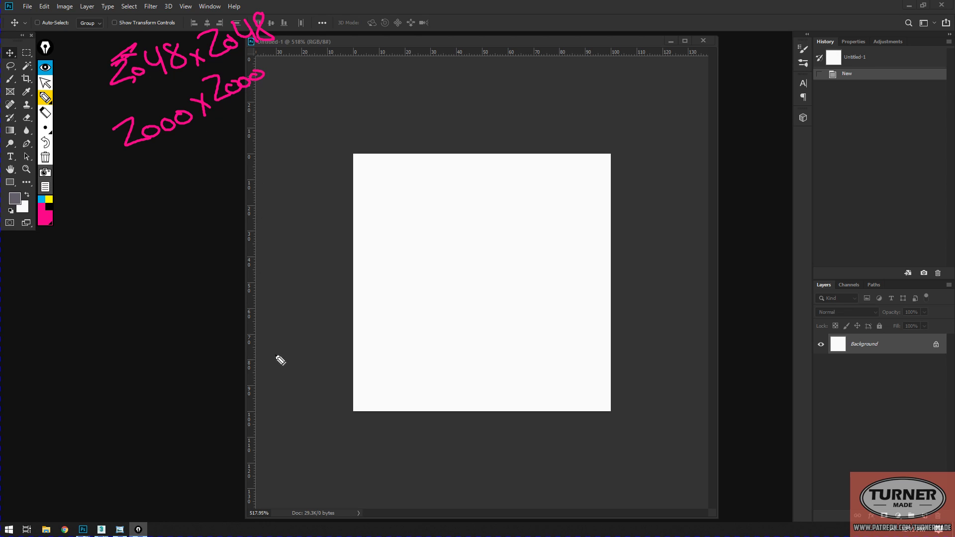
# Step: Add a circled "1m²" with arrows to both sizes and an arrow from 2000 up to 2048
pyautogui.moveTo(64, 117)
pyautogui.mouseDown()
pyautogui.moveTo(92, 92)
pyautogui.moveTo(80, 119)
pyautogui.moveTo(107, 62)
pyautogui.moveTo(97, 56)
pyautogui.mouseUp()
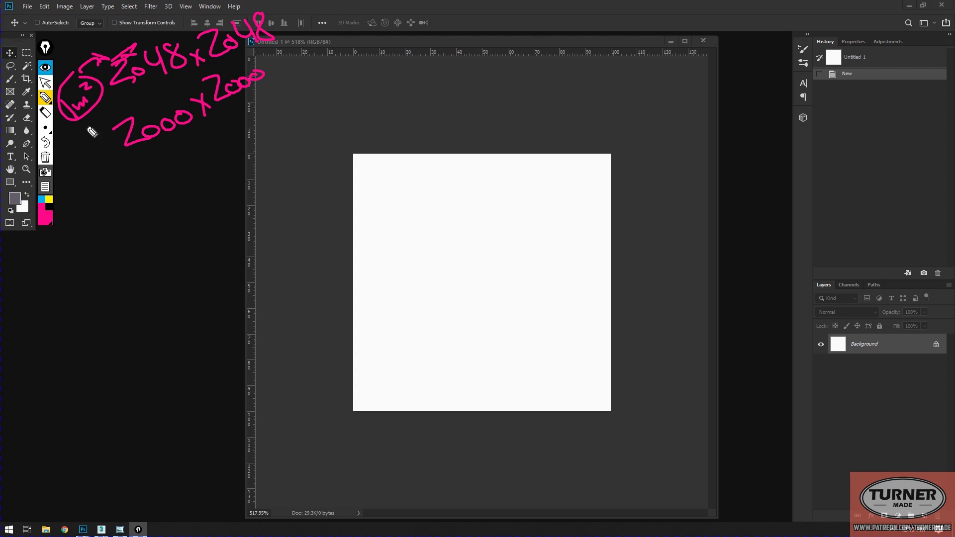
pyautogui.moveTo(92, 108); pyautogui.dragTo(113, 120)
pyautogui.moveTo(161, 102); pyautogui.dragTo(152, 82)
pyautogui.moveTo(143, 92); pyautogui.dragTo(162, 89)
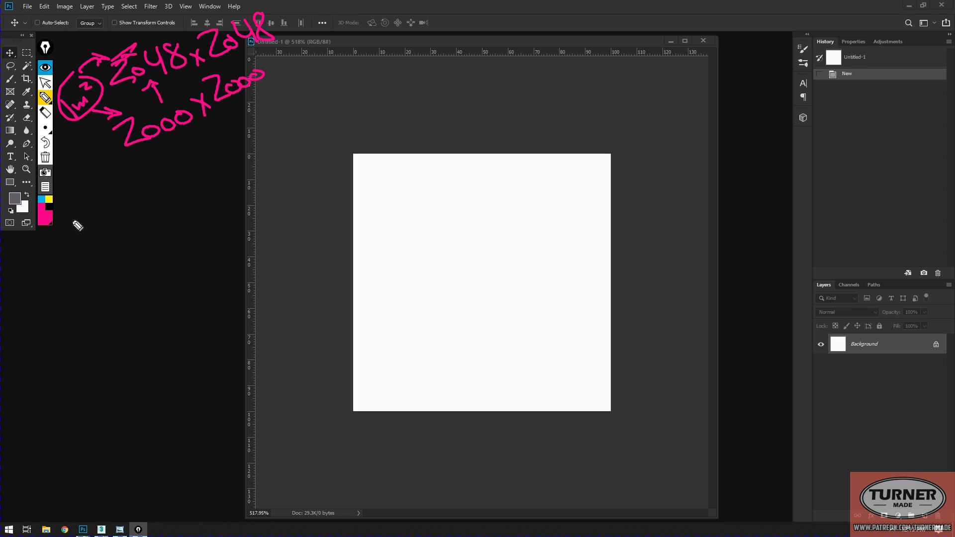
# Step: Write the size equivalences "50cm = 1000" and "25cm = 500" below the 2000x2000 note
pyautogui.moveTo(80, 230)
pyautogui.mouseDown()
pyautogui.moveTo(94, 261)
pyautogui.moveTo(156, 200)
pyautogui.mouseUp()
pyautogui.moveTo(143, 167)
pyautogui.mouseDown()
pyautogui.moveTo(171, 191)
pyautogui.moveTo(174, 175)
pyautogui.moveTo(197, 155)
pyautogui.mouseUp()
pyautogui.moveTo(96, 272)
pyautogui.mouseDown()
pyautogui.moveTo(96, 289)
pyautogui.moveTo(124, 281)
pyautogui.moveTo(111, 280)
pyautogui.mouseUp()
pyautogui.moveTo(115, 261)
pyautogui.mouseDown()
pyautogui.moveTo(130, 259)
pyautogui.moveTo(131, 276)
pyautogui.moveTo(170, 220)
pyautogui.mouseUp()
pyautogui.moveTo(162, 231); pyautogui.dragTo(168, 228)
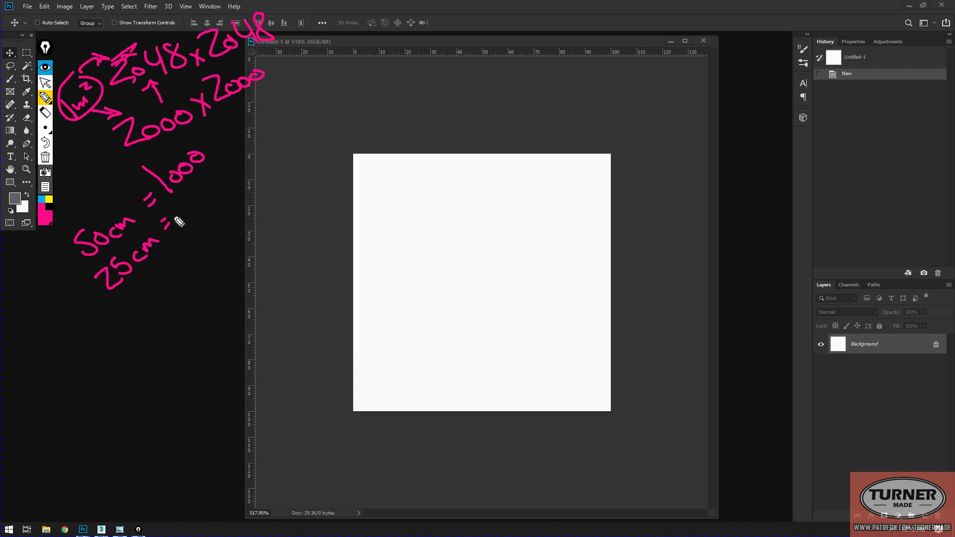
pyautogui.moveTo(191, 195)
pyautogui.mouseDown()
pyautogui.moveTo(185, 213)
pyautogui.moveTo(213, 186)
pyautogui.mouseUp()
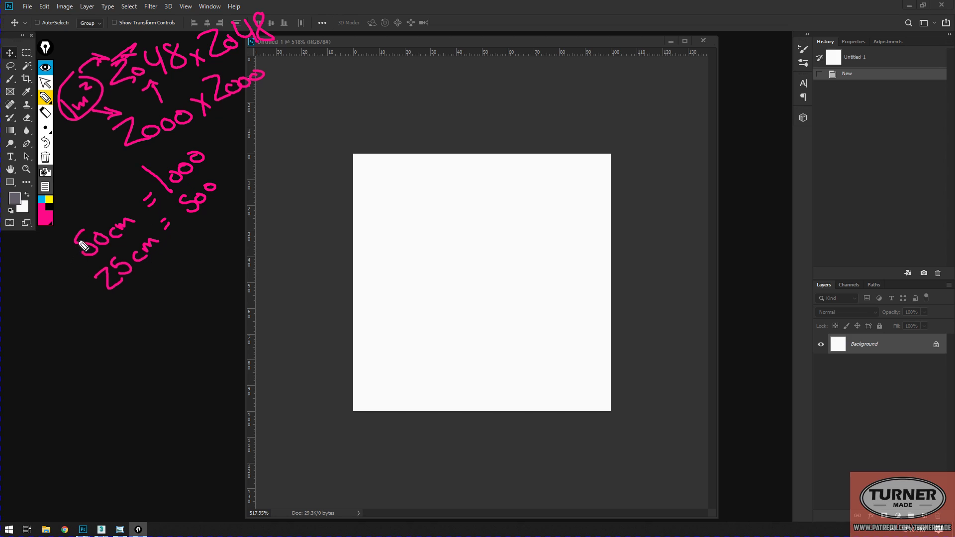
# Step: Extend the list with 10 and 200, an arrow from 200 to the canvas, and 5cm matched to 100
pyautogui.moveTo(80, 260)
pyautogui.mouseDown()
pyautogui.moveTo(124, 300)
pyautogui.moveTo(145, 282)
pyautogui.mouseUp()
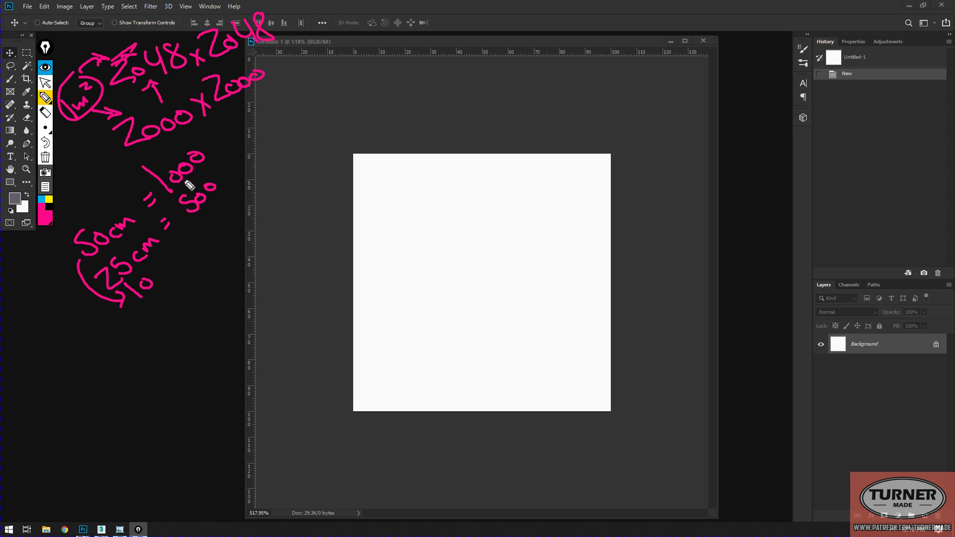
pyautogui.moveTo(203, 219)
pyautogui.mouseDown()
pyautogui.moveTo(213, 228)
pyautogui.moveTo(224, 205)
pyautogui.mouseUp()
pyautogui.moveTo(235, 215); pyautogui.dragTo(328, 191)
pyautogui.moveTo(292, 190); pyautogui.dragTo(308, 204)
pyautogui.moveTo(225, 242)
pyautogui.mouseDown()
pyautogui.moveTo(218, 256)
pyautogui.moveTo(242, 225)
pyautogui.mouseUp()
pyautogui.moveTo(207, 261)
pyautogui.mouseDown()
pyautogui.moveTo(155, 323)
pyautogui.moveTo(167, 305)
pyautogui.moveTo(170, 319)
pyautogui.moveTo(194, 299)
pyautogui.mouseUp()
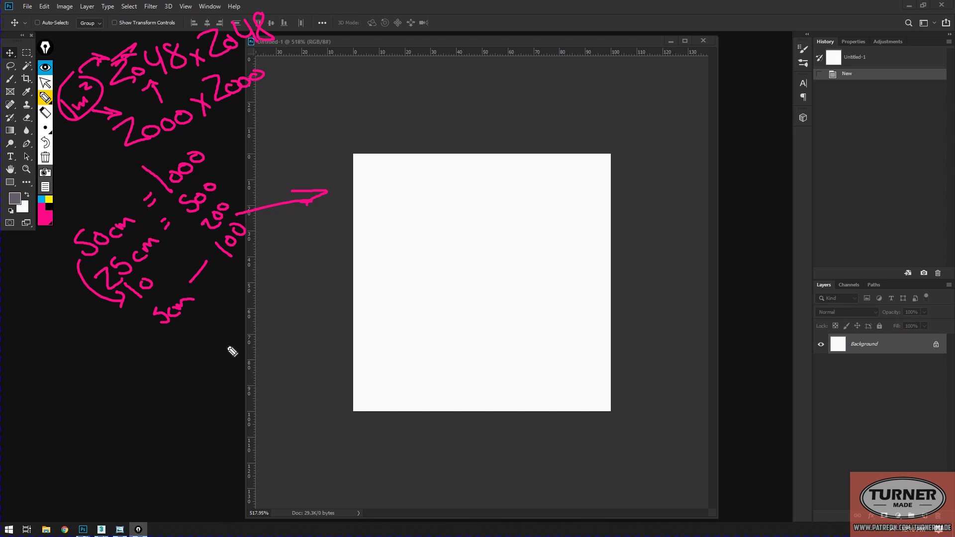
# Step: Bracket the white canvas's height and width and label each bracket "5cm"
pyautogui.moveTo(353, 150)
pyautogui.mouseDown()
pyautogui.moveTo(339, 167)
pyautogui.moveTo(316, 277)
pyautogui.moveTo(357, 390)
pyautogui.mouseUp()
pyautogui.moveTo(352, 149)
pyautogui.mouseDown()
pyautogui.moveTo(488, 116)
pyautogui.moveTo(553, 127)
pyautogui.mouseUp()
pyautogui.moveTo(447, 78)
pyautogui.mouseDown()
pyautogui.moveTo(473, 100)
pyautogui.moveTo(480, 90)
pyautogui.moveTo(530, 80)
pyautogui.mouseUp()
pyautogui.moveTo(277, 279); pyautogui.dragTo(311, 260)
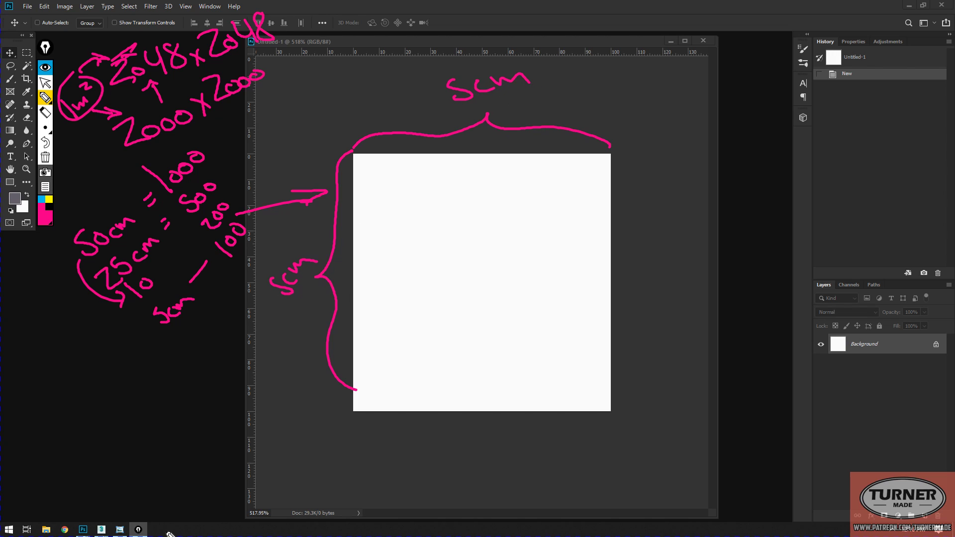
# Step: Clear all annotations and switch to Chrome to show the "5 cm grid paper" image results
pyautogui.click(45, 157)
pyautogui.click(45, 98)
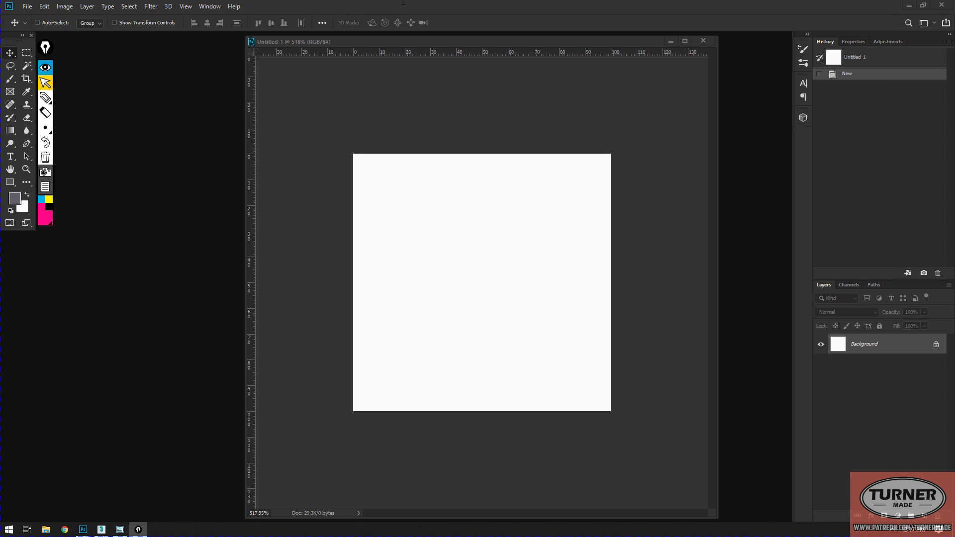
pyautogui.moveTo(403, 2); pyautogui.dragTo(405, 4)
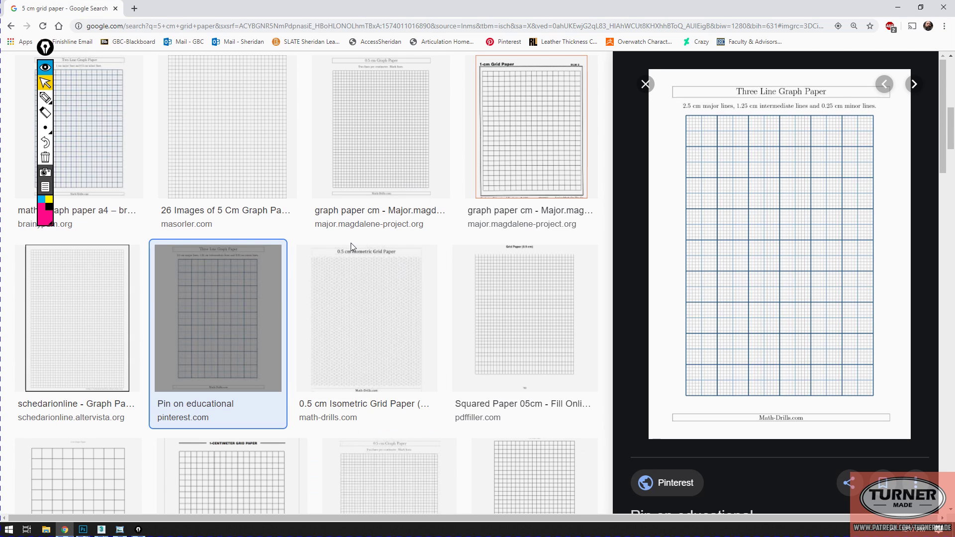
# Step: Change the image search query to "5 cm grid" and run the search
pyautogui.scroll(10, 219, 128)
pyautogui.tripleClick(179, 85)
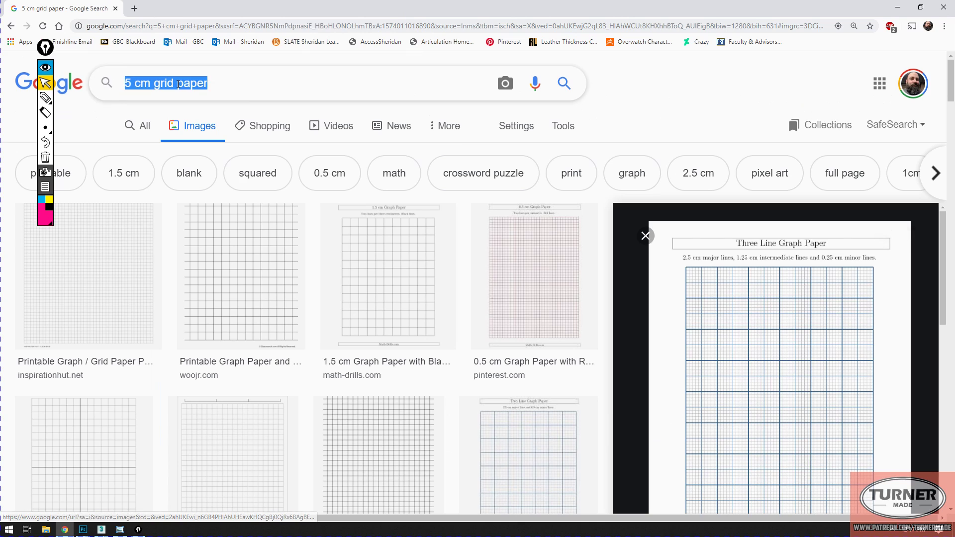
pyautogui.moveTo(212, 85); pyautogui.dragTo(184, 82)
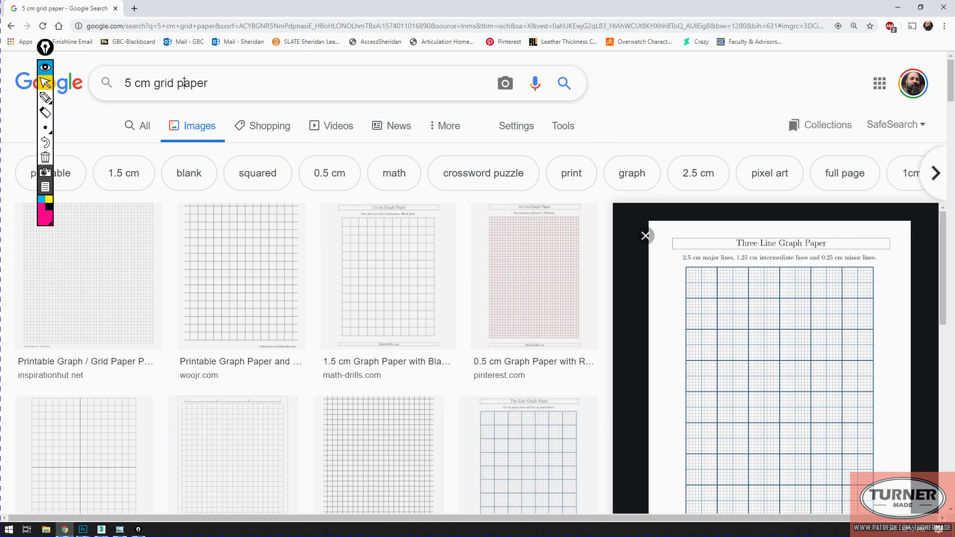
pyautogui.doubleClick(191, 83)
pyautogui.press('BackSpace')
pyautogui.press('BackSpace')
pyautogui.press('Return')
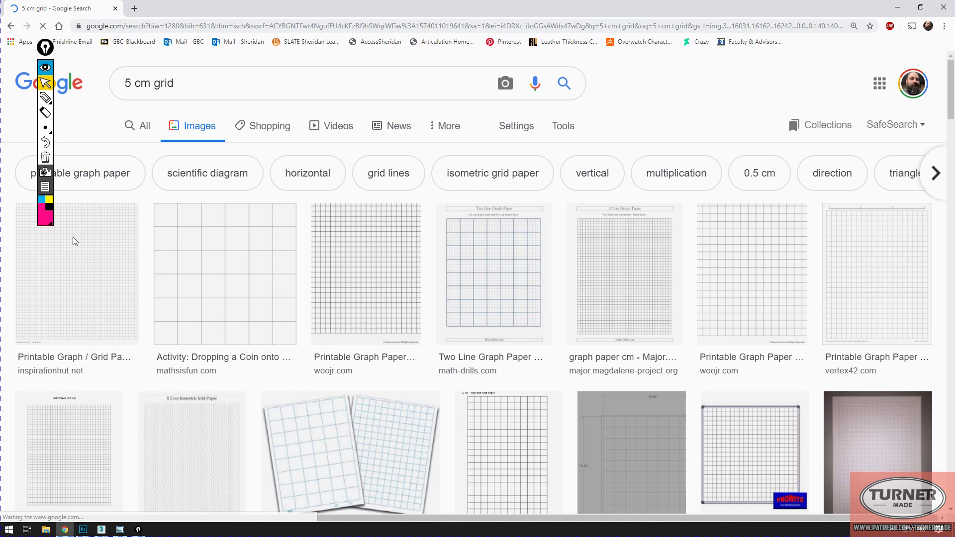
# Step: Browse the "5 cm grid" image results for a usable measuring reference, previewing the PRO GRID panel image
pyautogui.scroll(-3, 301, 234)
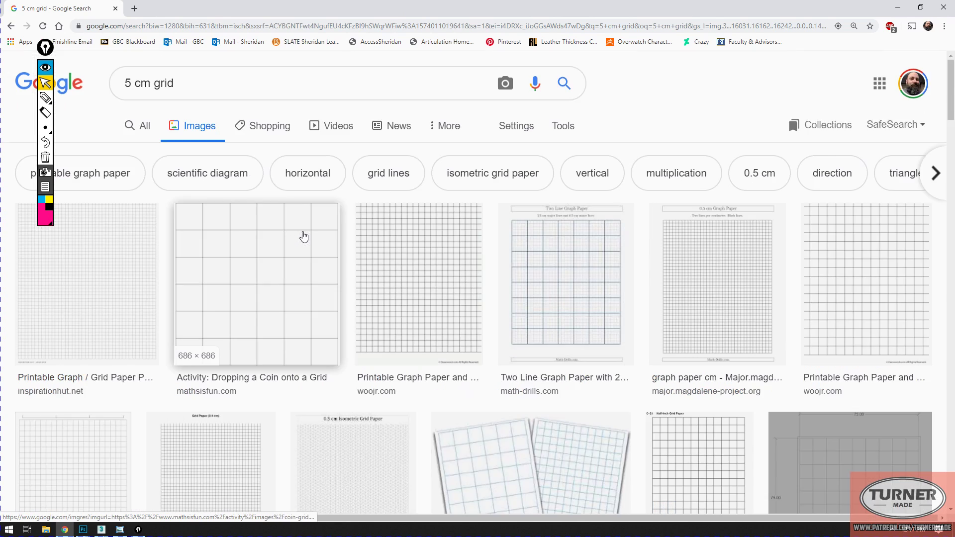
pyautogui.scroll(-7, 302, 235)
pyautogui.scroll(-4, 368, 310)
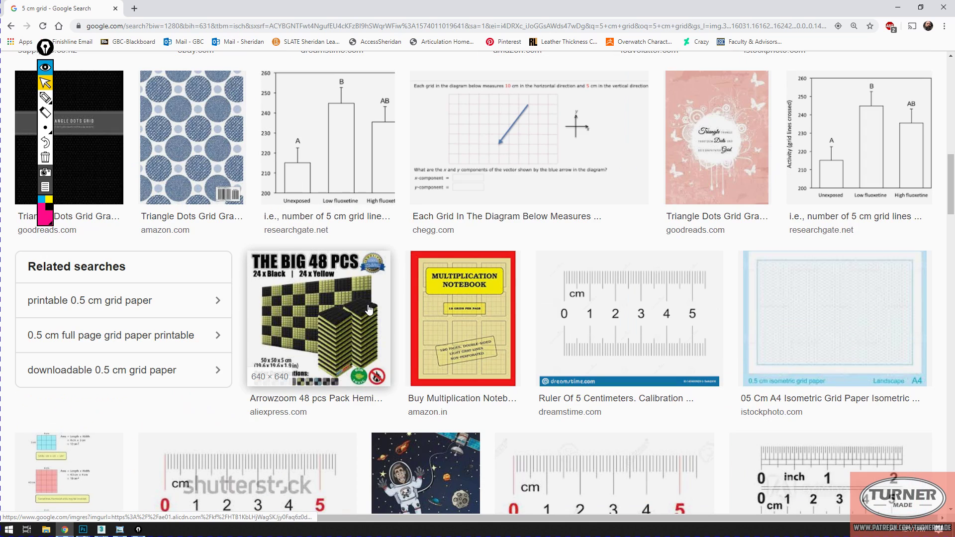
pyautogui.scroll(-1, 368, 310)
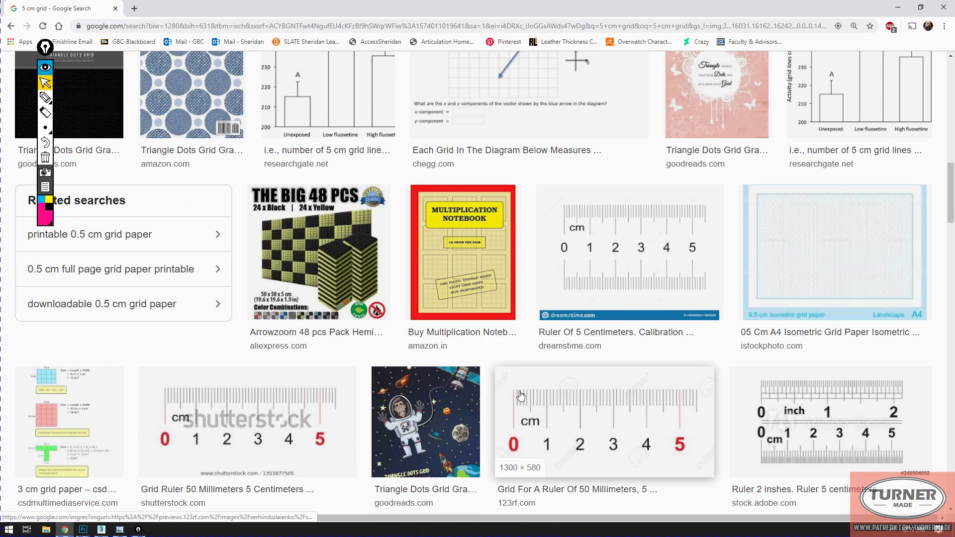
pyautogui.scroll(-4, 606, 417)
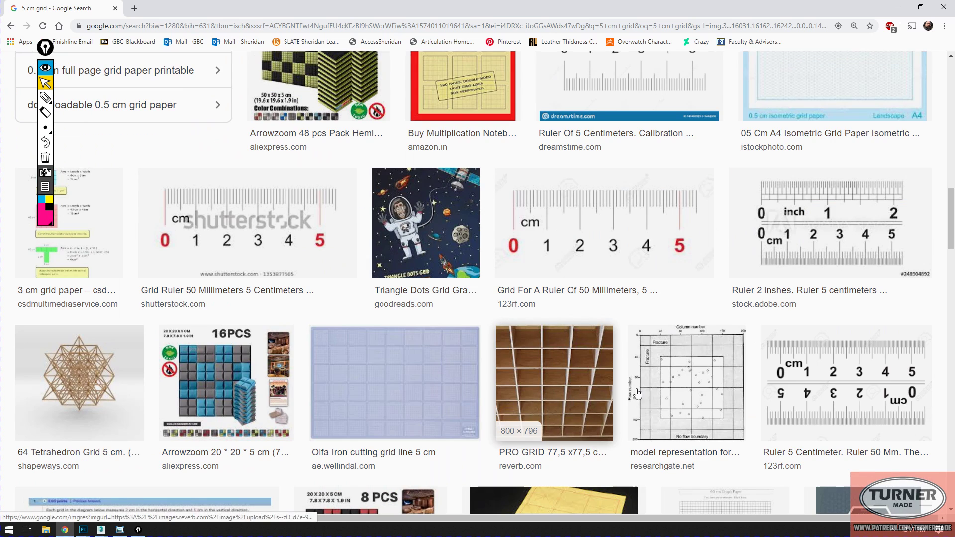
pyautogui.scroll(13, 606, 418)
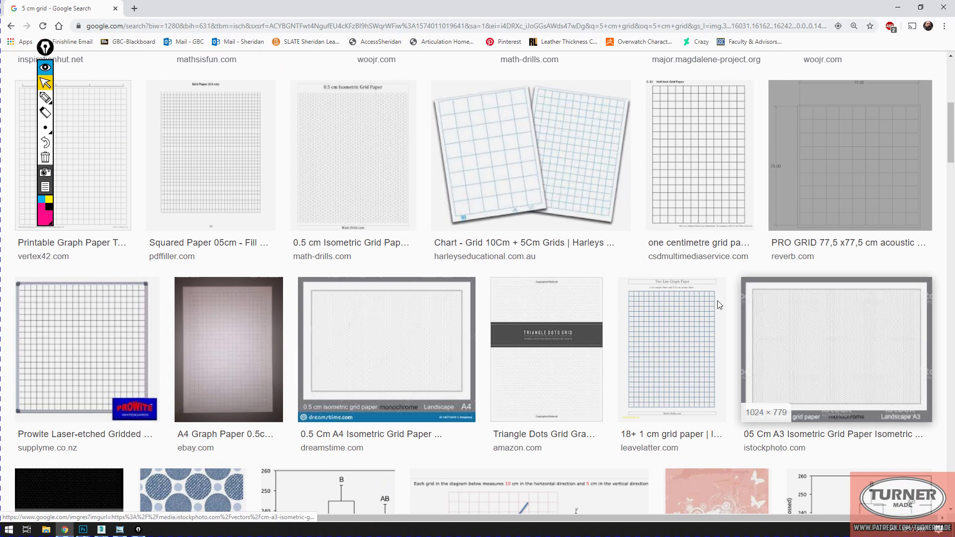
pyautogui.click(828, 140)
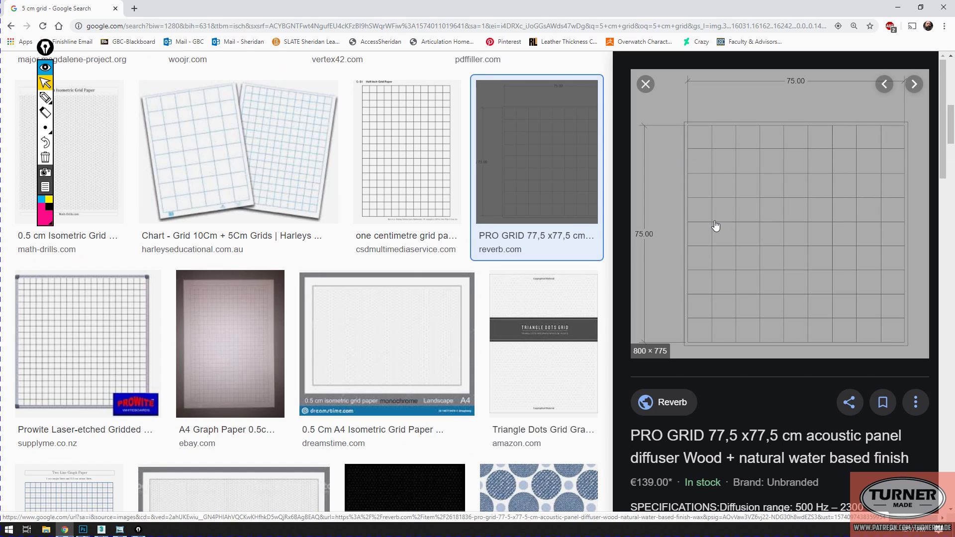
pyautogui.scroll(-5, 495, 262)
pyautogui.scroll(-7, 496, 263)
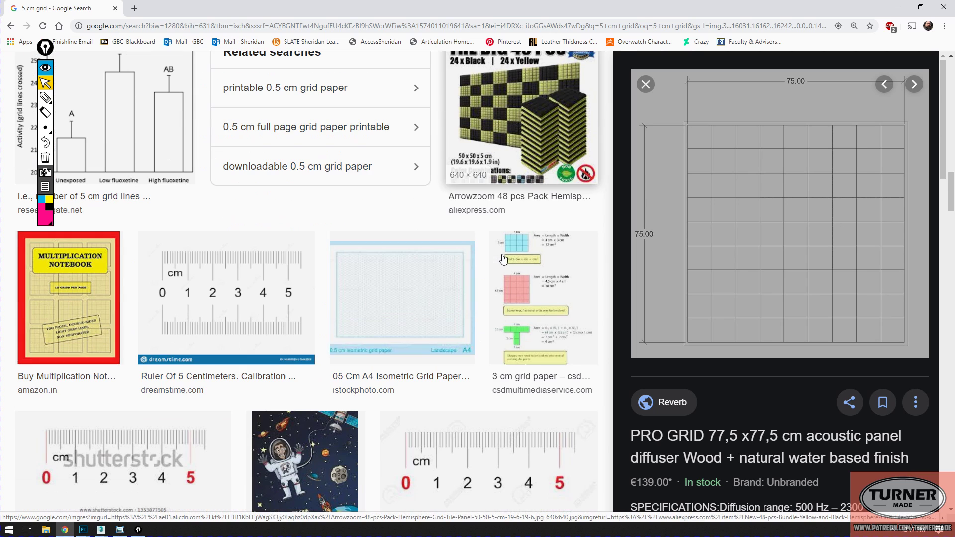
# Step: Copy the 123RF image of the 5 cm ruler and paste it onto the blank canvas in Photoshop
pyautogui.click(213, 285)
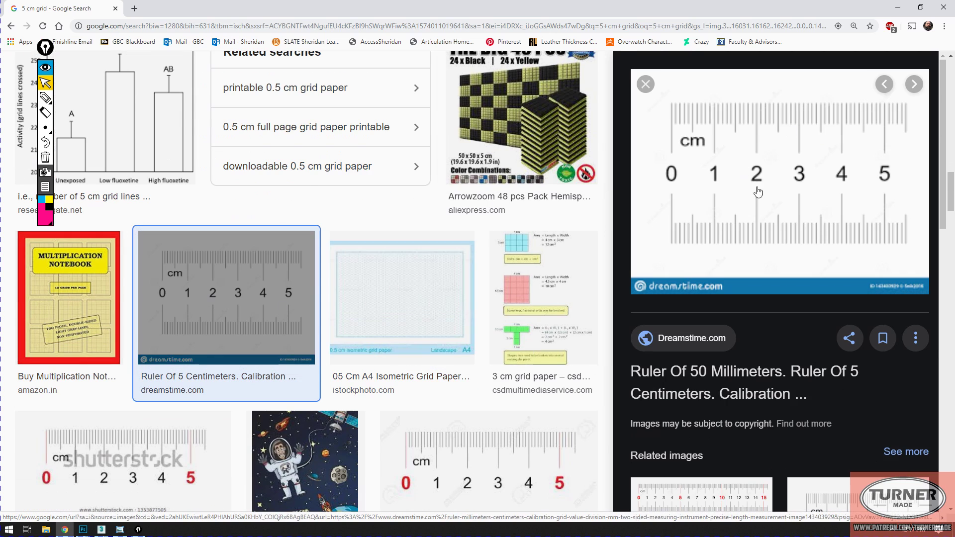
pyautogui.scroll(-3, 243, 292)
pyautogui.click(494, 325)
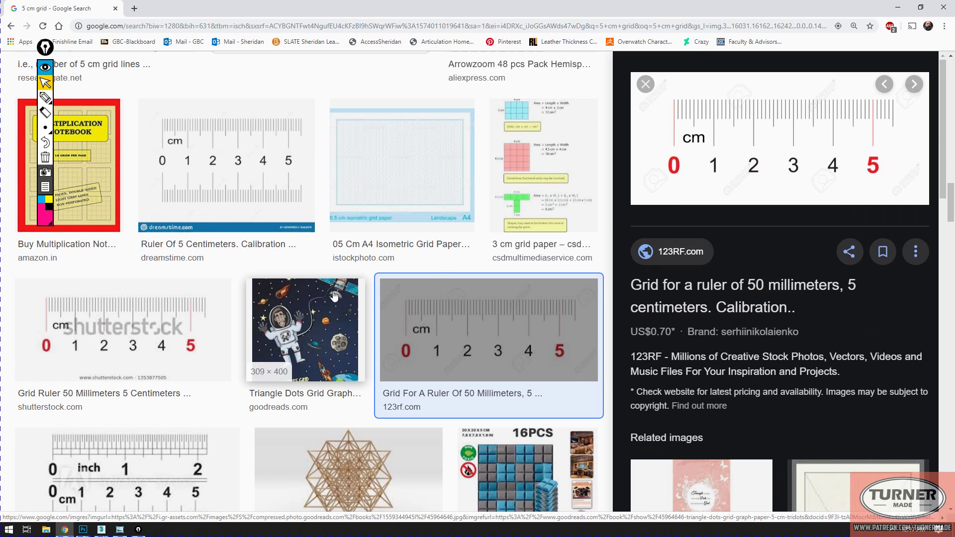
pyautogui.rightClick(831, 105)
pyautogui.click(852, 219)
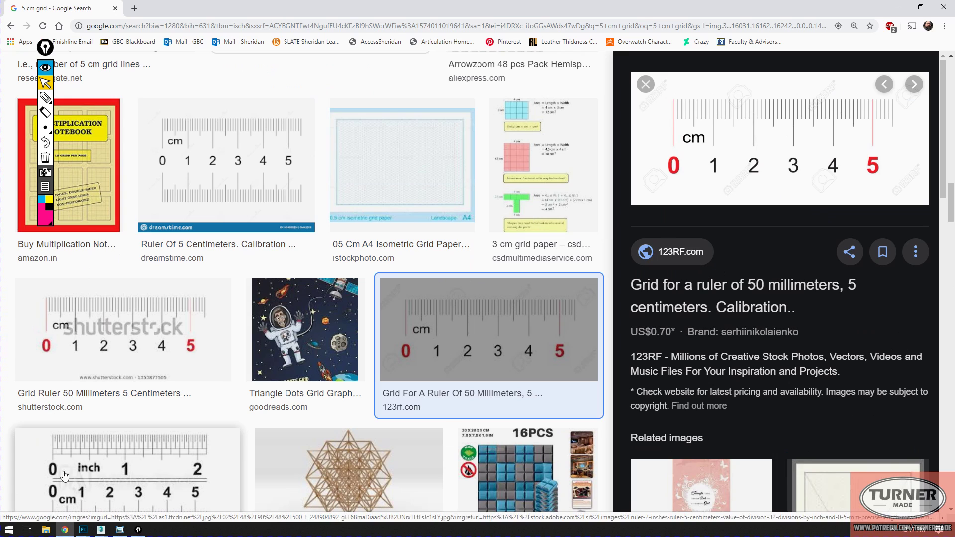
pyautogui.click(87, 531)
pyautogui.click(124, 501)
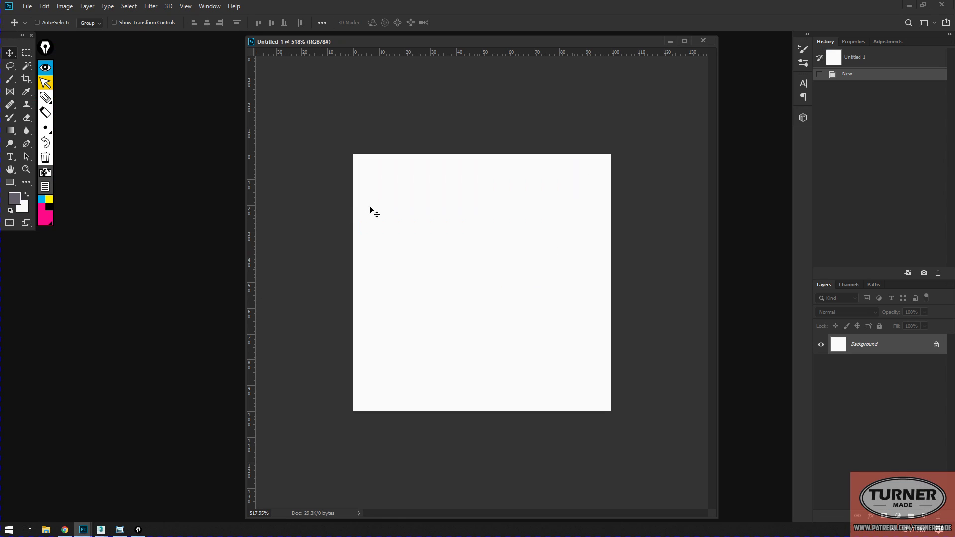
pyautogui.hotkey('ctrl', 'v')
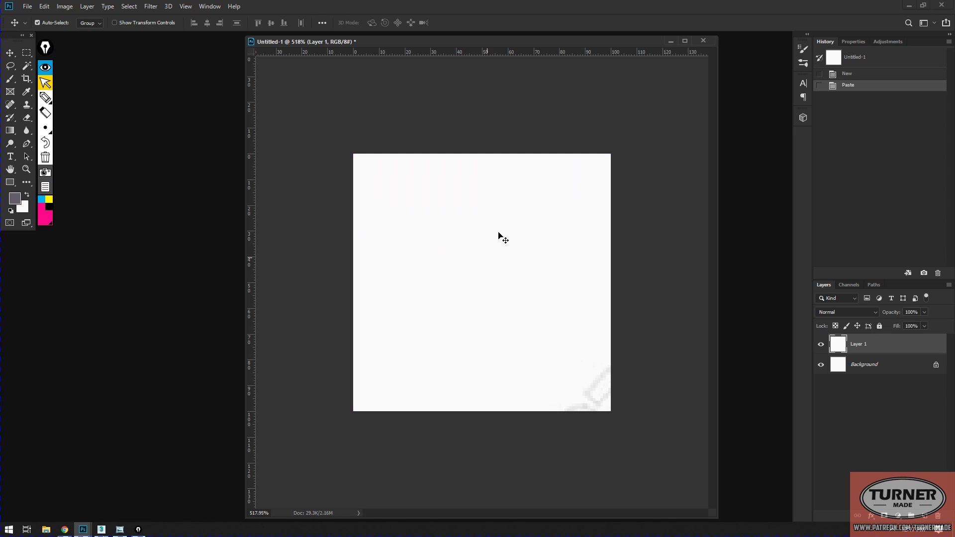
# Step: Scale and reposition the pasted ruler with Free Transform so its 0 and 5 cm marks meet the canvas's side edges
pyautogui.hotkey('ctrl', 't')
pyautogui.moveTo(353, 154); pyautogui.dragTo(552, 224)
pyautogui.moveTo(382, 232); pyautogui.dragTo(279, 131)
pyautogui.moveTo(268, 100); pyautogui.dragTo(574, 211)
pyautogui.moveTo(651, 274); pyautogui.dragTo(367, 211)
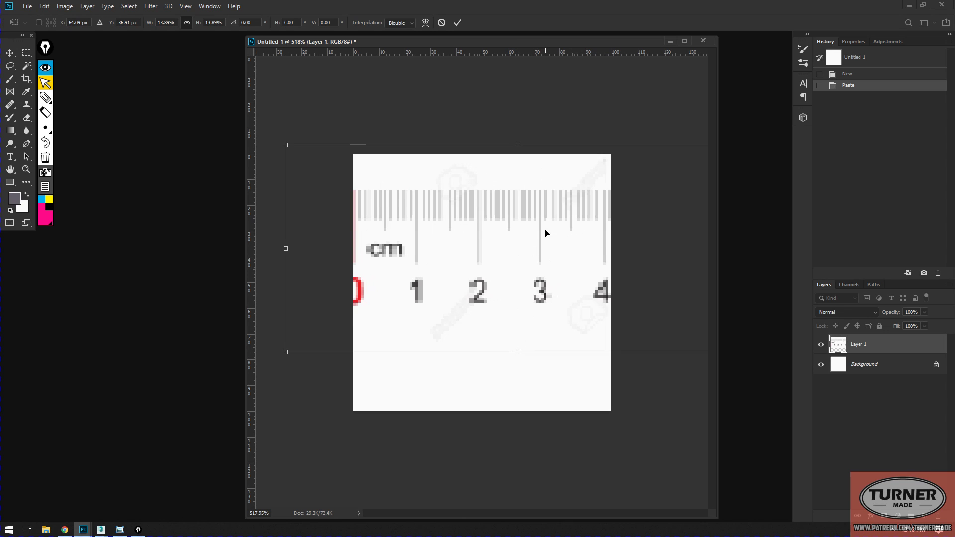
pyautogui.moveTo(286, 144); pyautogui.dragTo(314, 158)
pyautogui.moveTo(392, 199); pyautogui.dragTo(372, 201)
pyautogui.moveTo(294, 158); pyautogui.dragTo(303, 163)
pyautogui.moveTo(343, 196); pyautogui.dragTo(339, 196)
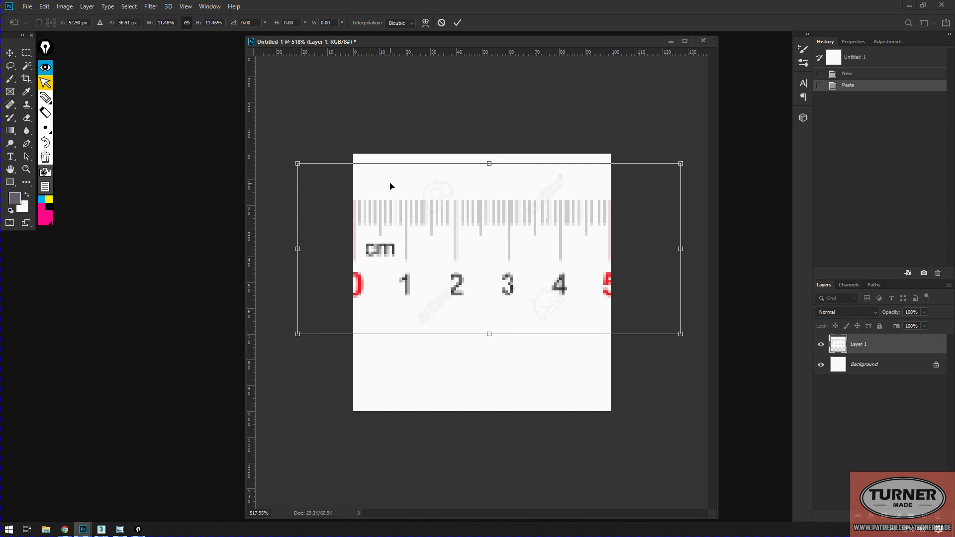
pyautogui.press('Return')
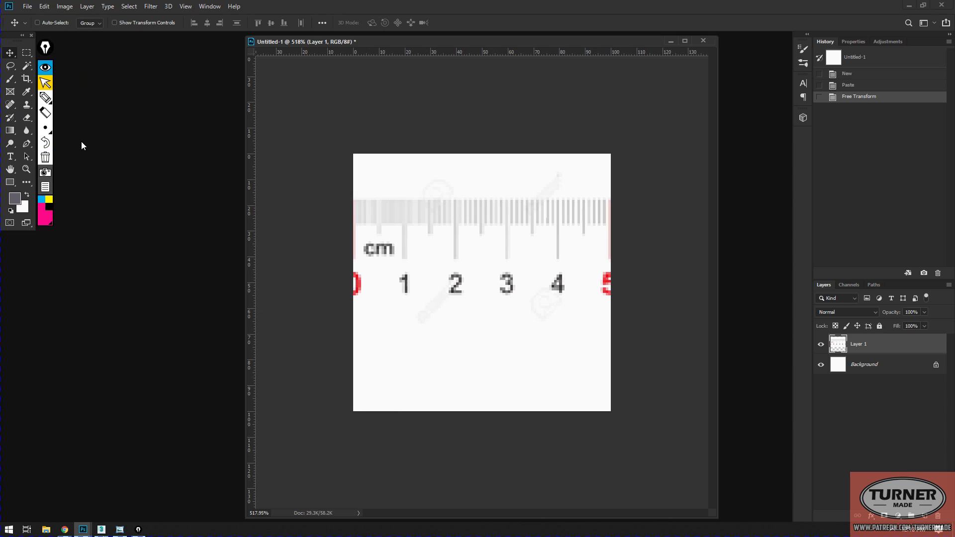
# Step: Select the ruler's long centimetre tick marks from 0 to 5 as narrow rectangular marquee selections
pyautogui.click(26, 53)
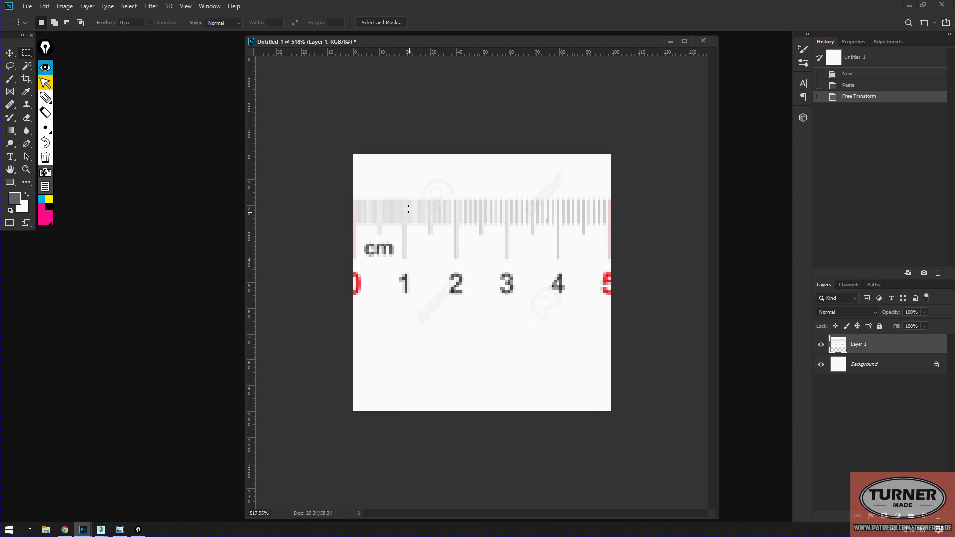
pyautogui.moveTo(404, 198); pyautogui.dragTo(405, 261)
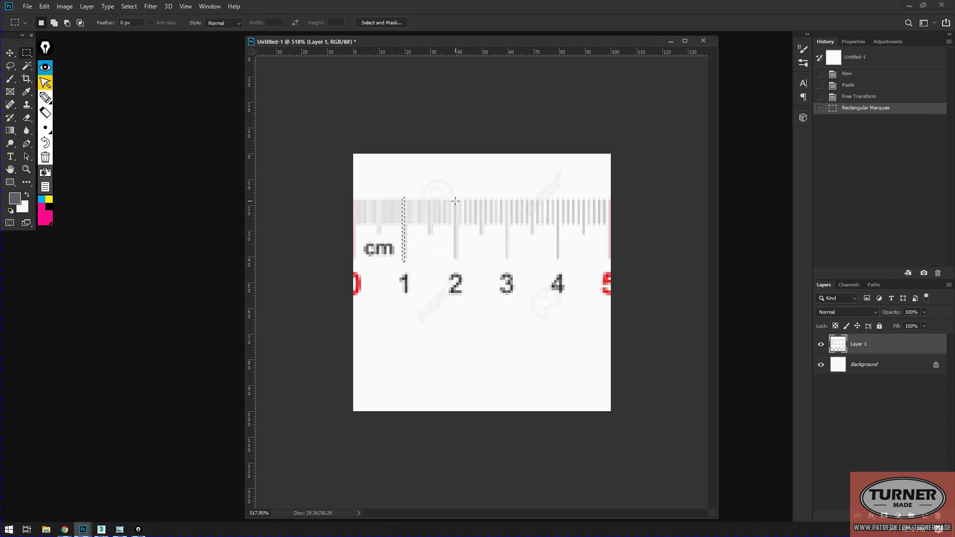
pyautogui.keyDown('shift'); pyautogui.moveTo(454, 198); pyautogui.dragTo(456, 260); pyautogui.keyUp('shift')
pyautogui.keyDown('shift'); pyautogui.moveTo(506, 200); pyautogui.dragTo(508, 261); pyautogui.keyUp('shift')
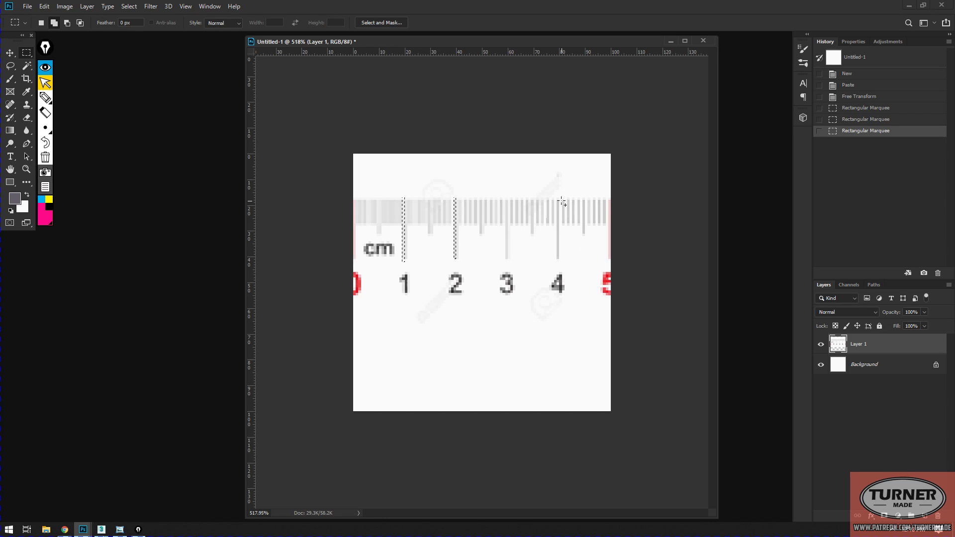
pyautogui.keyDown('shift'); pyautogui.moveTo(558, 198); pyautogui.dragTo(560, 261); pyautogui.keyUp('shift')
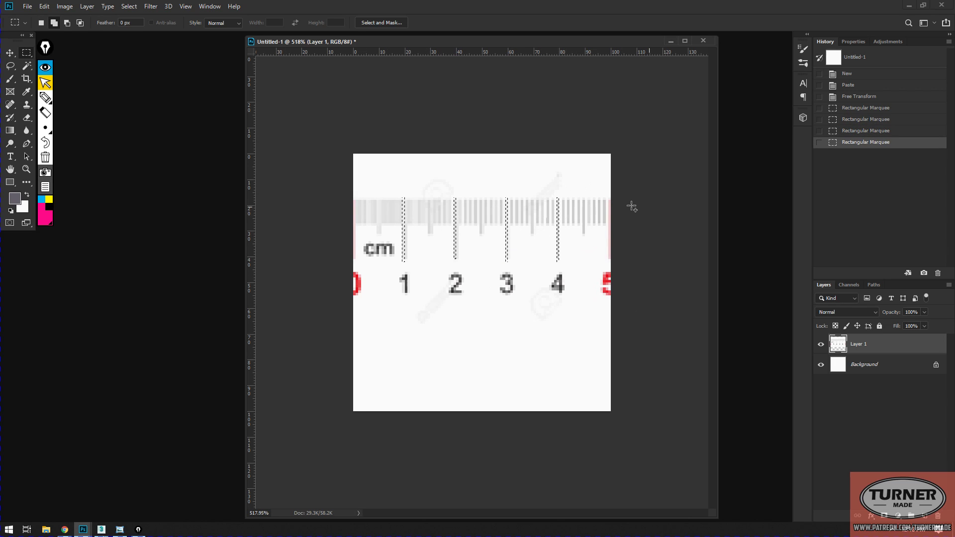
pyautogui.keyDown('shift'); pyautogui.moveTo(607, 198); pyautogui.dragTo(610, 262); pyautogui.keyUp('shift')
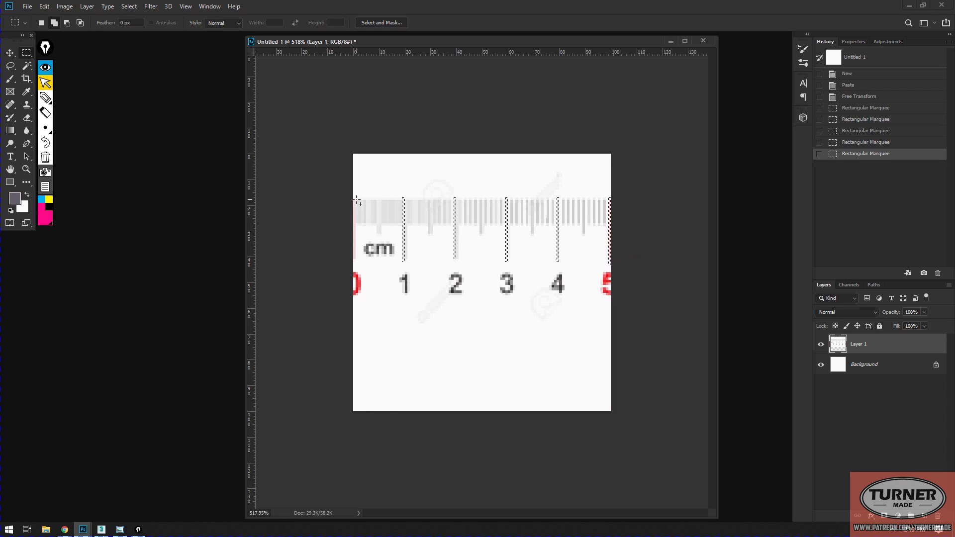
pyautogui.keyDown('shift'); pyautogui.moveTo(356, 199); pyautogui.dragTo(828, 263); pyautogui.keyUp('shift')
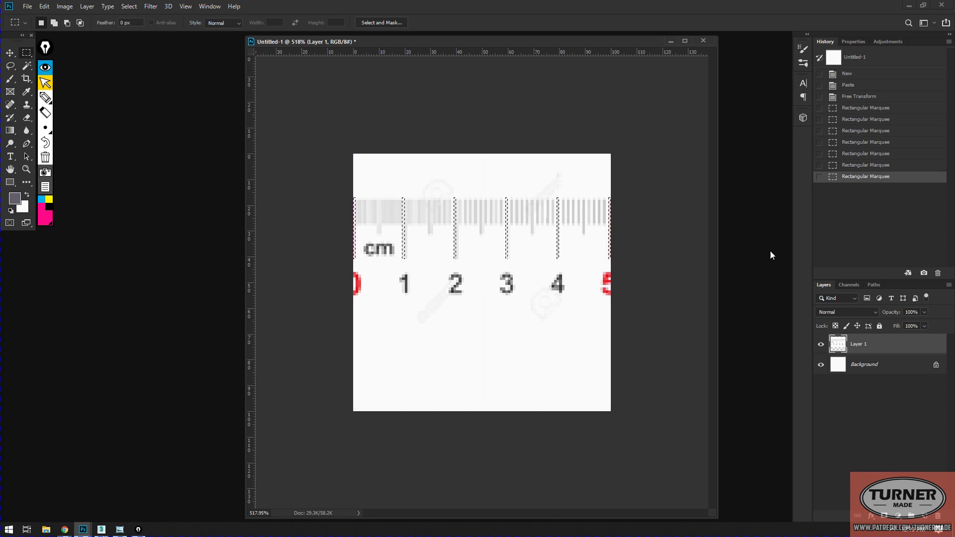
# Step: Trim the tick mark selections to an even height and fill them with black
pyautogui.keyDown('alt'); pyautogui.moveTo(654, 164); pyautogui.dragTo(299, 178); pyautogui.keyUp('alt')
pyautogui.hotkey('ctrl', 'z')
pyautogui.keyDown('alt'); pyautogui.moveTo(309, 136); pyautogui.dragTo(650, 198); pyautogui.keyUp('alt')
pyautogui.keyDown('alt'); pyautogui.moveTo(534, 142); pyautogui.dragTo(301, 198); pyautogui.keyUp('alt')
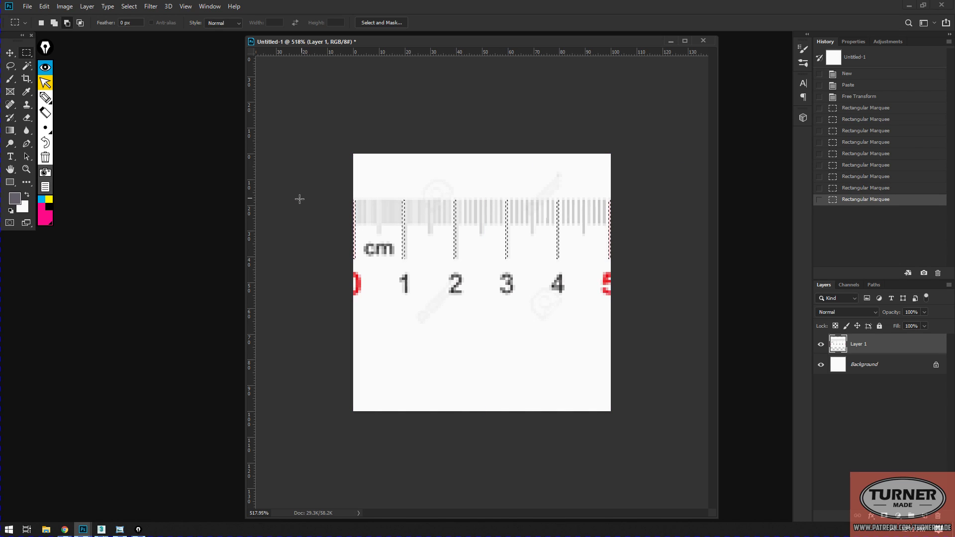
pyautogui.click(10, 211)
pyautogui.hotkey('alt', 'BackSpace')
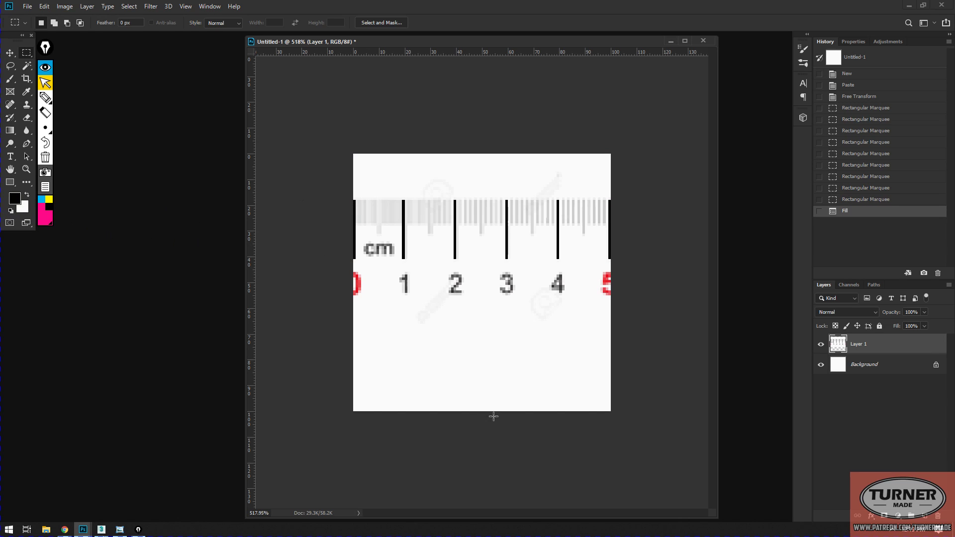
pyautogui.hotkey('ctrl', 'd')
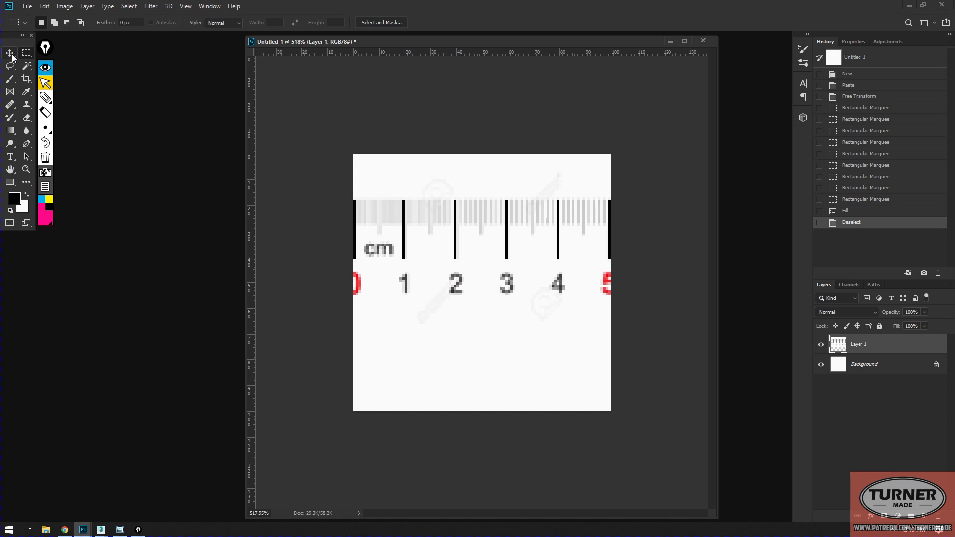
# Step: Move the ruler layer up so its tick marks start at the canvas's top edge
pyautogui.hotkey('ctrl', 'e')
pyautogui.hotkey('ctrl', 'z')
pyautogui.click(10, 52)
pyautogui.moveTo(509, 282); pyautogui.dragTo(507, 235)
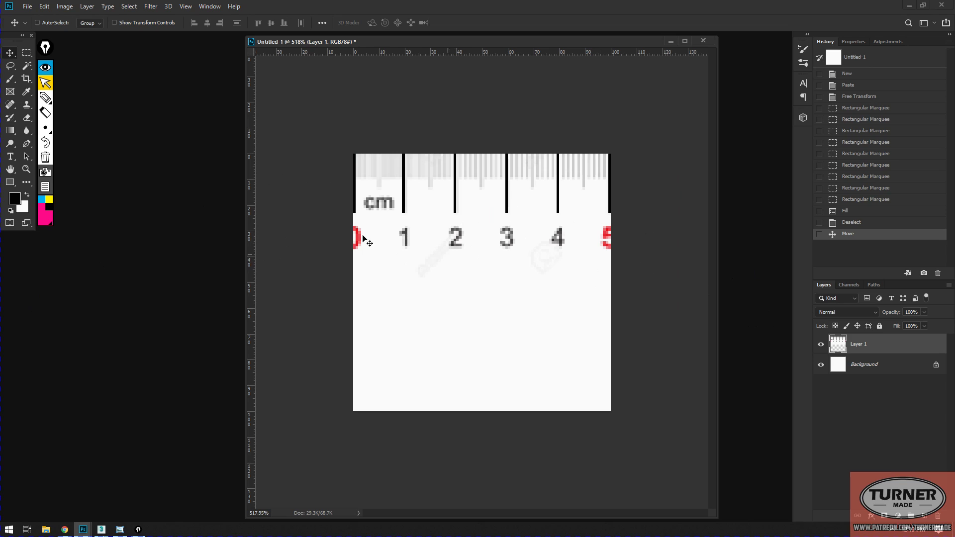
# Step: Try to extend the black ticks by stretching a thin strip at their lower ends down to the canvas's bottom edge
pyautogui.click(26, 53)
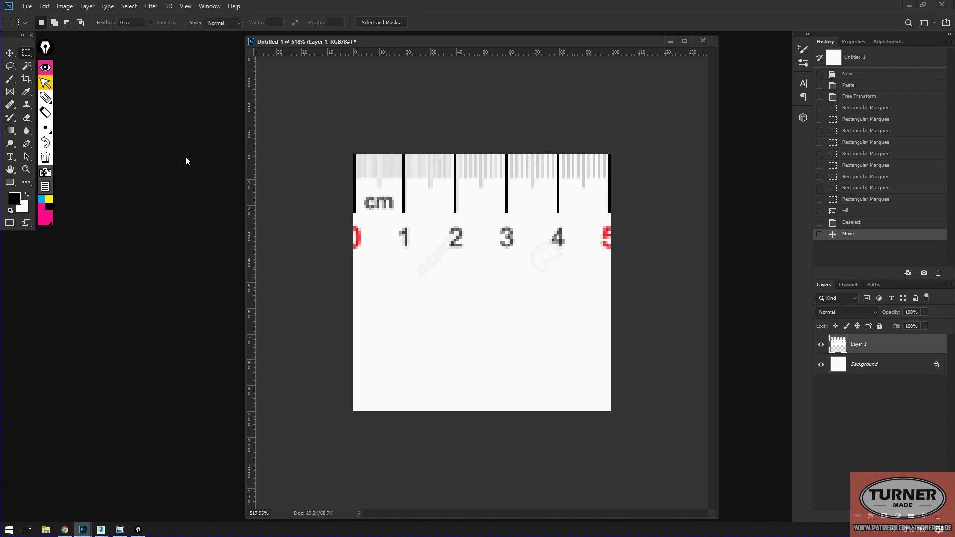
pyautogui.moveTo(630, 212); pyautogui.dragTo(338, 212)
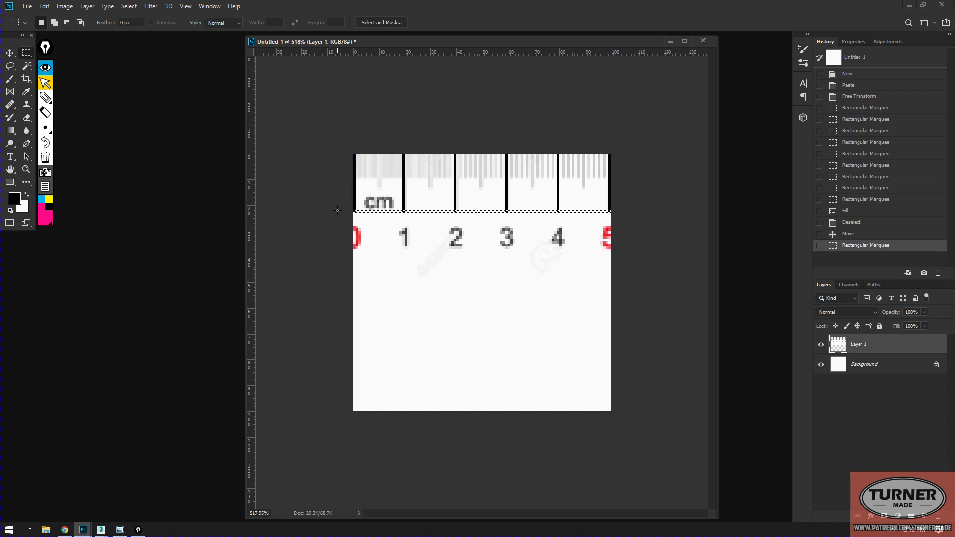
pyautogui.hotkey('ctrl', 't')
pyautogui.moveTo(482, 210); pyautogui.dragTo(478, 416)
pyautogui.press('Return')
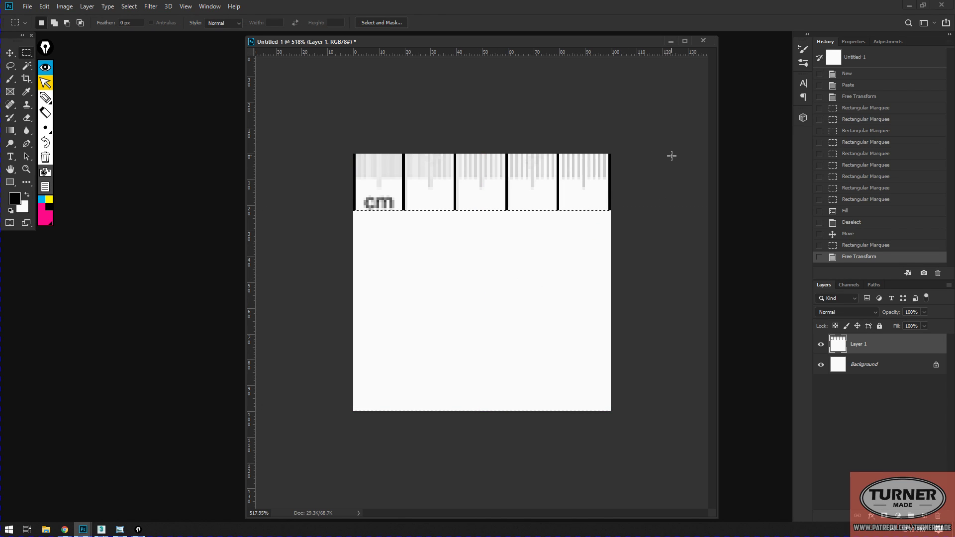
pyautogui.click(508, 259)
# Step: Select a thin strip across the black ticks just above "cm" and stretch it down to the canvas's bottom edge
pyautogui.moveTo(619, 206); pyautogui.dragTo(661, 195)
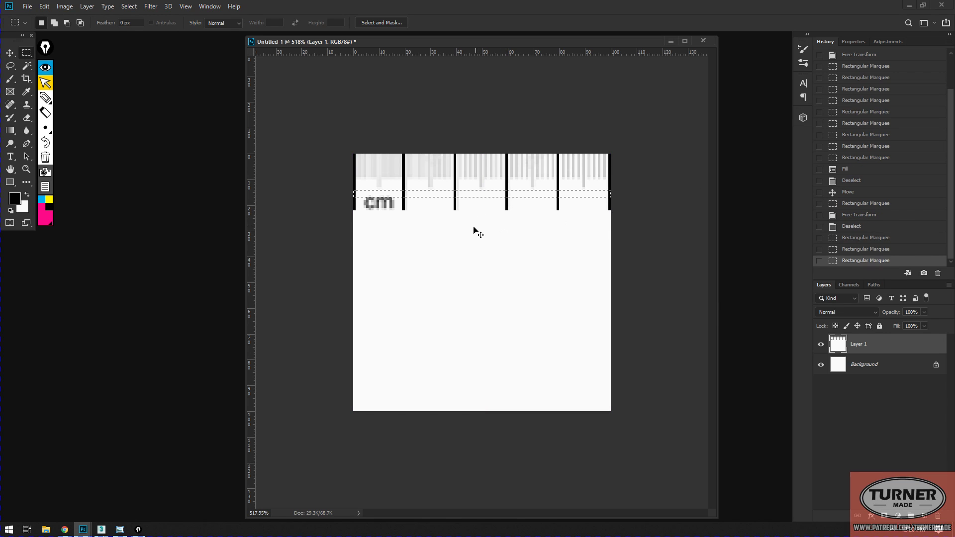
pyautogui.hotkey('ctrl', 't')
pyautogui.moveTo(482, 200); pyautogui.dragTo(478, 262)
pyautogui.hotkey('ctrl', 'z')
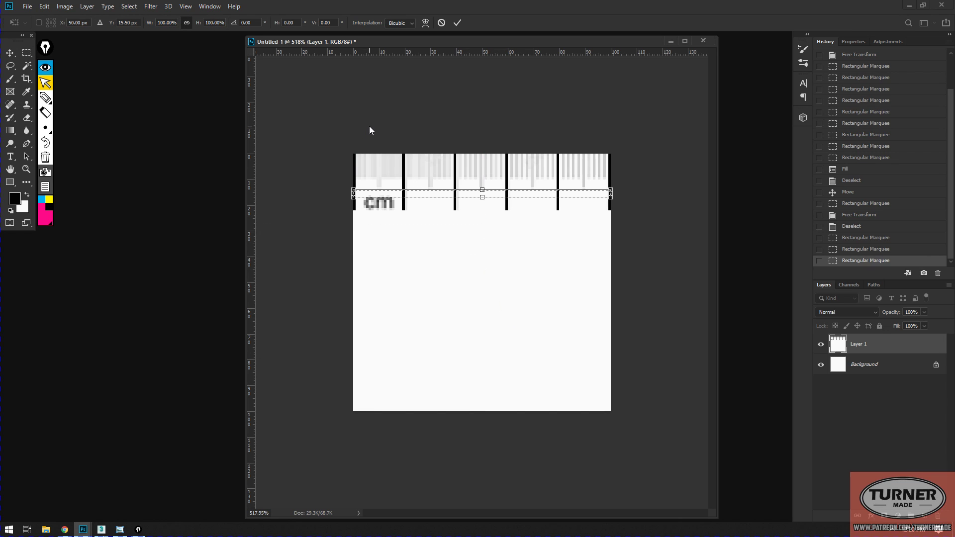
pyautogui.keyDown('alt'); pyautogui.moveTo(482, 197); pyautogui.dragTo(483, 113); pyautogui.keyUp('alt')
pyautogui.hotkey('ctrl', 'z')
pyautogui.moveTo(484, 164); pyautogui.dragTo(475, 254)
pyautogui.keyDown('ctrl'); pyautogui.moveTo(481, 200); pyautogui.dragTo(482, 191); pyautogui.keyUp('ctrl')
pyautogui.press('m')
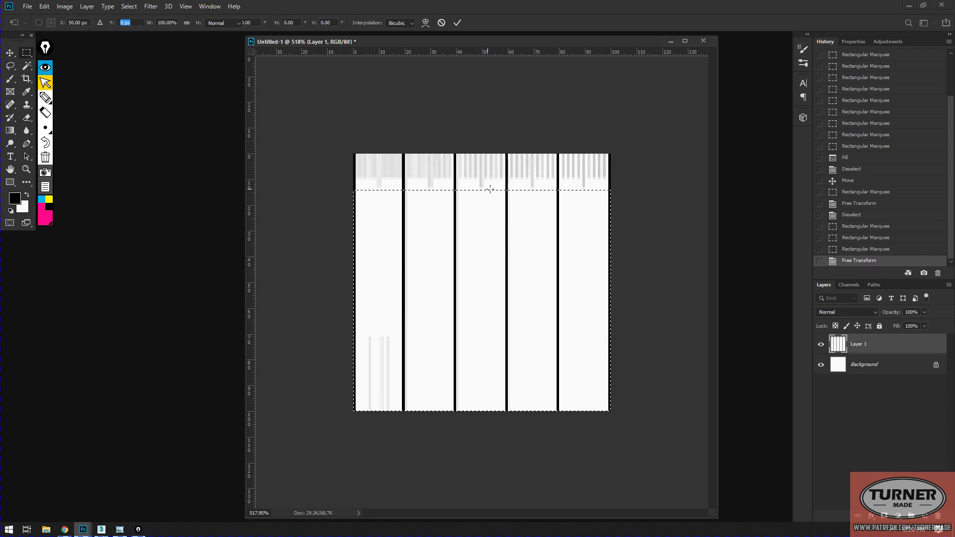
pyautogui.hotkey('ctrl', 'd')
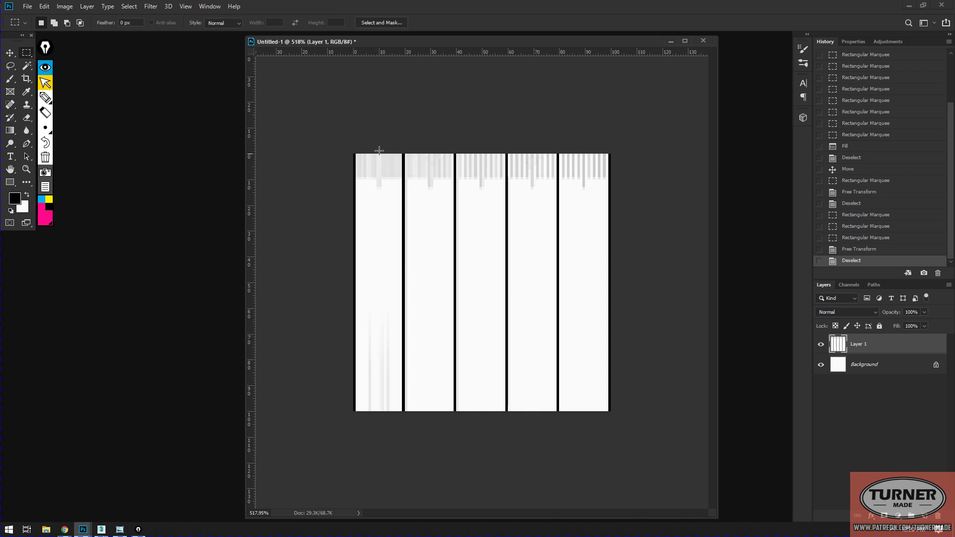
pyautogui.moveTo(378, 150); pyautogui.dragTo(382, 190)
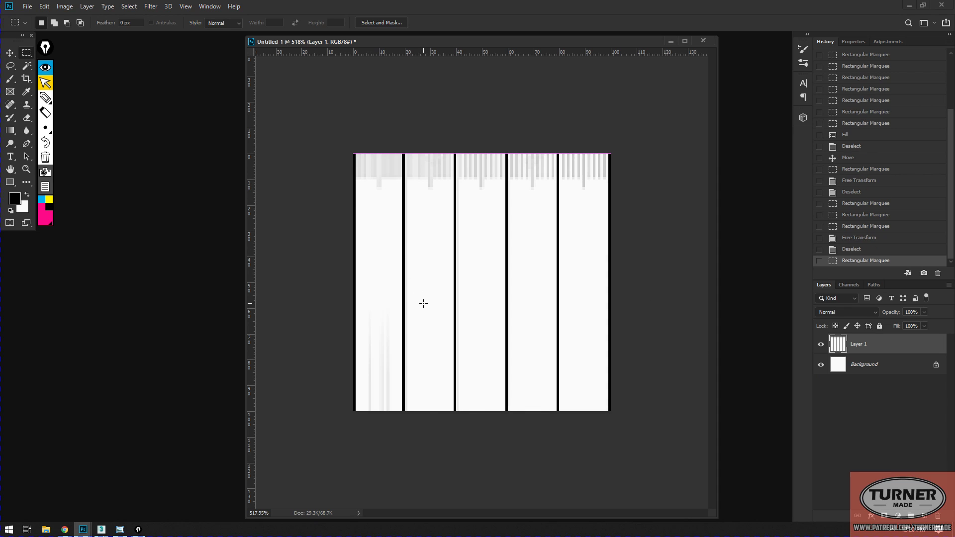
pyautogui.click(398, 98)
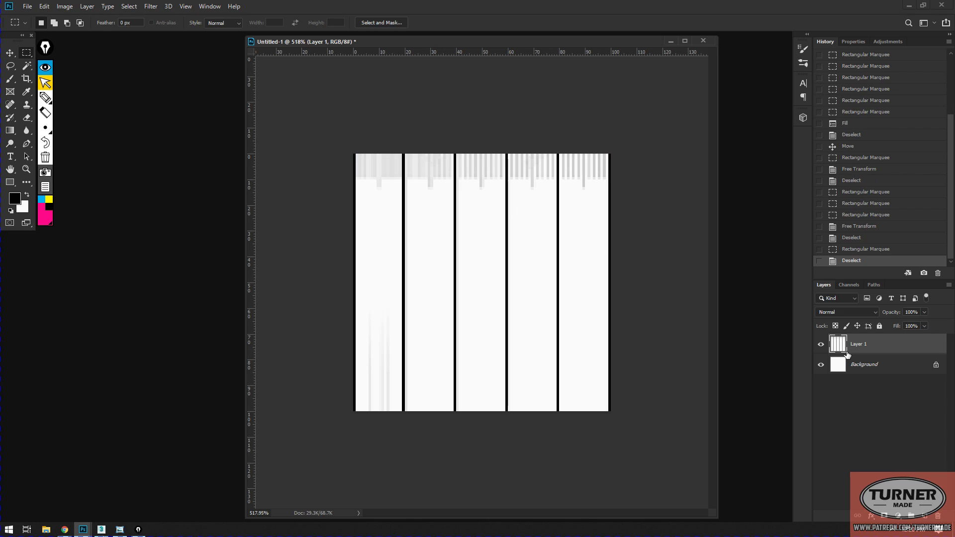
pyautogui.hotkey('ctrl', 'l')
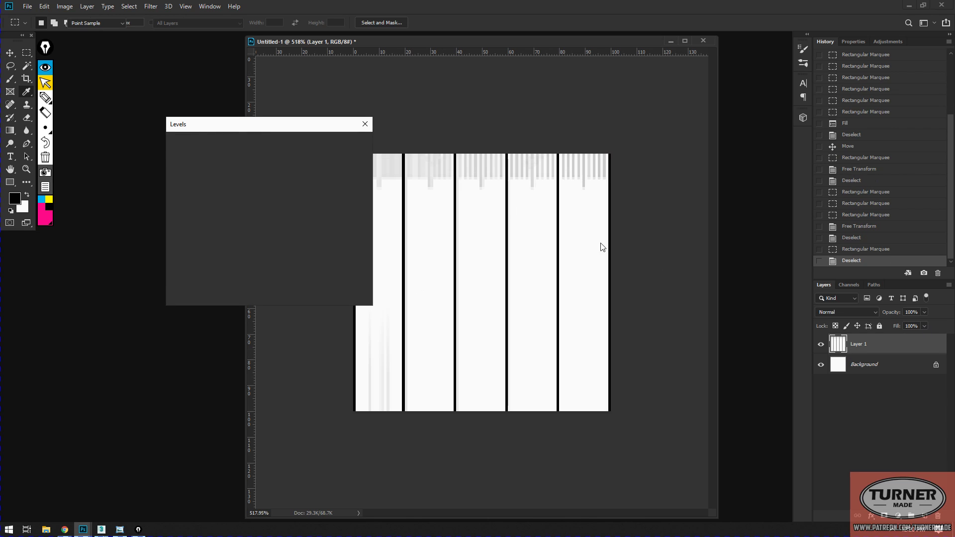
pyautogui.click(353, 160)
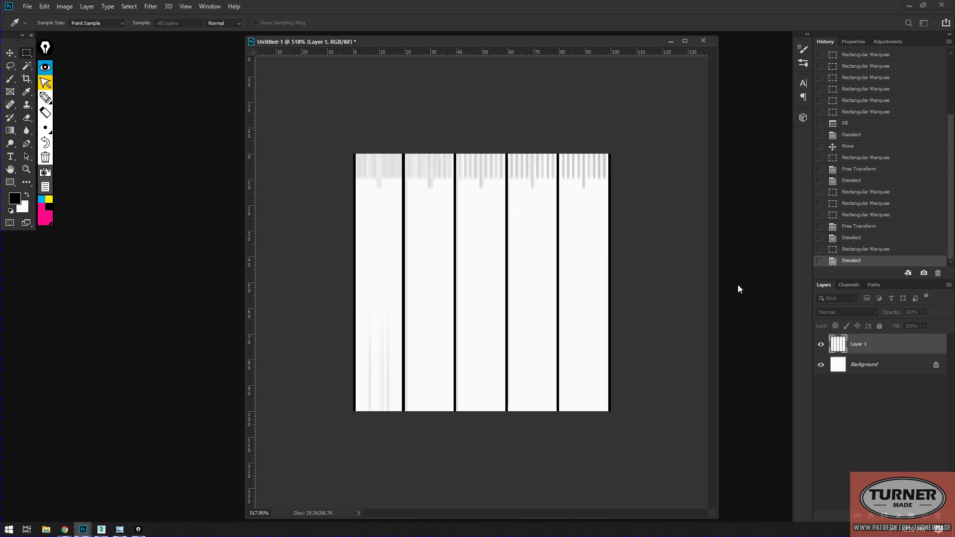
# Step: Duplicate the vertical line layer, set the copy to Multiply, and shift it right by about 10 pixels to halve each cell
pyautogui.hotkey('ctrl', 'j')
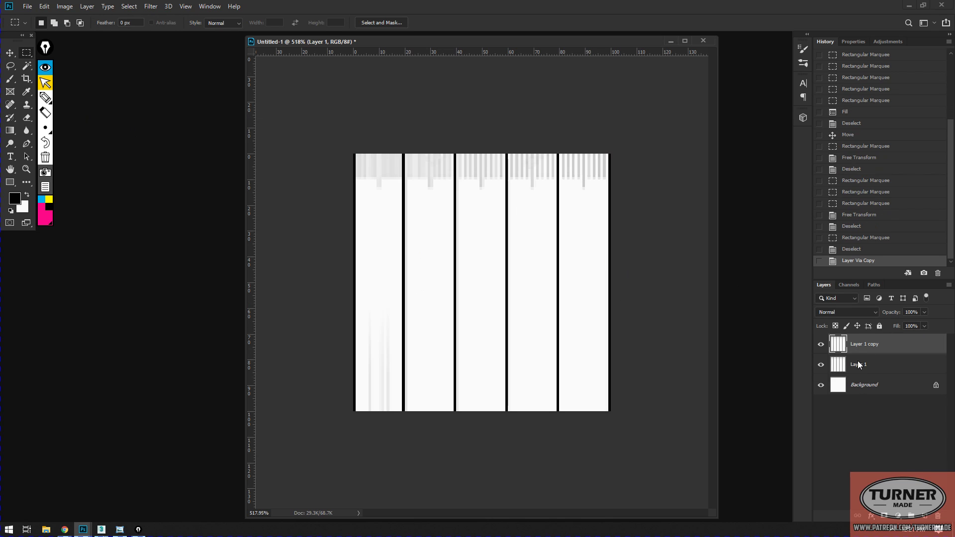
pyautogui.click(873, 309)
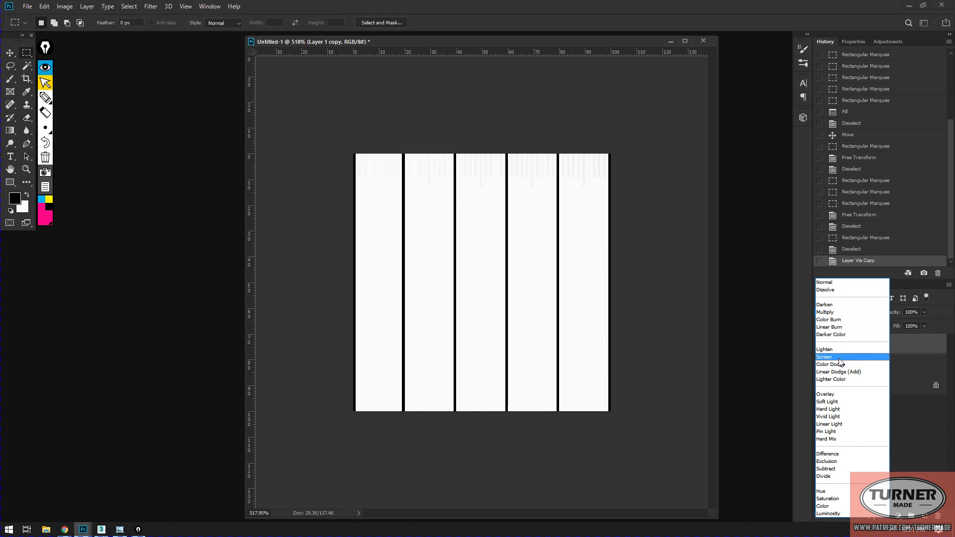
pyautogui.click(835, 313)
pyautogui.click(9, 52)
pyautogui.moveTo(394, 243); pyautogui.dragTo(420, 241)
pyautogui.hotkey('ctrl', 'h')
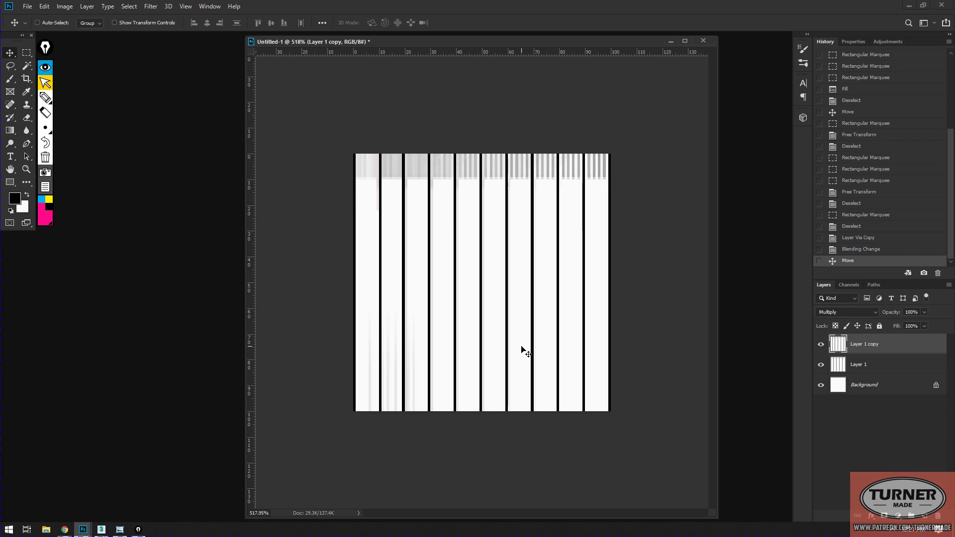
pyautogui.press('ctrl')
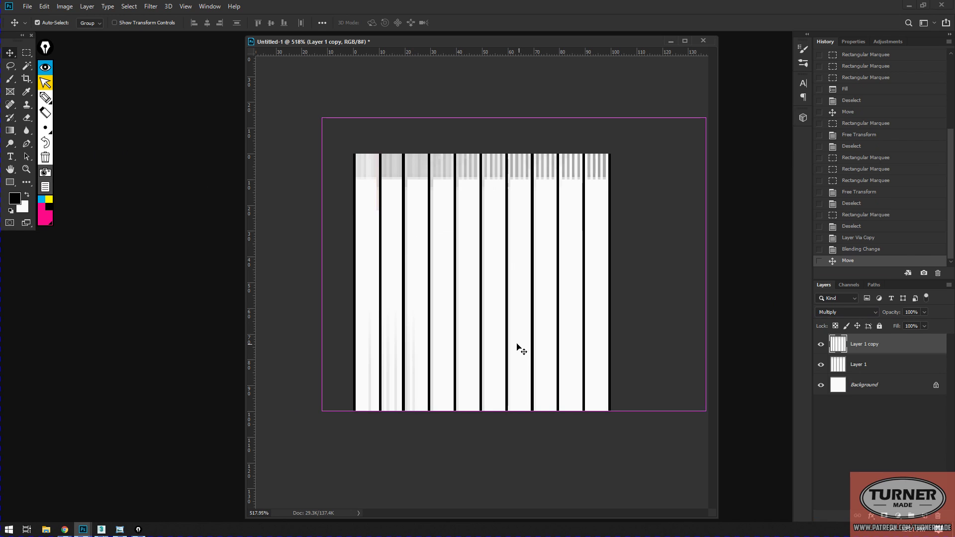
# Step: Reduce the shifted copy's opacity to 17% and merge it down into the original line layer
pyautogui.click(924, 312)
pyautogui.moveTo(906, 322)
pyautogui.mouseDown()
pyautogui.moveTo(872, 326)
pyautogui.moveTo(888, 324)
pyautogui.mouseUp()
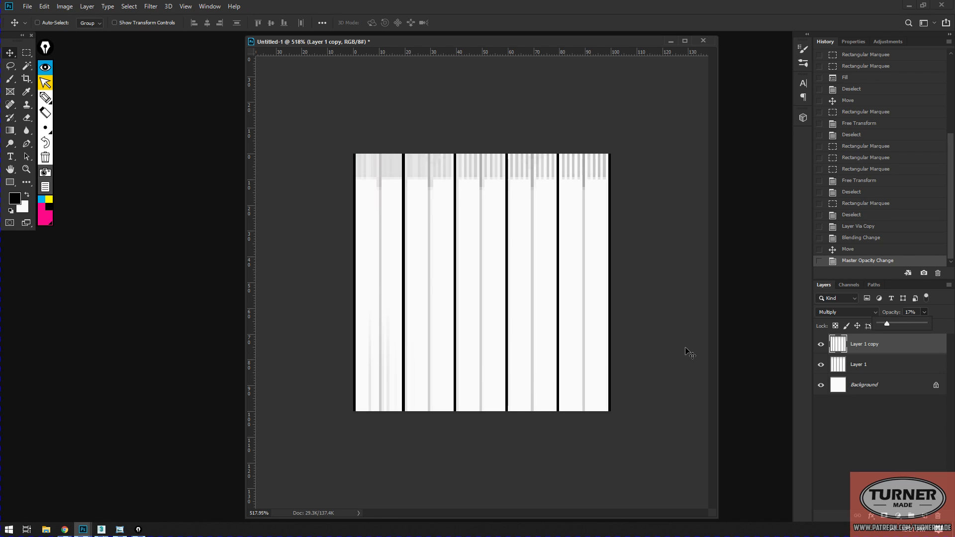
pyautogui.hotkey('ctrl', 'e')
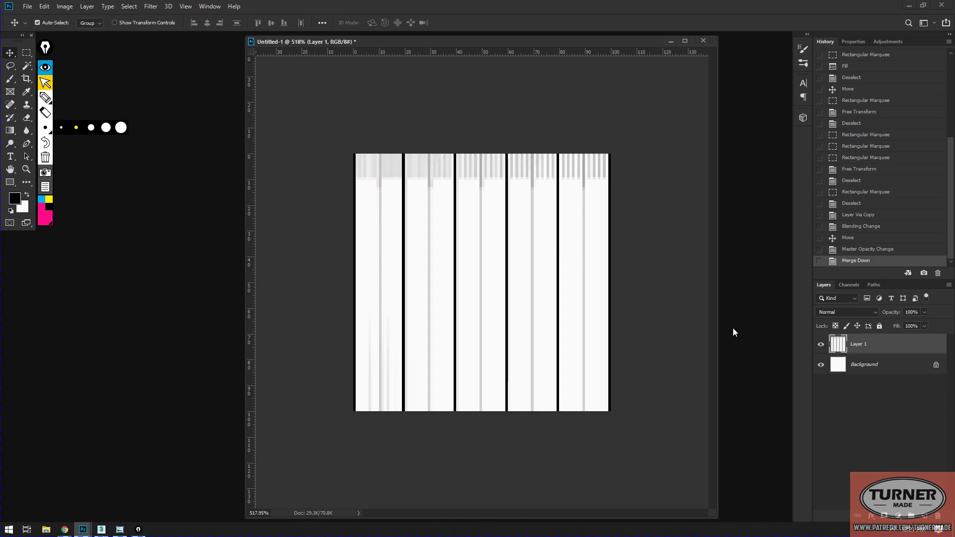
# Step: Lighten the merged line layer with Levels, setting the midtone input to 1.69
pyautogui.hotkey('ctrl', 'l')
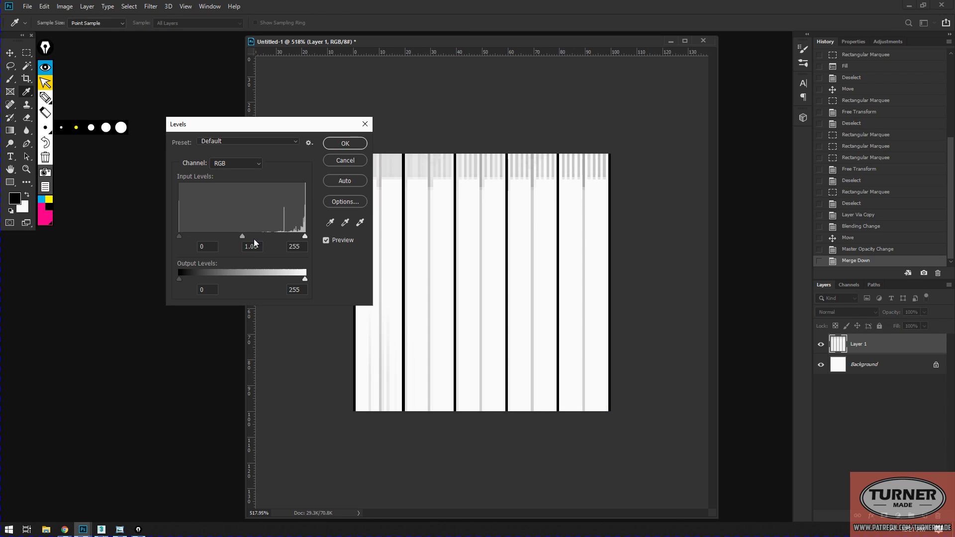
pyautogui.moveTo(243, 236); pyautogui.dragTo(207, 236)
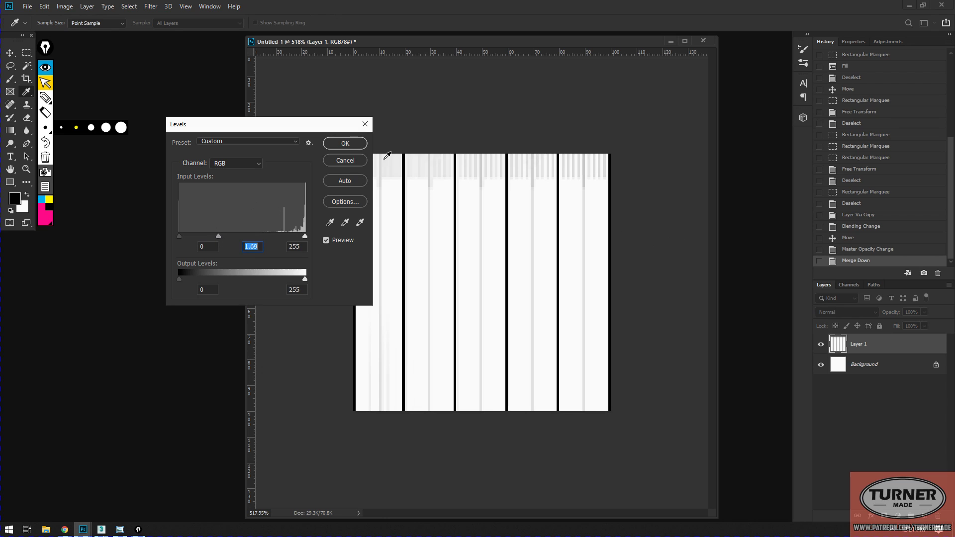
pyautogui.click(348, 144)
pyautogui.click(10, 53)
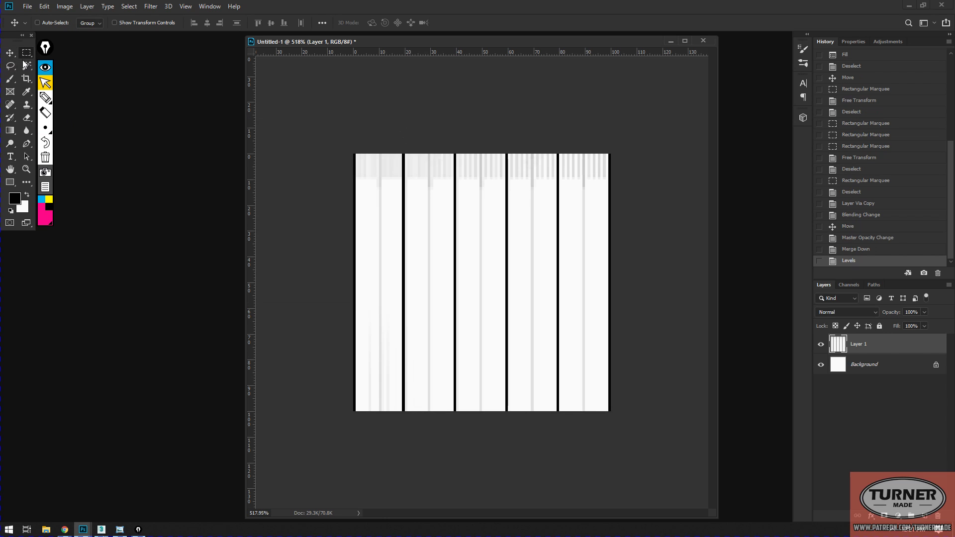
# Step: Copy a full-width horizontal strip of clean lines from below the ruler ticks onto a new layer
pyautogui.click(27, 53)
pyautogui.moveTo(317, 247); pyautogui.dragTo(683, 273)
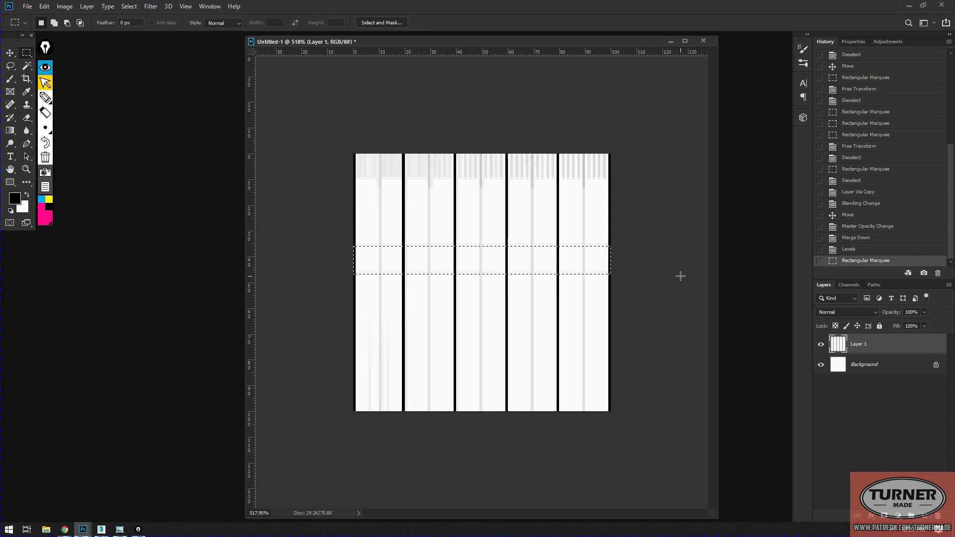
pyautogui.hotkey('ctrl', 'c')
pyautogui.hotkey('ctrl', 'v')
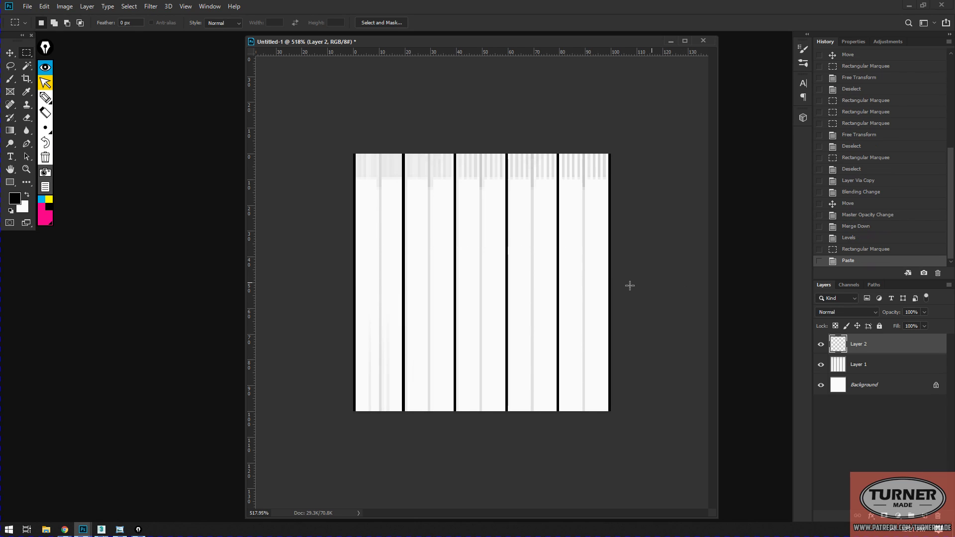
# Step: Stretch the copied strip to the full canvas height and merge all layers down into the background
pyautogui.hotkey('ctrl', 't')
pyautogui.moveTo(481, 246); pyautogui.dragTo(458, 153)
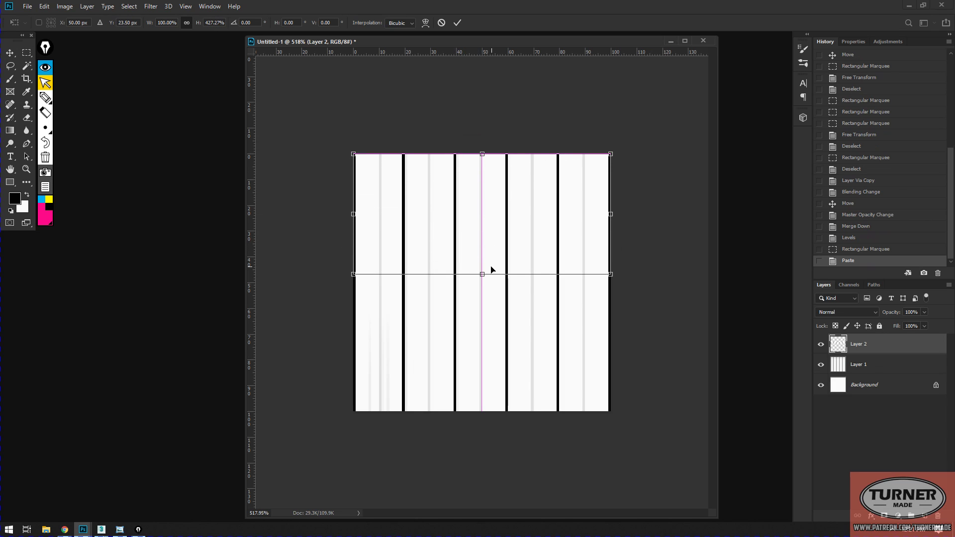
pyautogui.moveTo(483, 274); pyautogui.dragTo(470, 412)
pyautogui.press('Return')
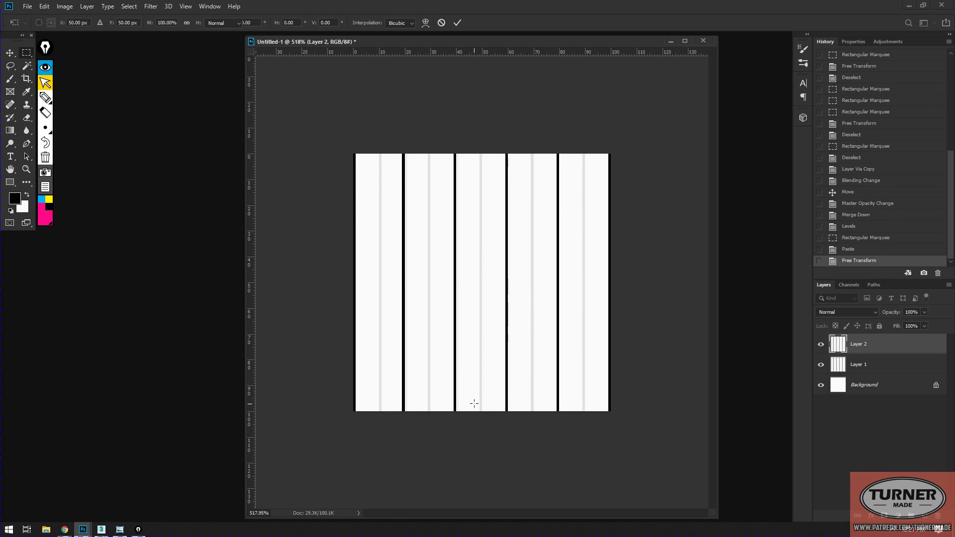
pyautogui.hotkey('ctrl', 'e')
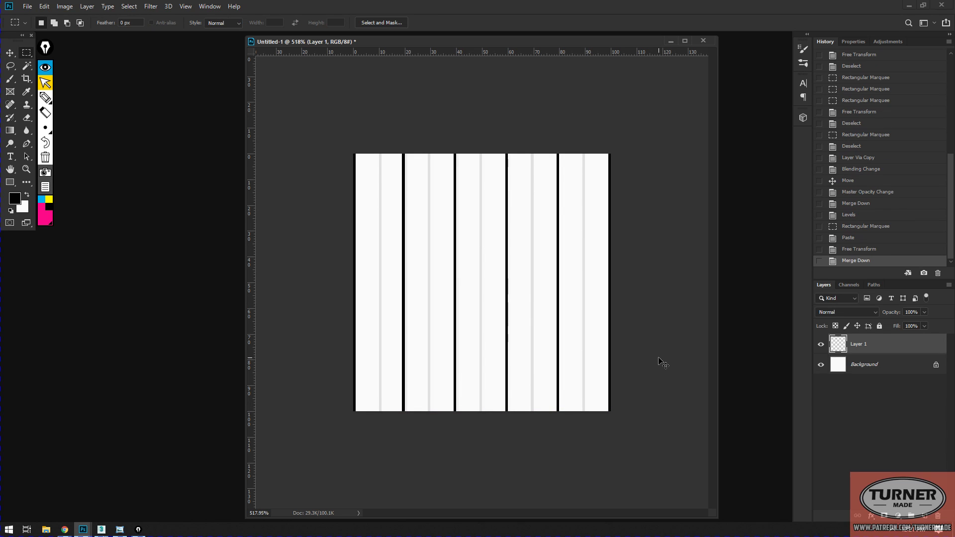
pyautogui.hotkey('ctrl', 'e')
# Step: Duplicate the vertical lines, rotate the copy by -90°, and nudge it so black lines sit on the canvas's upper and lower edges
pyautogui.hotkey('ctrl', 'j')
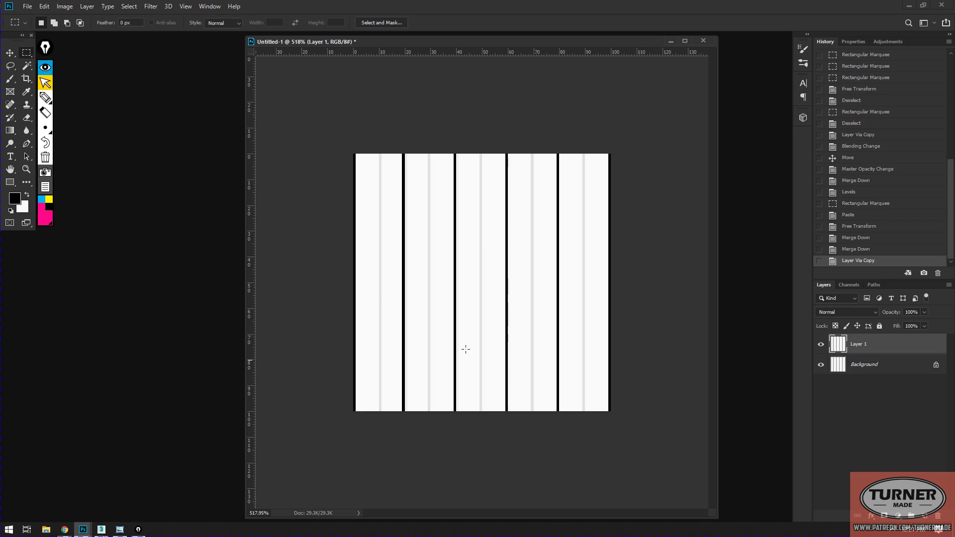
pyautogui.hotkey('ctrl', 't')
pyautogui.moveTo(460, 121); pyautogui.dragTo(373, 273)
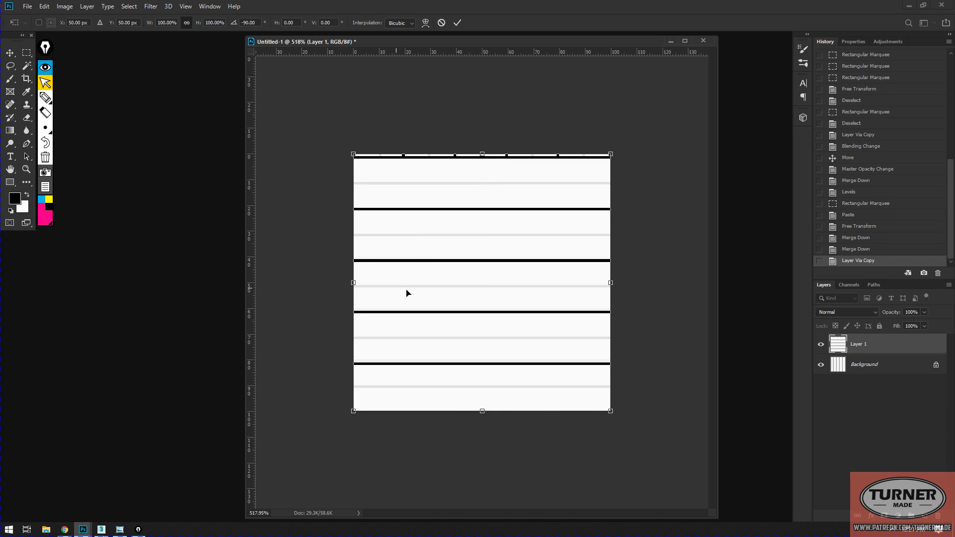
pyautogui.press('Up')
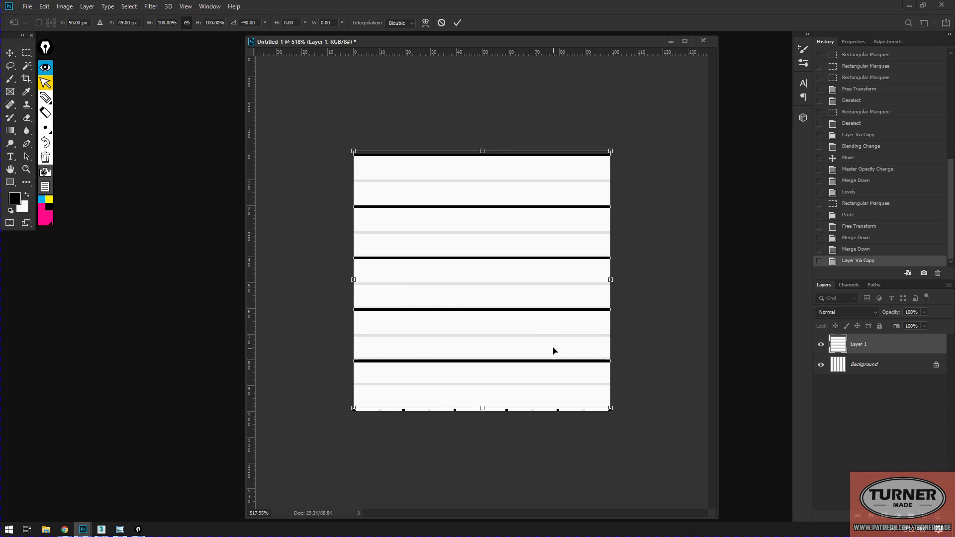
pyautogui.press('m')
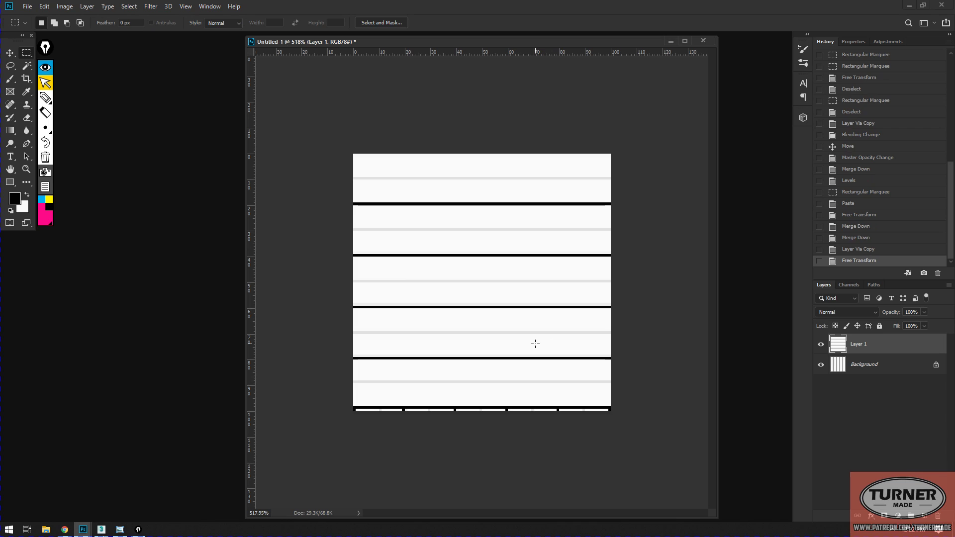
pyautogui.click(10, 52)
pyautogui.press('Down')
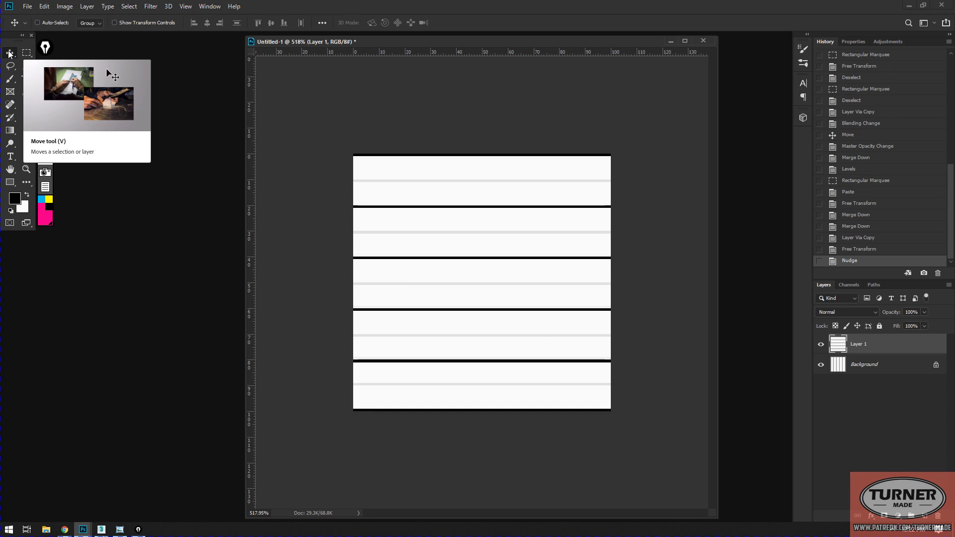
# Step: Set the horizontal line layer to Multiply and merge it with the vertical lines into one grid
pyautogui.click(846, 312)
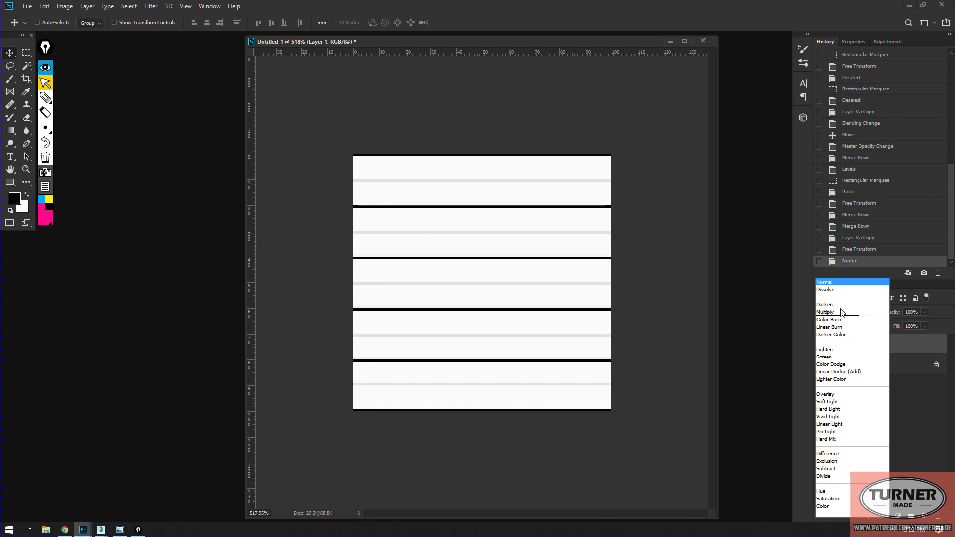
pyautogui.click(840, 314)
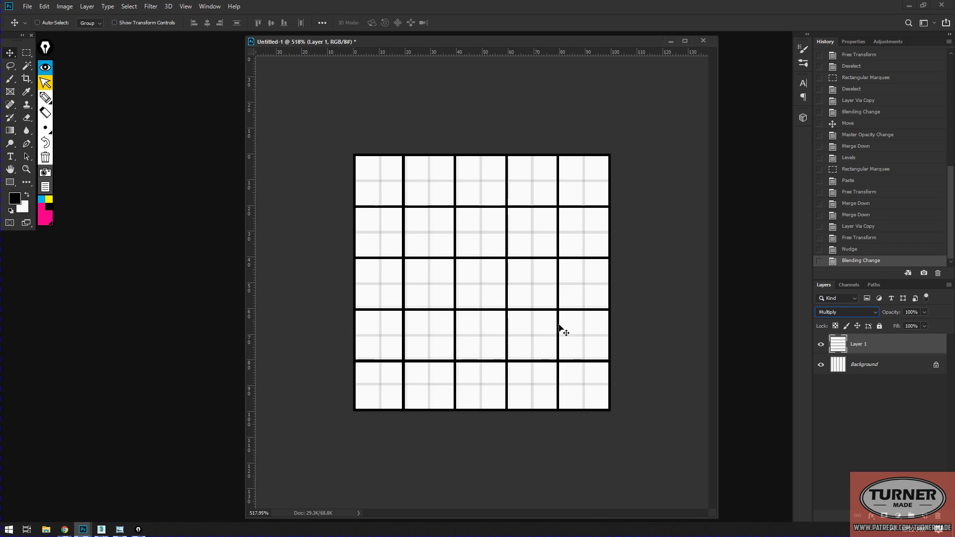
pyautogui.hotkey('ctrl', 'e')
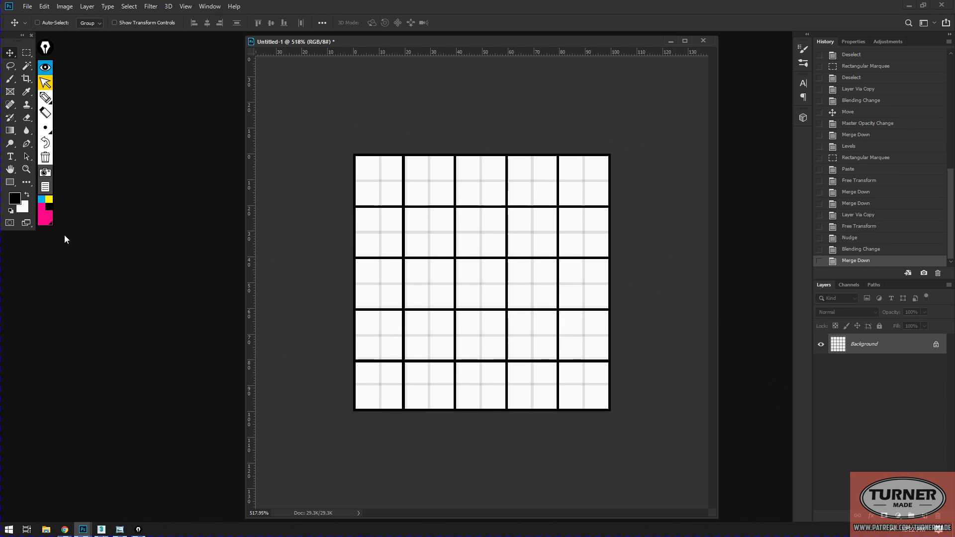
# Step: Select the thin black border lines along all four edges of the grid
pyautogui.click(27, 53)
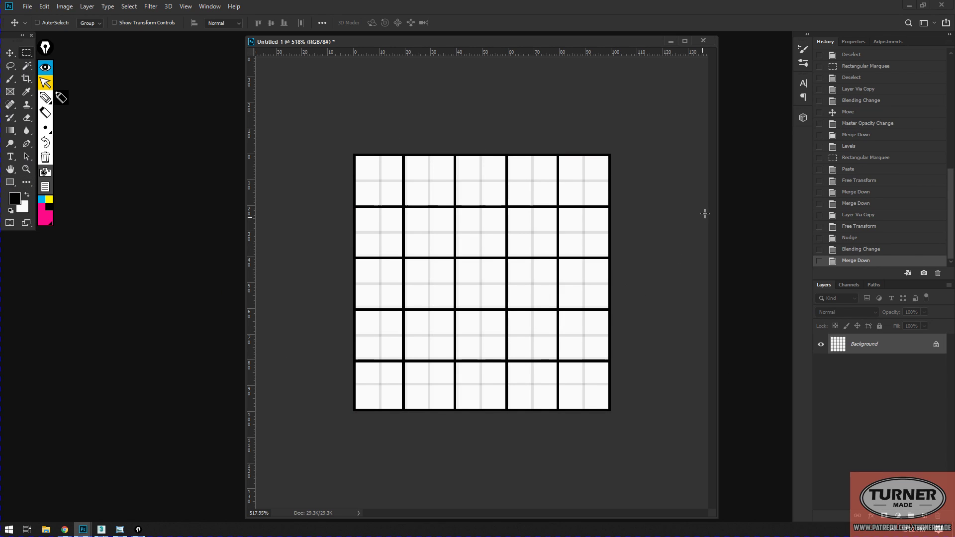
pyautogui.moveTo(610, 154); pyautogui.dragTo(609, 514)
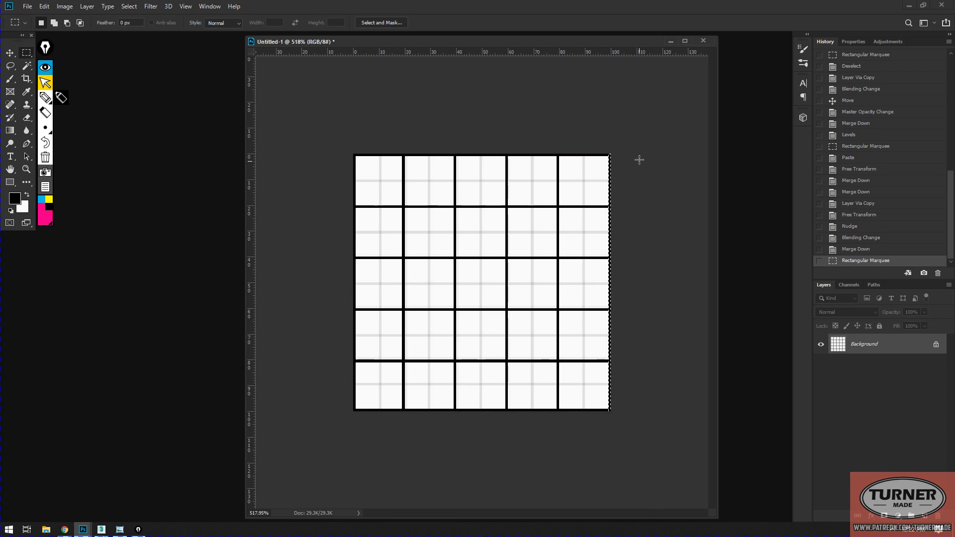
pyautogui.keyDown('alt'); pyautogui.moveTo(612, 154); pyautogui.dragTo(316, 156); pyautogui.keyUp('alt')
pyautogui.keyDown('shift'); pyautogui.moveTo(611, 153); pyautogui.dragTo(336, 452); pyautogui.keyUp('shift')
pyautogui.keyDown('shift'); pyautogui.moveTo(404, 445); pyautogui.dragTo(676, 409); pyautogui.keyUp('shift')
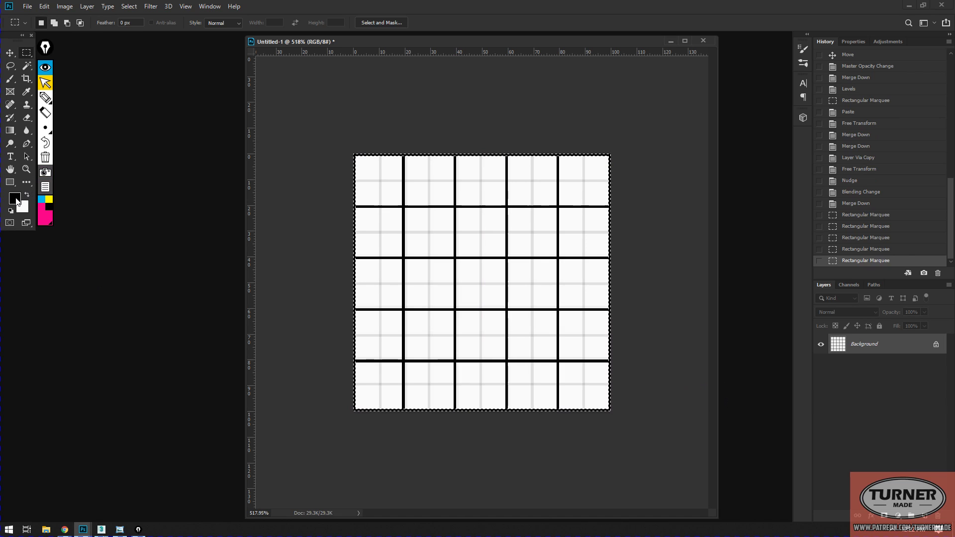
# Step: Set the foreground color to red (ff0000), fill the selected border with it, and deselect
pyautogui.click(17, 201)
pyautogui.click(766, 110)
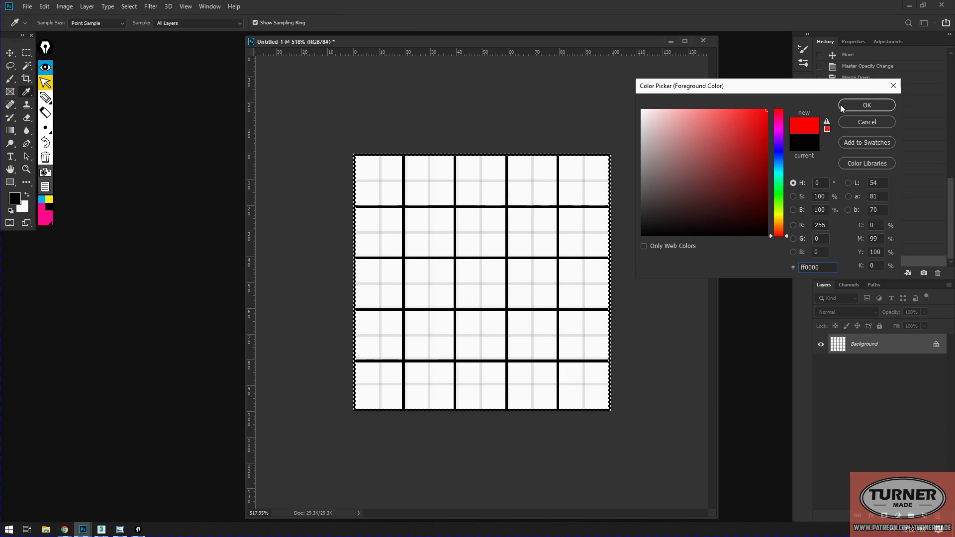
pyautogui.press('Return')
pyautogui.press('m')
pyautogui.hotkey('alt', 'BackSpace')
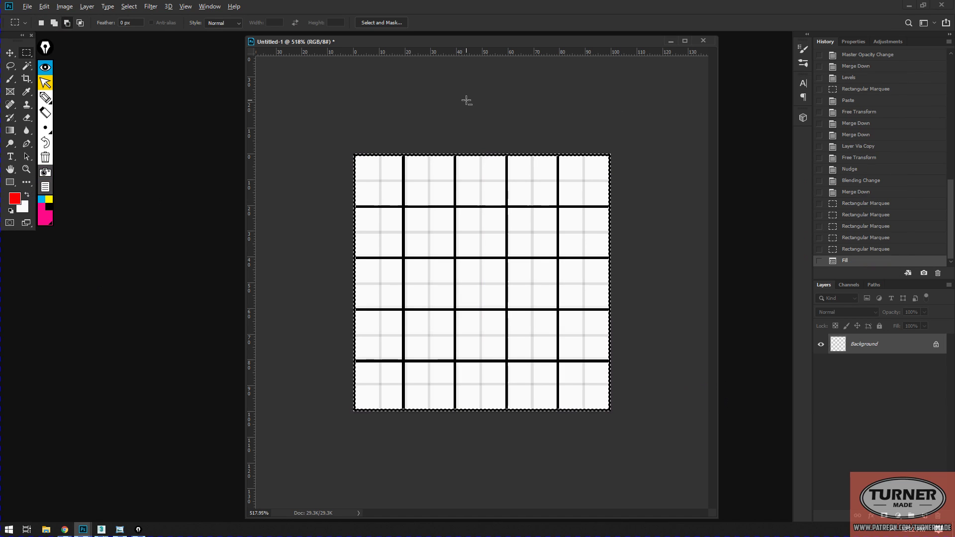
pyautogui.hotkey('ctrl', 'd')
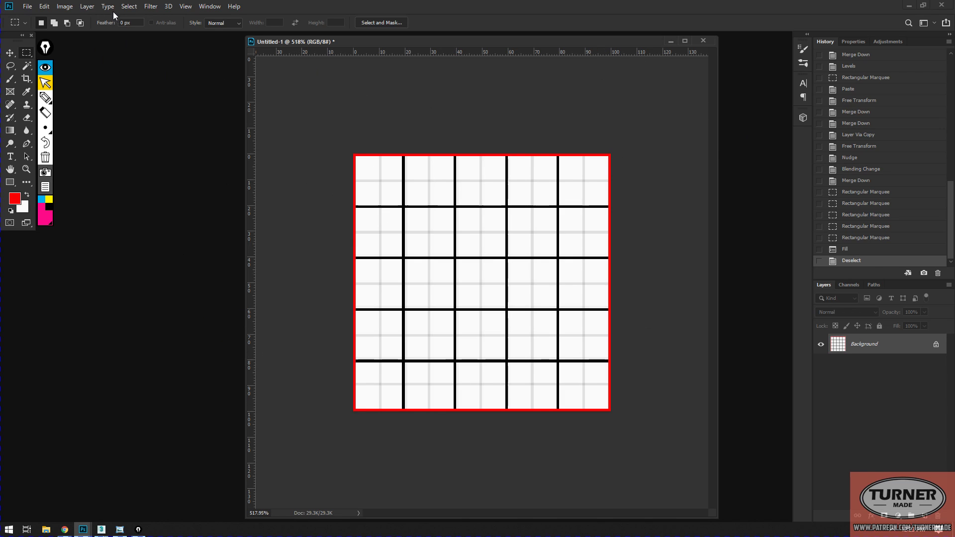
# Step: Define the finished grid as a pattern named "5CMGrid"
pyautogui.click(45, 7)
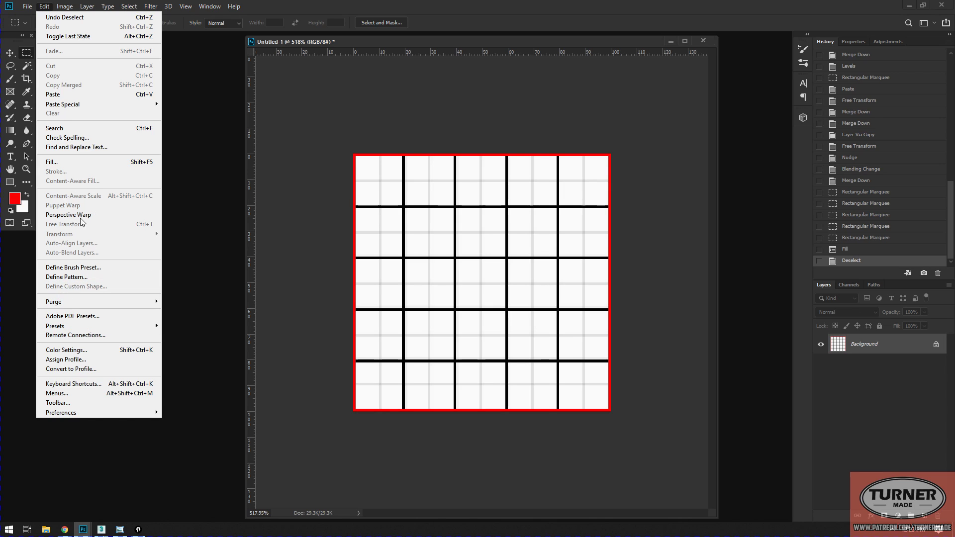
pyautogui.click(66, 277)
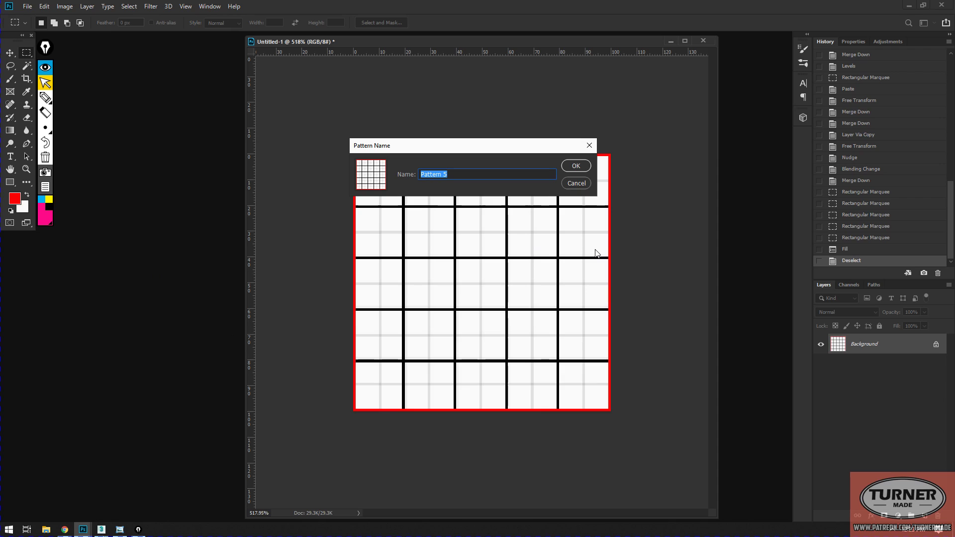
pyautogui.write('5CMGrid')
pyautogui.press('Return')
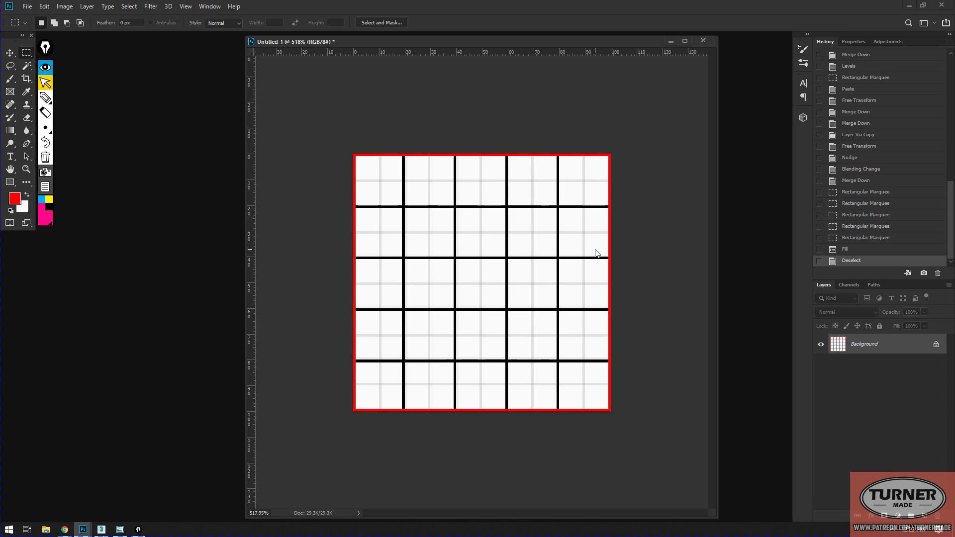
# Step: Close the grid document without saving and create a new white document 2000 x 2000 pixels at 72 pixels/inch
pyautogui.click(703, 41)
pyautogui.click(470, 198)
pyautogui.click(27, 7)
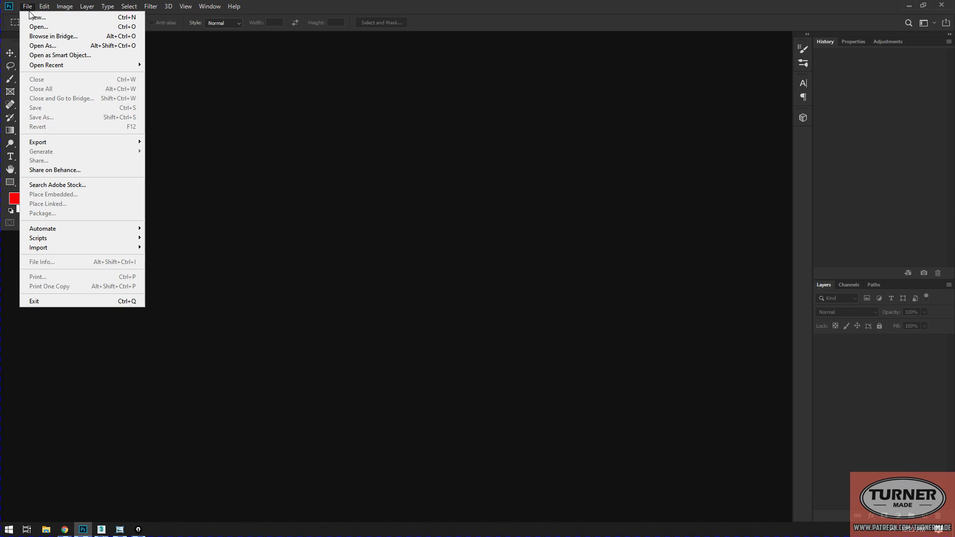
pyautogui.click(34, 17)
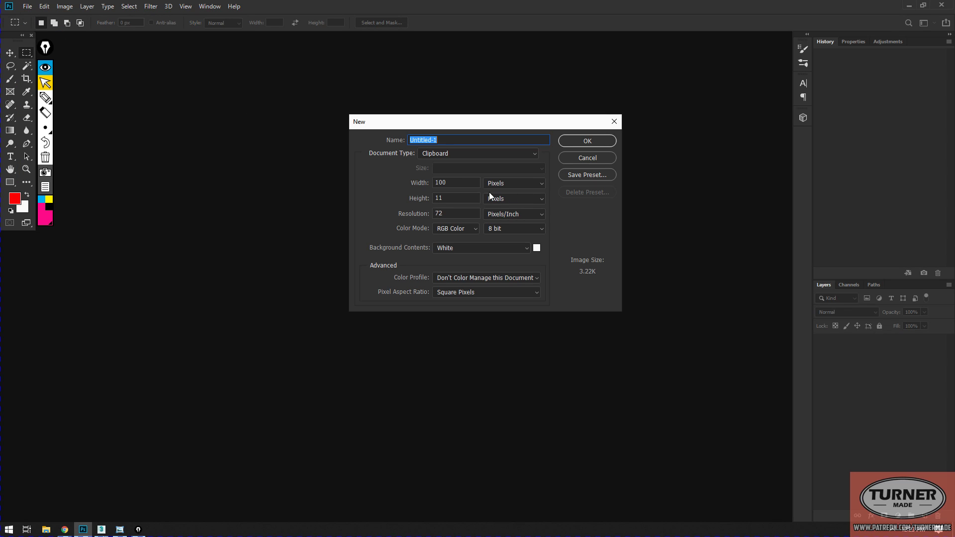
pyautogui.doubleClick(454, 183)
pyautogui.write('200')
pyautogui.doubleClick(449, 196)
pyautogui.write('2000')
pyautogui.doubleClick(456, 182)
pyautogui.click(459, 182)
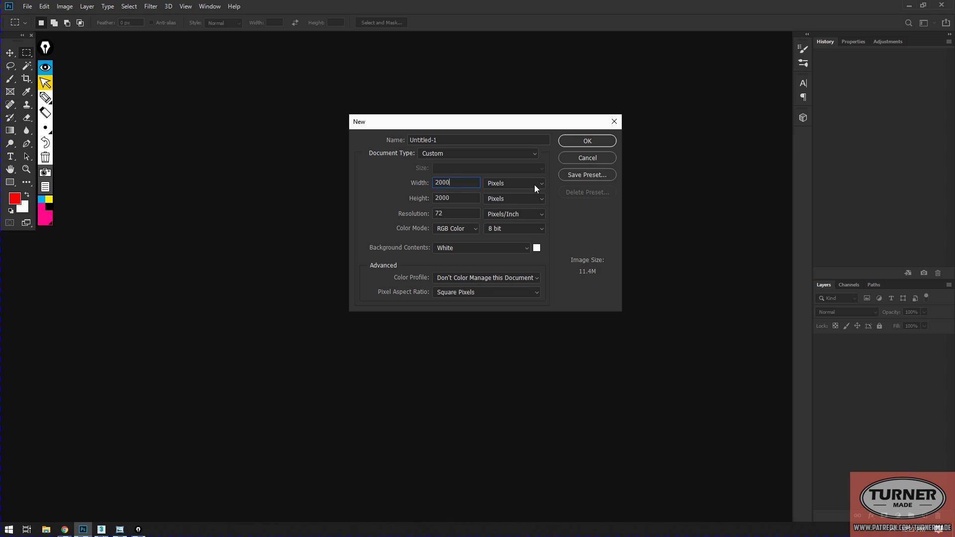
pyautogui.click(592, 144)
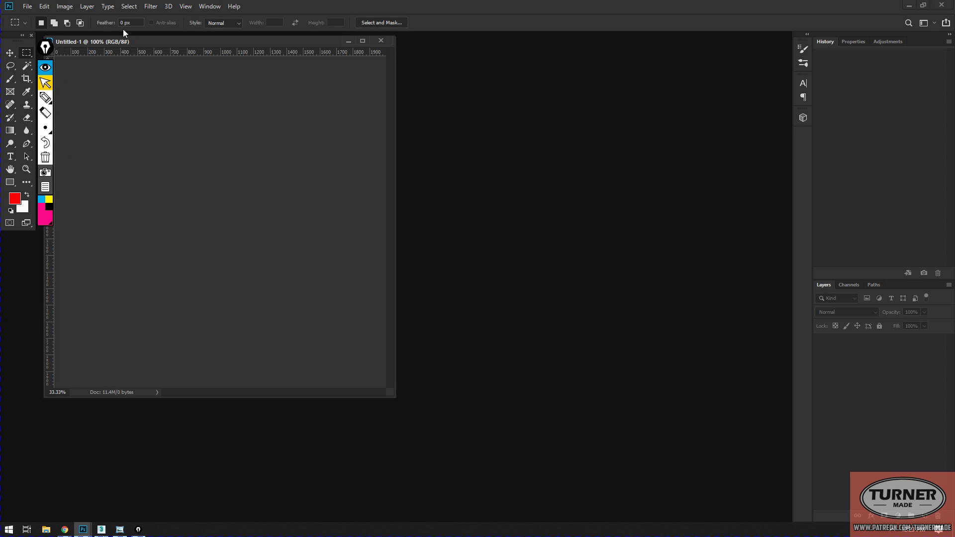
pyautogui.moveTo(162, 41); pyautogui.dragTo(275, 56)
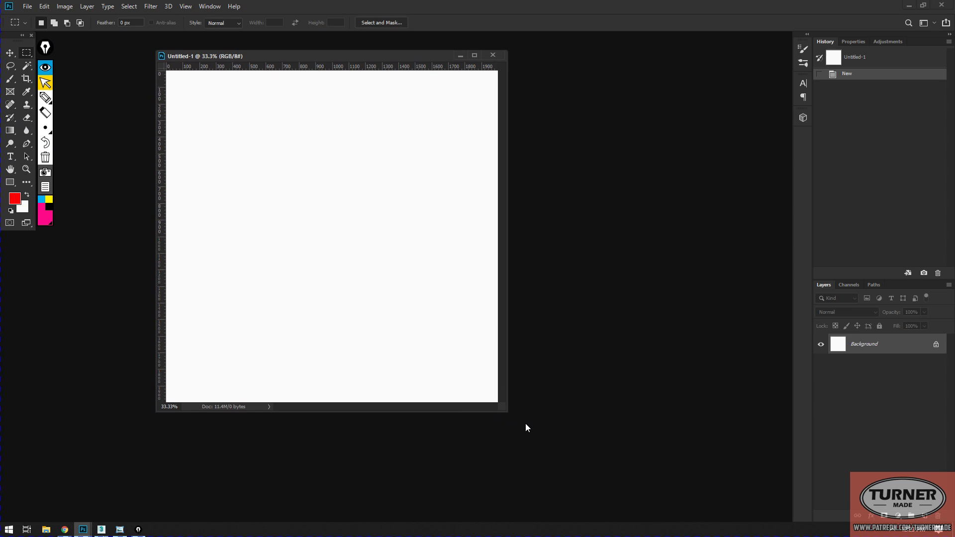
pyautogui.moveTo(500, 406); pyautogui.dragTo(523, 423)
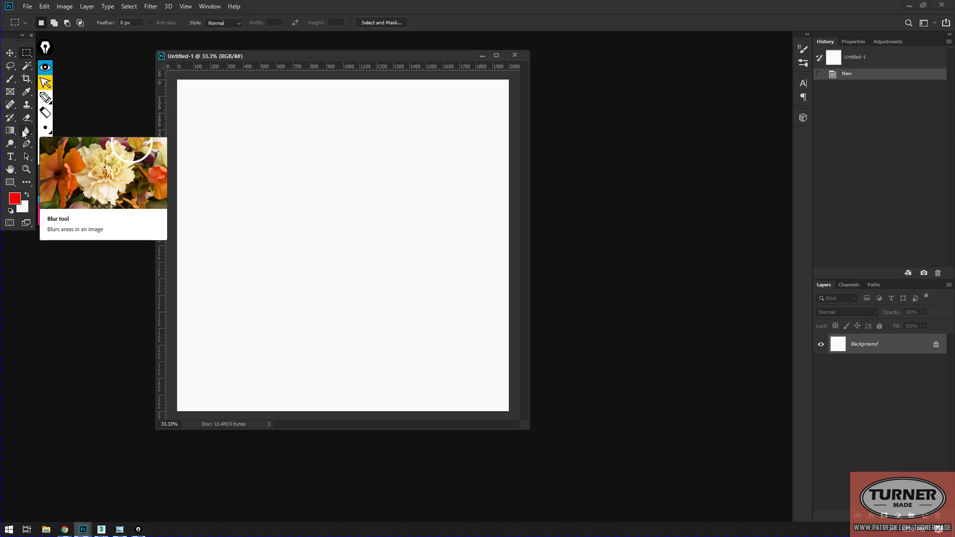
# Step: Activate the Paint Bucket tool and set its fill source to Pattern
pyautogui.click(12, 132)
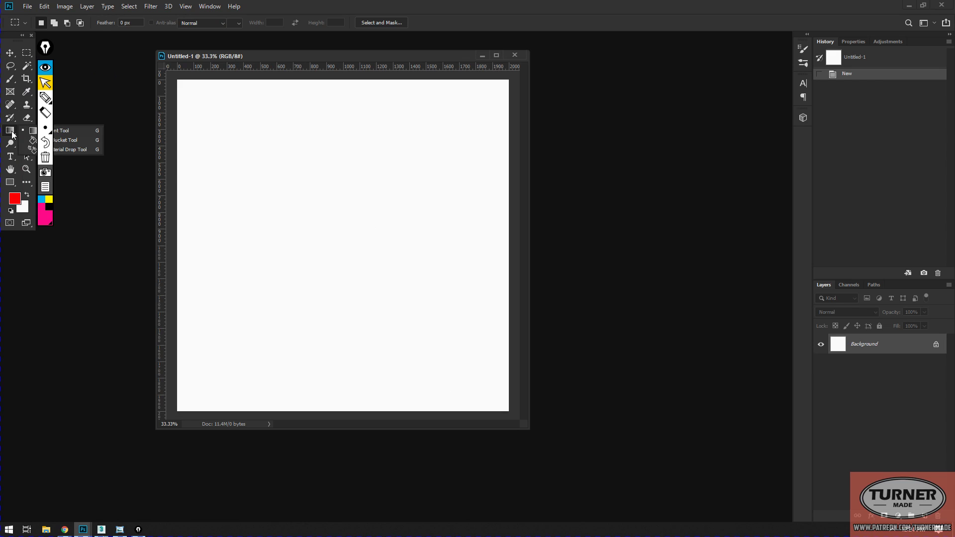
pyautogui.click(12, 133)
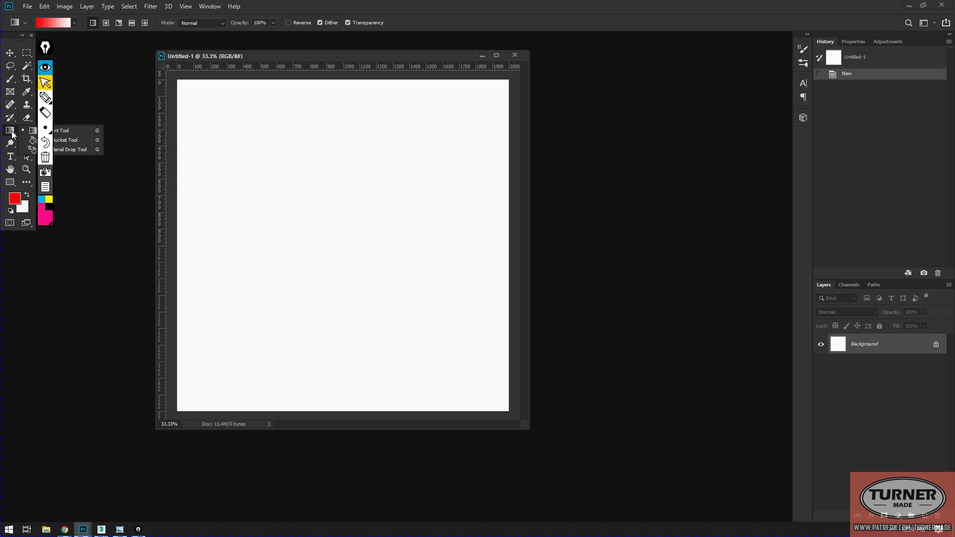
pyautogui.click(73, 140)
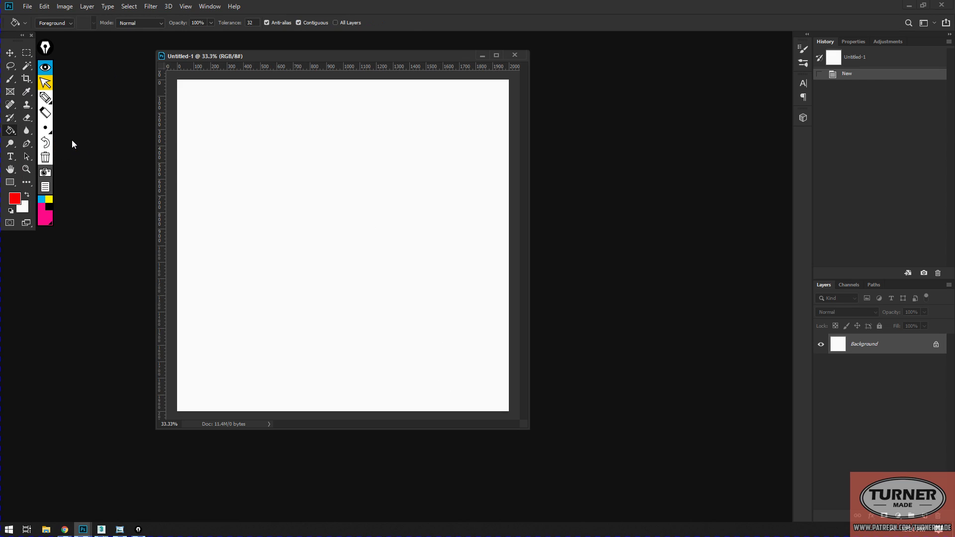
pyautogui.click(71, 23)
pyautogui.click(44, 40)
pyautogui.click(93, 23)
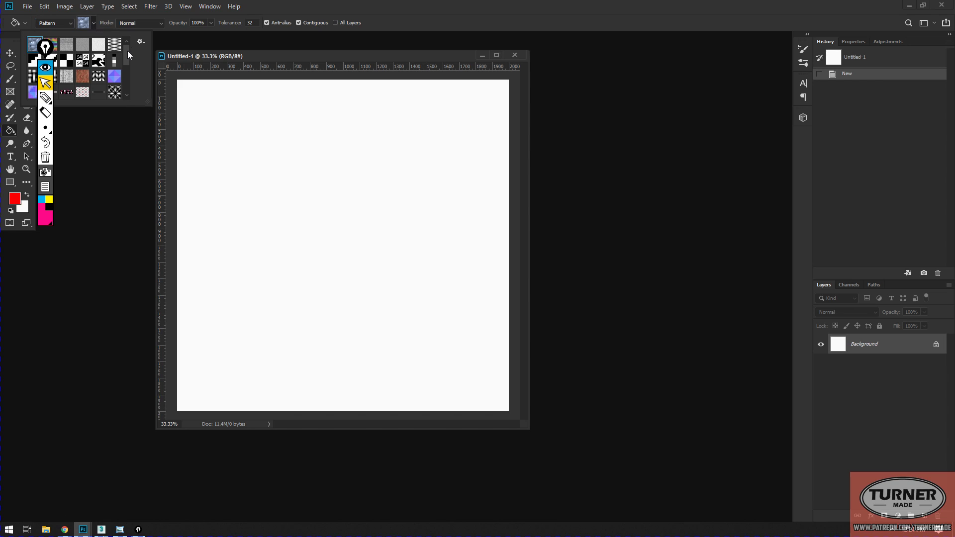
# Step: Choose the newly defined 5 cm grid pattern and fill the whole canvas with it
pyautogui.moveTo(127, 51); pyautogui.dragTo(124, 79)
pyautogui.moveTo(45, 47); pyautogui.dragTo(48, 162)
pyautogui.click(94, 24)
pyautogui.click(94, 22)
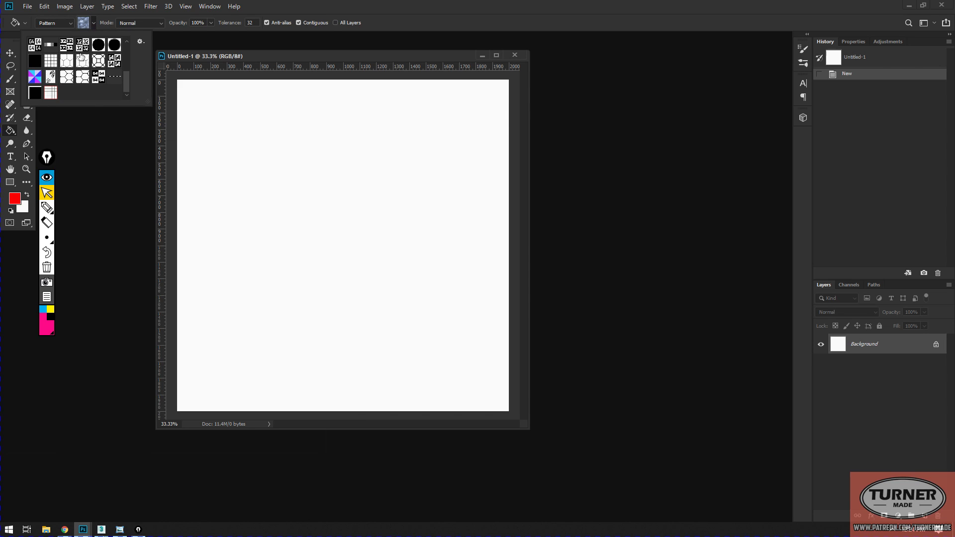
pyautogui.click(51, 93)
pyautogui.moveTo(248, 58); pyautogui.dragTo(280, 69)
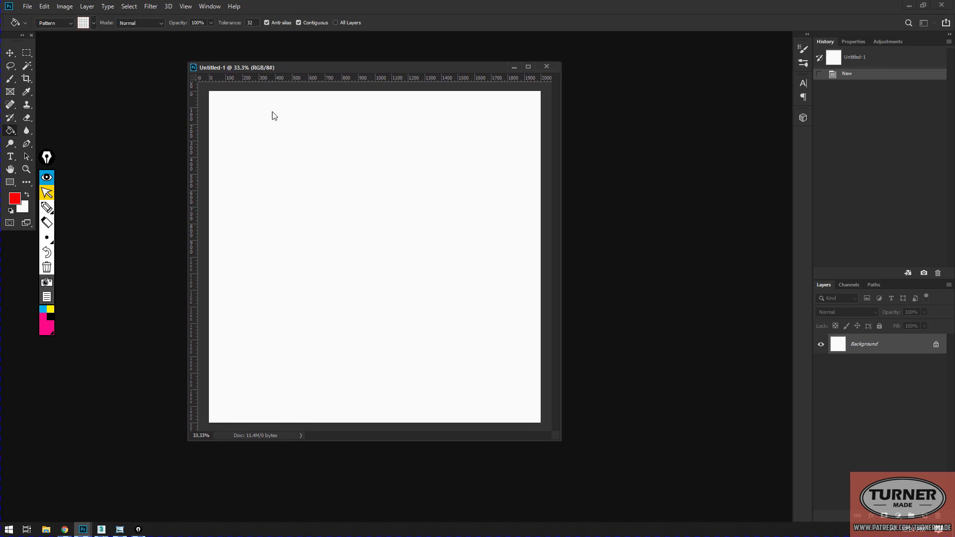
pyautogui.click(293, 183)
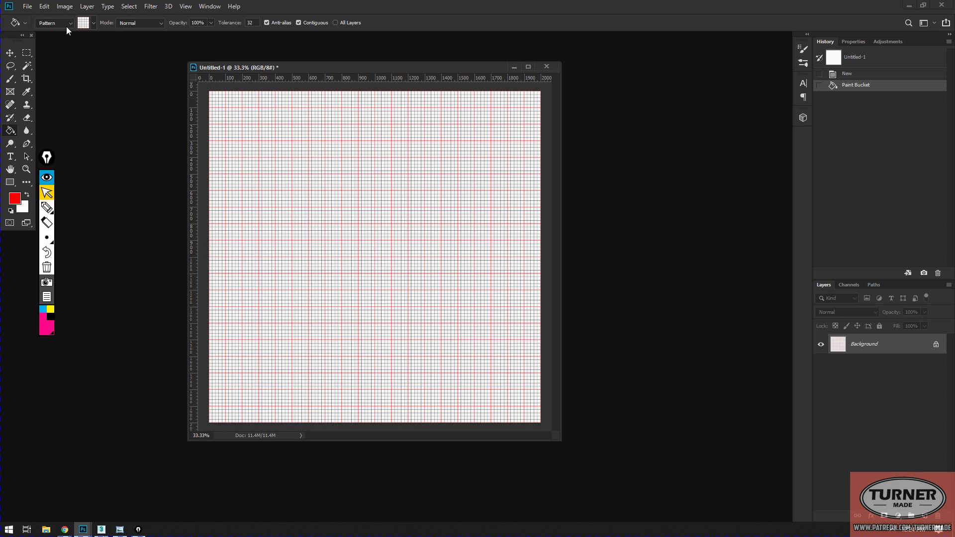
# Step: Resize the grid image to 2048 x 2048 pixels
pyautogui.click(65, 6)
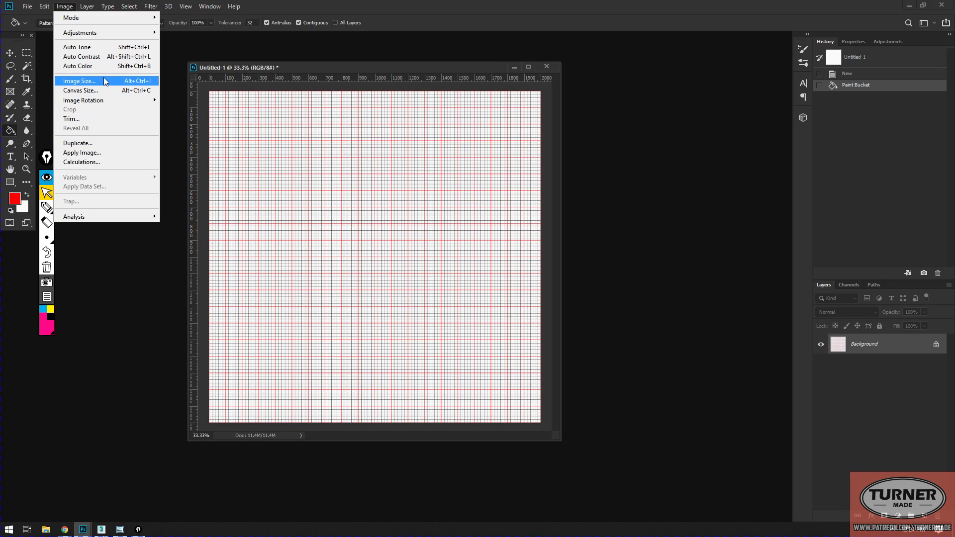
pyautogui.click(79, 81)
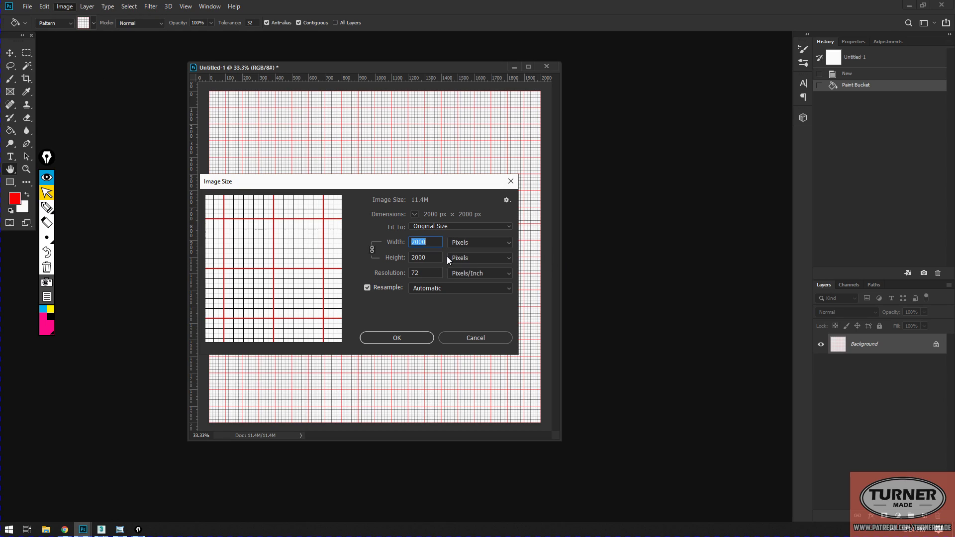
pyautogui.click(415, 242)
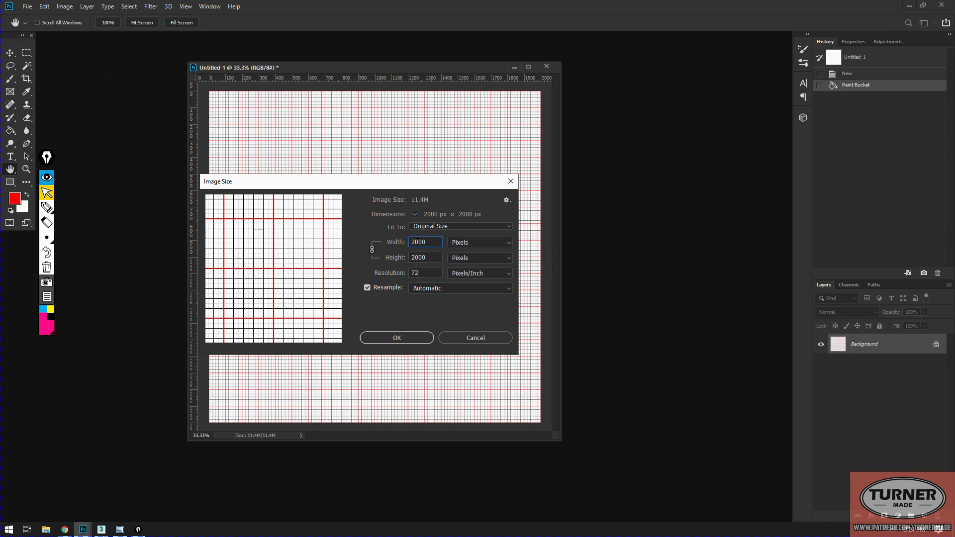
pyautogui.write('048')
pyautogui.click(420, 343)
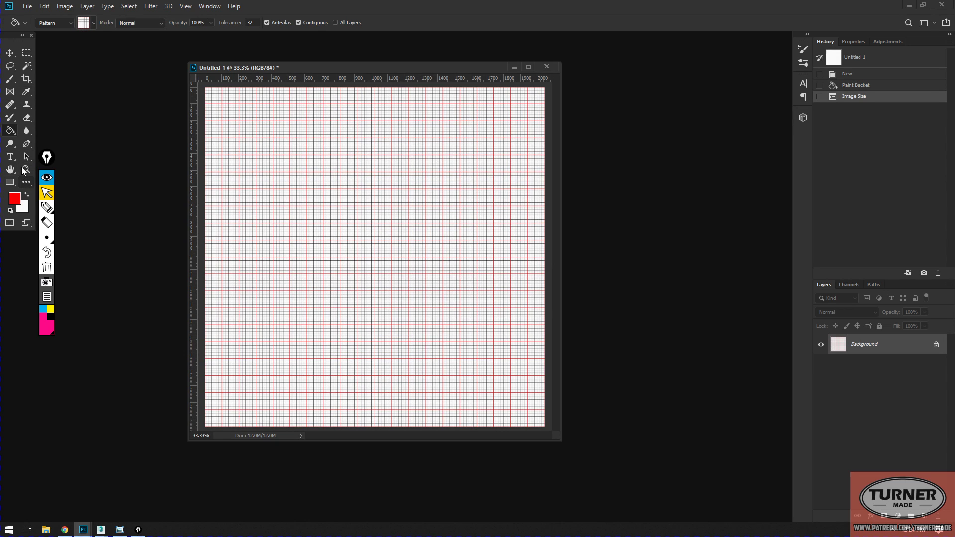
# Step: Examine the resized grid's black and red lines up close in several areas, and fit the whole image back in view
pyautogui.doubleClick(26, 169)
pyautogui.moveTo(467, 163); pyautogui.dragTo(472, 168)
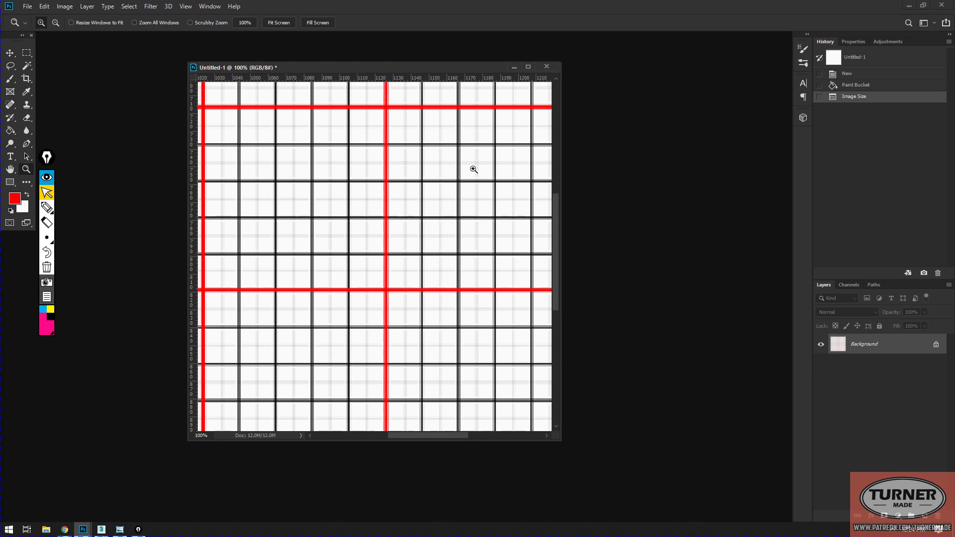
pyautogui.moveTo(484, 199); pyautogui.dragTo(332, 268)
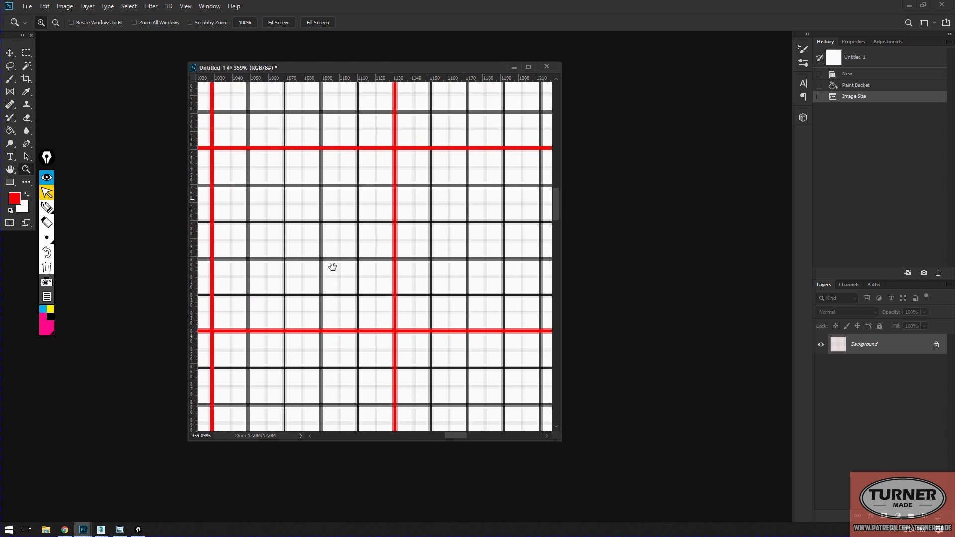
pyautogui.moveTo(484, 146); pyautogui.dragTo(258, 315)
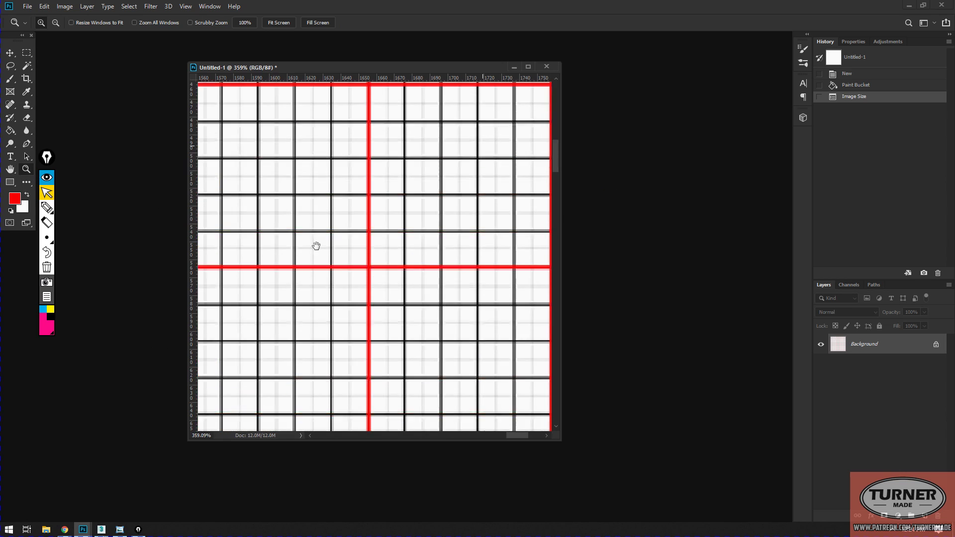
pyautogui.moveTo(320, 247); pyautogui.dragTo(328, 271)
pyautogui.moveTo(320, 149); pyautogui.dragTo(494, 263)
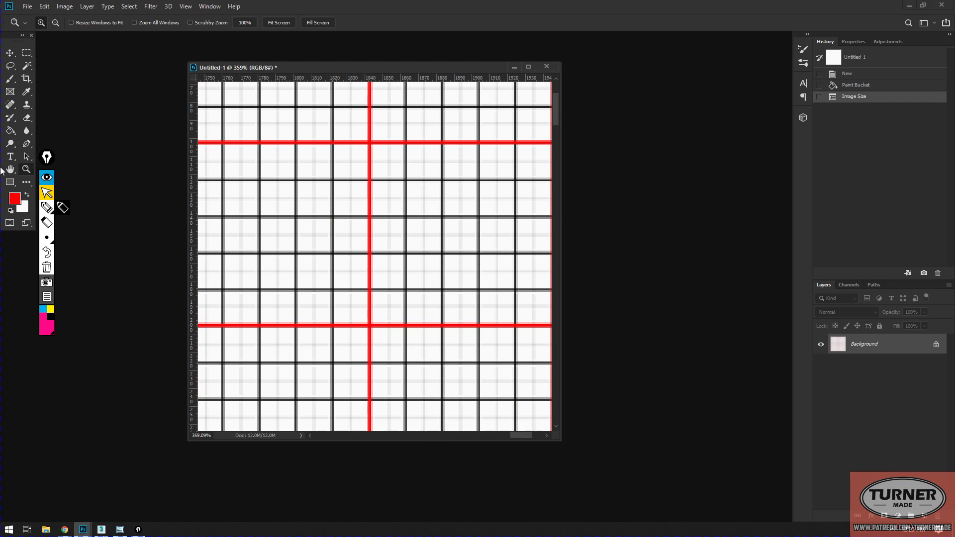
pyautogui.doubleClick(10, 169)
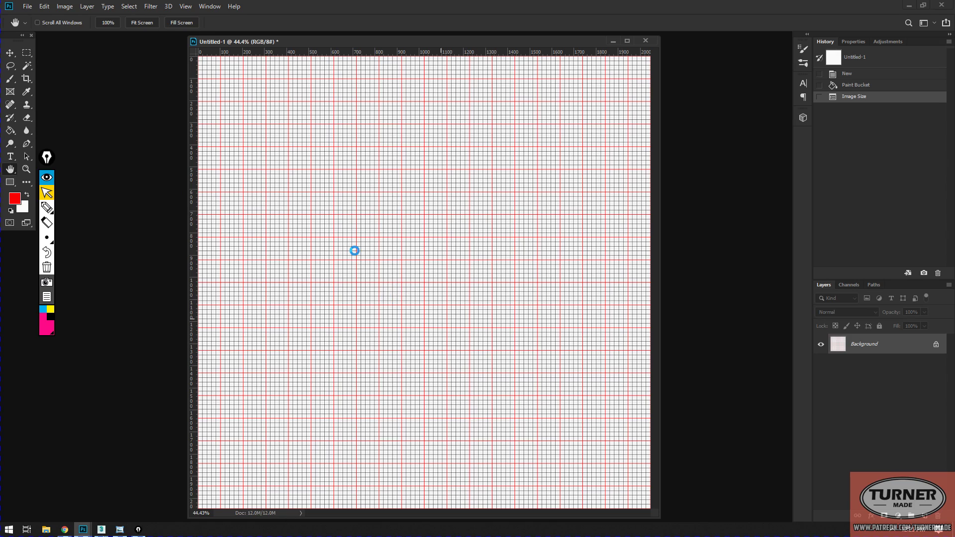
# Step: Save the grid image as the Targa file 2K1M in the Textures folder, accepting the format options
pyautogui.hotkey('ctrl', 'shift', 's')
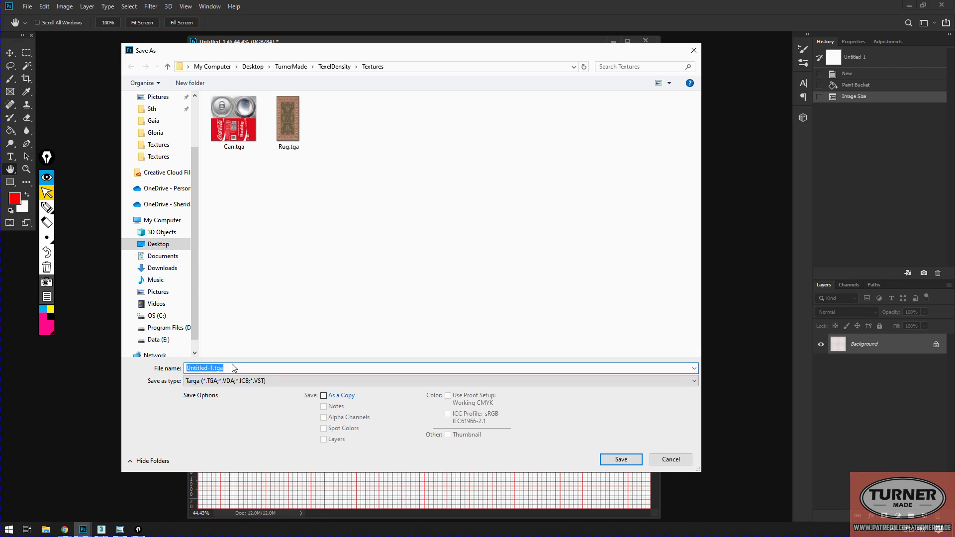
pyautogui.write('2K1M')
pyautogui.press('Return')
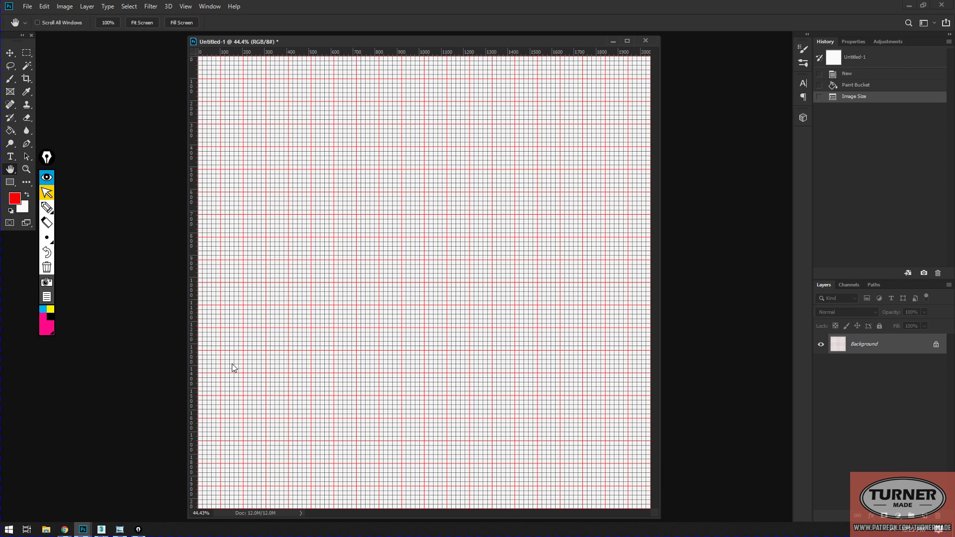
pyautogui.click(516, 175)
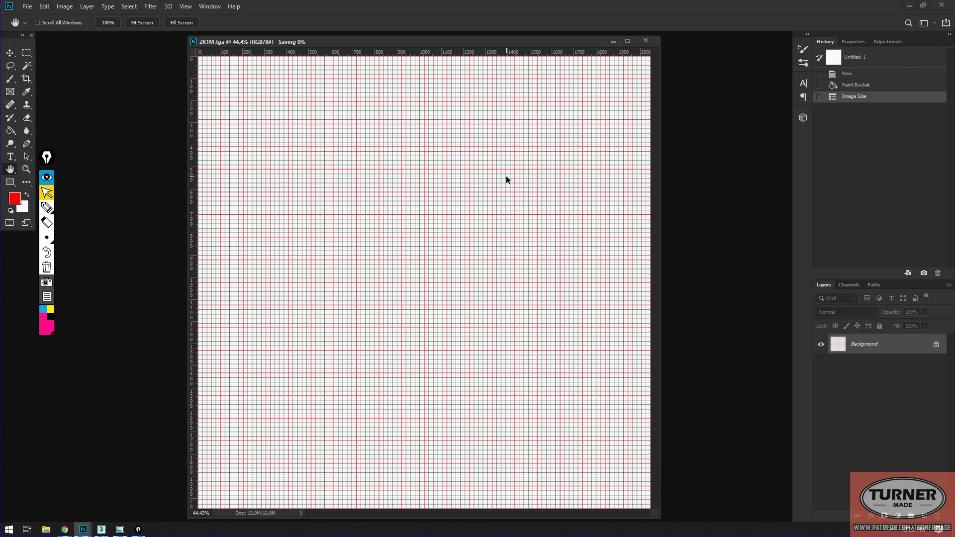
# Step: Switch to 3ds Max, closing the browser's grid search on the way, and view the can on the rug from a higher angle
pyautogui.click(912, 7)
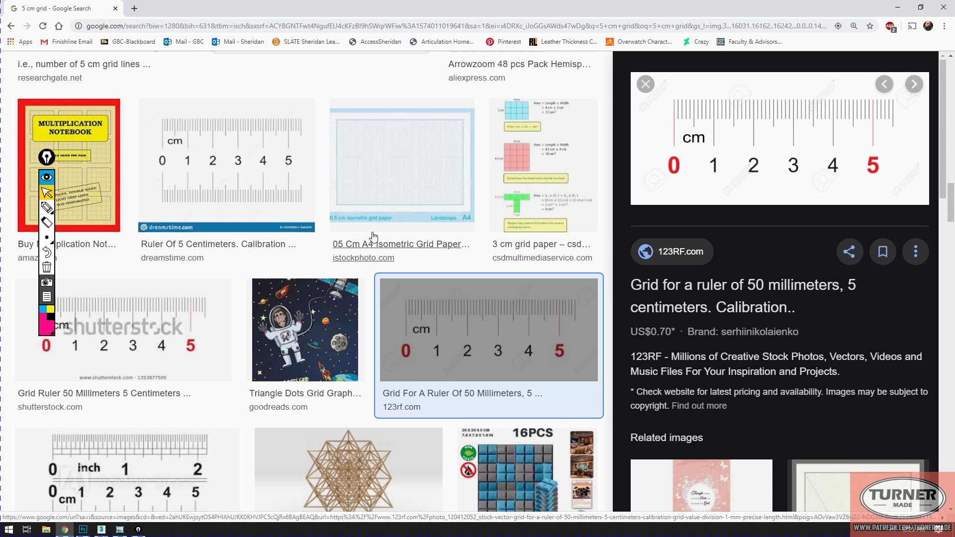
pyautogui.click(116, 8)
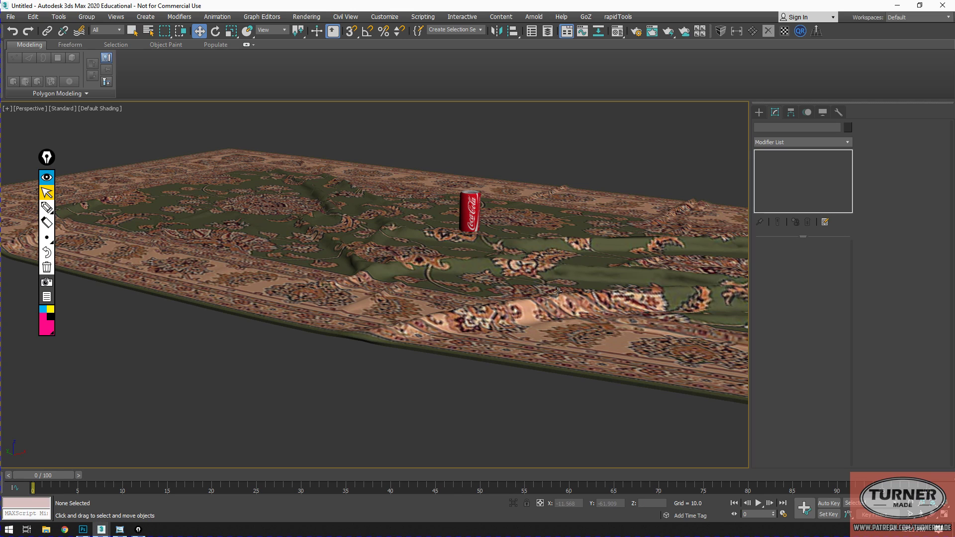
pyautogui.moveTo(557, 293); pyautogui.dragTo(412, 271, button='middle')
pyautogui.moveTo(440, 324); pyautogui.dragTo(309, 264, button='middle')
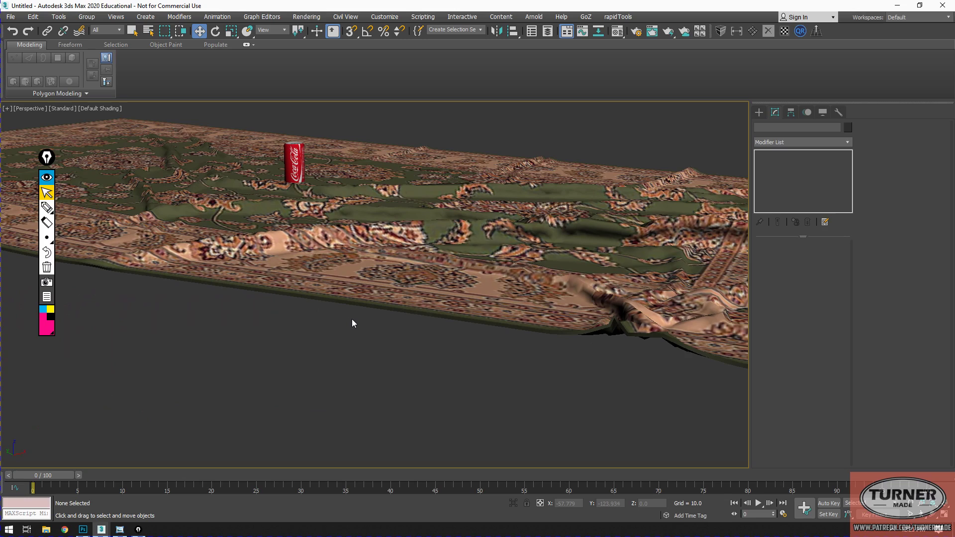
pyautogui.scroll(5, 378, 243)
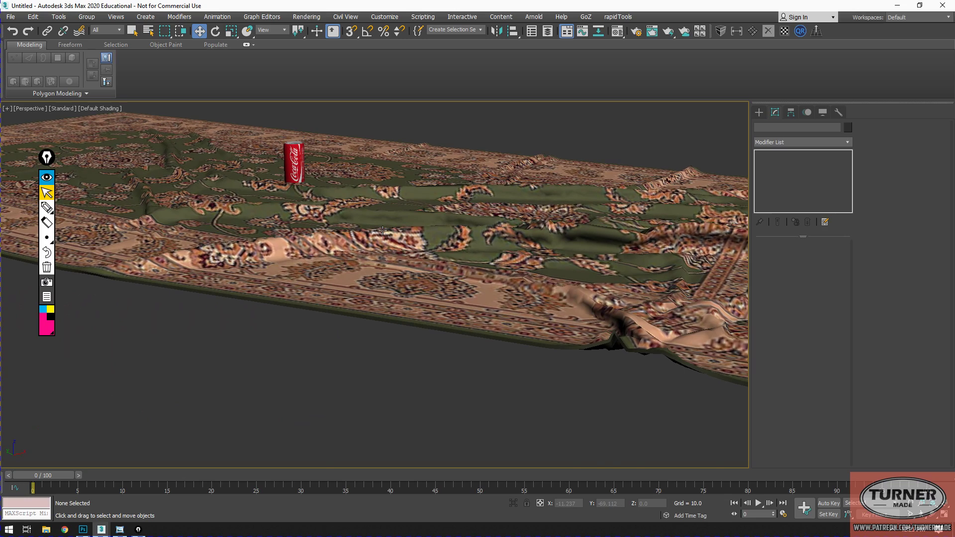
pyautogui.keyDown('alt'); pyautogui.moveTo(372, 232); pyautogui.dragTo(414, 257, button='middle'); pyautogui.keyUp('alt')
# Step: Open the Material Editor and pick the unused 07 - Default material for the grid texture
pyautogui.press('m')
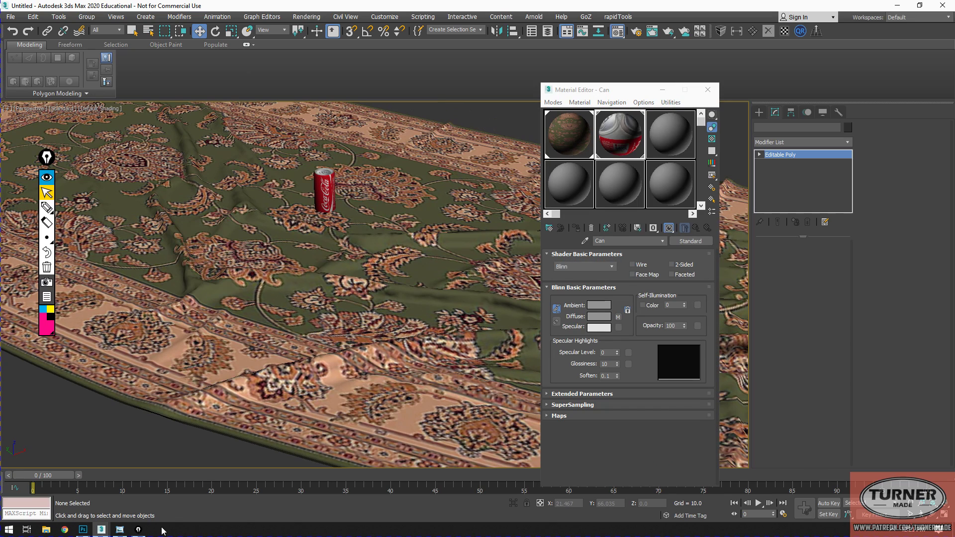
pyautogui.click(104, 531)
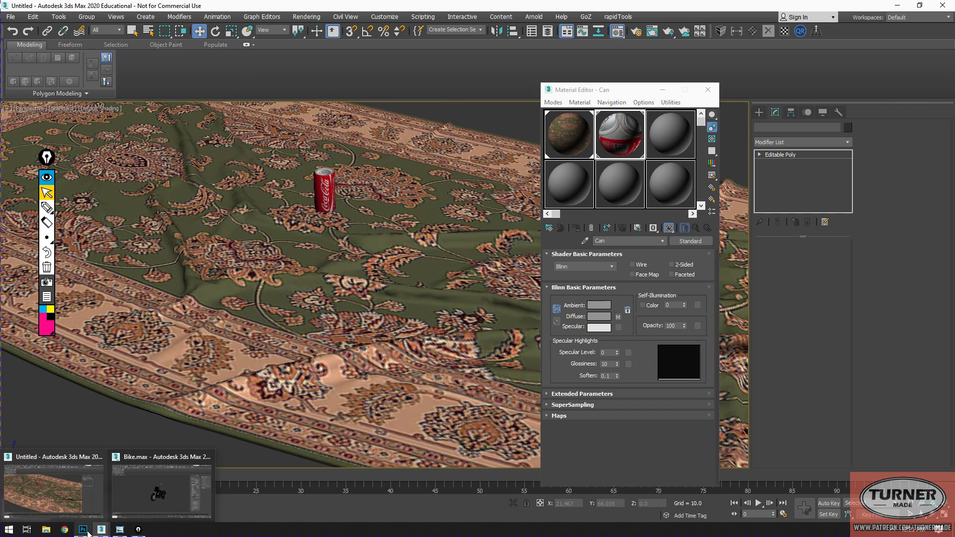
pyautogui.click(54, 487)
pyautogui.click(569, 184)
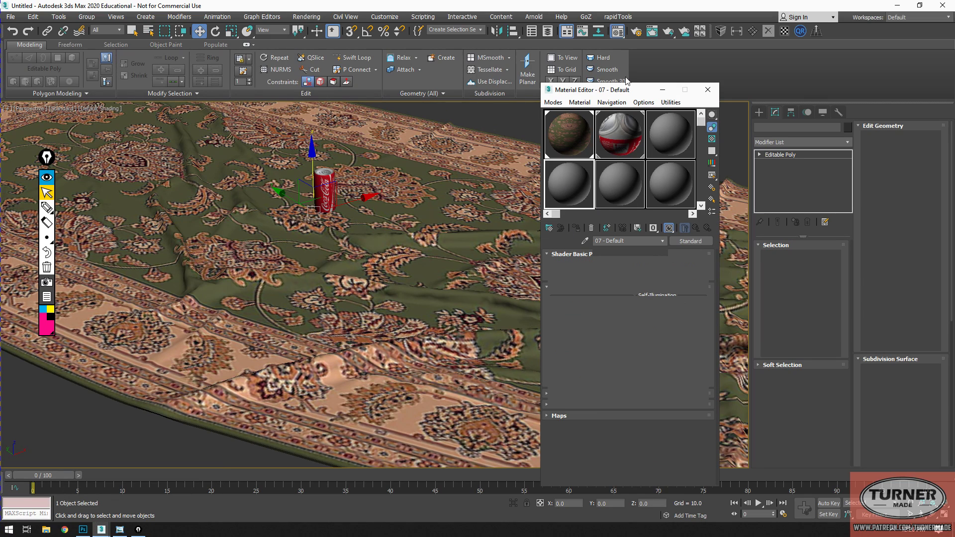
pyautogui.moveTo(636, 90); pyautogui.dragTo(637, 59)
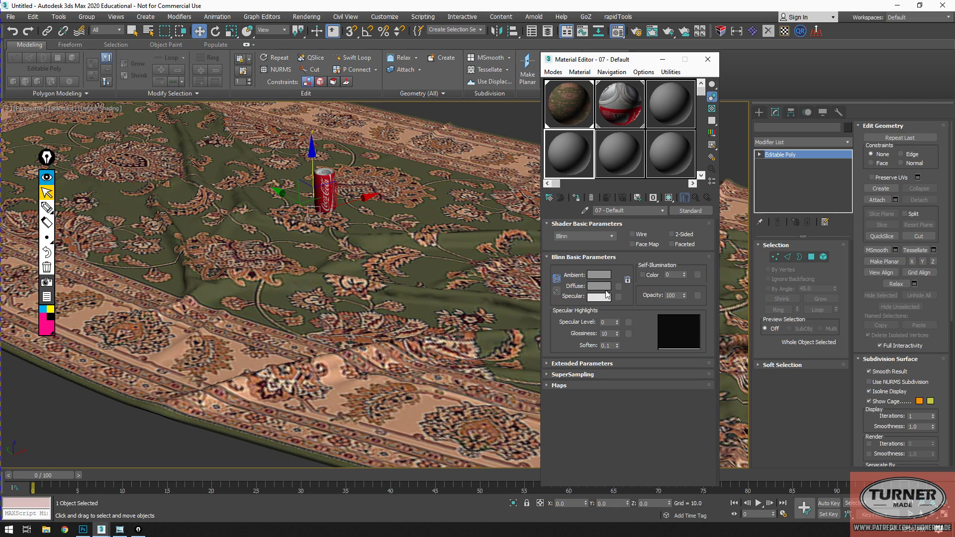
# Step: Load 2K1M.tga from the Textures folder as the material's diffuse bitmap, quitting the on-screen annotation tool on the way
pyautogui.click(618, 287)
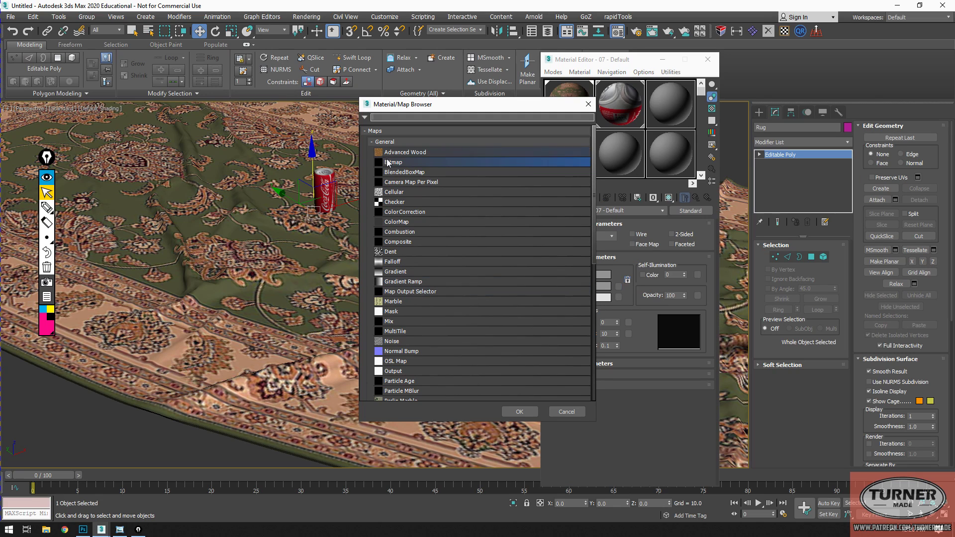
pyautogui.press('Escape')
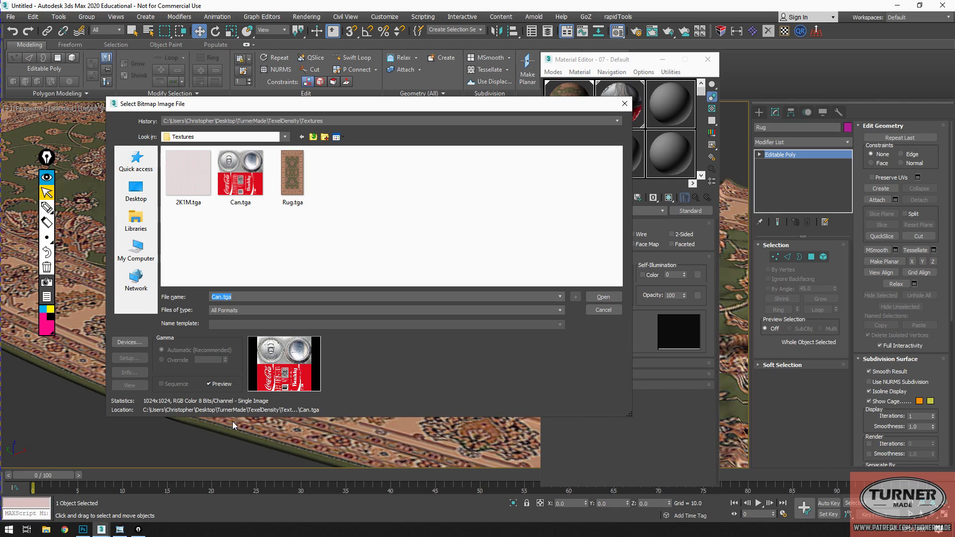
pyautogui.click(47, 300)
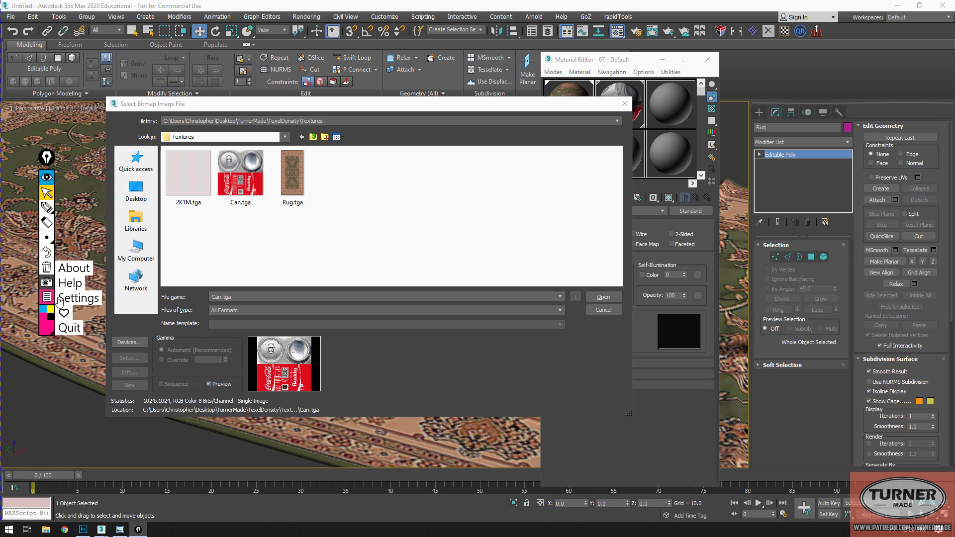
pyautogui.click(70, 327)
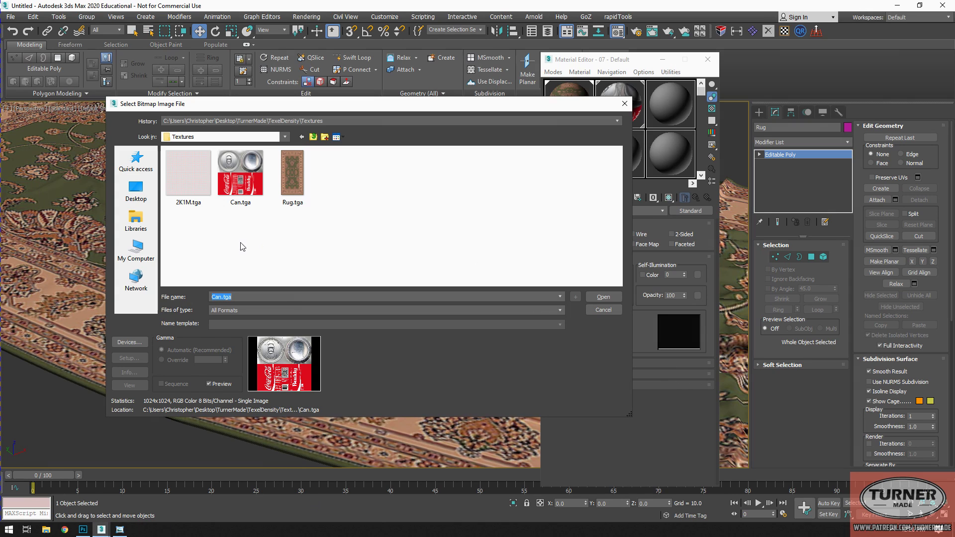
pyautogui.doubleClick(189, 173)
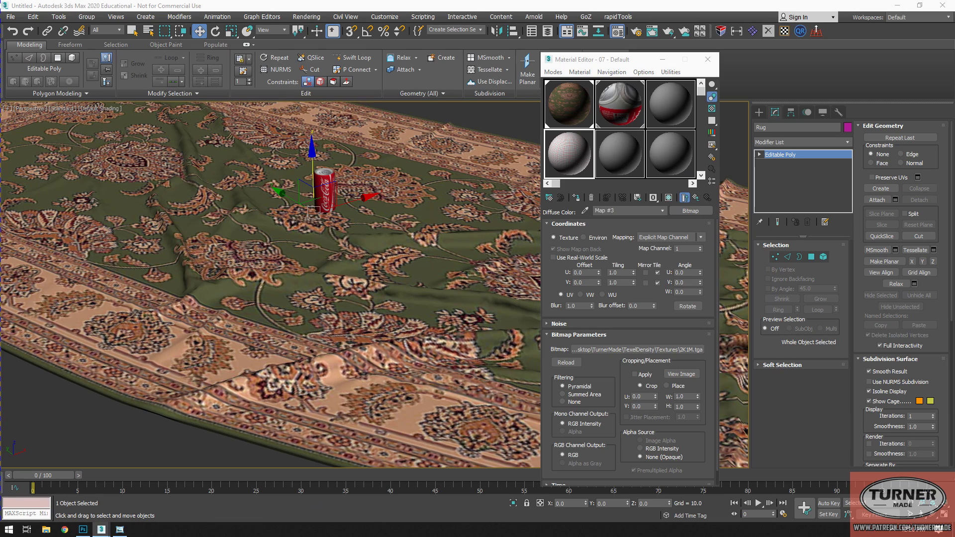
pyautogui.hotkey('ctrl', 'shift', 'Escape')
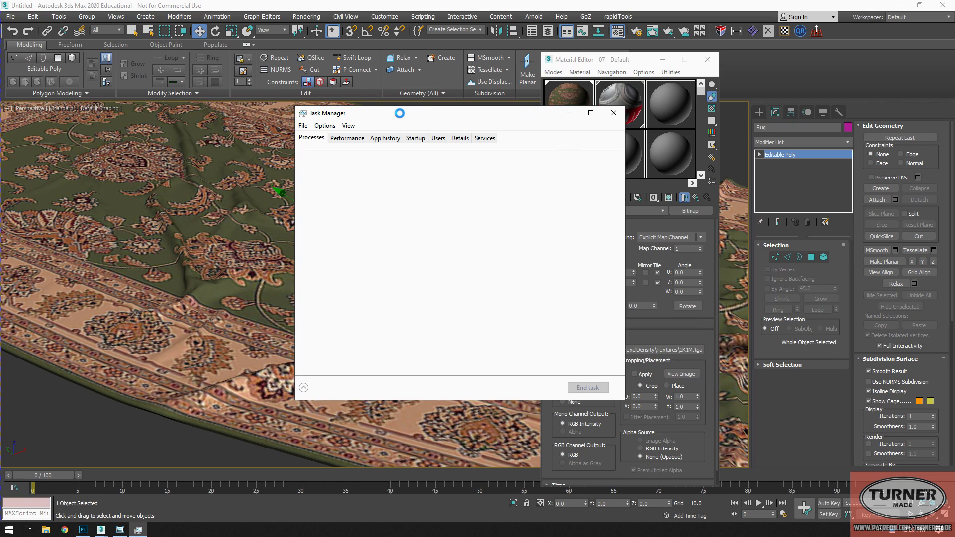
pyautogui.hotkey('alt', 'F4')
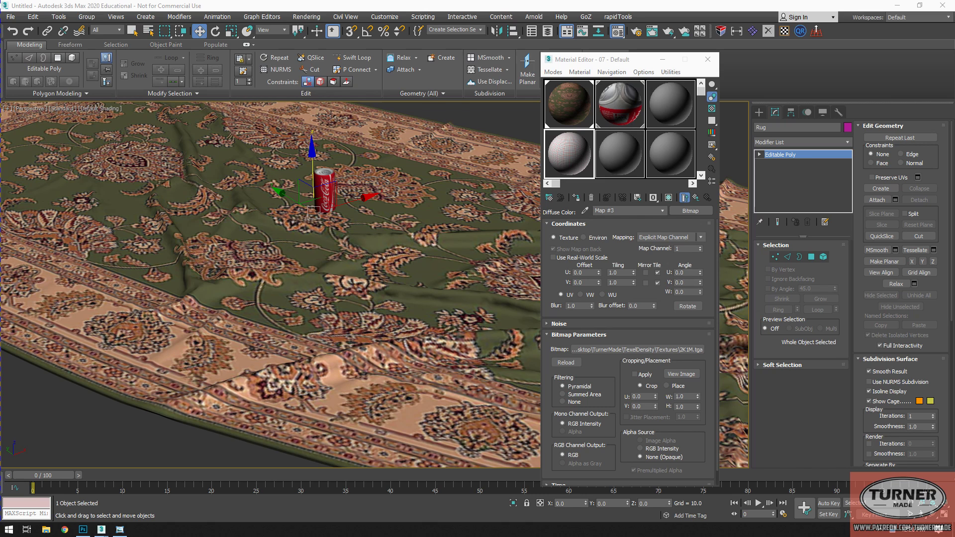
# Step: Assign the grid material to both the rug and the can, and show its texture in the viewport
pyautogui.keyDown('alt'); pyautogui.moveTo(300, 201); pyautogui.dragTo(348, 200, button='middle'); pyautogui.keyUp('alt')
pyautogui.moveTo(348, 201); pyautogui.dragTo(313, 224, button='middle')
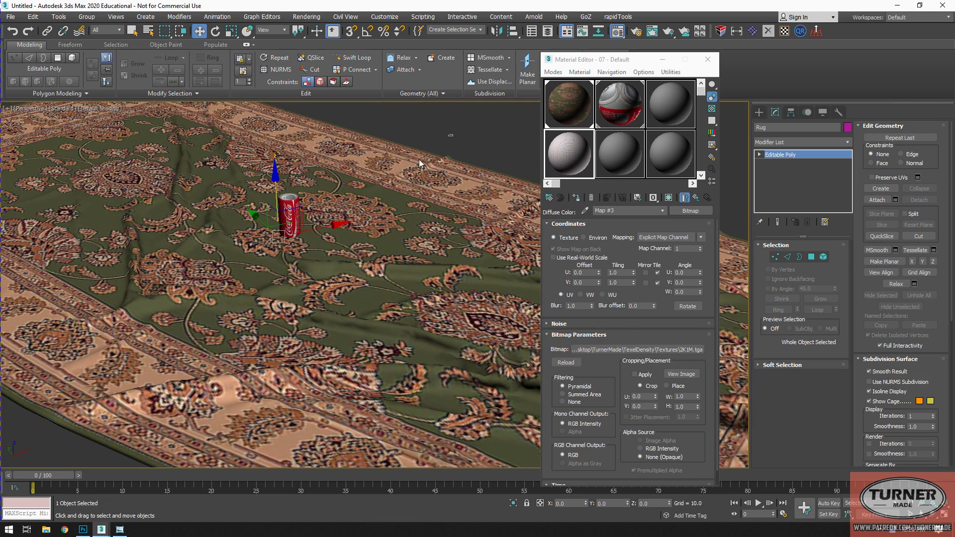
pyautogui.moveTo(276, 256); pyautogui.dragTo(279, 256)
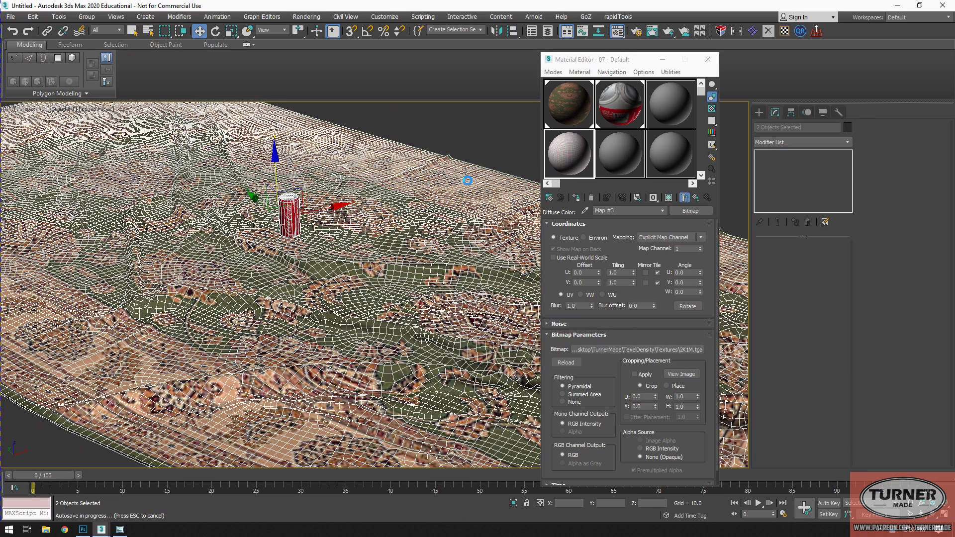
pyautogui.click(573, 157)
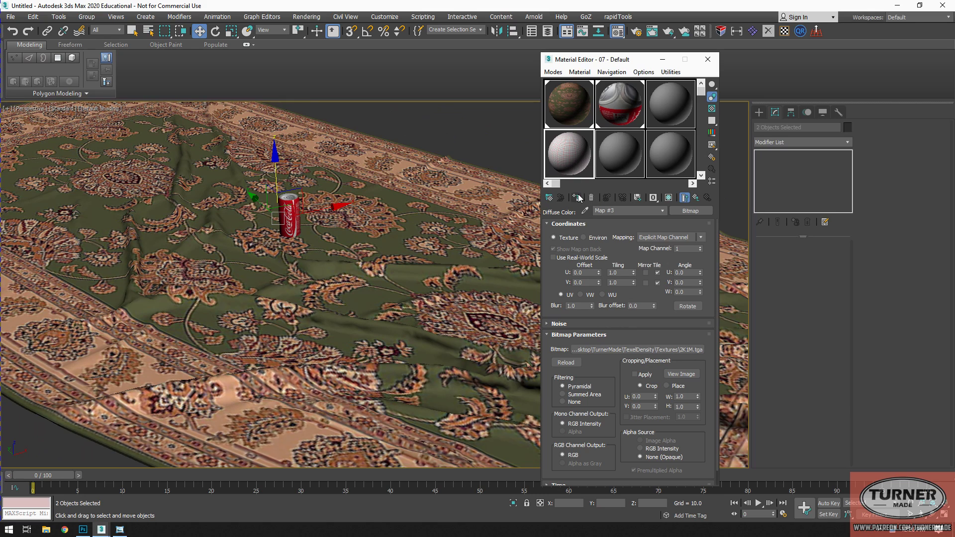
pyautogui.click(576, 197)
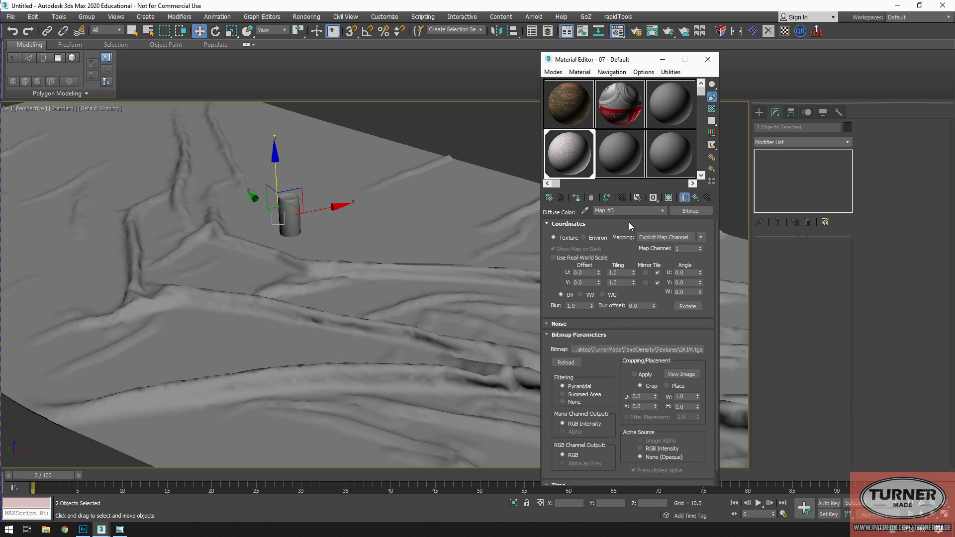
pyautogui.click(673, 200)
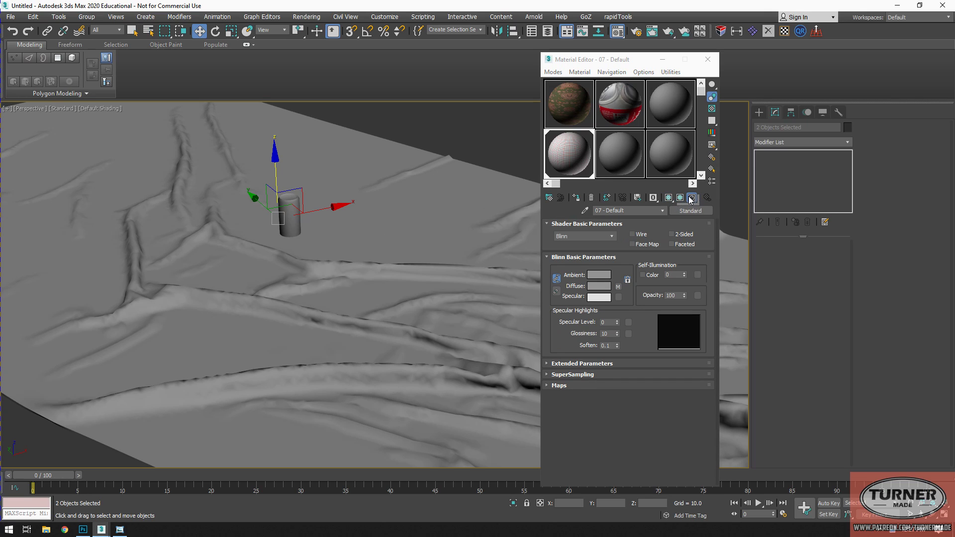
pyautogui.click(669, 201)
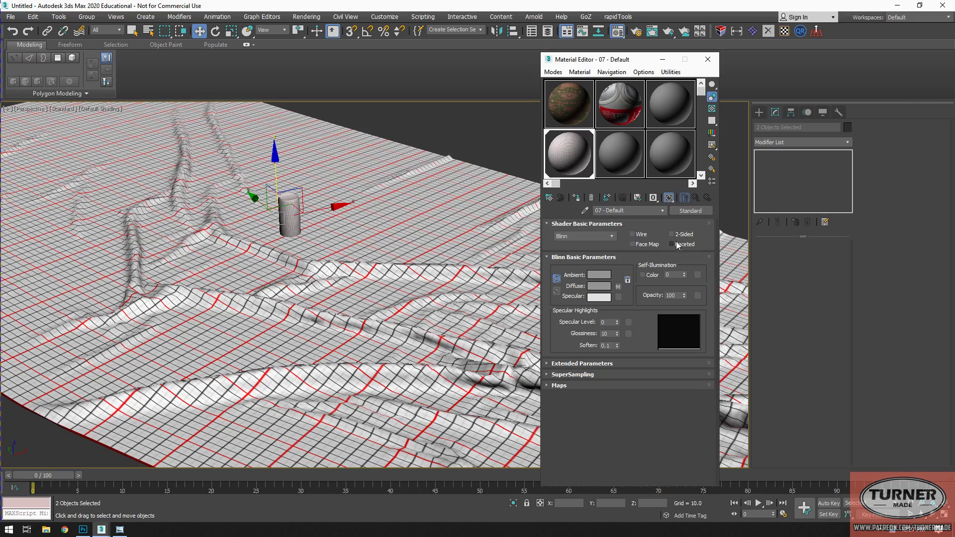
# Step: Close the Material Editor, view the whole gridded rug, and switch to the 2K1M.tga image in Photoshop
pyautogui.click(707, 59)
pyautogui.keyDown('alt'); pyautogui.moveTo(381, 242); pyautogui.dragTo(294, 389, button='middle'); pyautogui.keyUp('alt')
pyautogui.scroll(-8, 421, 264)
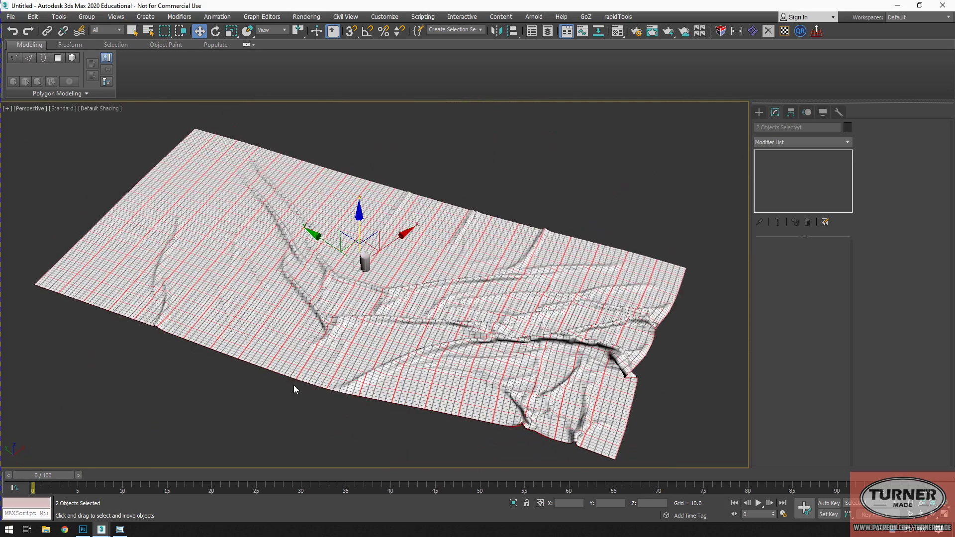
pyautogui.click(83, 529)
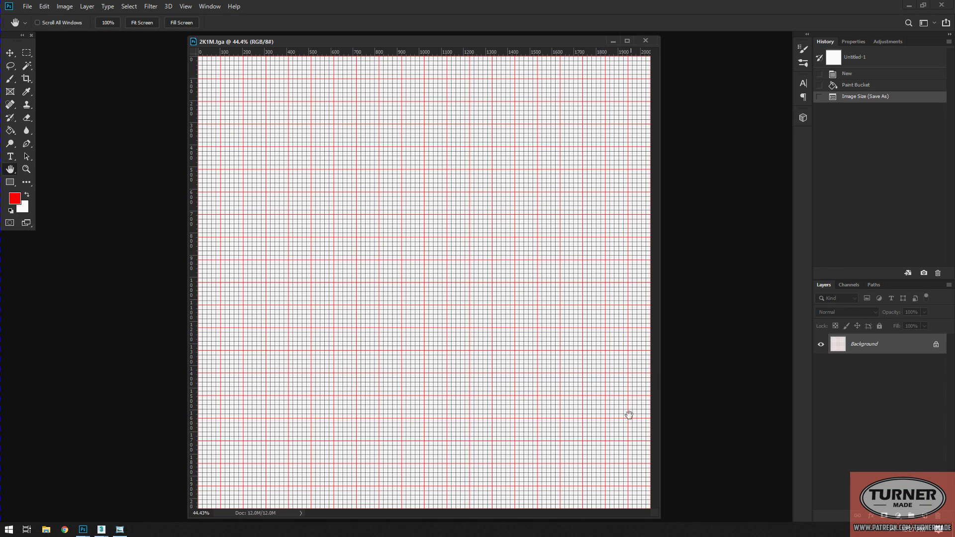
pyautogui.keyDown('alt'); pyautogui.scroll(-1, 630, 408); pyautogui.keyUp('alt')
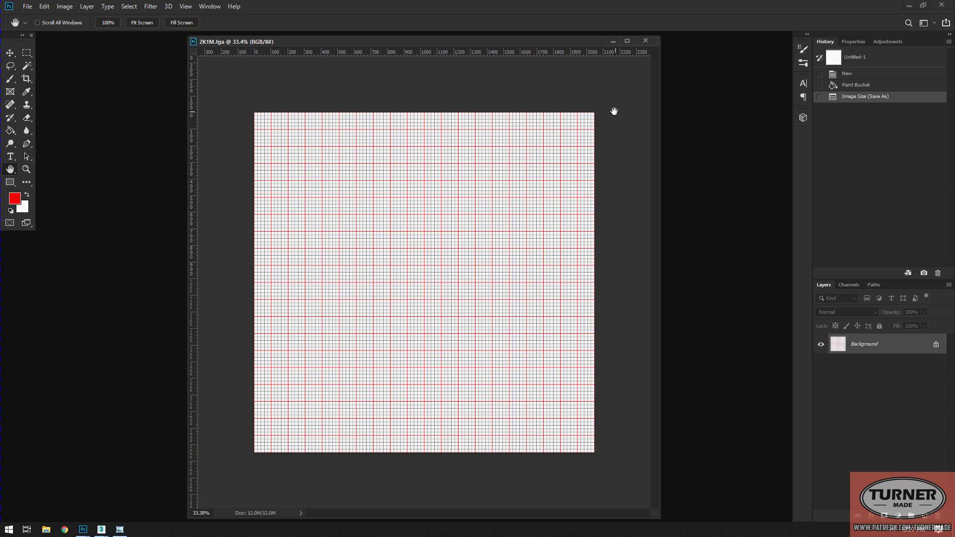
# Step: Try contracting a marquee selection of the whole grid image by 2 pixels, check its edge, and deselect
pyautogui.click(27, 52)
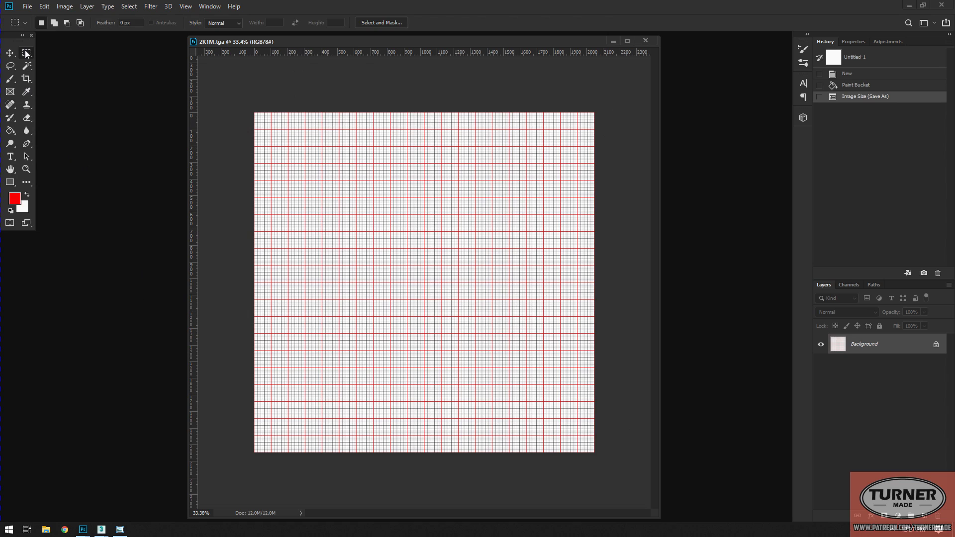
pyautogui.moveTo(208, 86); pyautogui.dragTo(643, 493)
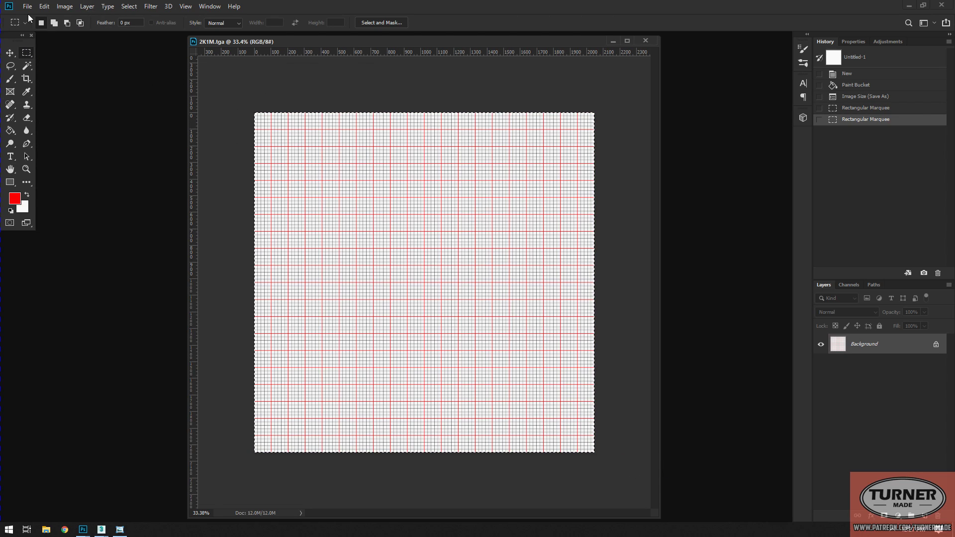
pyautogui.click(132, 7)
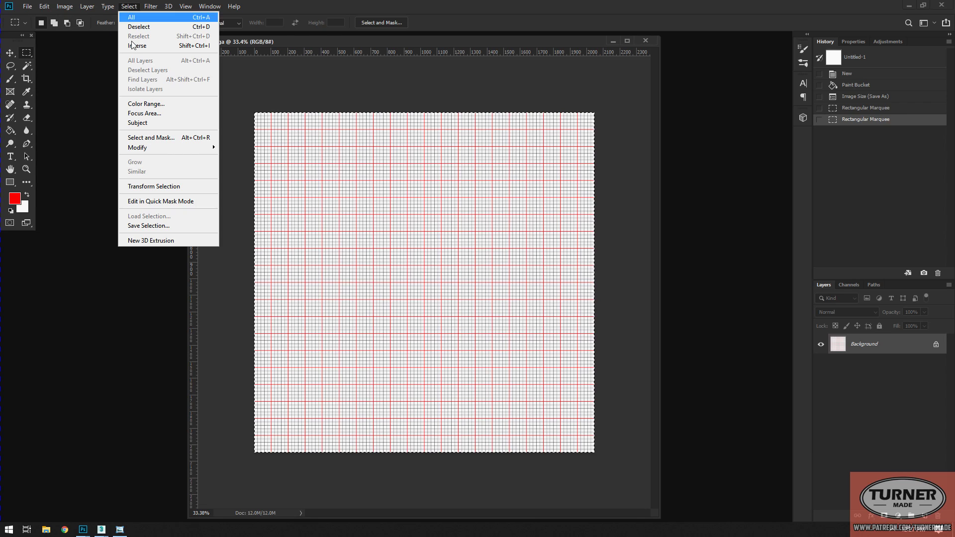
pyautogui.moveTo(187, 151)
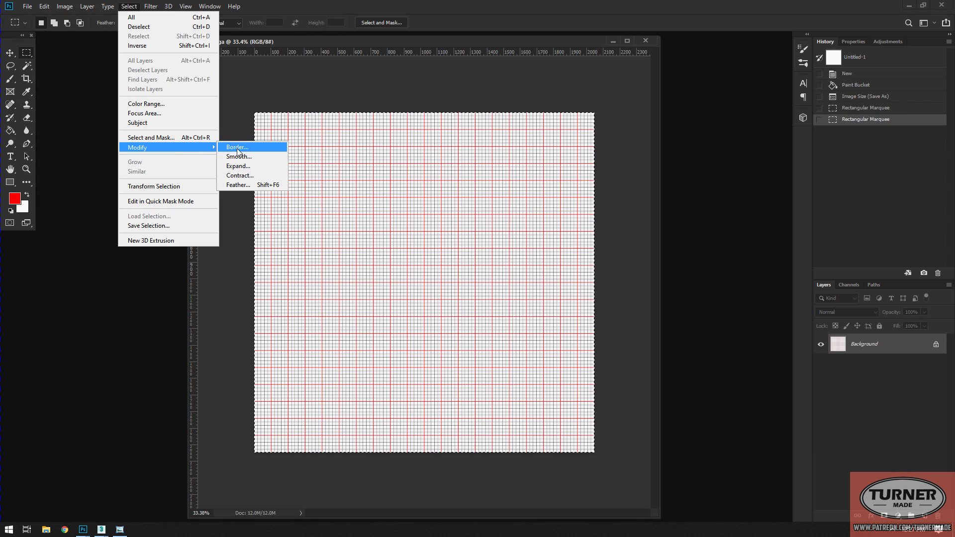
pyautogui.click(249, 176)
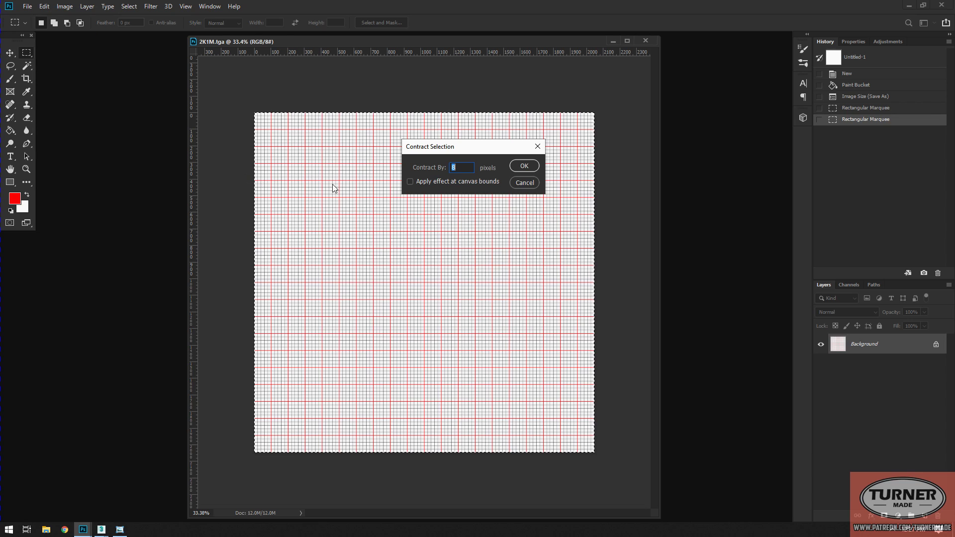
pyautogui.write('2')
pyautogui.click(537, 169)
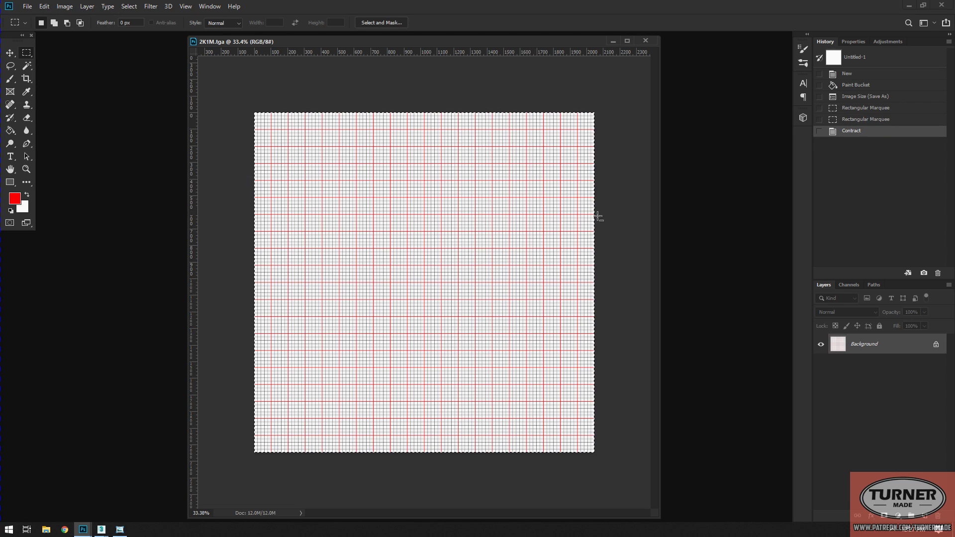
pyautogui.keyDown('alt'); pyautogui.scroll(5, 612, 220); pyautogui.keyUp('alt')
pyautogui.moveTo(604, 215); pyautogui.dragTo(320, 441)
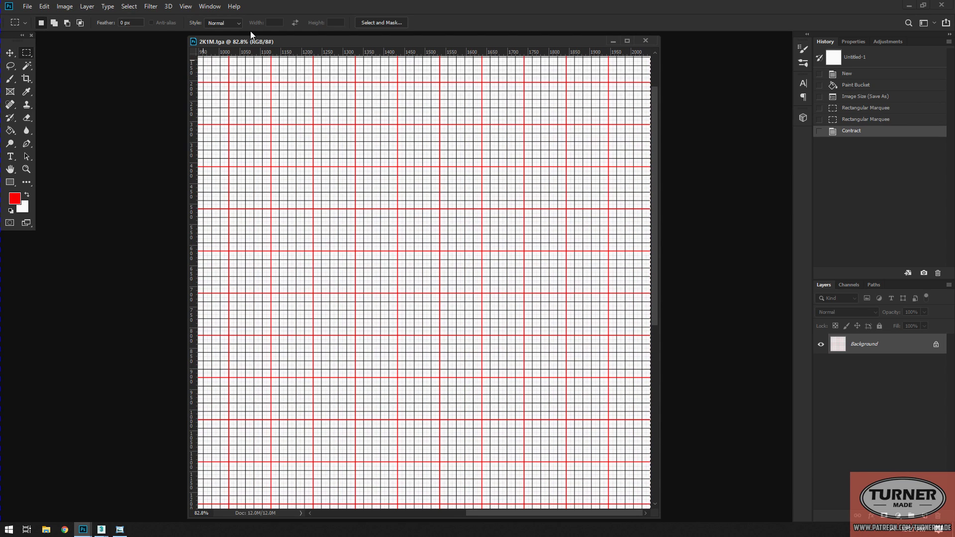
pyautogui.hotkey('ctrl', 'd')
# Step: Select the entire grid canvas and open the commands for modifying the selection
pyautogui.click(128, 6)
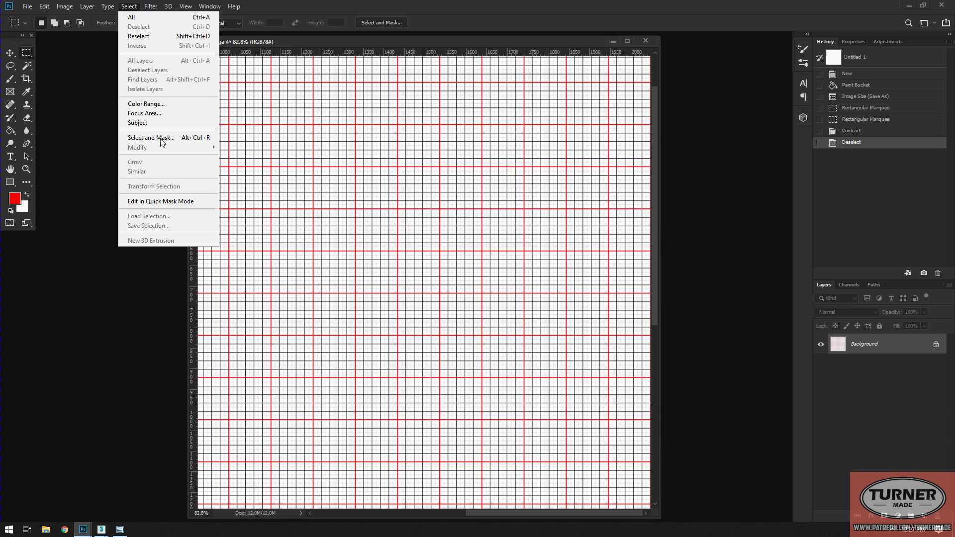
pyautogui.click(348, 155)
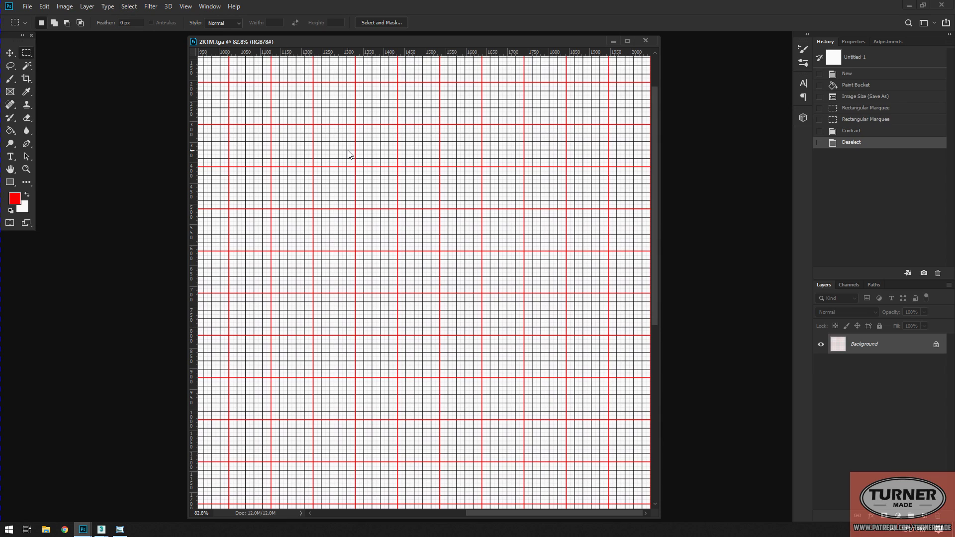
pyautogui.hotkey('ctrl', 'a')
pyautogui.click(128, 6)
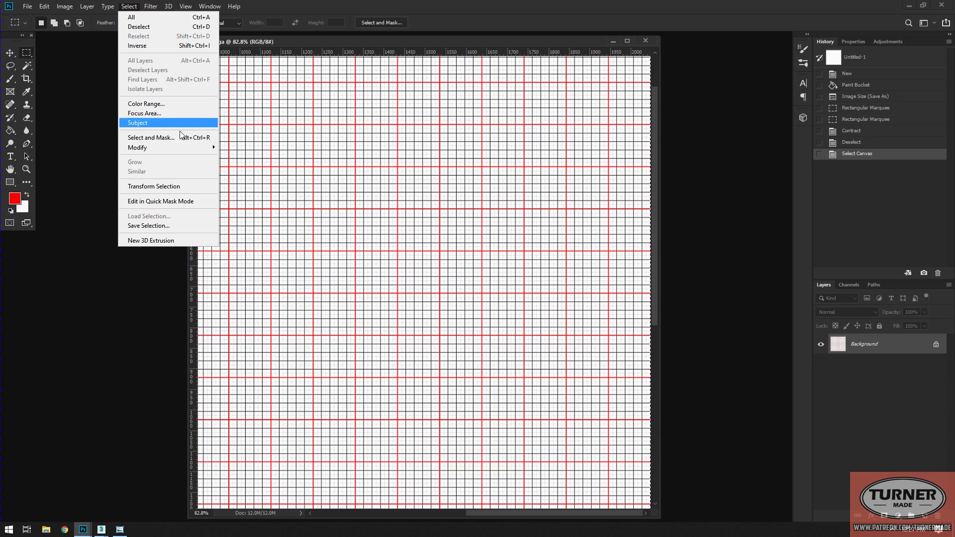
# Step: Convert the full-canvas selection into a border selection 2 pixels wide
pyautogui.moveTo(179, 148)
pyautogui.click(253, 148)
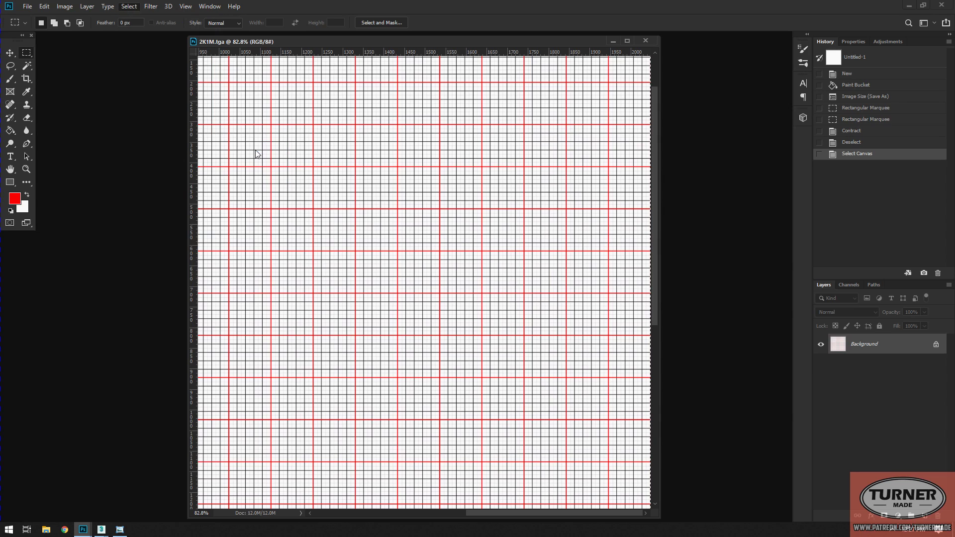
pyautogui.write('2')
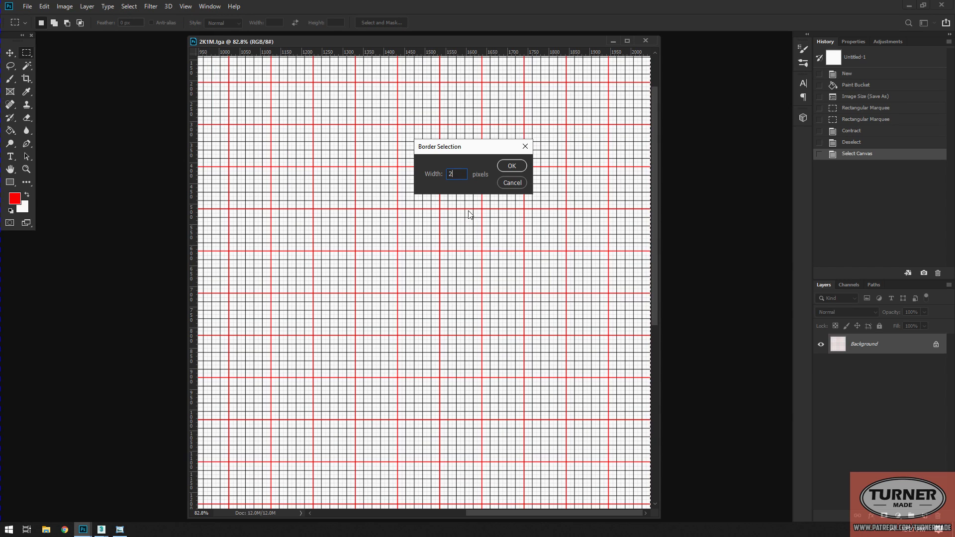
pyautogui.click(513, 167)
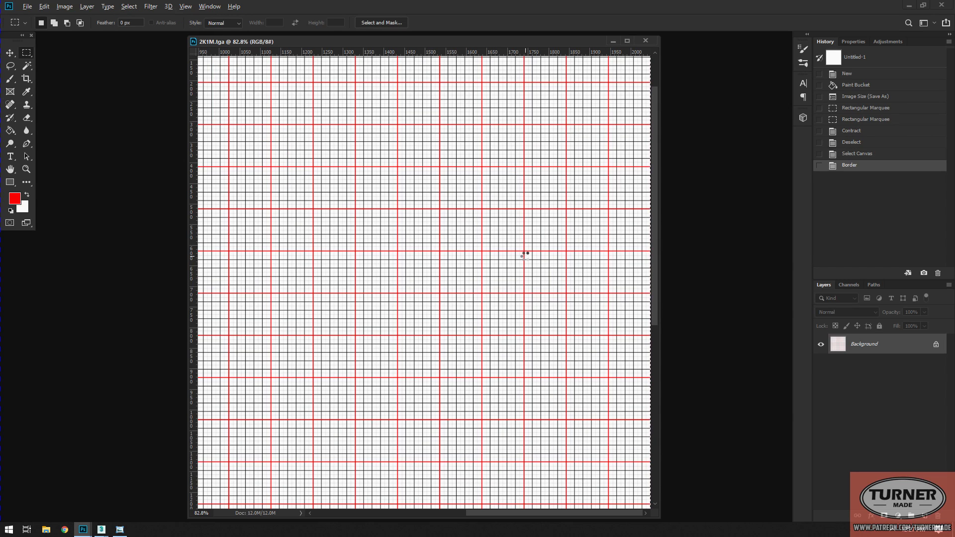
# Step: Add a new layer, fill the border selection with blue (#1200ff), and deselect
pyautogui.keyDown('alt'); pyautogui.scroll(-3, 526, 254); pyautogui.keyUp('alt')
pyautogui.keyDown('alt'); pyautogui.scroll(-3, 528, 254); pyautogui.keyUp('alt')
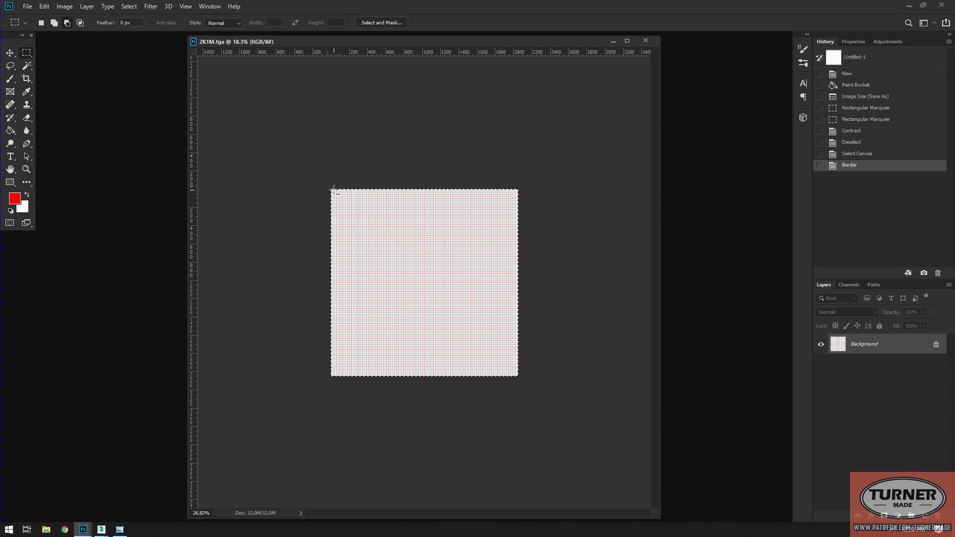
pyautogui.keyDown('alt'); pyautogui.scroll(2, 334, 192); pyautogui.keyUp('alt')
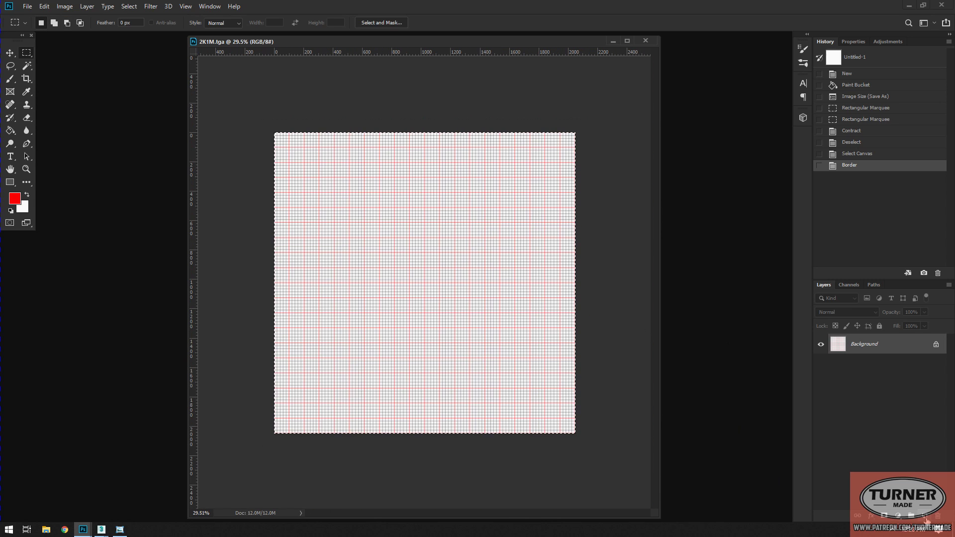
pyautogui.hotkey('ctrl', 'shift', 'alt', 'n')
pyautogui.click(11, 201)
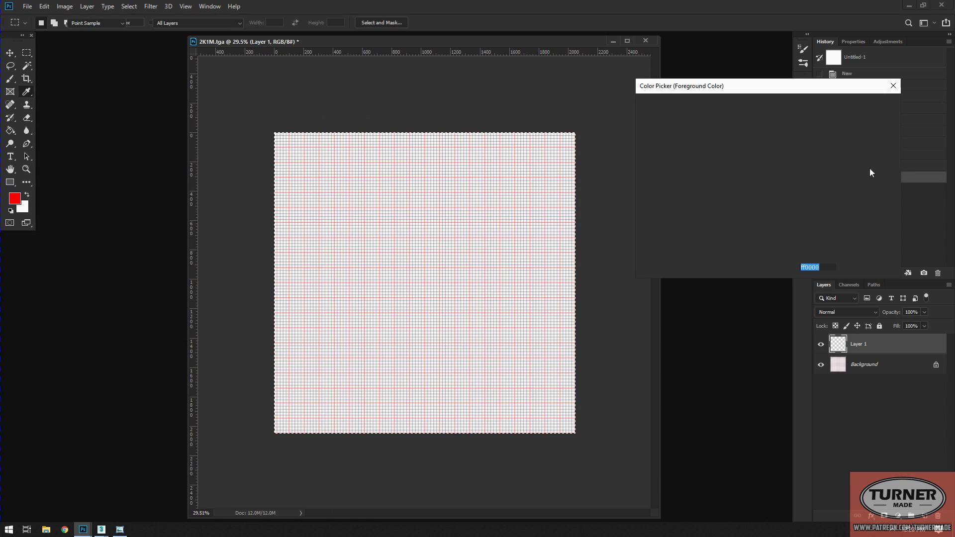
pyautogui.click(779, 149)
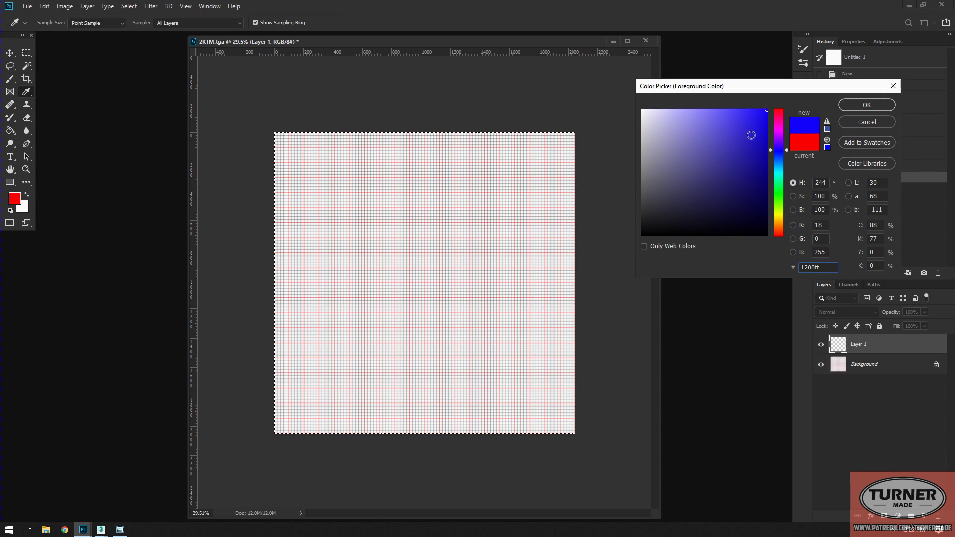
pyautogui.click(873, 102)
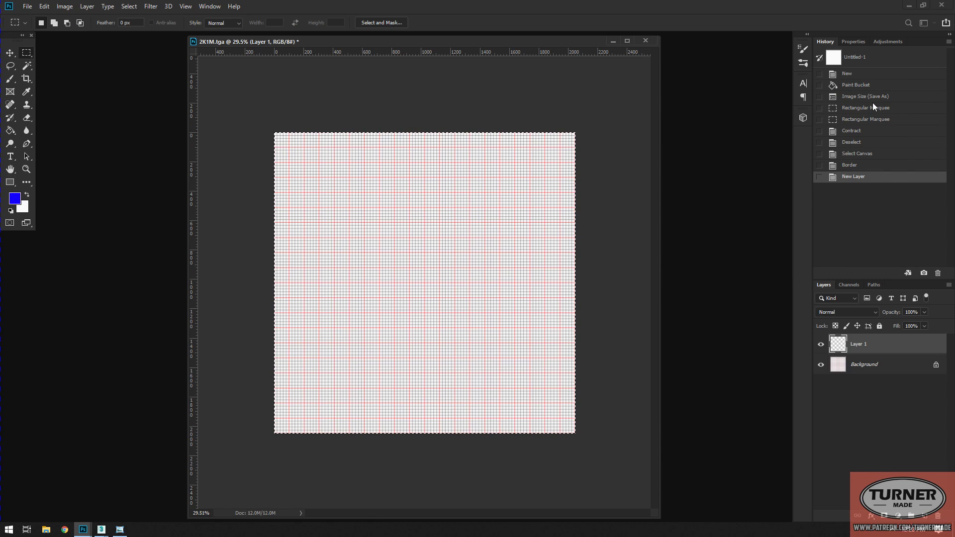
pyautogui.hotkey('alt', 'BackSpace')
pyautogui.hotkey('ctrl', 'd')
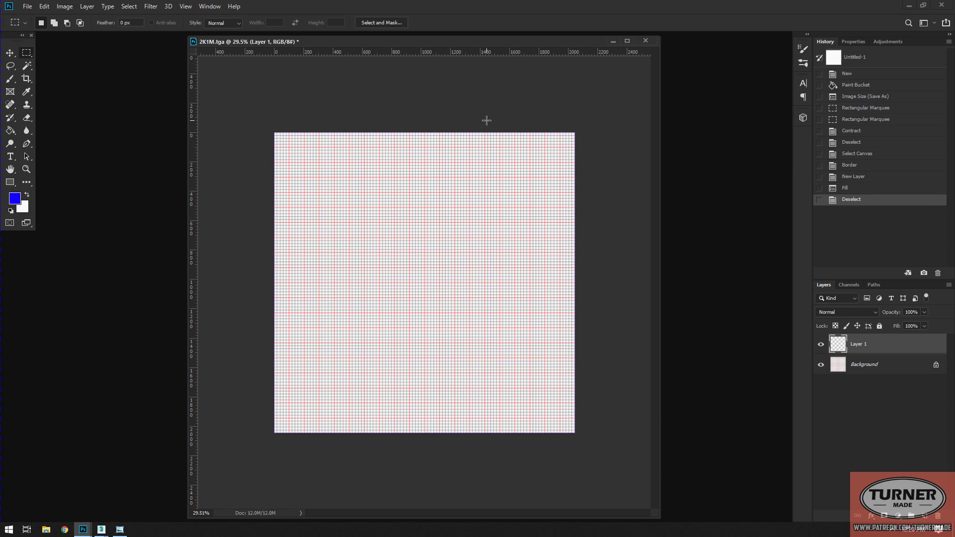
pyautogui.keyDown('alt'); pyautogui.scroll(5, 582, 127); pyautogui.keyUp('alt')
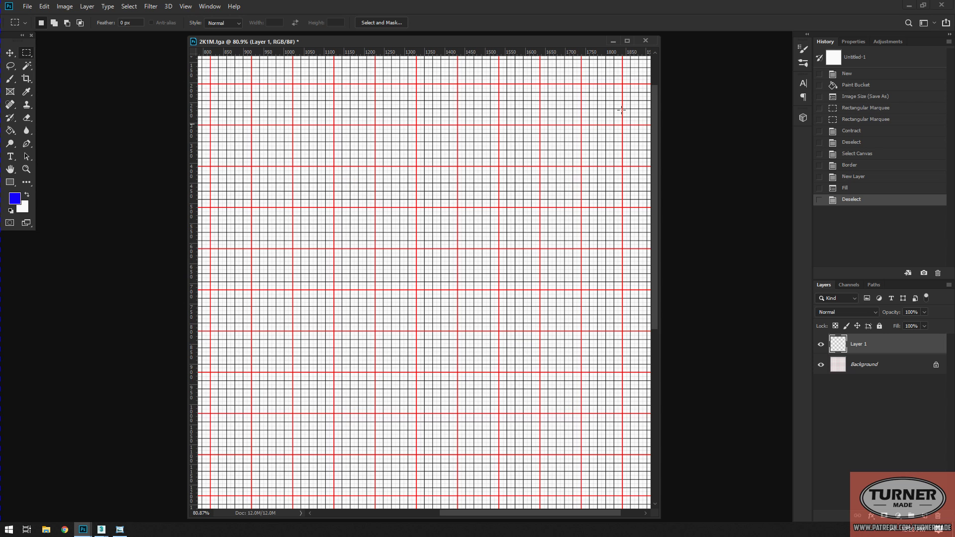
pyautogui.moveTo(606, 127); pyautogui.dragTo(420, 297)
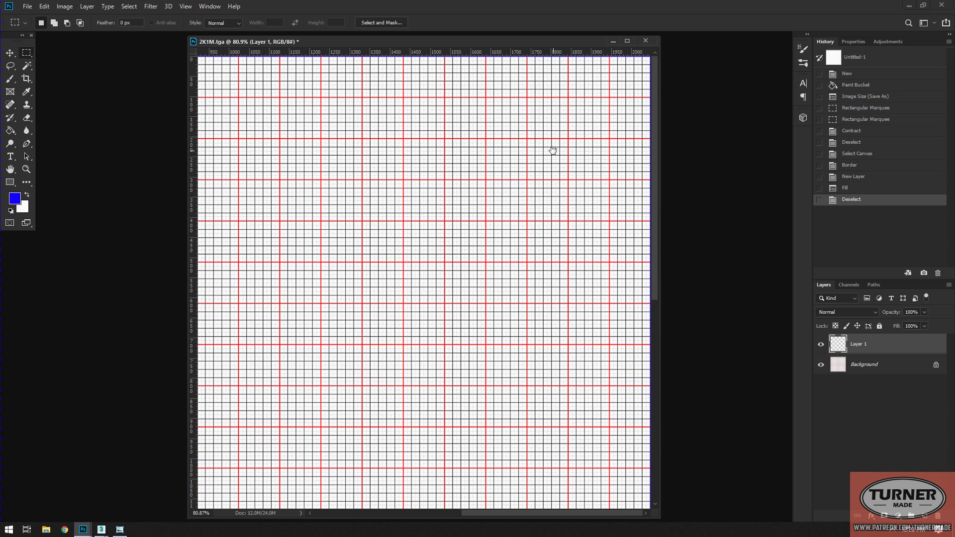
# Step: Save the bordered grid as a Targa file at 24 bits/pixel, overwriting 2K1M.tga in the Textures folder
pyautogui.hotkey('ctrl', 'shift', 's')
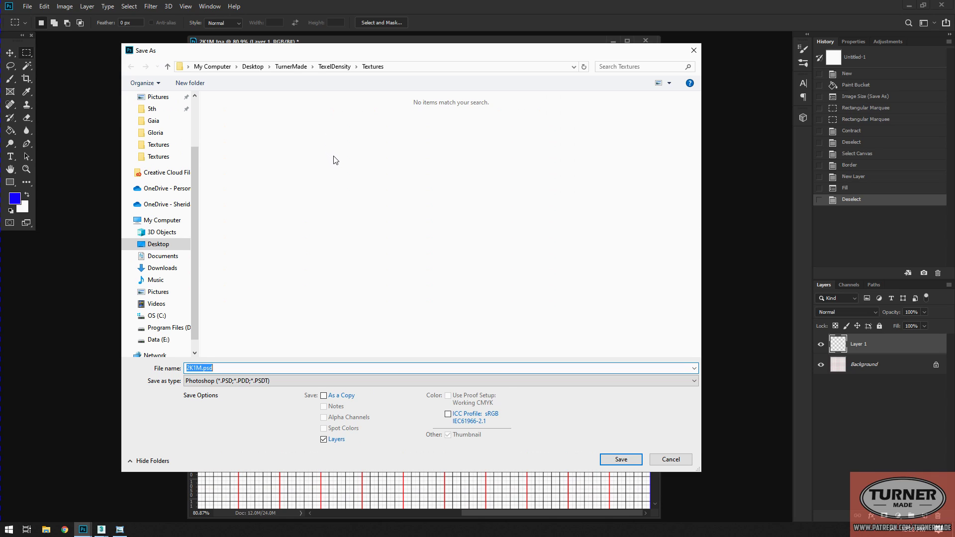
pyautogui.click(239, 380)
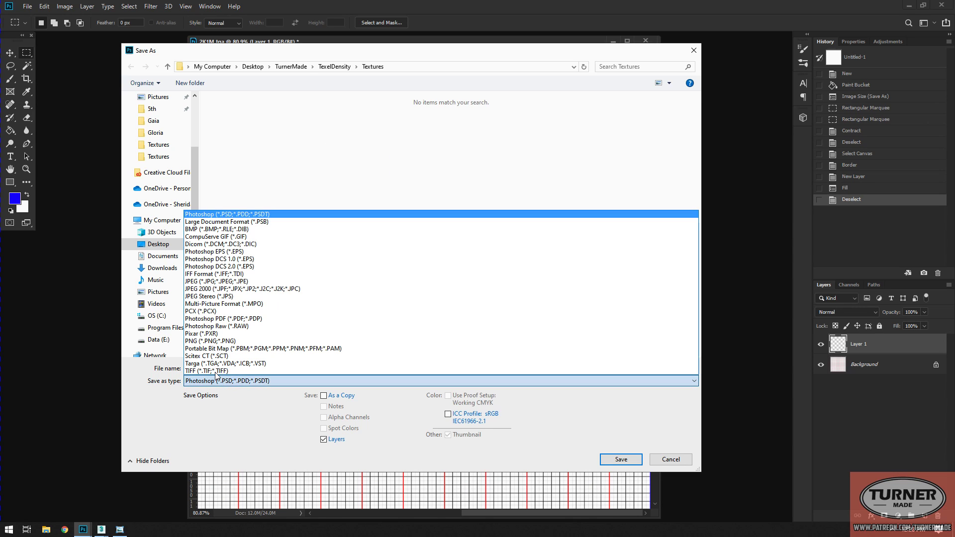
pyautogui.click(202, 364)
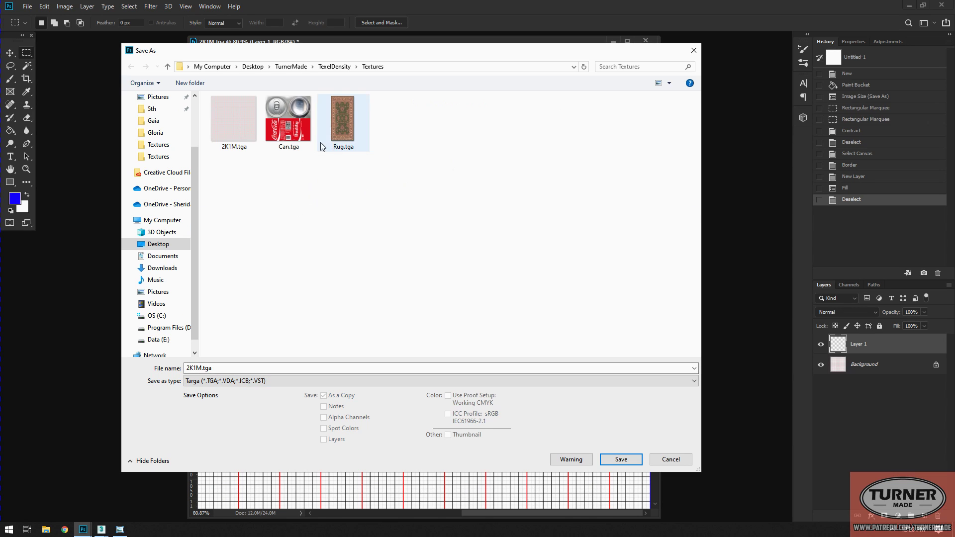
pyautogui.doubleClick(250, 132)
pyautogui.click(498, 265)
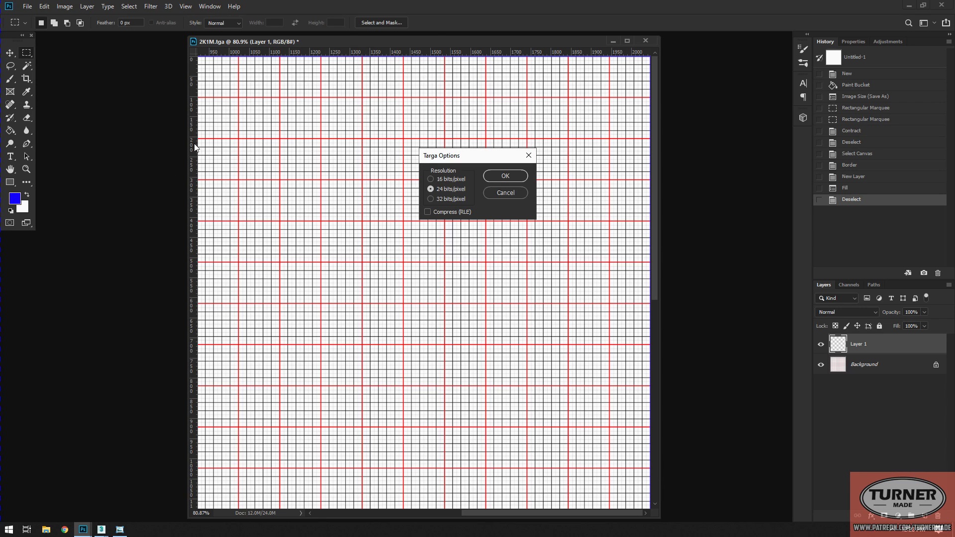
pyautogui.click(506, 176)
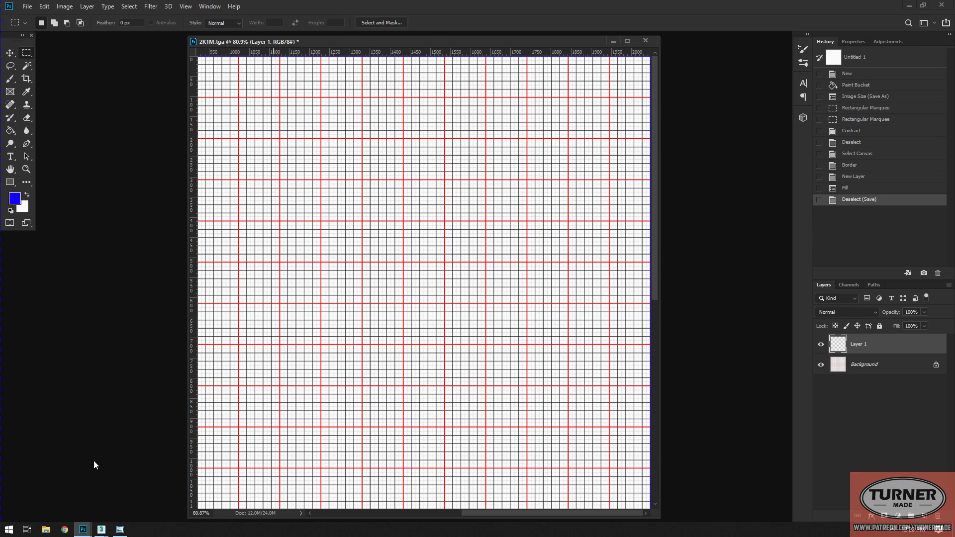
# Step: Switch to 3ds Max and examine the grid texture's spacing and blue border across the whole rug
pyautogui.click(68, 495)
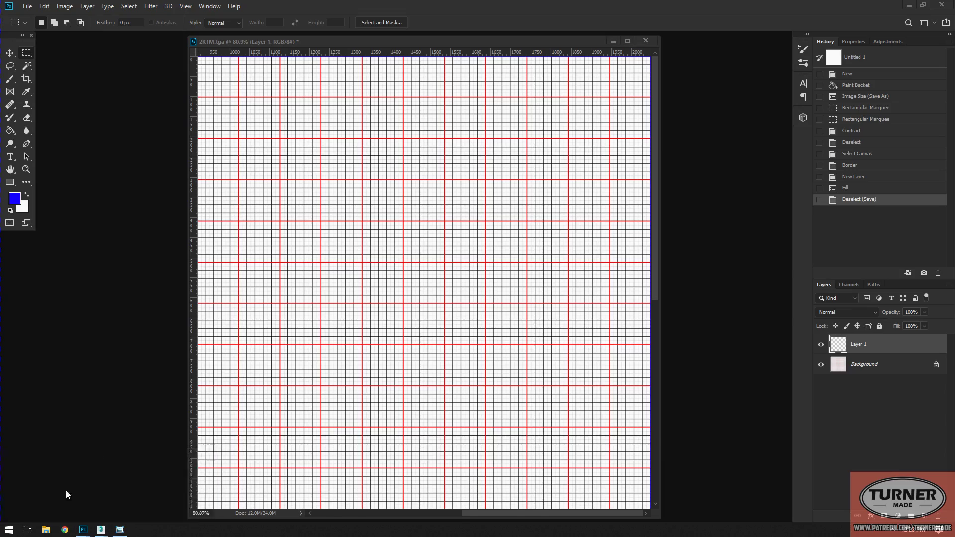
pyautogui.keyDown('alt'); pyautogui.moveTo(481, 216); pyautogui.dragTo(248, 173, button='middle'); pyautogui.keyUp('alt')
pyautogui.keyDown('alt'); pyautogui.moveTo(333, 190); pyautogui.dragTo(253, 166, button='middle'); pyautogui.keyUp('alt')
pyautogui.moveTo(413, 190); pyautogui.dragTo(471, 264, button='middle')
pyautogui.scroll(6, 450, 209)
pyautogui.scroll(-4, 449, 205)
pyautogui.scroll(-4, 403, 209)
pyautogui.moveTo(214, 187); pyautogui.dragTo(337, 226, button='middle')
pyautogui.scroll(12, 276, 217)
pyautogui.keyDown('alt'); pyautogui.moveTo(423, 237); pyautogui.dragTo(413, 179, button='middle'); pyautogui.keyUp('alt')
pyautogui.scroll(-4, 355, 246)
pyautogui.scroll(-2, 380, 211)
pyautogui.scroll(-2, 380, 210)
pyautogui.moveTo(330, 205); pyautogui.dragTo(510, 188, button='middle')
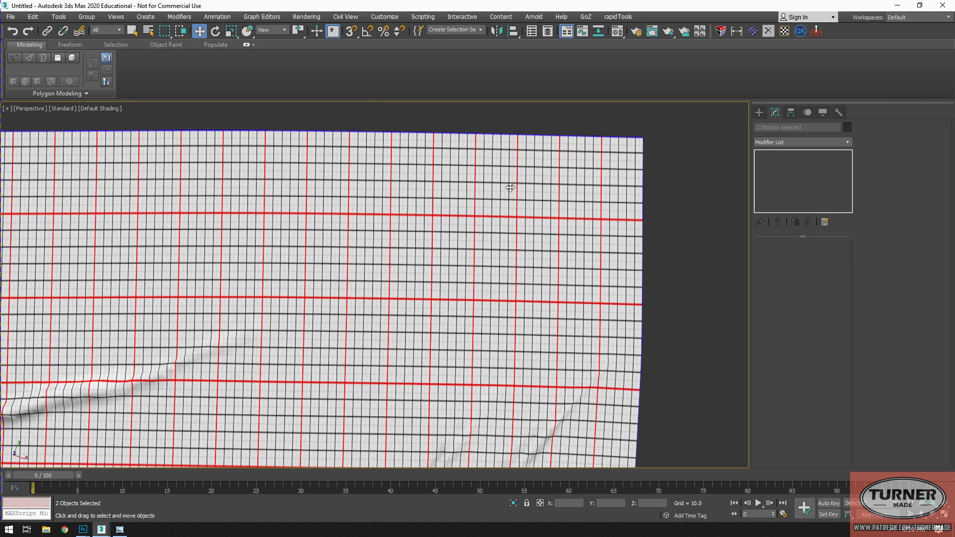
pyautogui.moveTo(422, 245); pyautogui.dragTo(437, 223, button='middle')
pyautogui.scroll(-3, 437, 224)
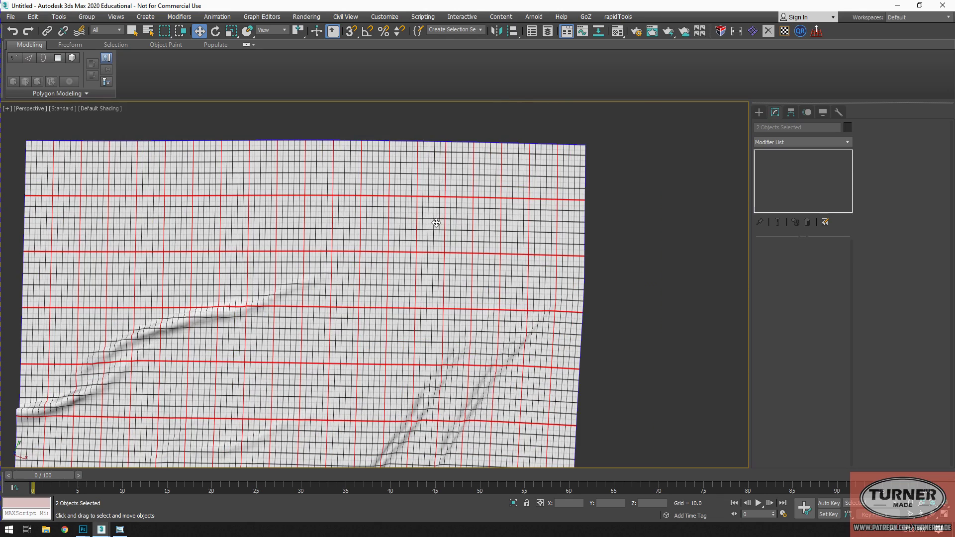
pyautogui.keyDown('alt'); pyautogui.moveTo(519, 220); pyautogui.dragTo(427, 204, button='middle'); pyautogui.keyUp('alt')
pyautogui.scroll(-3, 426, 205)
pyautogui.keyDown('alt'); pyautogui.moveTo(348, 196); pyautogui.dragTo(380, 224, button='middle'); pyautogui.keyUp('alt')
pyautogui.moveTo(380, 224); pyautogui.dragTo(502, 271, button='middle')
pyautogui.keyDown('alt'); pyautogui.moveTo(430, 233); pyautogui.dragTo(506, 278, button='middle'); pyautogui.keyUp('alt')
pyautogui.keyDown('alt'); pyautogui.moveTo(417, 216); pyautogui.dragTo(425, 213, button='middle'); pyautogui.keyUp('alt')
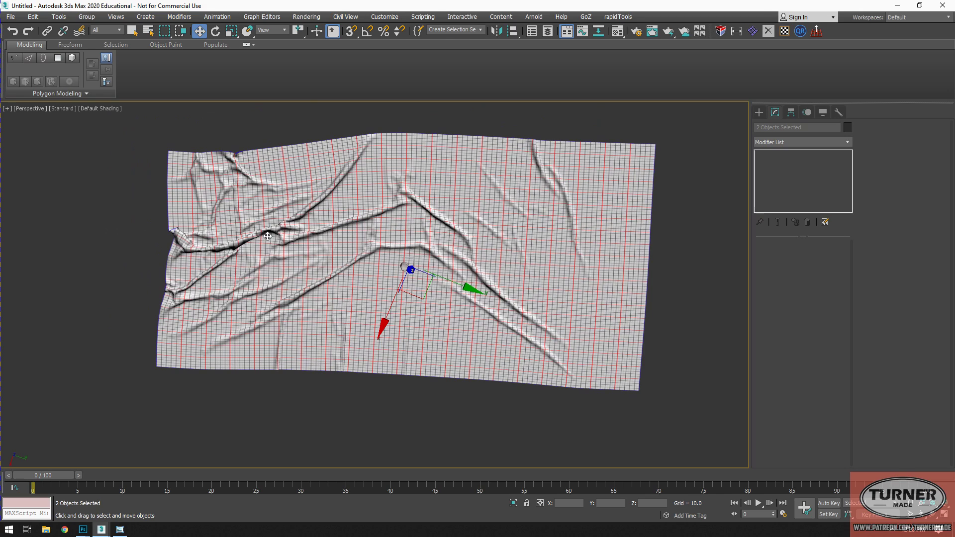
pyautogui.keyDown('alt'); pyautogui.moveTo(423, 272); pyautogui.dragTo(431, 259, button='middle'); pyautogui.keyUp('alt')
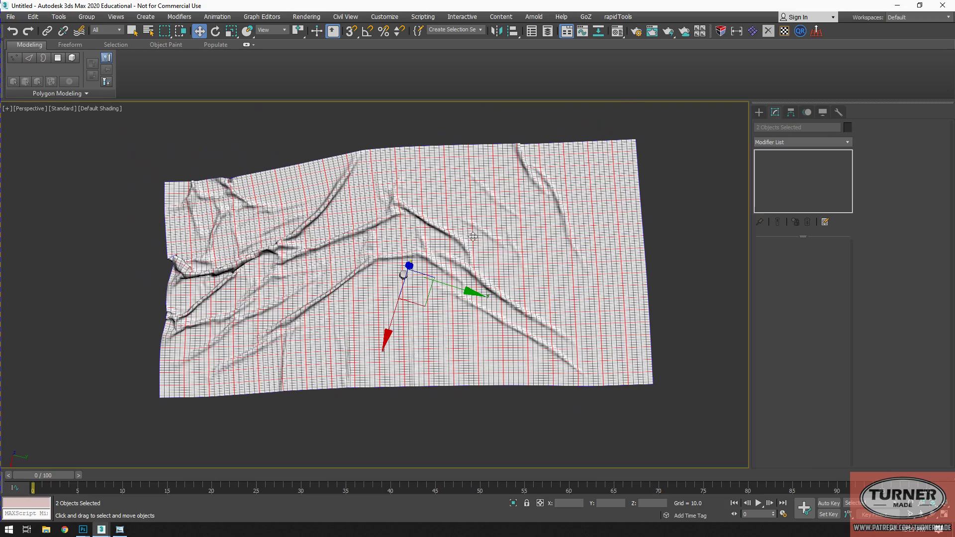
# Step: Compare the size of the grid squares on the can with those on the rug beneath it
pyautogui.keyDown('alt'); pyautogui.moveTo(433, 349); pyautogui.dragTo(448, 291, button='middle'); pyautogui.keyUp('alt')
pyautogui.scroll(5, 416, 333)
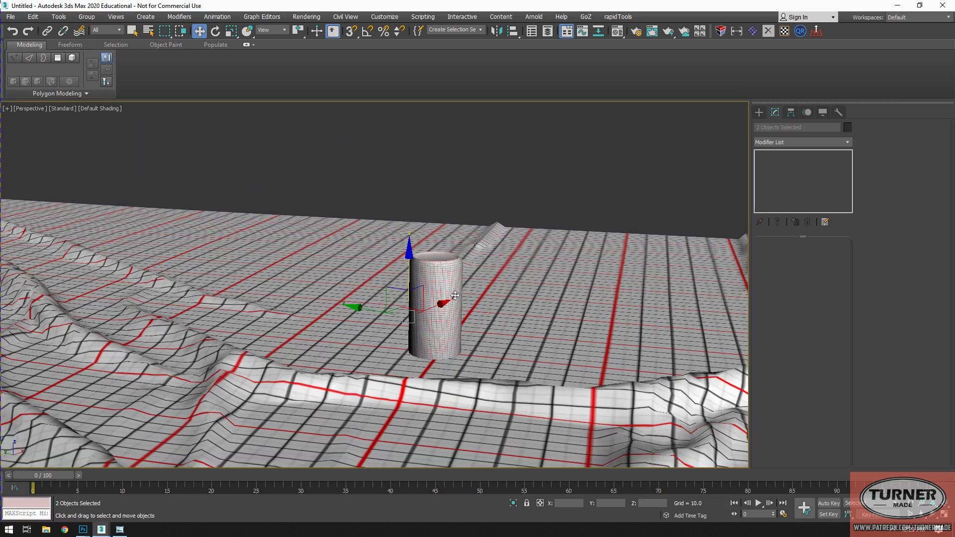
pyautogui.scroll(5, 447, 291)
pyautogui.keyDown('alt'); pyautogui.moveTo(518, 279); pyautogui.dragTo(385, 306, button='middle'); pyautogui.keyUp('alt')
pyautogui.scroll(-5, 324, 155)
pyautogui.scroll(4, 385, 306)
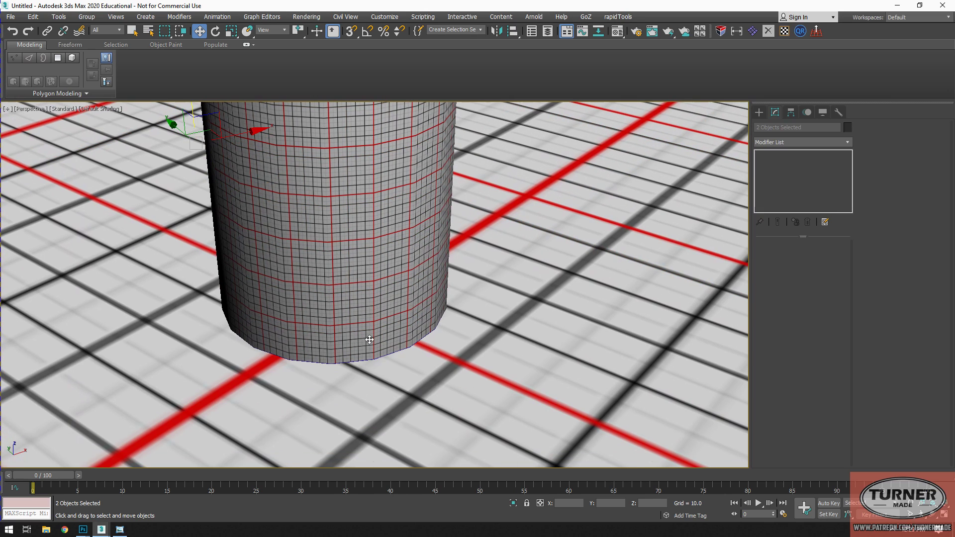
pyautogui.scroll(-6, 373, 339)
pyautogui.keyDown('alt'); pyautogui.moveTo(373, 343); pyautogui.dragTo(374, 348, button='middle'); pyautogui.keyUp('alt')
pyautogui.scroll(5, 369, 334)
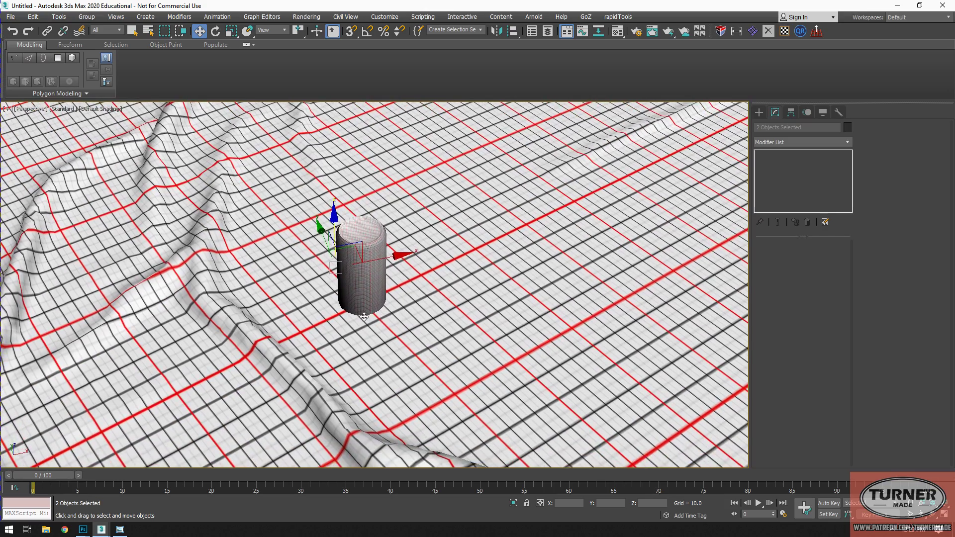
pyautogui.scroll(-2, 407, 302)
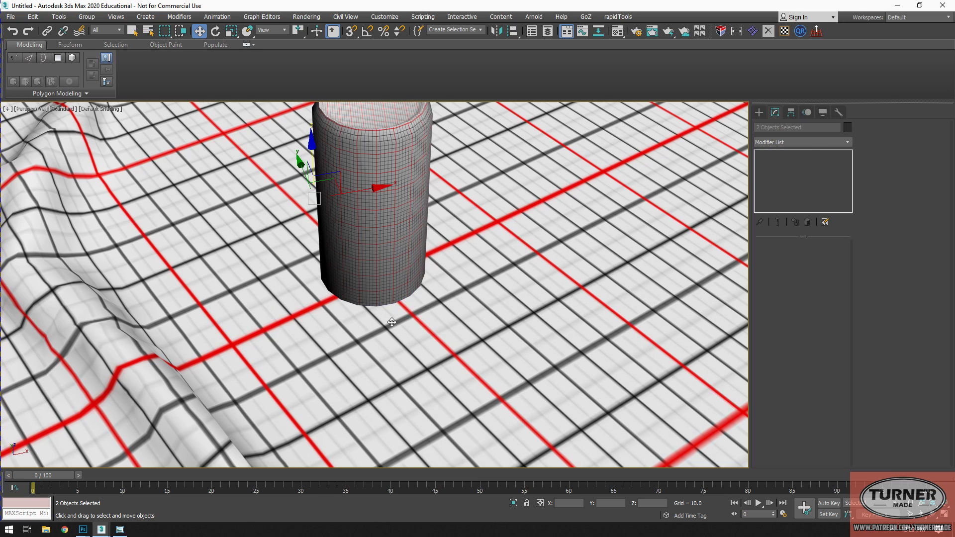
pyautogui.keyDown('alt'); pyautogui.moveTo(402, 296); pyautogui.dragTo(444, 316, button='middle'); pyautogui.keyUp('alt')
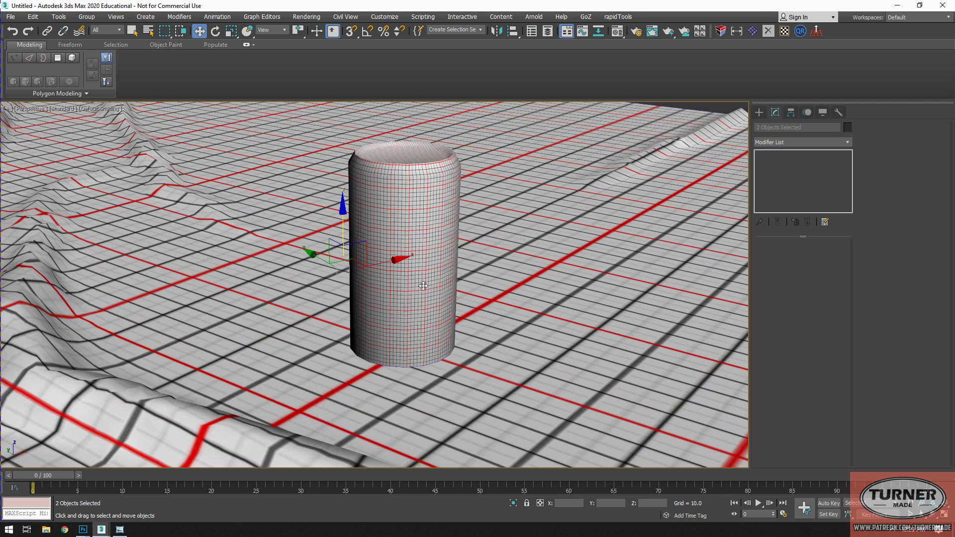
# Step: Open the Material Editor and rename the grid material Rug
pyautogui.press('m')
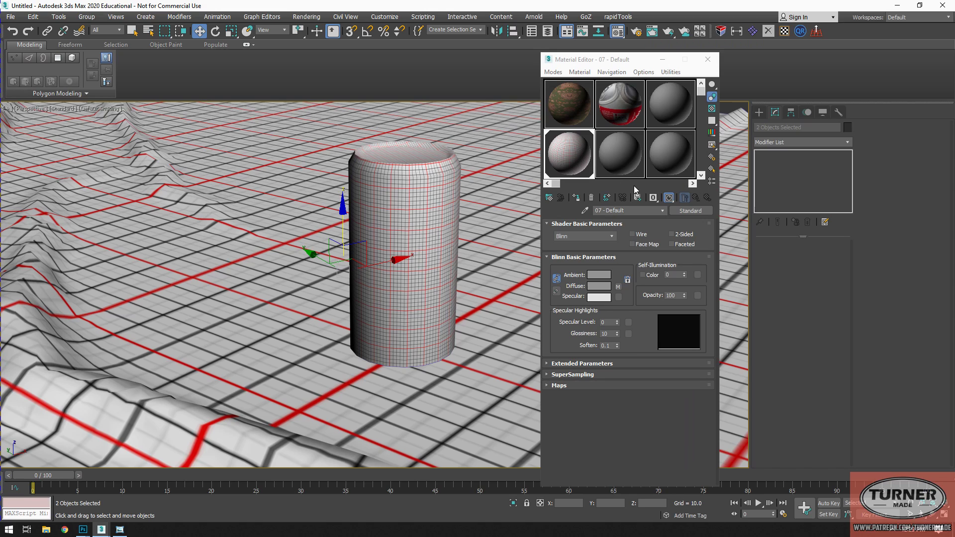
pyautogui.click(629, 210)
pyautogui.write('Rug')
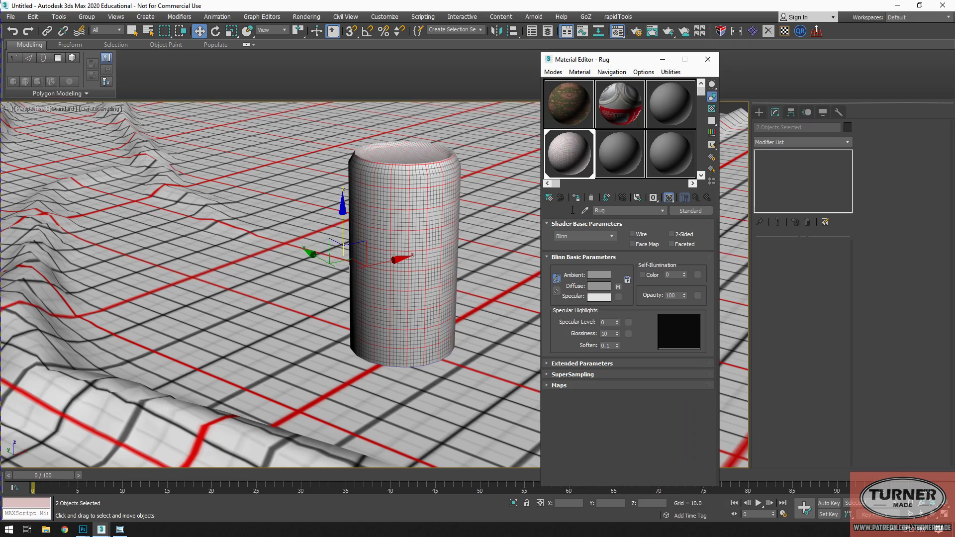
# Step: Set the V tiling of the Rug material's diffuse bitmap to 2.0 and return to the parent material
pyautogui.keyDown('alt'); pyautogui.moveTo(321, 217); pyautogui.dragTo(333, 222, button='middle'); pyautogui.keyUp('alt')
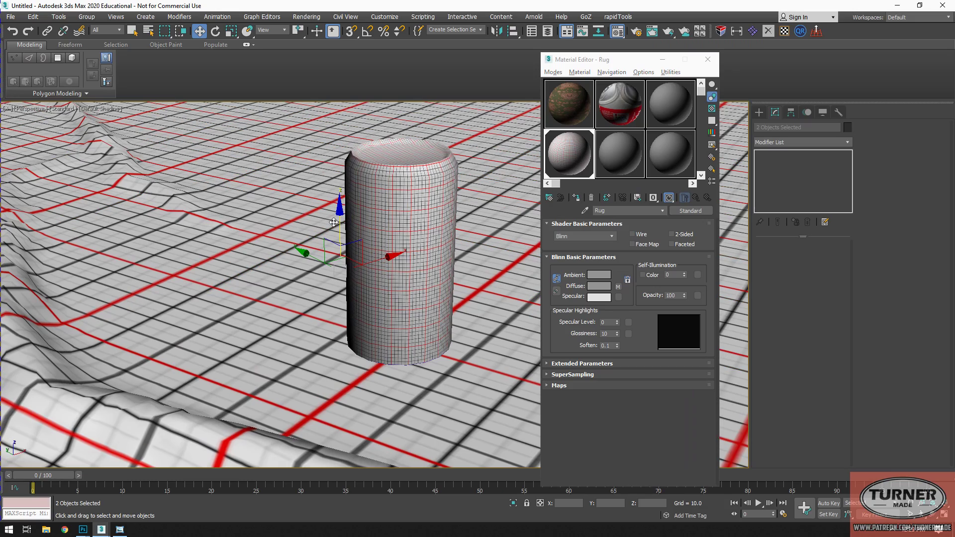
pyautogui.scroll(-5, 337, 227)
pyautogui.keyDown('alt'); pyautogui.moveTo(337, 221); pyautogui.dragTo(306, 255, button='middle'); pyautogui.keyUp('alt')
pyautogui.scroll(-2, 138, 260)
pyautogui.scroll(4, 306, 255)
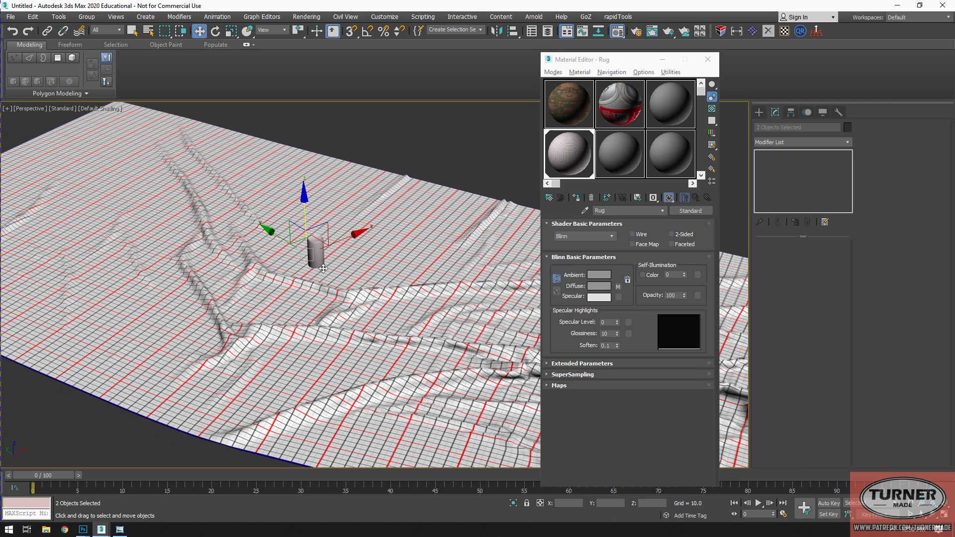
pyautogui.click(621, 288)
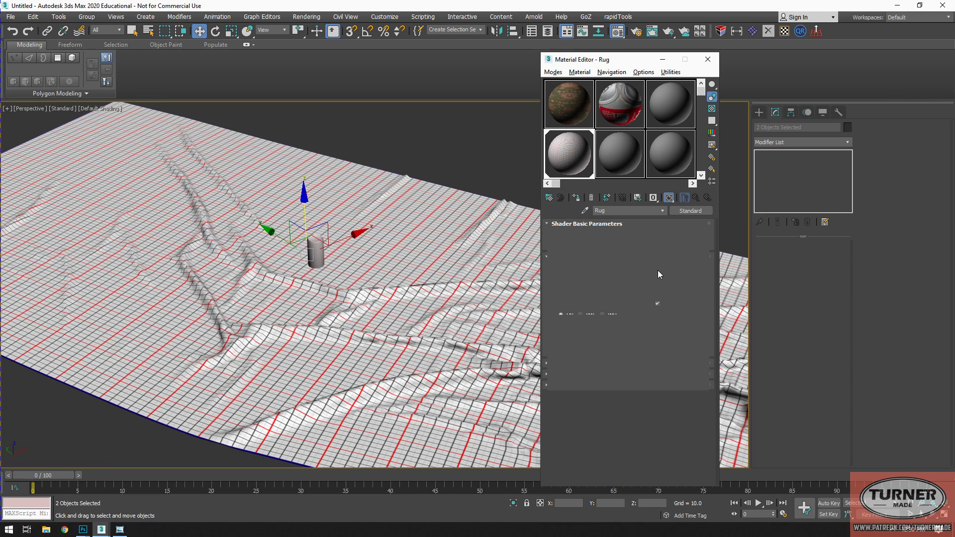
pyautogui.click(608, 282)
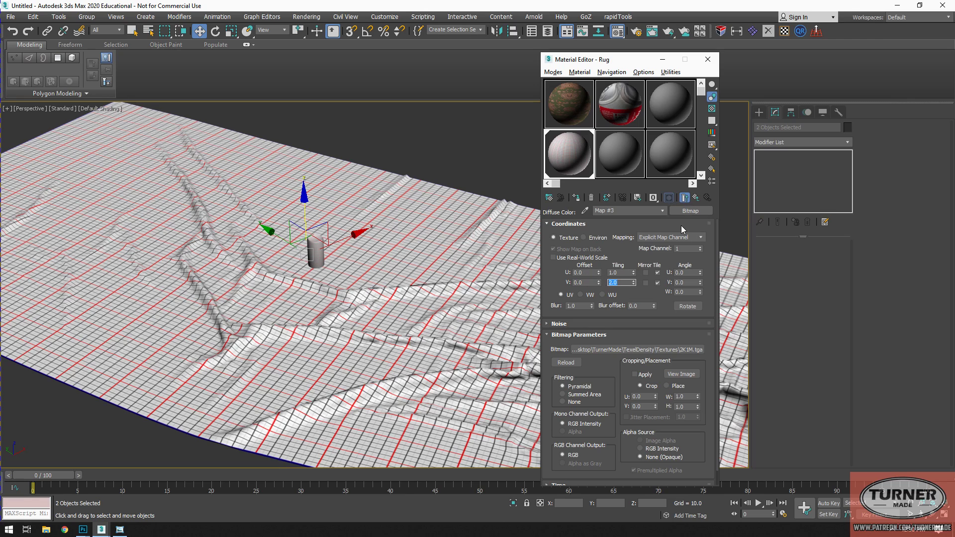
pyautogui.click(695, 199)
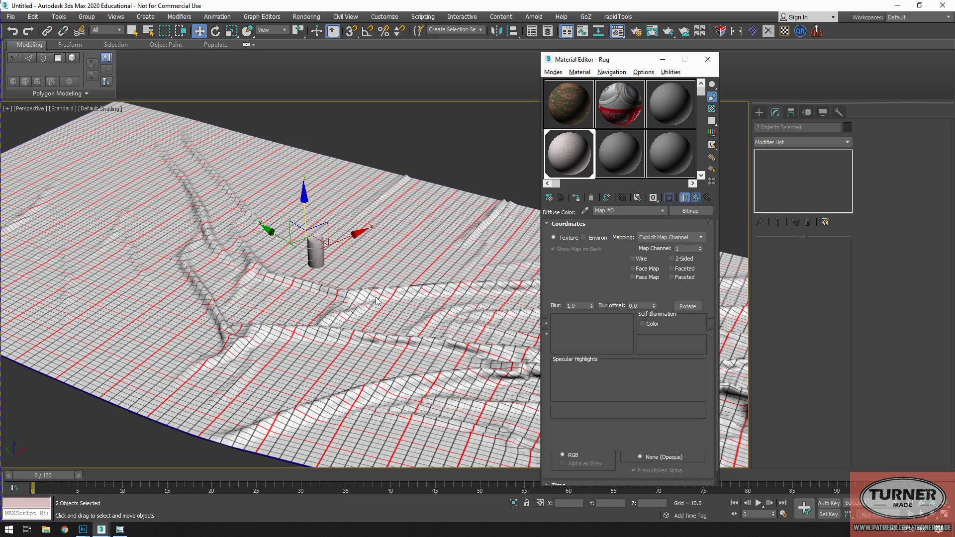
# Step: Examine the grid squares and blue tile seams across the rug, including the area around the can
pyautogui.keyDown('alt'); pyautogui.moveTo(396, 286); pyautogui.dragTo(274, 256, button='middle'); pyautogui.keyUp('alt')
pyautogui.scroll(-3, 354, 307)
pyautogui.scroll(-3, 396, 307)
pyautogui.scroll(3, 337, 268)
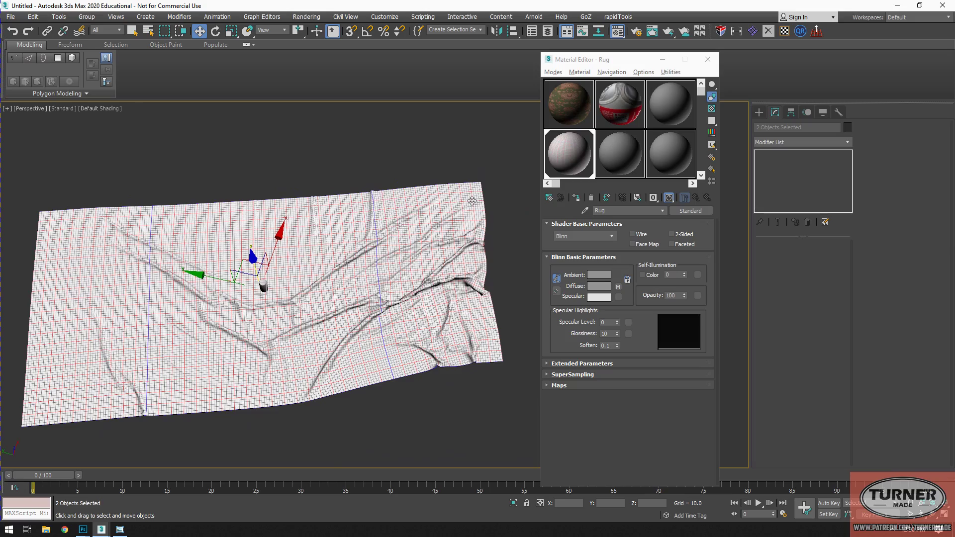
pyautogui.scroll(5, 387, 256)
pyautogui.scroll(-6, 387, 256)
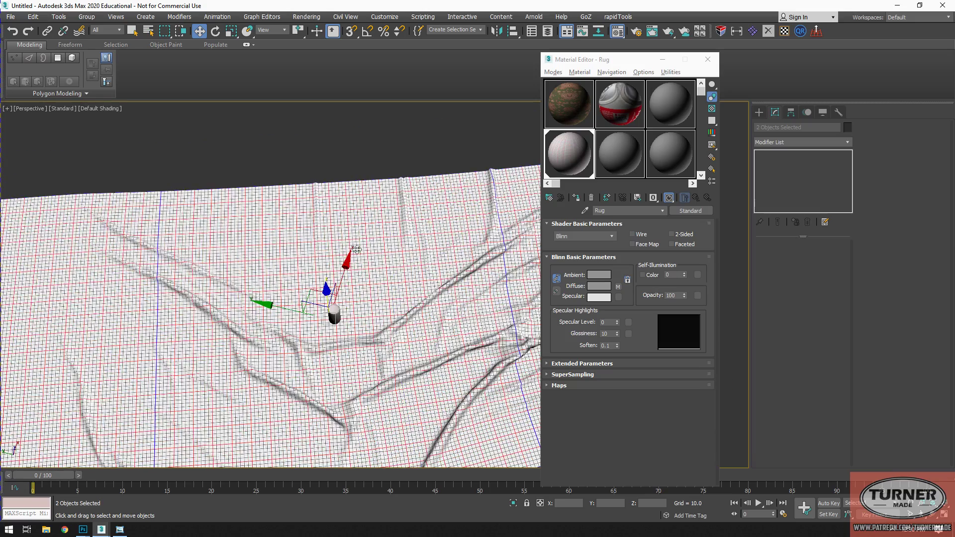
# Step: Set up an unused Material Editor sample slot as a new material named can
pyautogui.keyDown('alt'); pyautogui.moveTo(338, 265); pyautogui.dragTo(318, 242, button='middle'); pyautogui.keyUp('alt')
pyautogui.scroll(5, 319, 242)
pyautogui.keyDown('alt'); pyautogui.moveTo(395, 279); pyautogui.dragTo(352, 284, button='middle'); pyautogui.keyUp('alt')
pyautogui.scroll(6, 352, 284)
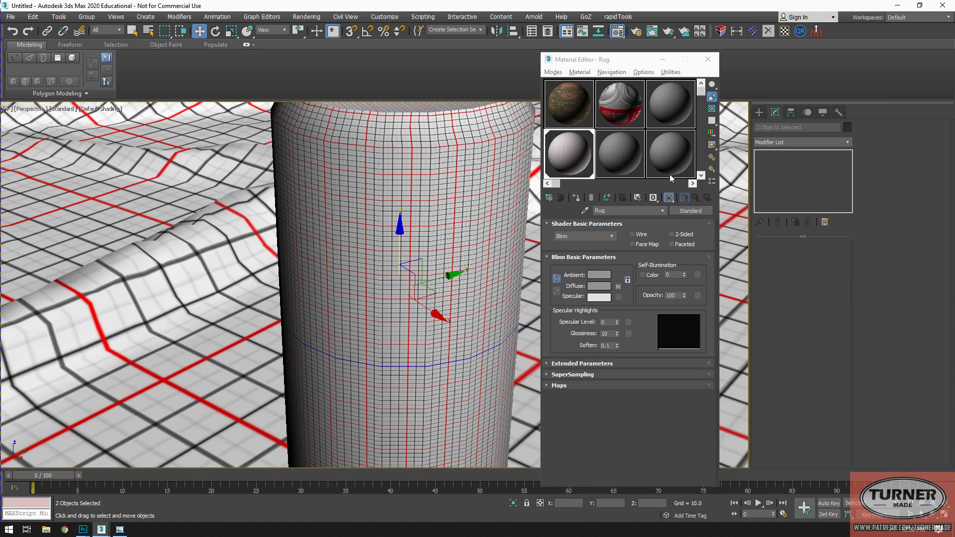
pyautogui.click(615, 159)
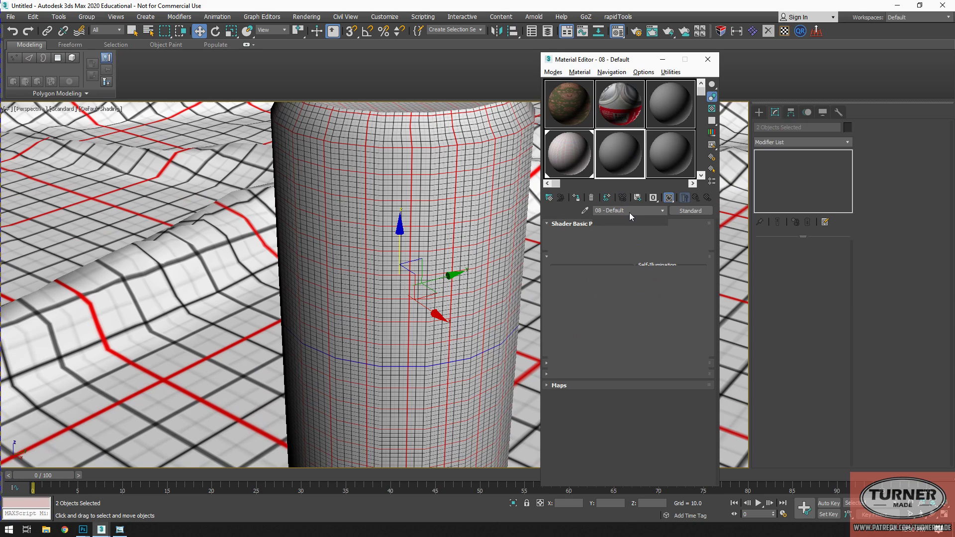
pyautogui.moveTo(629, 211); pyautogui.dragTo(545, 207)
pyautogui.write('cam')
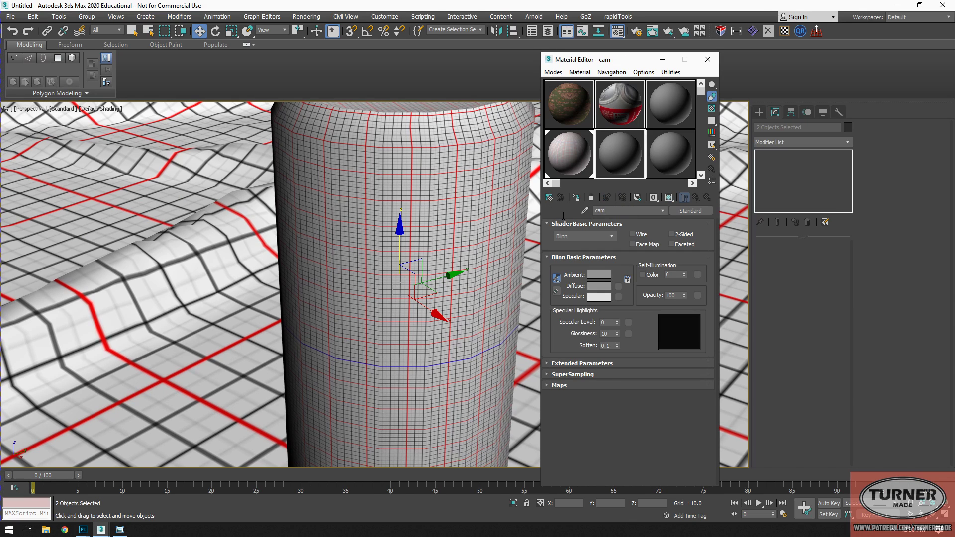
# Step: Load the 2K1M.tga bitmap as the can material's diffuse map and return to the parent material
pyautogui.click(618, 286)
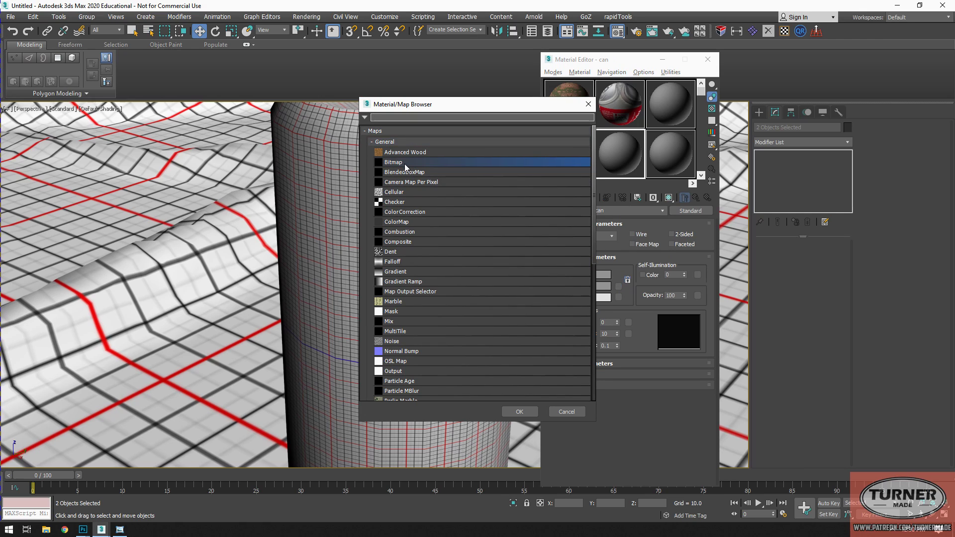
pyautogui.doubleClick(405, 163)
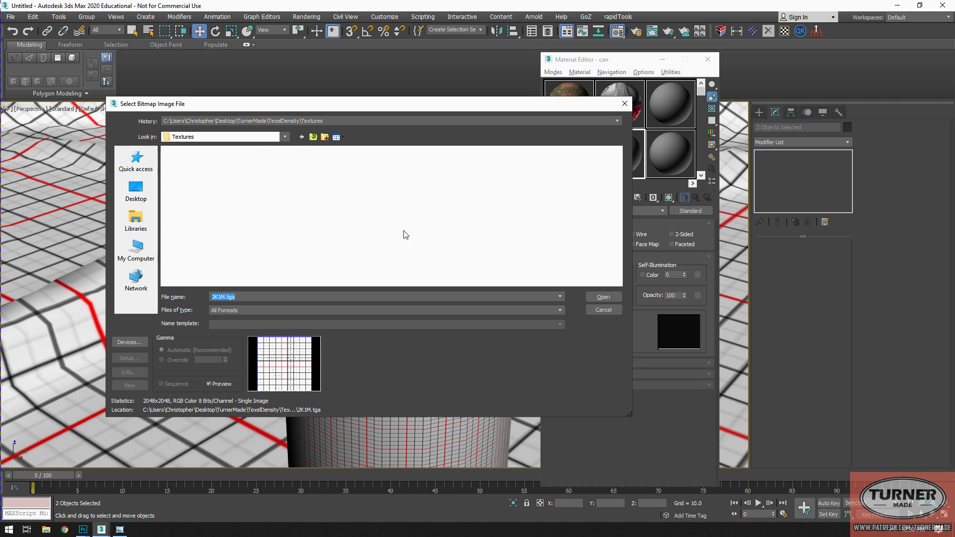
pyautogui.doubleClick(194, 176)
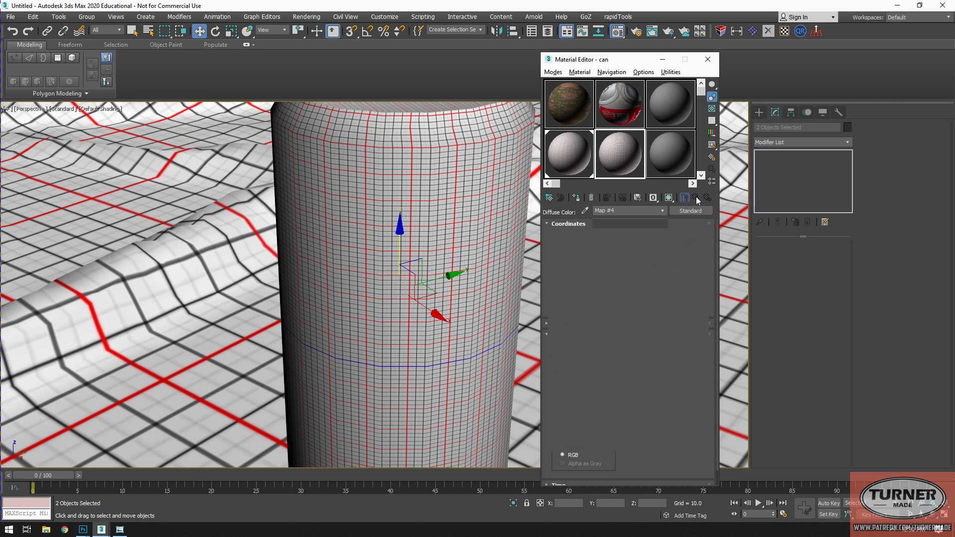
pyautogui.click(698, 199)
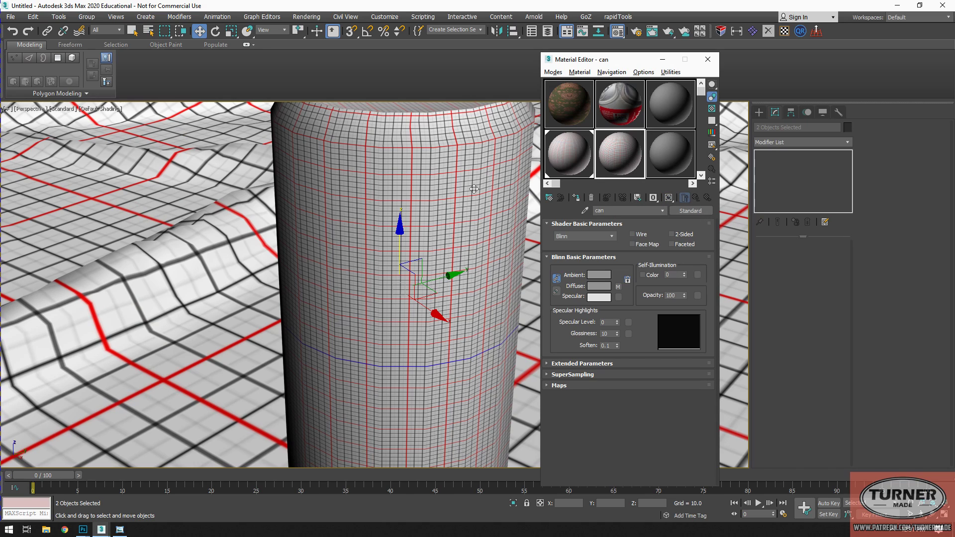
# Step: Assign the can material to the can object and show the material's map in the viewport without edged faces
pyautogui.press('F4')
pyautogui.click(405, 228)
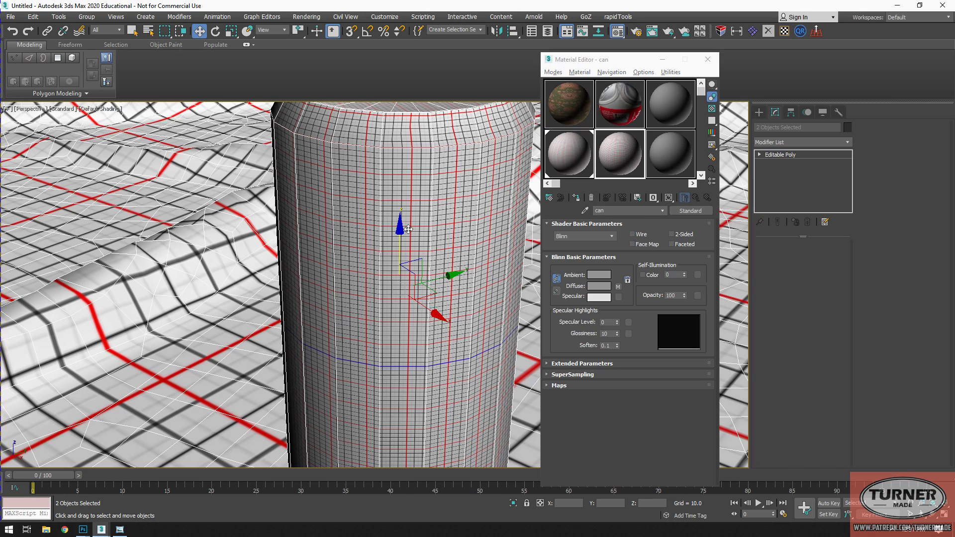
pyautogui.click(408, 230)
pyautogui.scroll(-5, 408, 229)
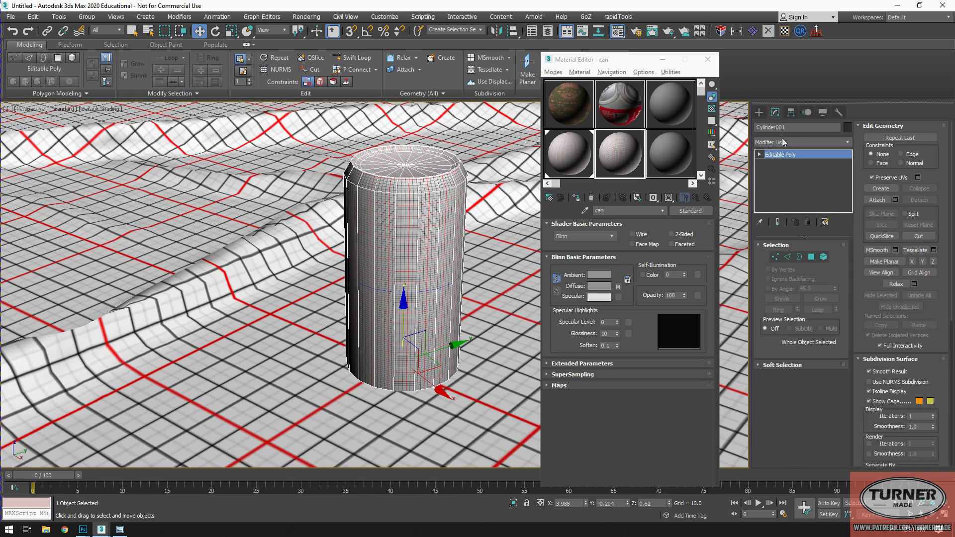
pyautogui.click(576, 197)
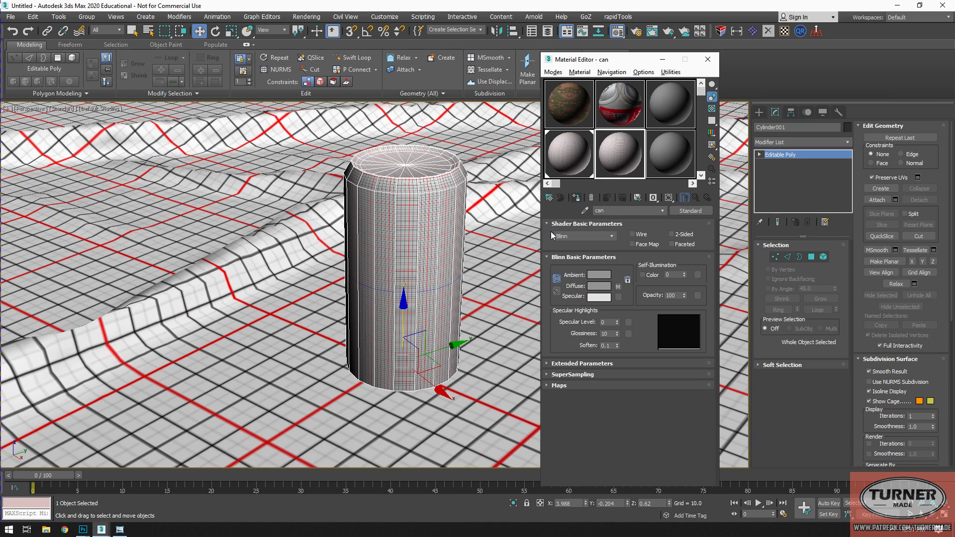
pyautogui.click(671, 199)
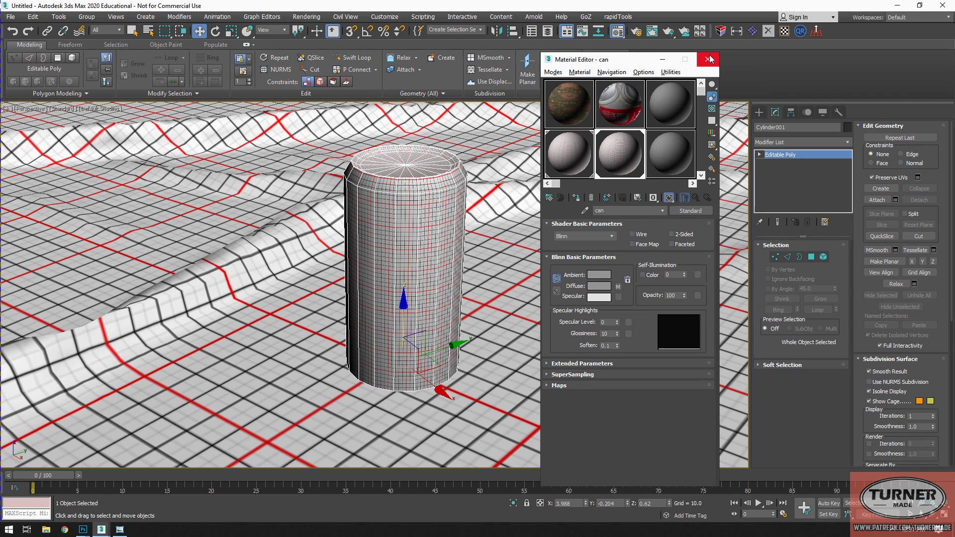
pyautogui.scroll(5, 418, 194)
pyautogui.press('F4')
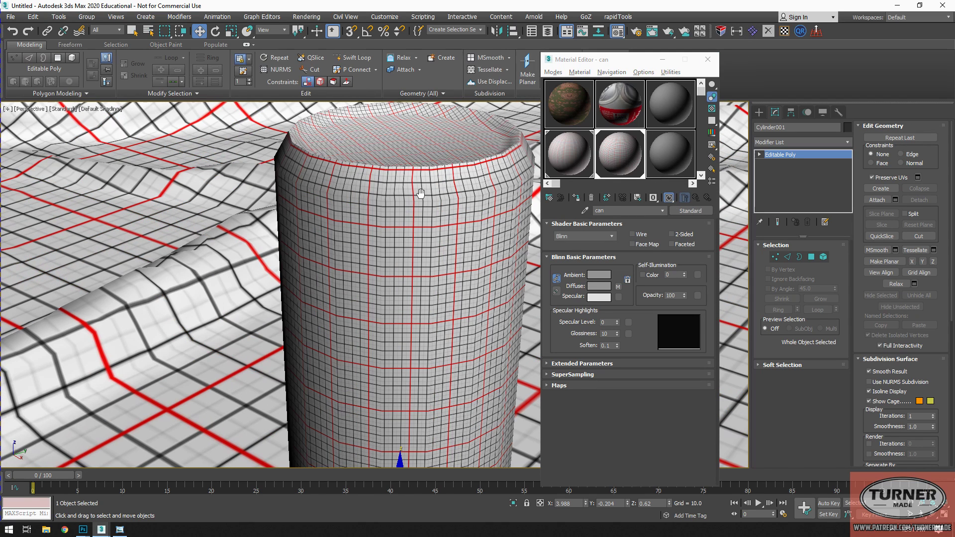
# Step: Compare the grid squares on the can with those on the rug from several distances and angles
pyautogui.scroll(-6, 418, 195)
pyautogui.keyDown('alt'); pyautogui.moveTo(419, 194); pyautogui.dragTo(380, 240, button='middle'); pyautogui.keyUp('alt')
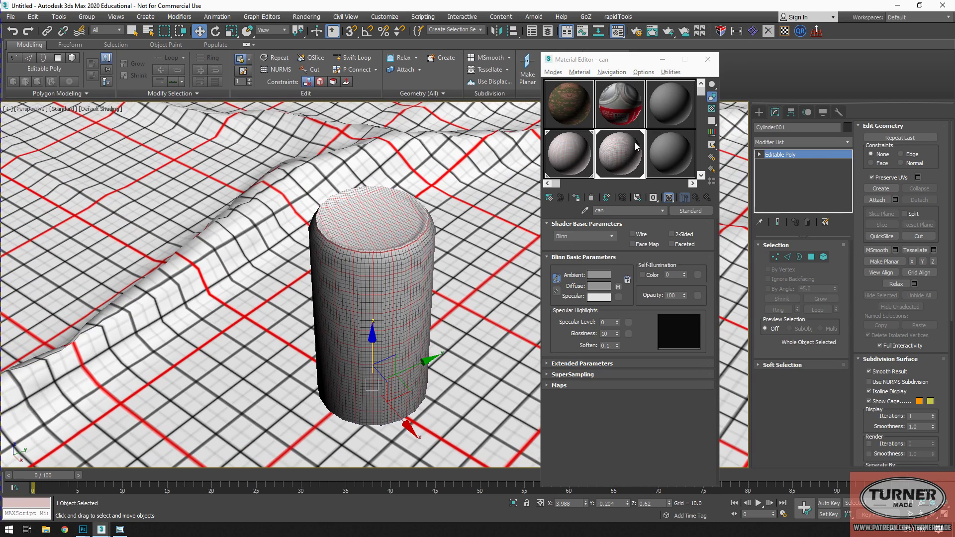
pyautogui.scroll(10, 318, 278)
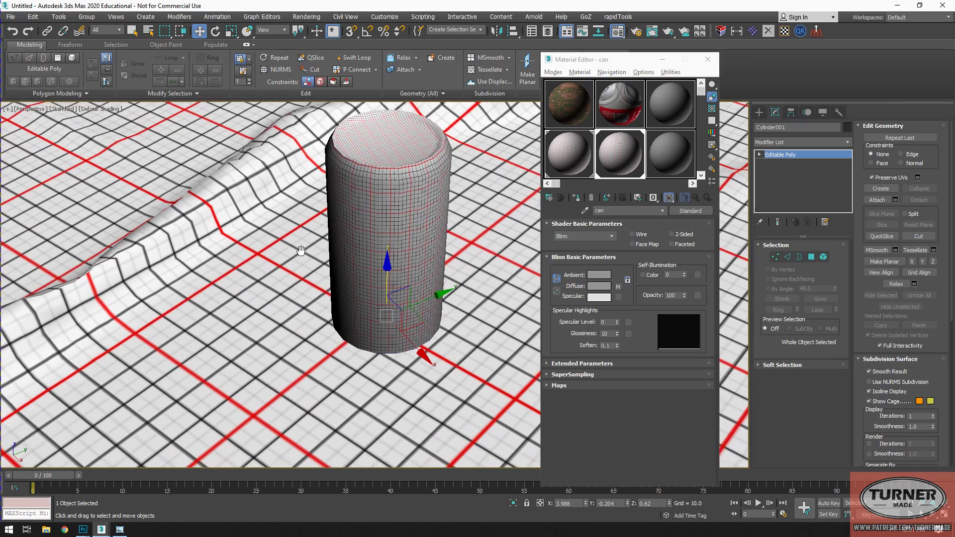
pyautogui.scroll(-2, 364, 281)
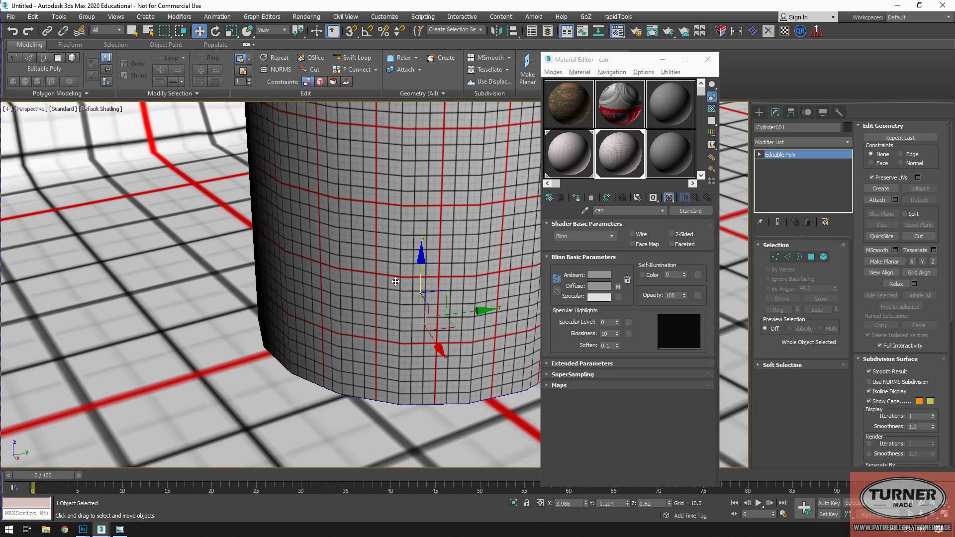
pyautogui.scroll(-6, 391, 274)
pyautogui.keyDown('alt'); pyautogui.moveTo(391, 273); pyautogui.dragTo(296, 297, button='middle'); pyautogui.keyUp('alt')
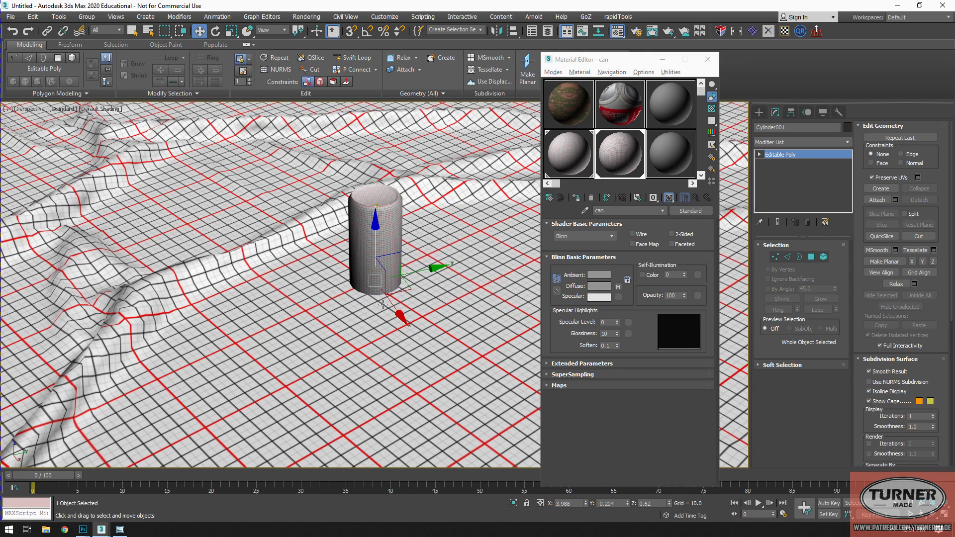
pyautogui.moveTo(238, 225); pyautogui.dragTo(237, 242, button='middle')
pyautogui.scroll(5, 291, 237)
pyautogui.moveTo(386, 236); pyautogui.dragTo(325, 236, button='middle')
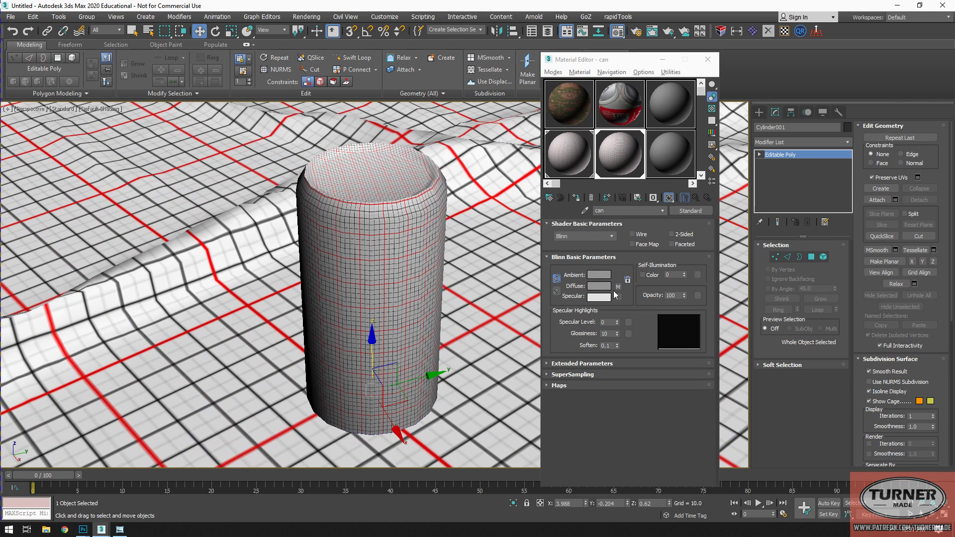
# Step: Try U and V tiling of 0.25 on the can material's diffuse bitmap and compare its grid with the rug
pyautogui.click(619, 288)
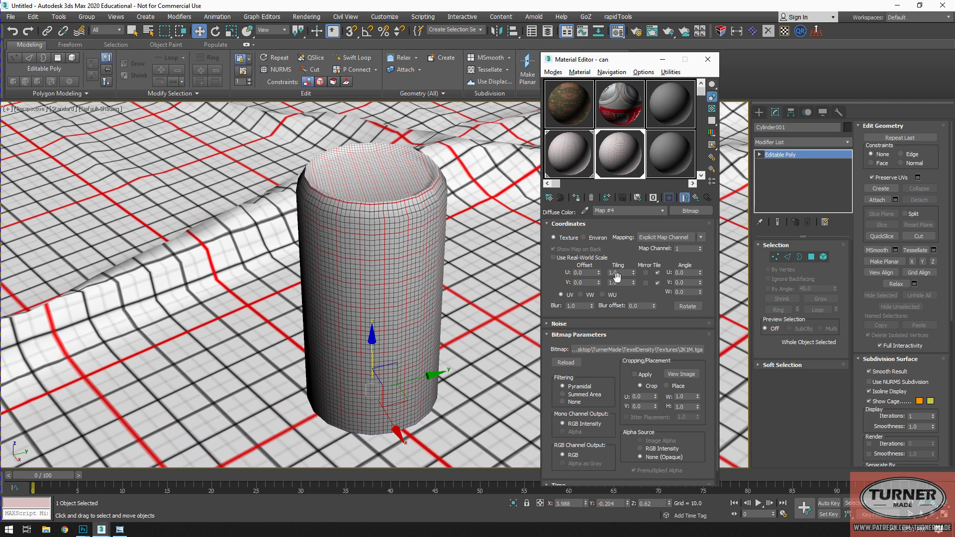
pyautogui.doubleClick(620, 273)
pyautogui.write('.25')
pyautogui.doubleClick(621, 283)
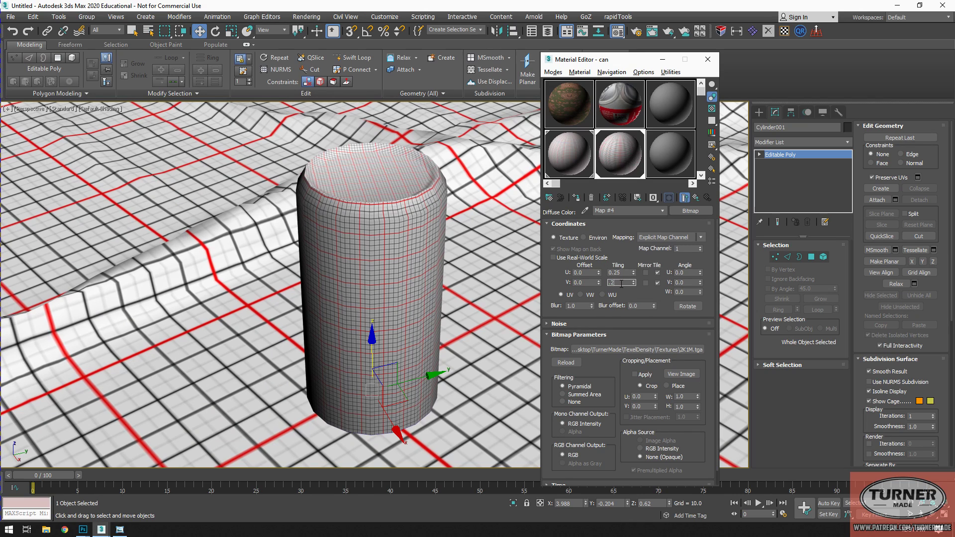
pyautogui.press('Return')
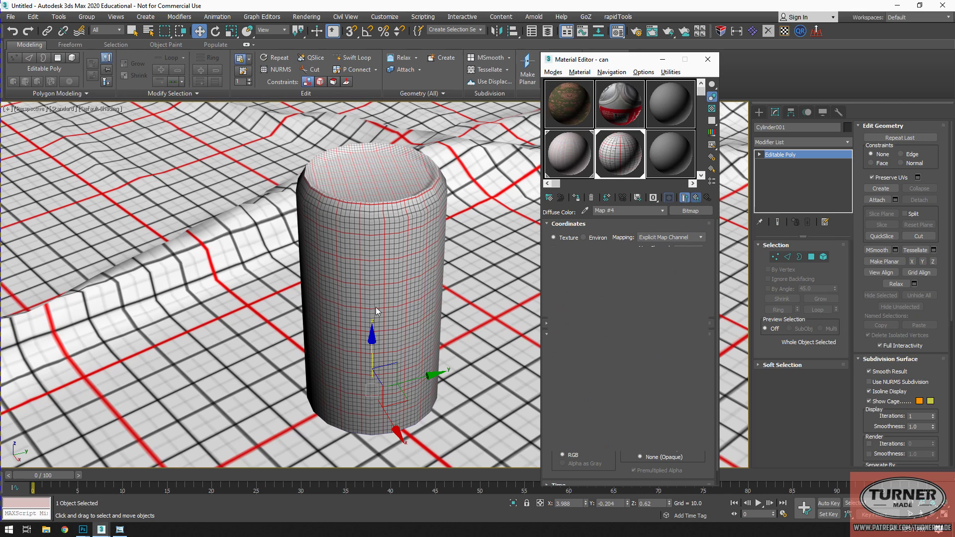
pyautogui.moveTo(422, 298)
pyautogui.keyDown('alt'); pyautogui.mouseDown(button='middle')
pyautogui.moveTo(402, 271)
pyautogui.moveTo(423, 283)
pyautogui.mouseUp(button='middle'); pyautogui.keyUp('alt')
pyautogui.moveTo(328, 348); pyautogui.dragTo(337, 314, button='middle')
pyautogui.scroll(5, 337, 313)
pyautogui.scroll(-3, 337, 314)
pyautogui.scroll(-6, 387, 288)
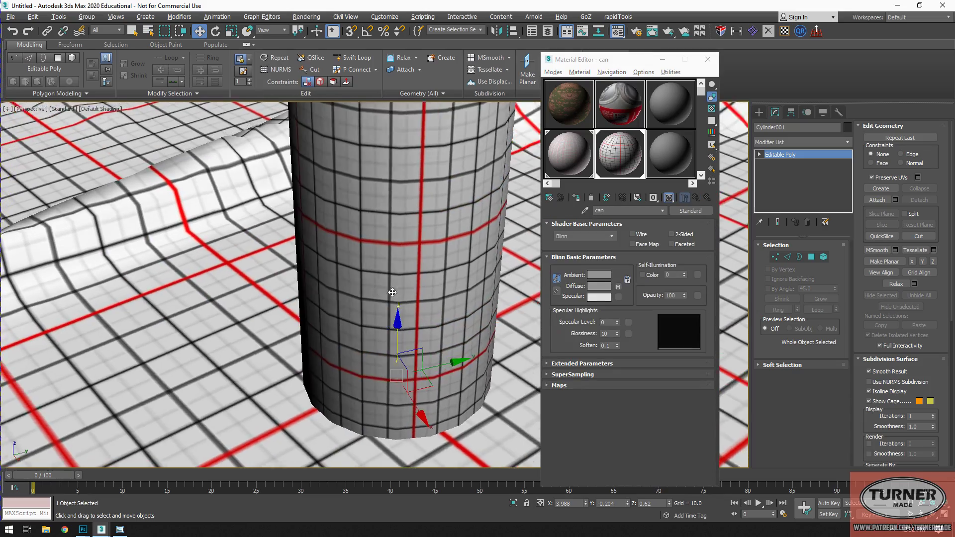
pyautogui.scroll(6, 350, 290)
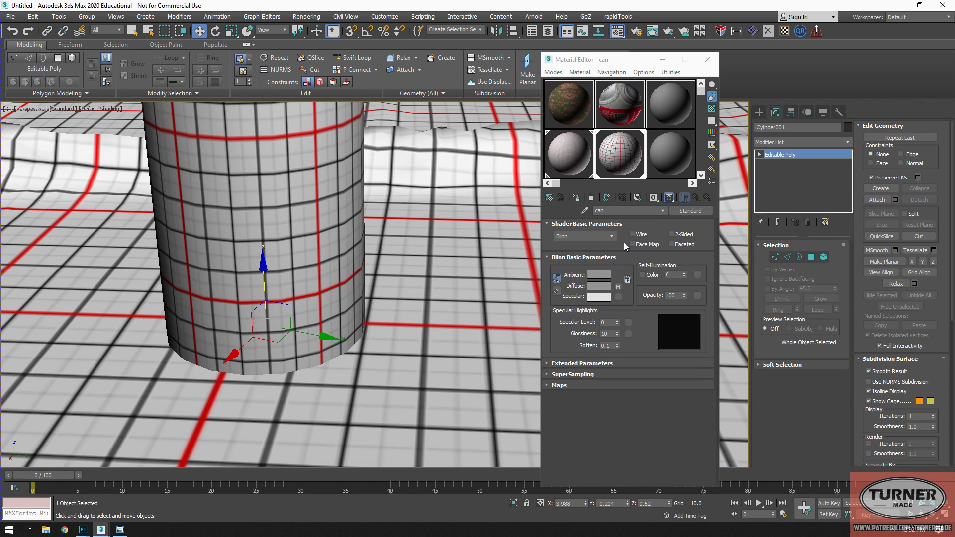
# Step: Set the U and V tiling of the can material's diffuse bitmap to 0.125 and return to the parent material
pyautogui.click(619, 287)
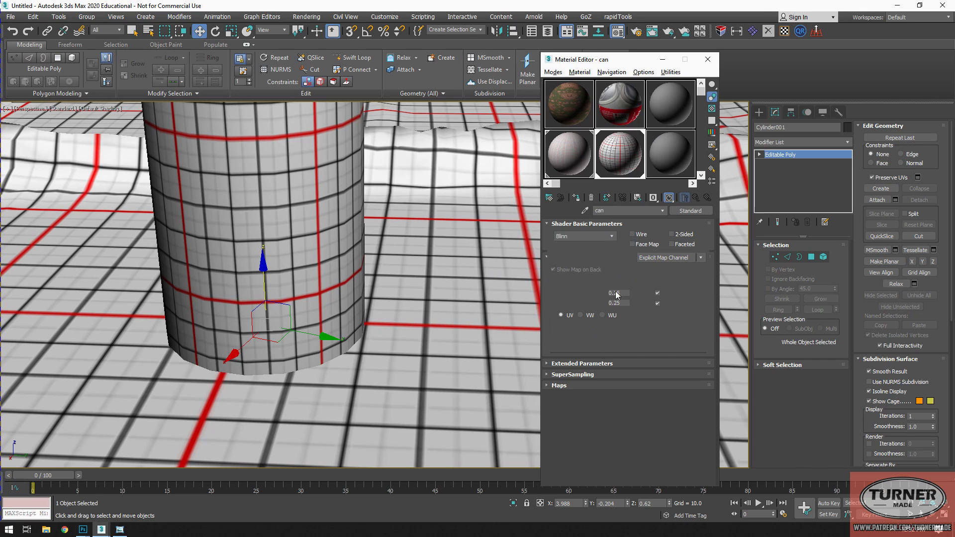
pyautogui.click(618, 286)
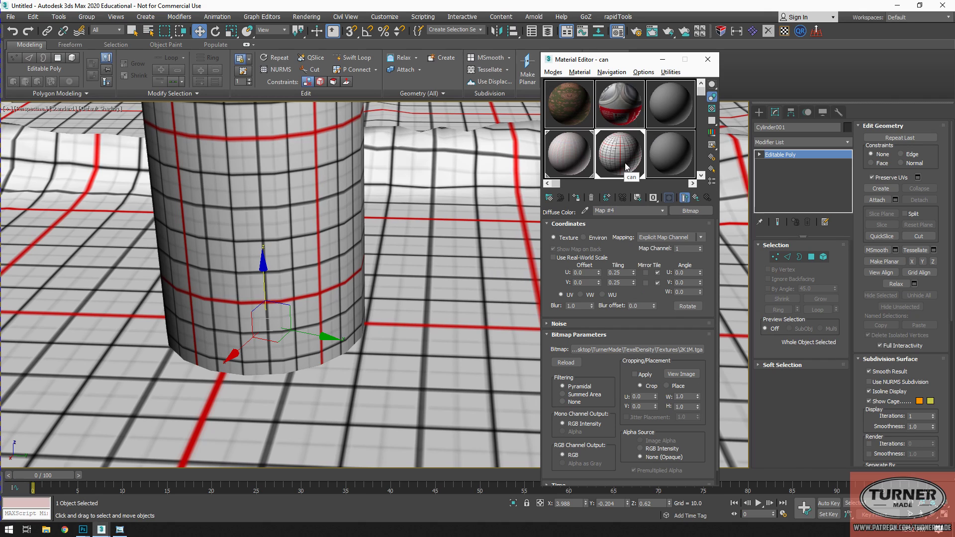
pyautogui.click(623, 273)
pyautogui.write('.1')
pyautogui.click(626, 282)
pyautogui.write('.125')
pyautogui.press('Return')
pyautogui.click(698, 199)
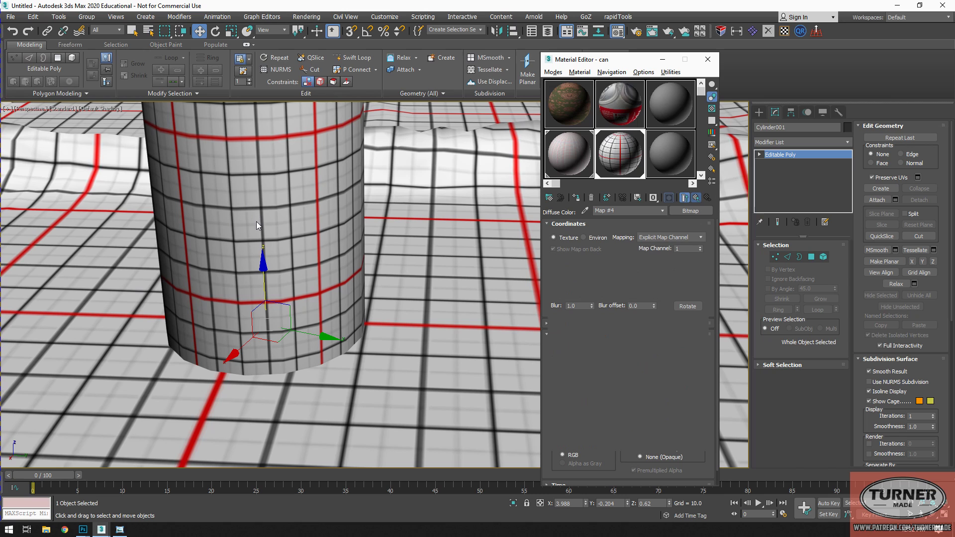
# Step: Examine the grid squares on the can's side and top against those on the surrounding rug
pyautogui.moveTo(318, 240); pyautogui.dragTo(309, 278, button='middle')
pyautogui.scroll(-3, 345, 275)
pyautogui.scroll(-3, 386, 273)
pyautogui.scroll(-3, 349, 279)
pyautogui.scroll(5, 334, 286)
pyautogui.scroll(4, 381, 275)
pyautogui.keyDown('alt'); pyautogui.moveTo(371, 272); pyautogui.dragTo(337, 300, button='middle'); pyautogui.keyUp('alt')
pyautogui.scroll(-4, 348, 269)
pyautogui.scroll(4, 339, 266)
pyautogui.scroll(4, 317, 234)
pyautogui.moveTo(328, 210); pyautogui.dragTo(321, 268, button='middle')
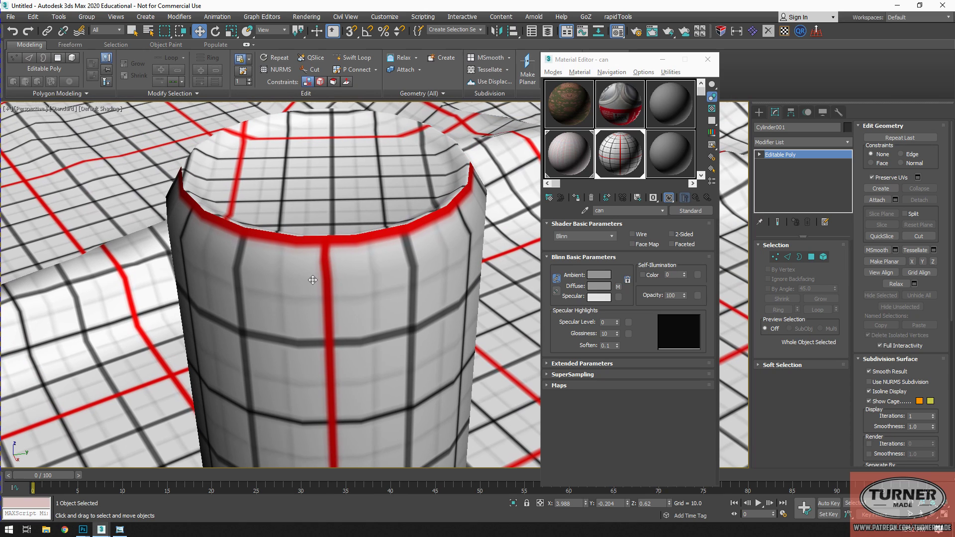
pyautogui.moveTo(310, 236); pyautogui.dragTo(315, 234, button='middle')
pyautogui.scroll(-4, 316, 235)
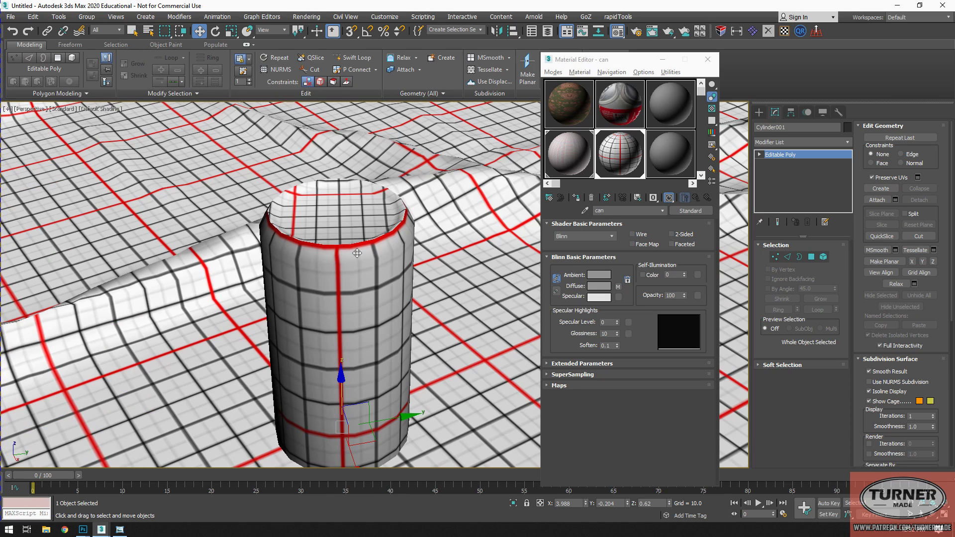
pyautogui.scroll(2, 339, 249)
pyautogui.moveTo(338, 279); pyautogui.dragTo(293, 216, button='middle')
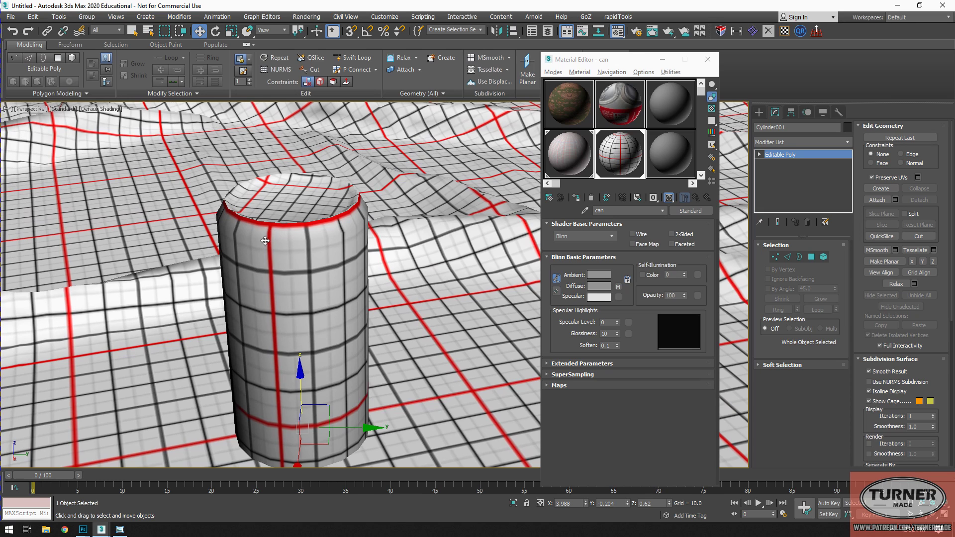
pyautogui.keyDown('alt'); pyautogui.moveTo(304, 207); pyautogui.dragTo(318, 268, button='middle'); pyautogui.keyUp('alt')
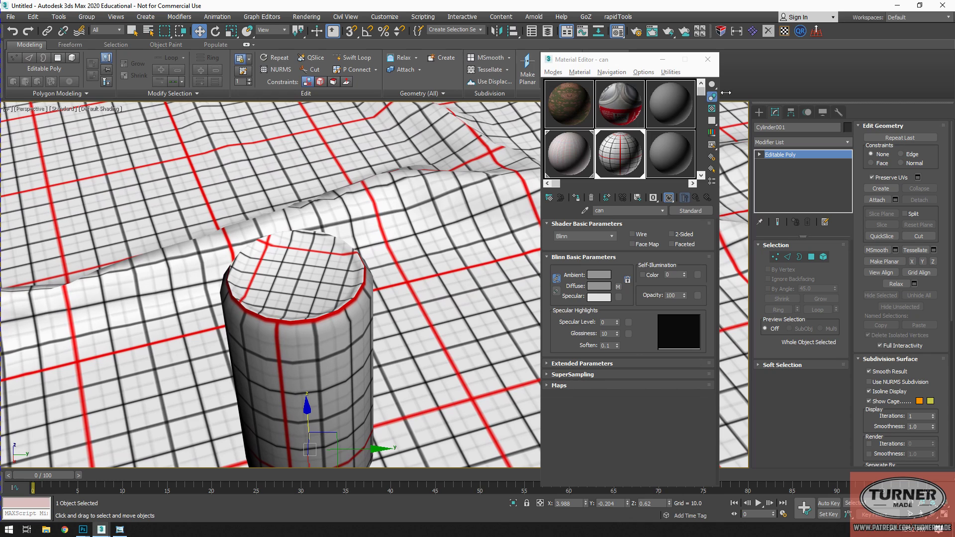
# Step: Close the Material Editor and show edged faces in the viewport
pyautogui.click(707, 59)
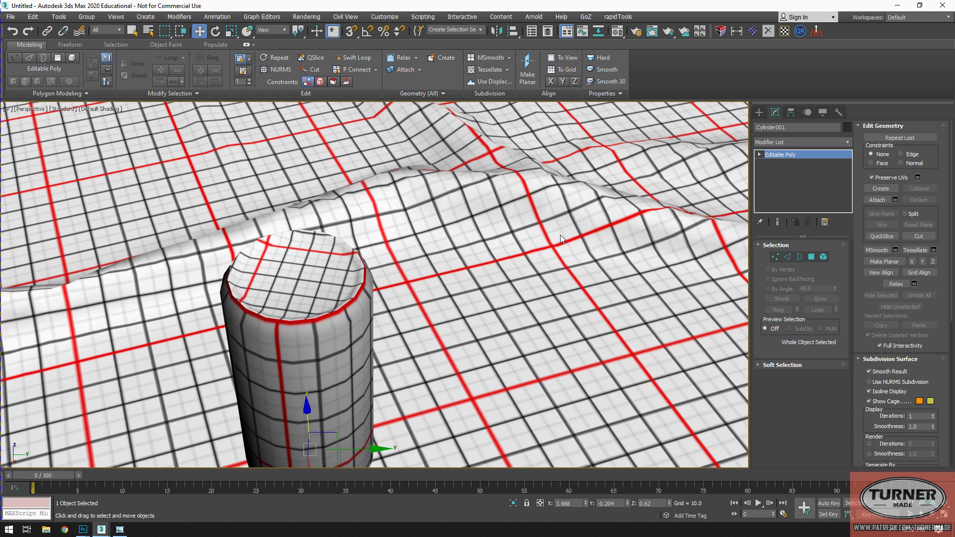
pyautogui.press('F4')
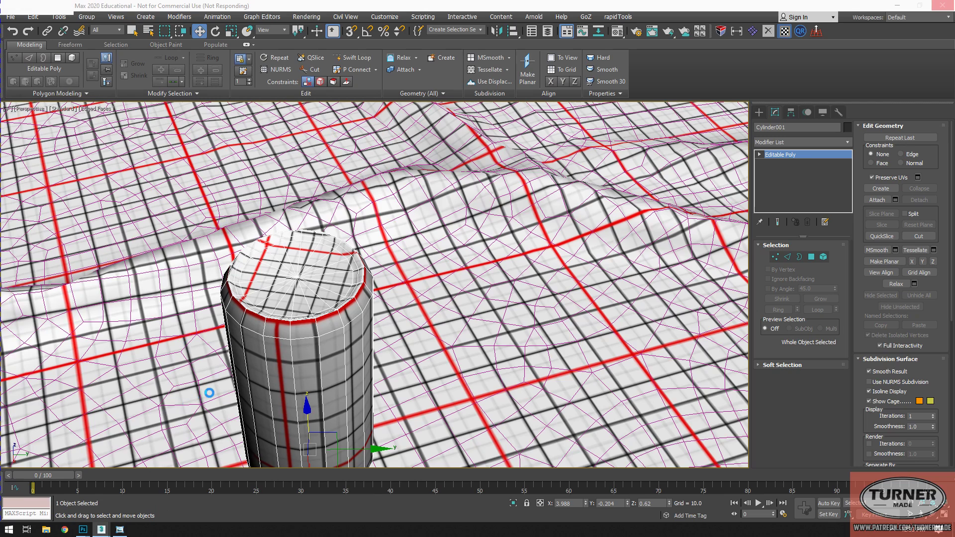
# Step: Switch back to the untitled 3ds Max scene and bring the can into view beside its UV layout
pyautogui.moveTo(101, 531)
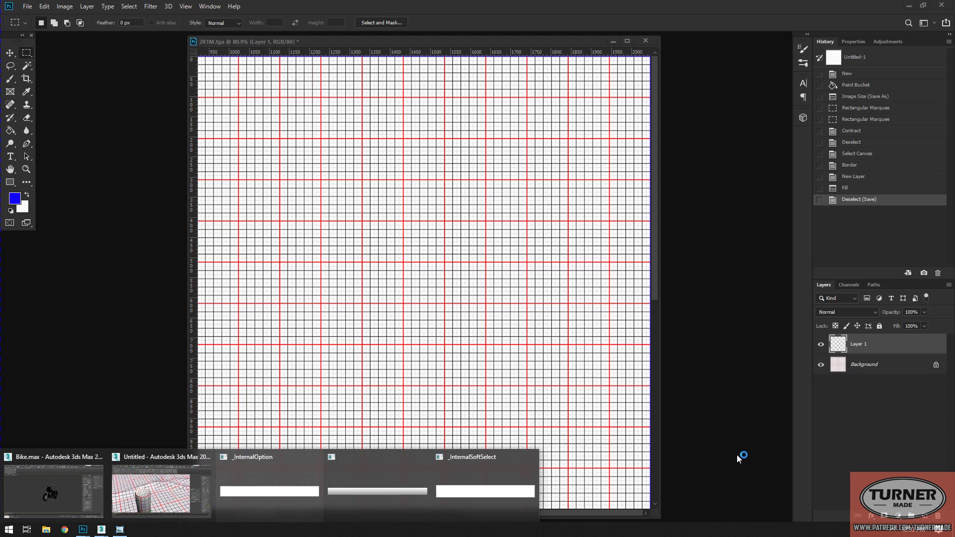
pyautogui.moveTo(122, 530)
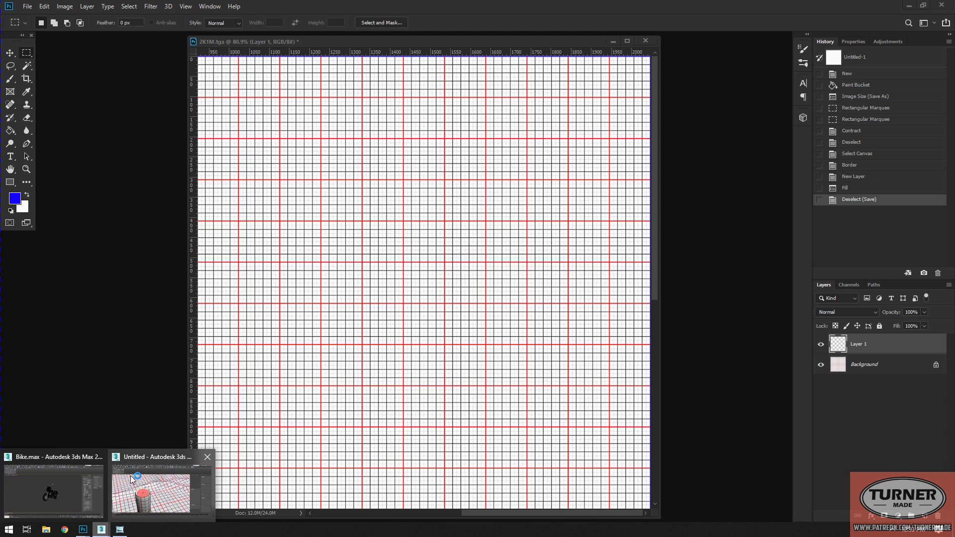
pyautogui.click(156, 457)
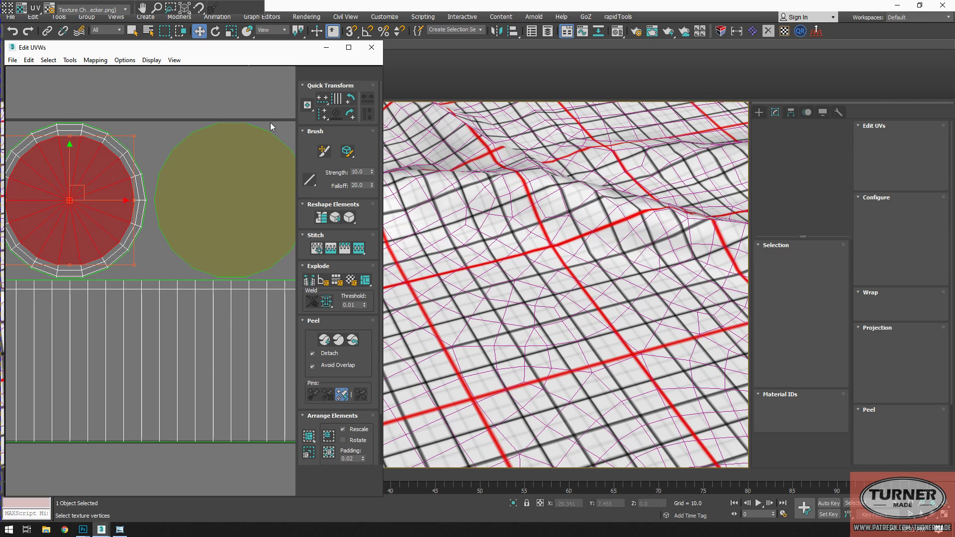
pyautogui.moveTo(532, 184); pyautogui.dragTo(688, 172, button='middle')
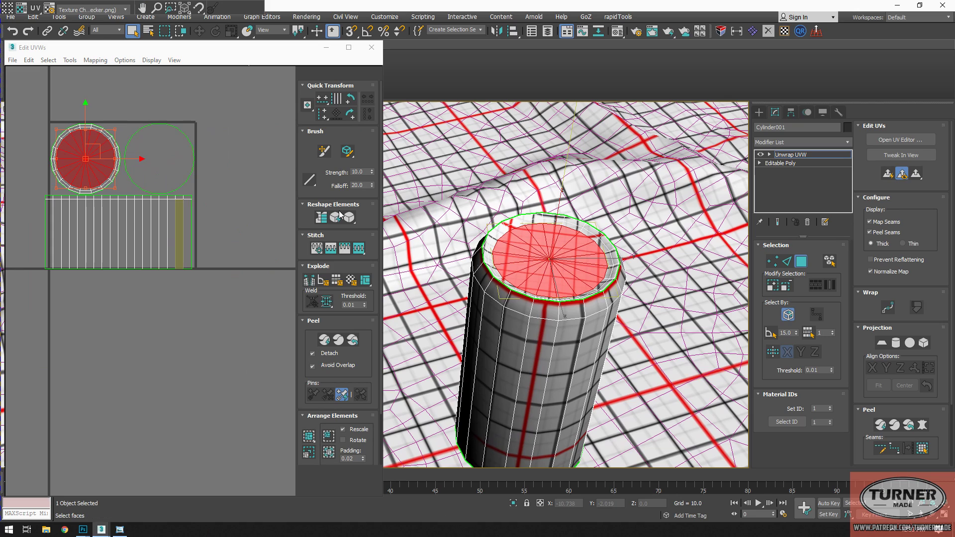
# Step: Select all of the can's UV shells and repack them inside the UV tile with the elements rescaled
pyautogui.click(171, 108)
pyautogui.moveTo(109, 146); pyautogui.dragTo(194, 169, button='middle')
pyautogui.scroll(3, 166, 160)
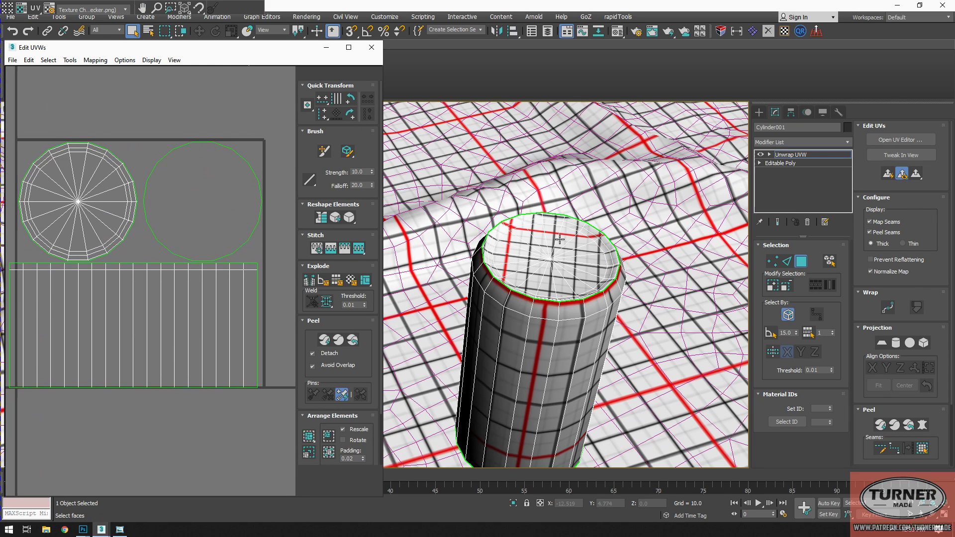
pyautogui.scroll(-2, 68, 118)
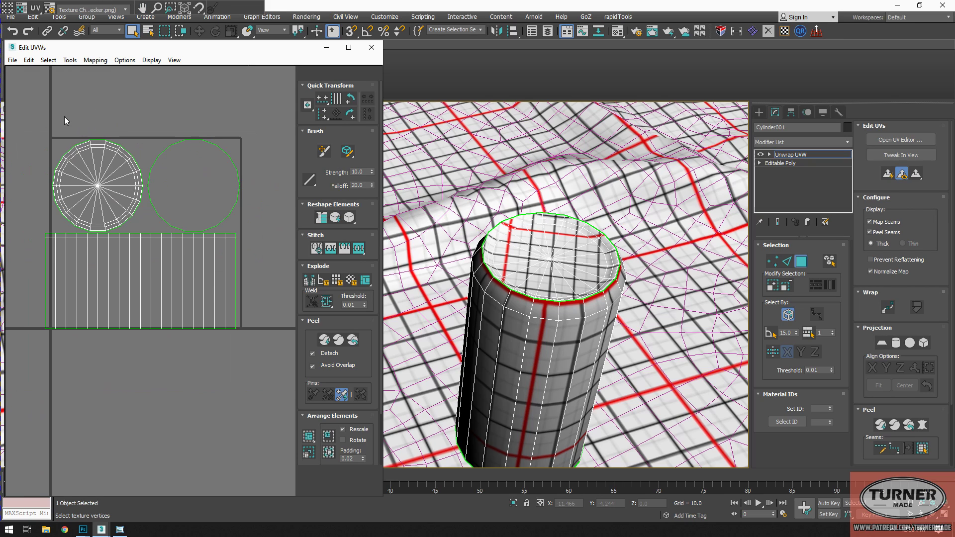
pyautogui.hotkey('ctrl', 'a')
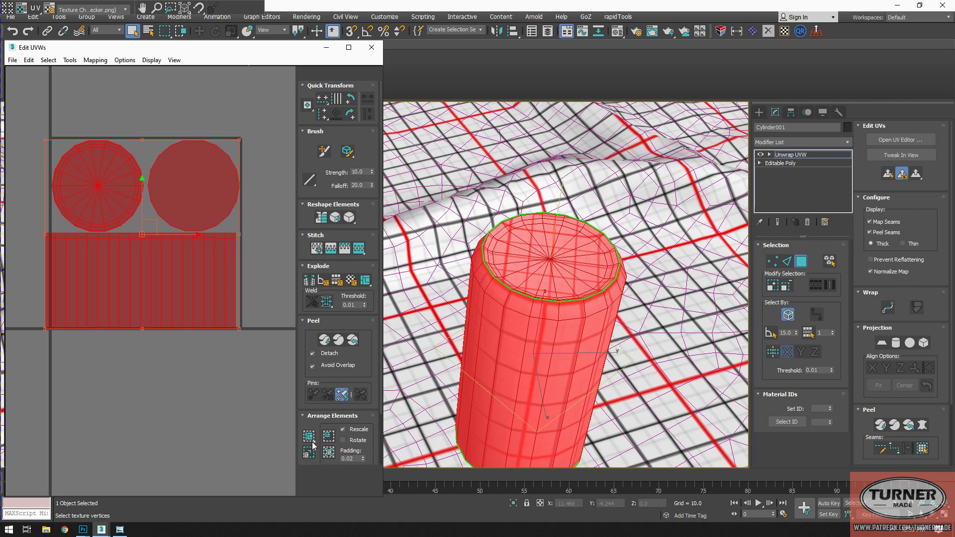
pyautogui.click(329, 454)
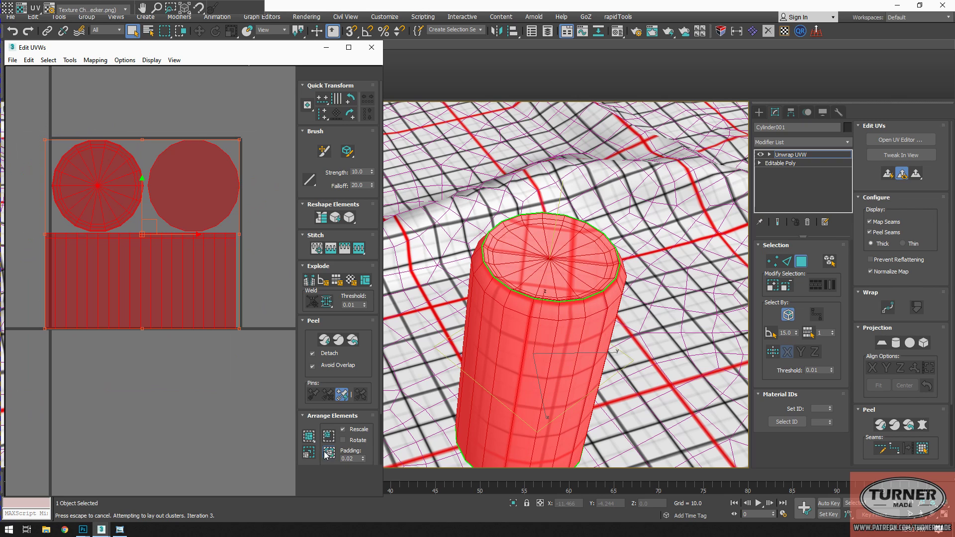
pyautogui.click(126, 354)
pyautogui.keyDown('alt'); pyautogui.moveTo(622, 278); pyautogui.dragTo(599, 234, button='middle'); pyautogui.keyUp('alt')
pyautogui.moveTo(581, 314); pyautogui.dragTo(586, 284, button='middle')
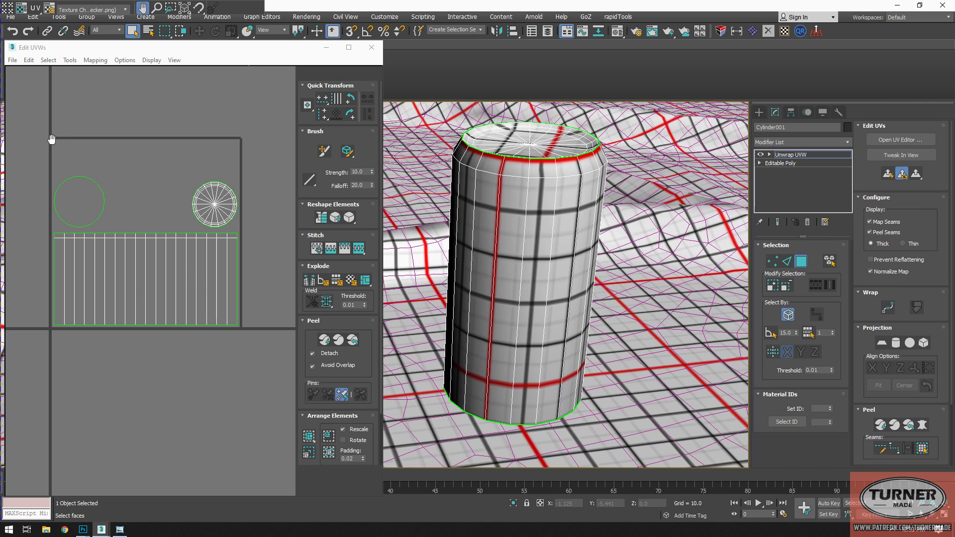
# Step: Align all UV shells with the UV tile's lower-left corner and scale them up to span the tile's full width
pyautogui.moveTo(34, 124); pyautogui.dragTo(244, 352)
pyautogui.scroll(5, 234, 325)
pyautogui.middleClick(158, 331)
pyautogui.scroll(-5, 158, 331)
pyautogui.moveTo(131, 309); pyautogui.dragTo(289, 273, button='middle')
pyautogui.scroll(5, 159, 299)
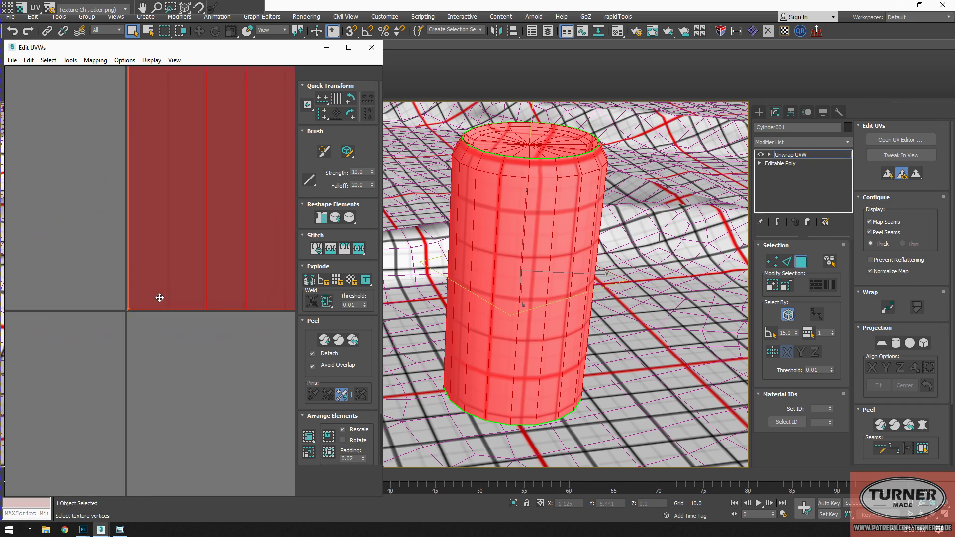
pyautogui.moveTo(120, 316)
pyautogui.mouseDown()
pyautogui.moveTo(117, 323)
pyautogui.moveTo(100, 318)
pyautogui.moveTo(117, 305)
pyautogui.mouseUp()
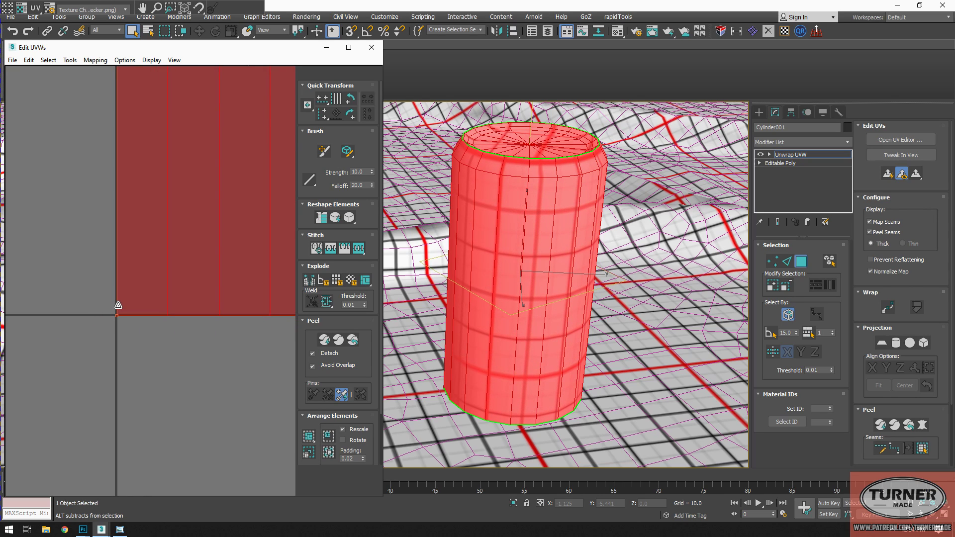
pyautogui.click(196, 294)
pyautogui.scroll(-5, 174, 298)
pyautogui.click(156, 263)
pyautogui.click(71, 227)
pyautogui.moveTo(62, 235); pyautogui.dragTo(158, 216)
pyautogui.hotkey('ctrl', 'z')
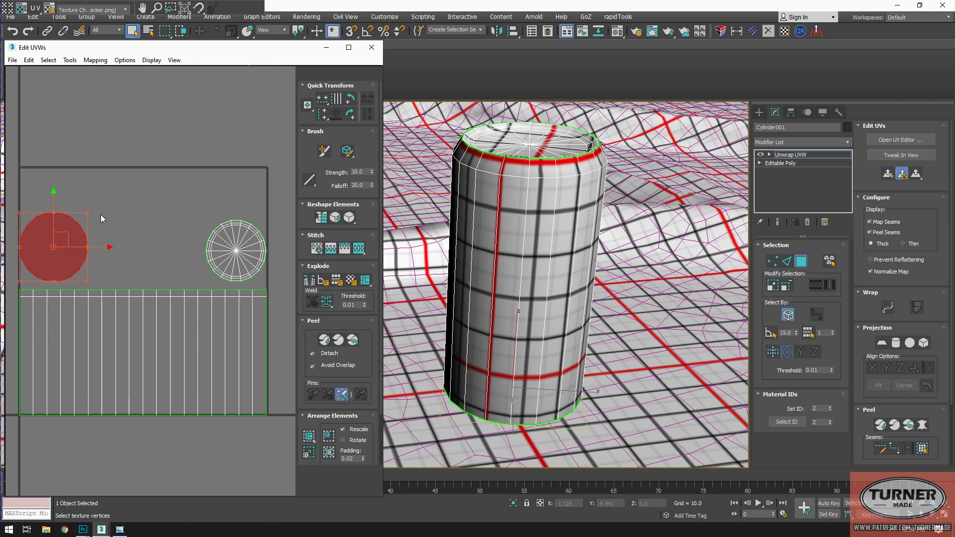
pyautogui.click(22, 185)
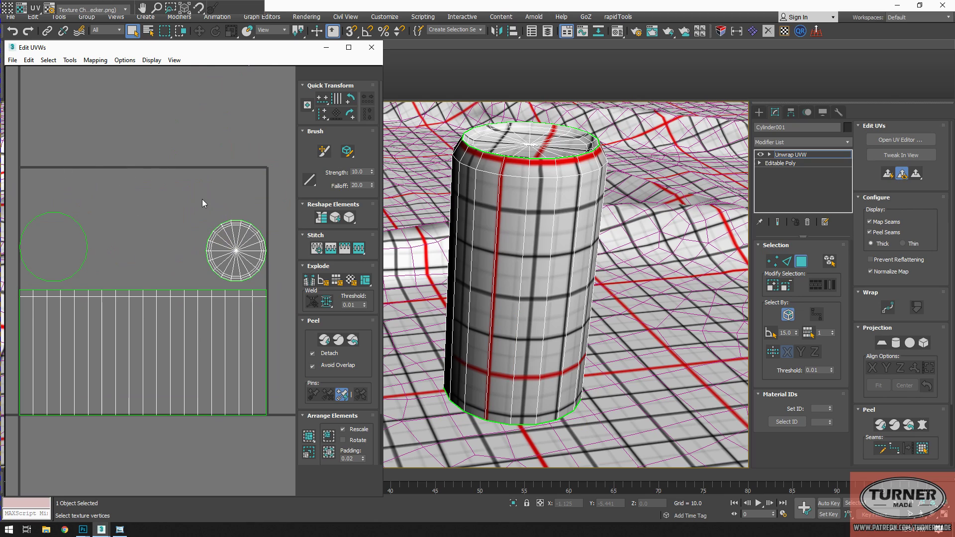
# Step: Move the spoked UV shell of the can's top beside the plain bottom-cap shell
pyautogui.moveTo(199, 196); pyautogui.dragTo(244, 242)
pyautogui.moveTo(180, 208); pyautogui.dragTo(276, 283)
pyautogui.moveTo(248, 239); pyautogui.dragTo(132, 244)
pyautogui.moveTo(152, 244); pyautogui.dragTo(211, 242, button='middle')
pyautogui.scroll(2, 162, 240)
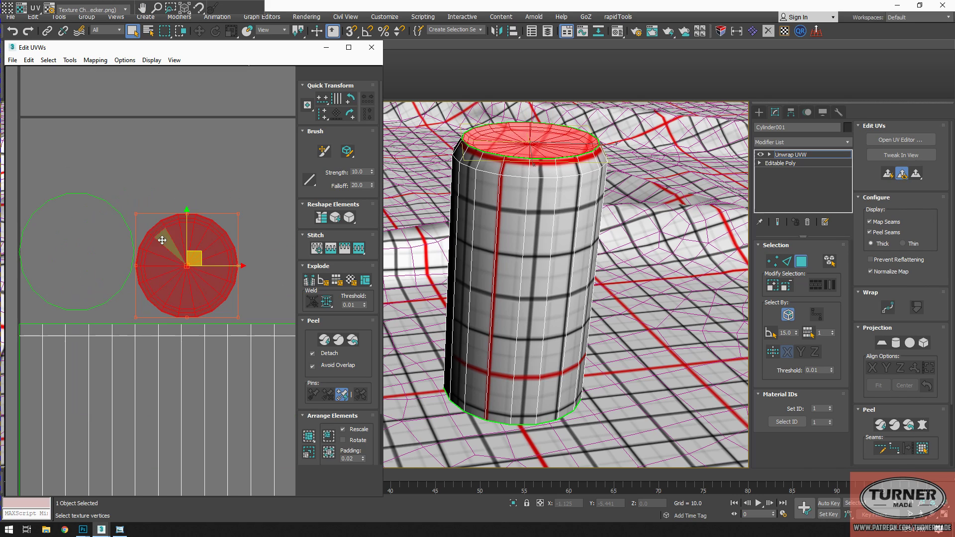
# Step: Lower the bottom cap's UV shell until it sits just above the can body's shell
pyautogui.click(87, 209)
pyautogui.moveTo(87, 209); pyautogui.dragTo(122, 188, button='middle')
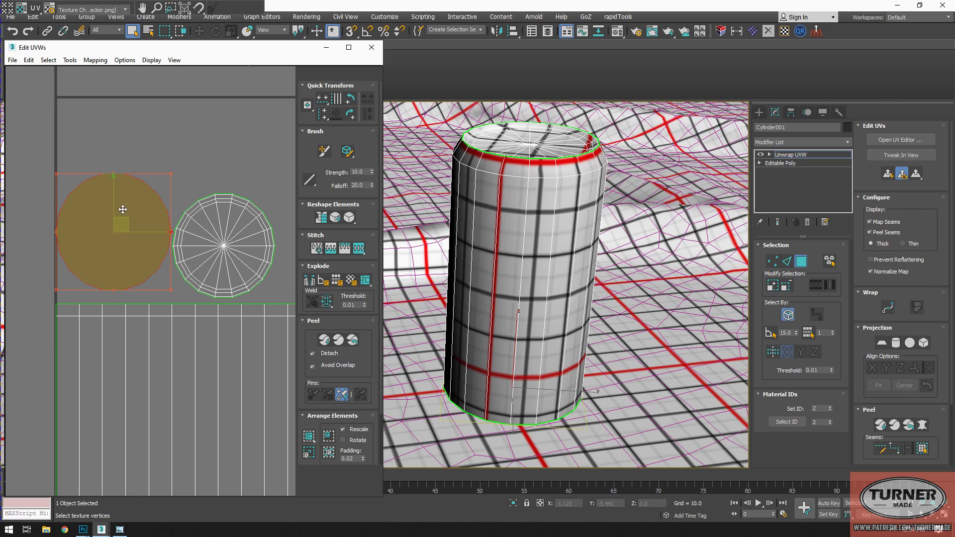
pyautogui.moveTo(111, 198); pyautogui.dragTo(111, 211)
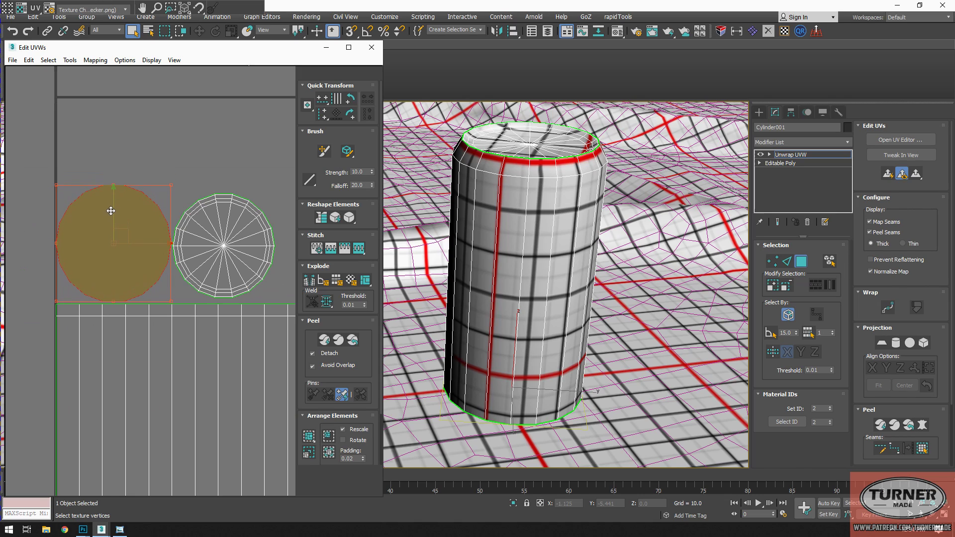
pyautogui.click(186, 148)
pyautogui.moveTo(195, 190); pyautogui.dragTo(83, 218, button='middle')
pyautogui.scroll(-4, 83, 218)
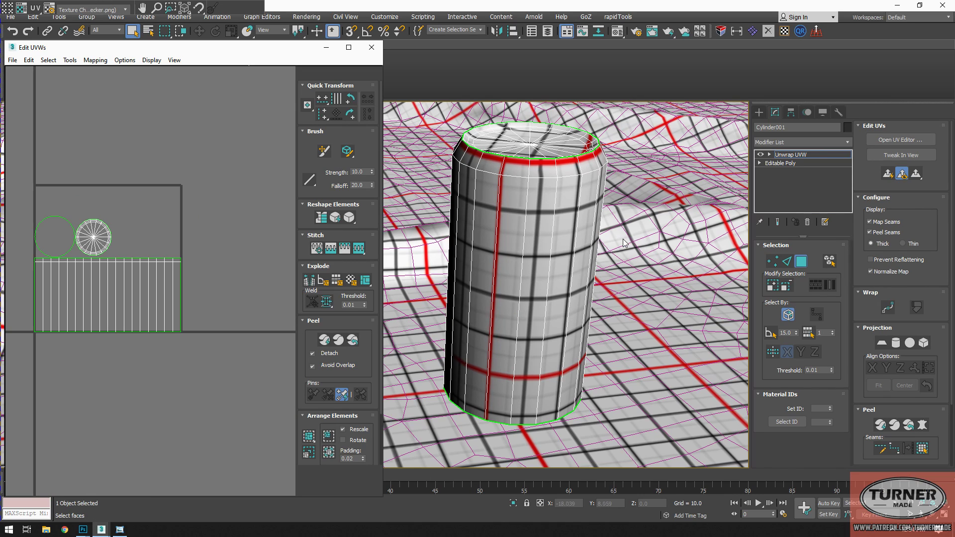
# Step: Collapse the can's Unwrap UVW modifier into the Editable Poly
pyautogui.click(531, 203)
pyautogui.rightClick(532, 203)
pyautogui.click(546, 213)
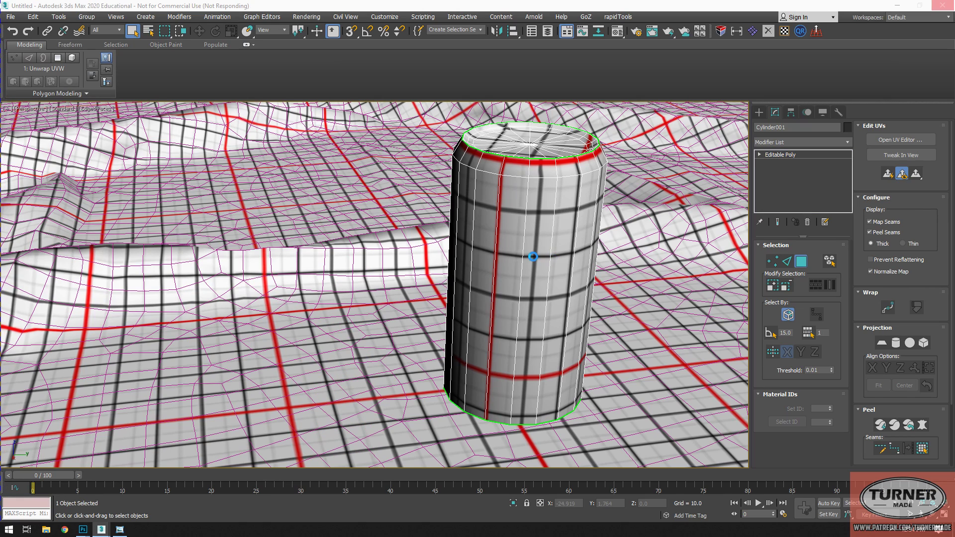
# Step: Deselect the can and examine its grid squares against the whole rug from several angles
pyautogui.scroll(-10, 485, 256)
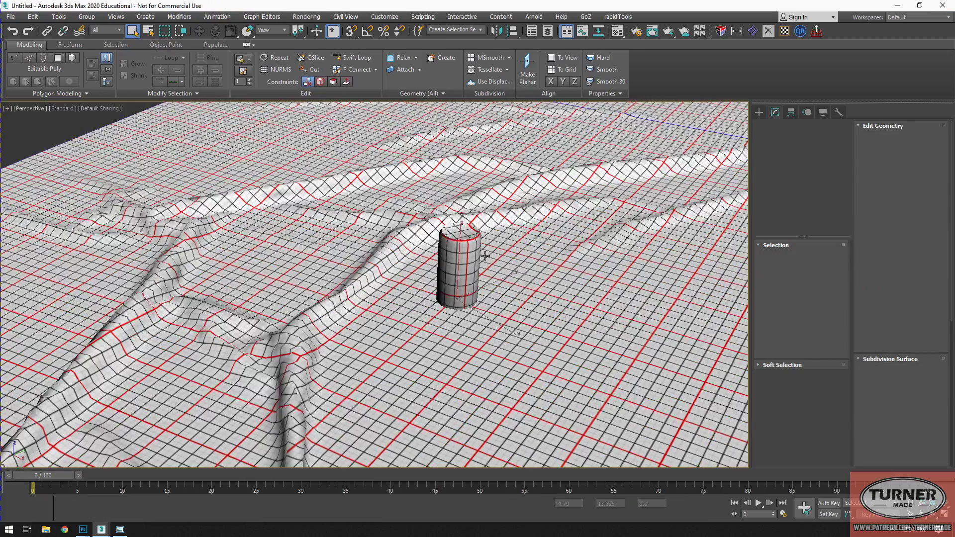
pyautogui.scroll(-4, 485, 255)
pyautogui.click(177, 148)
pyautogui.keyDown('alt'); pyautogui.moveTo(467, 265); pyautogui.dragTo(622, 297, button='middle'); pyautogui.keyUp('alt')
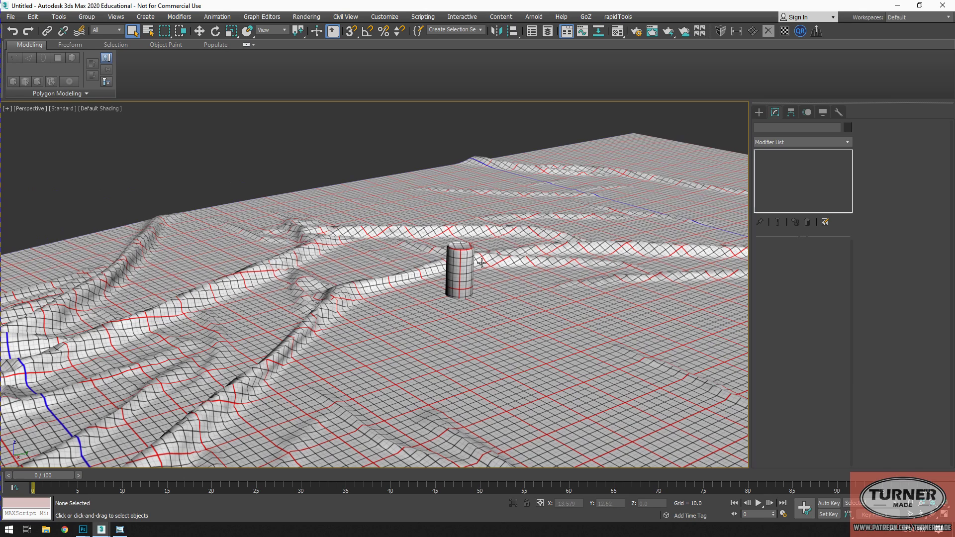
pyautogui.scroll(2, 453, 267)
pyautogui.scroll(-6, 453, 267)
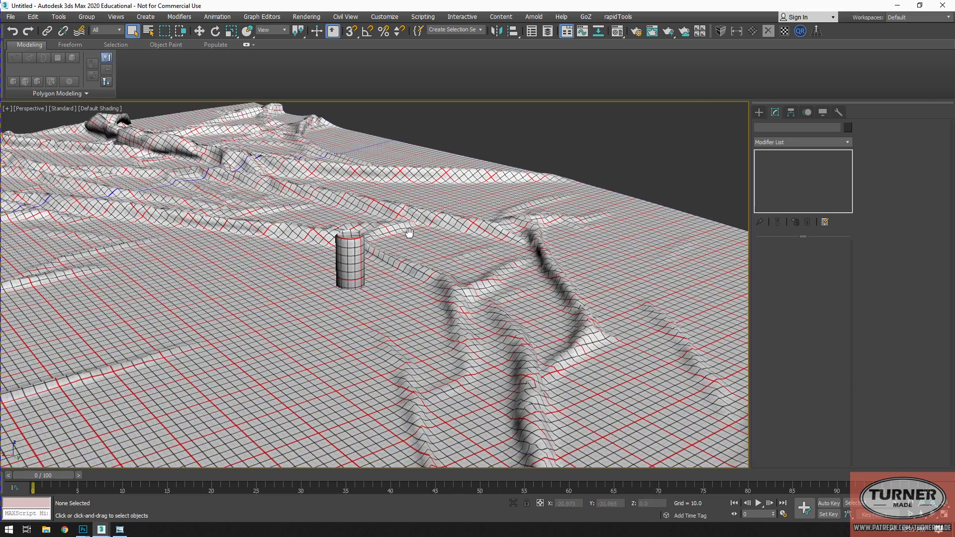
pyautogui.scroll(2, 413, 256)
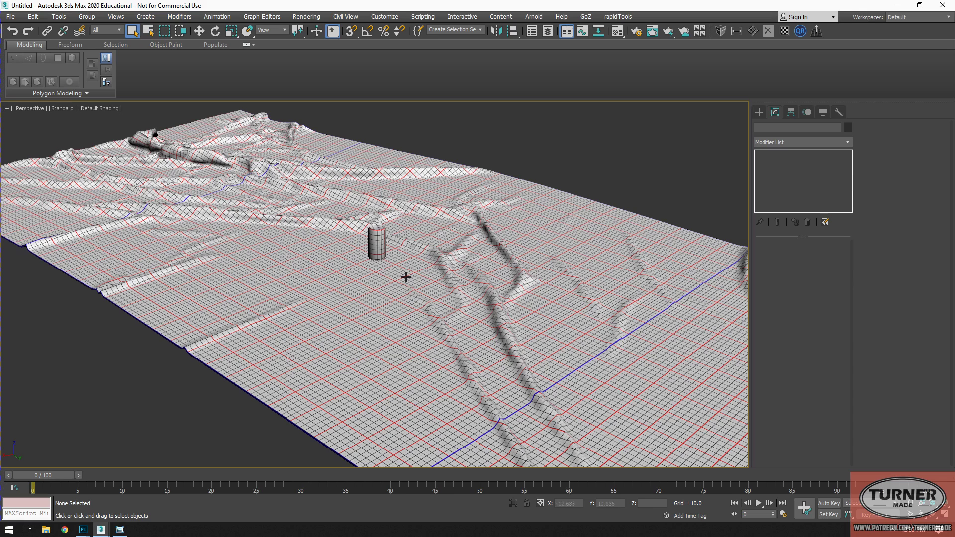
# Step: Switch to Photoshop and close the 2K1M.tga document
pyautogui.moveTo(82, 529)
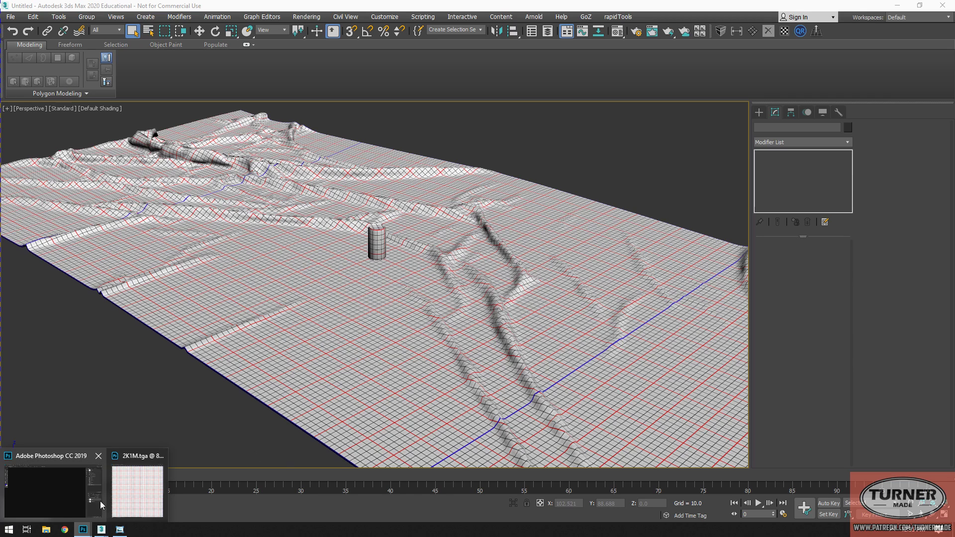
pyautogui.click(63, 492)
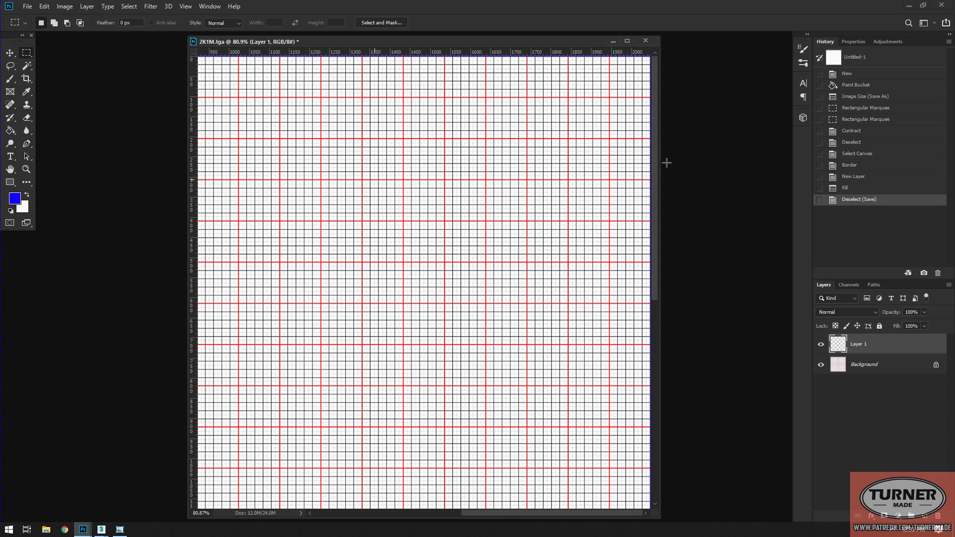
pyautogui.click(644, 40)
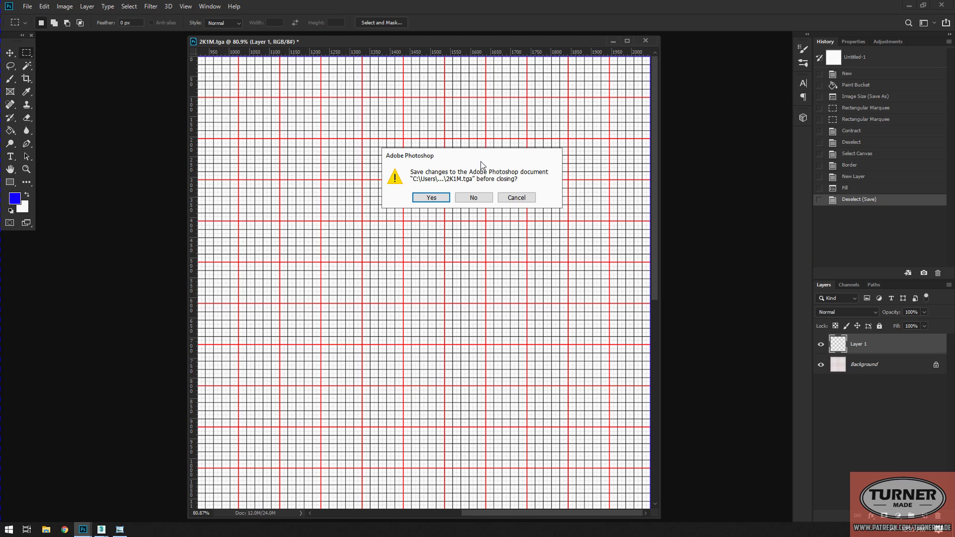
pyautogui.press('Escape')
pyautogui.click(27, 6)
# Step: Open Can.tga and Rug.tga together in Photoshop from the TexelDensity project's Textures folder
pyautogui.click(402, 429)
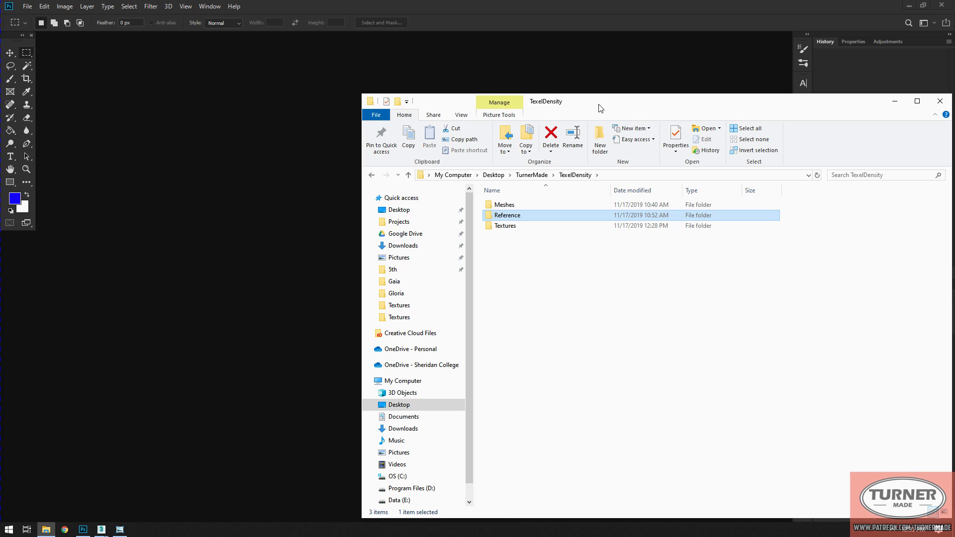
pyautogui.click(506, 226)
pyautogui.doubleClick(506, 226)
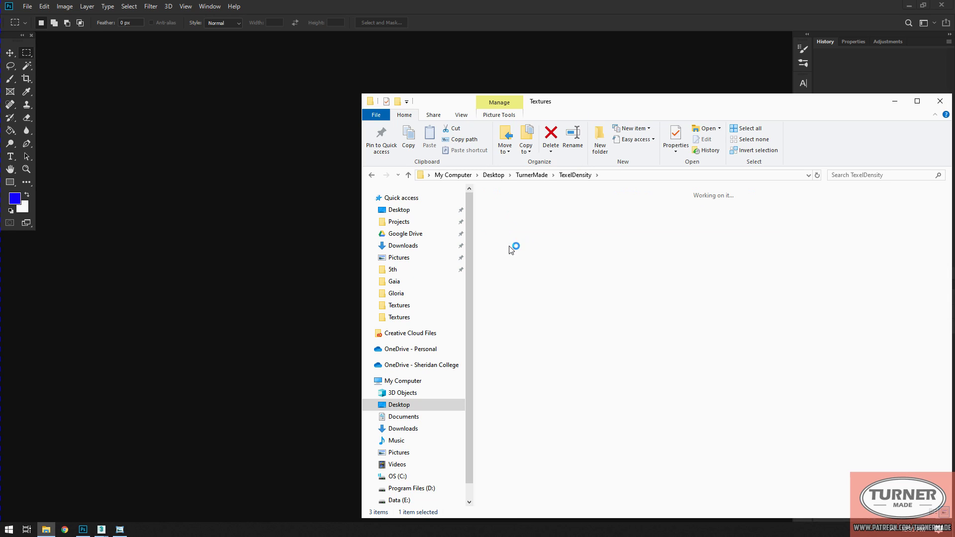
pyautogui.moveTo(558, 265); pyautogui.dragTo(640, 222)
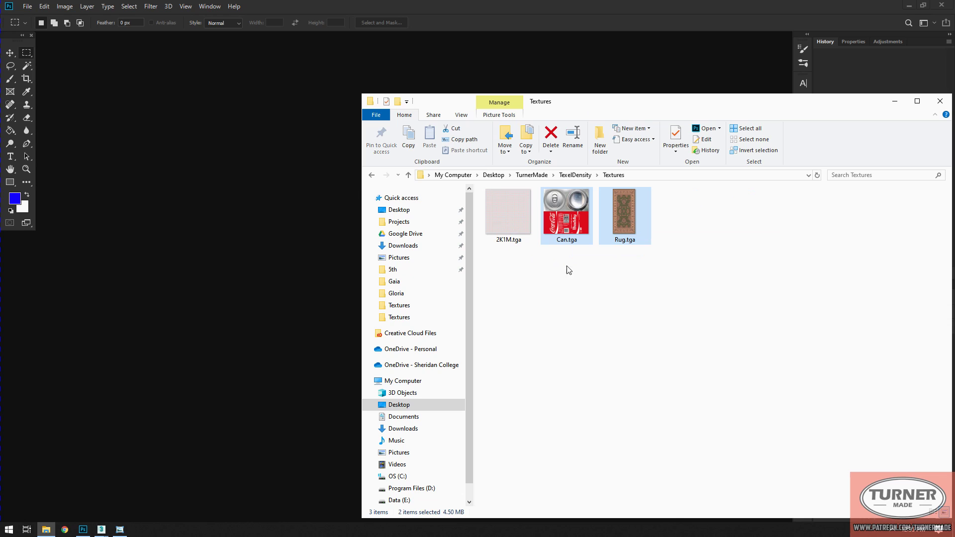
pyautogui.moveTo(567, 209); pyautogui.dragTo(279, 317)
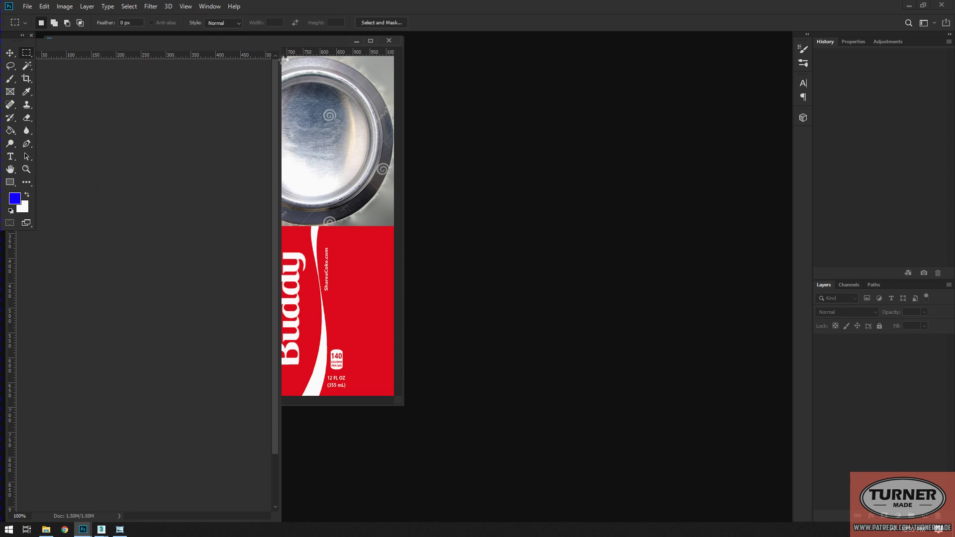
# Step: Place the Rug.tga window beside Can.tga and enlarge both windows to leave a margin around each image
pyautogui.moveTo(117, 45); pyautogui.dragTo(545, 59)
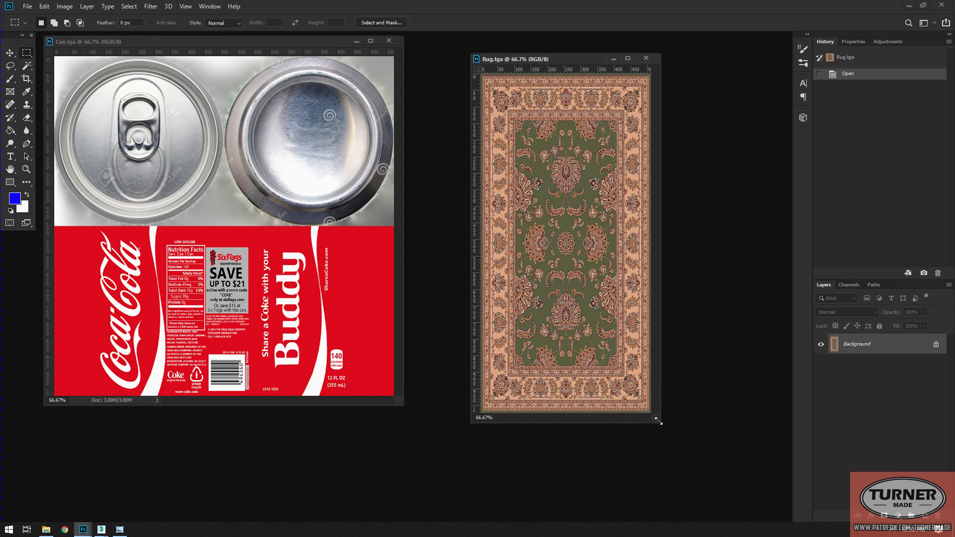
pyautogui.moveTo(662, 422); pyautogui.dragTo(685, 442)
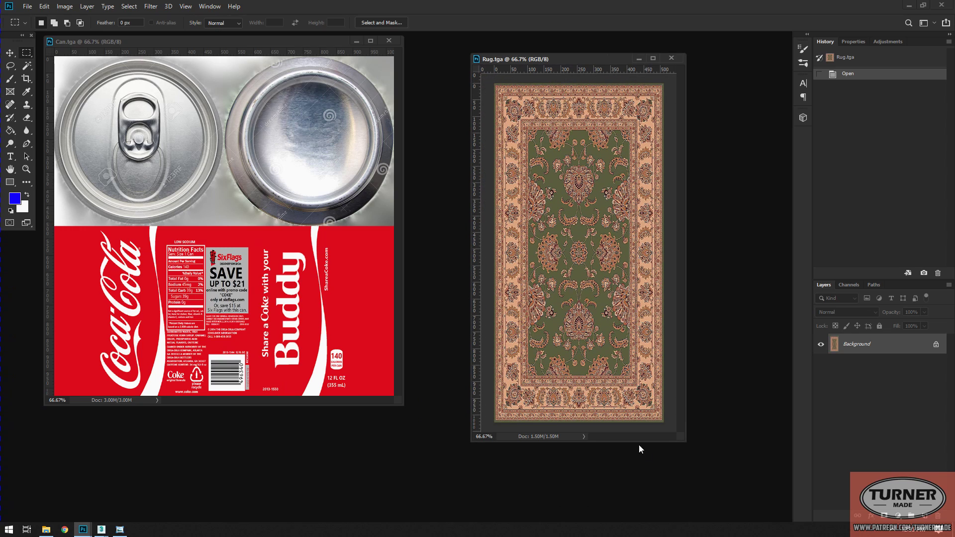
pyautogui.click(149, 39)
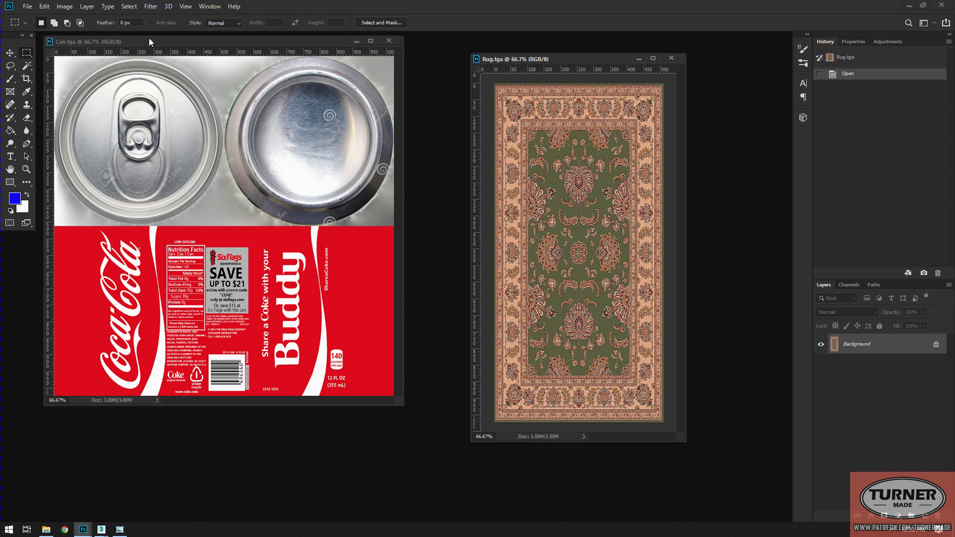
pyautogui.moveTo(405, 407); pyautogui.dragTo(432, 437)
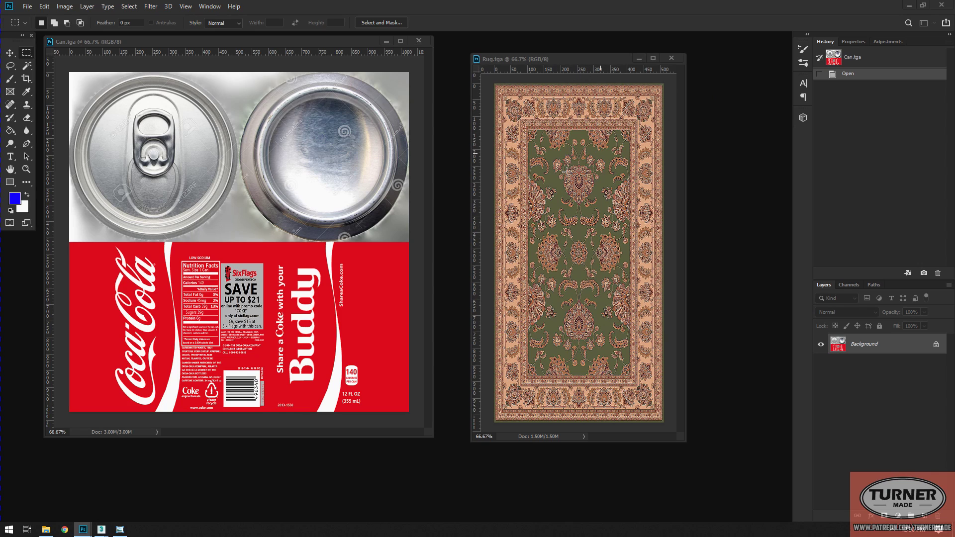
# Step: Add a horizontal and a vertical guide crossing at the centre of Rug.tga
pyautogui.click(506, 218)
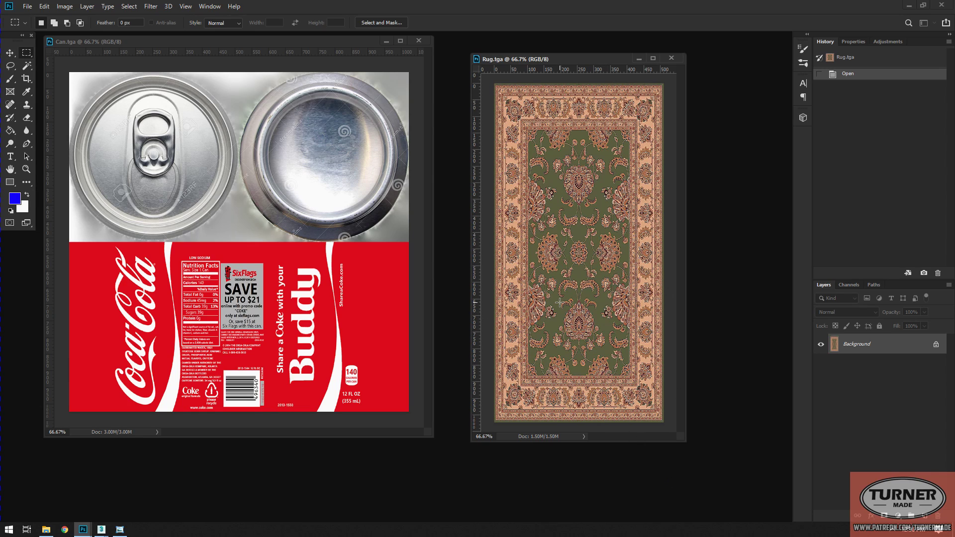
pyautogui.moveTo(565, 73); pyautogui.dragTo(588, 253)
pyautogui.moveTo(477, 217); pyautogui.dragTo(579, 215)
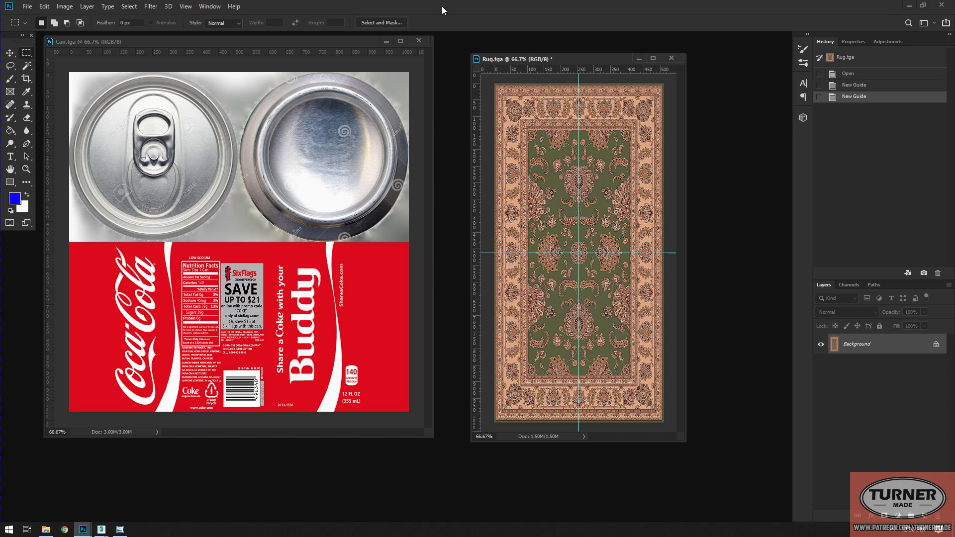
# Step: Resize Can.tga to 256 × 256 pixels and save it
pyautogui.click(128, 44)
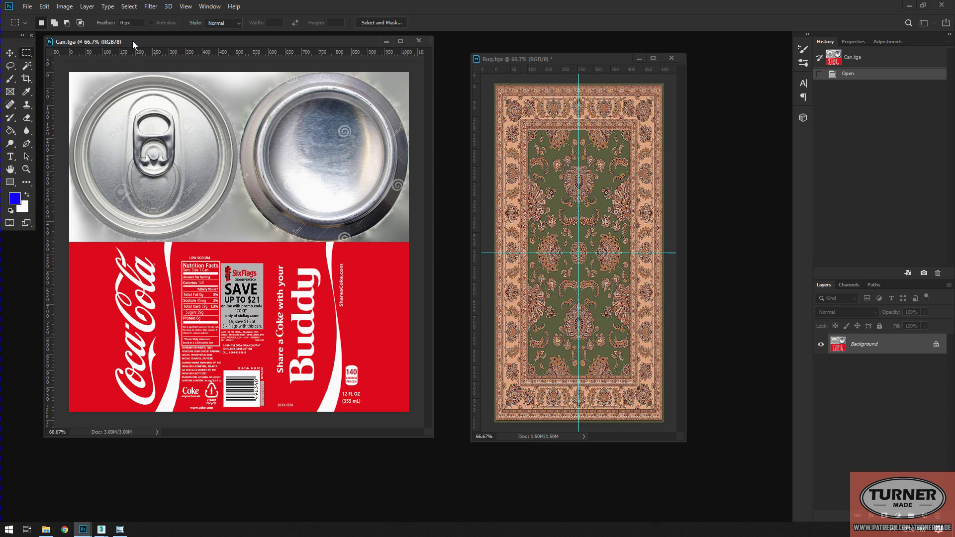
pyautogui.click(67, 7)
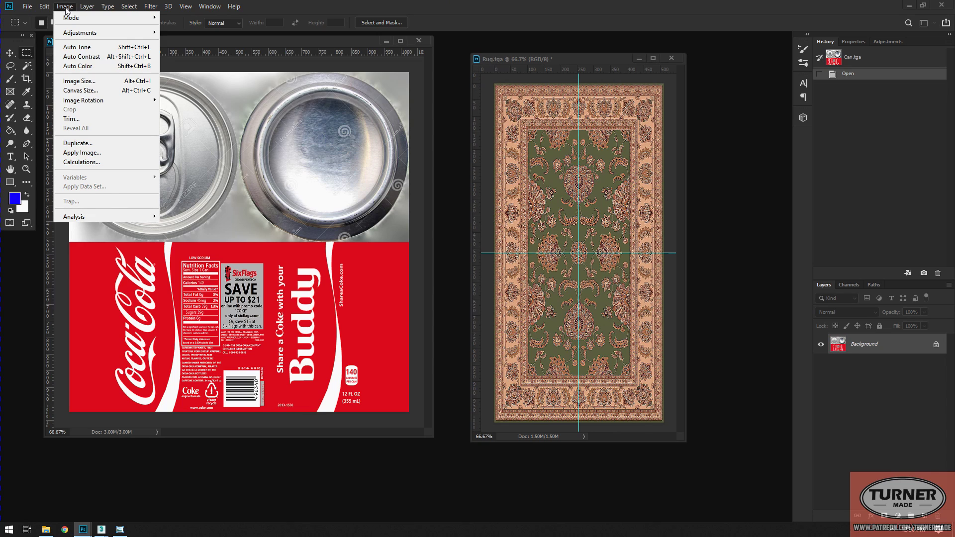
pyautogui.click(81, 78)
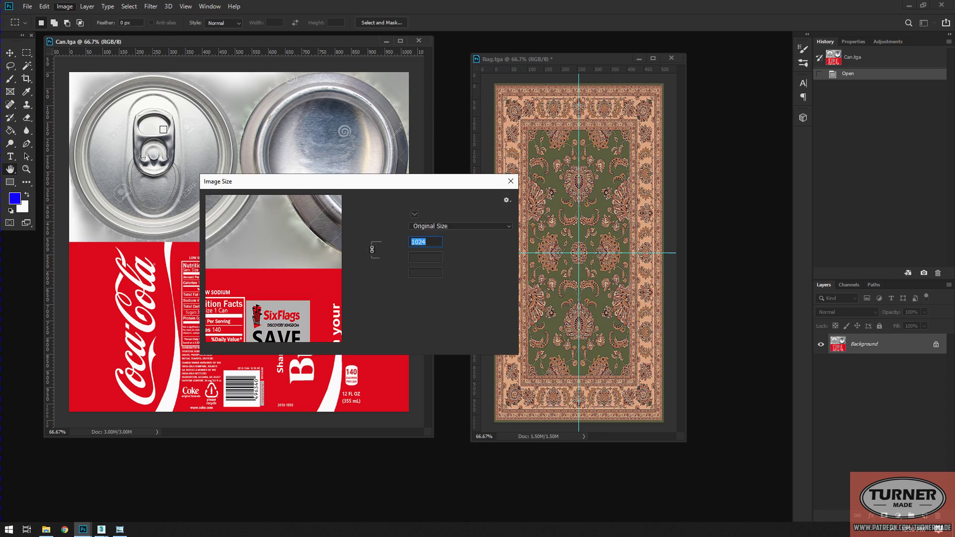
pyautogui.write('256')
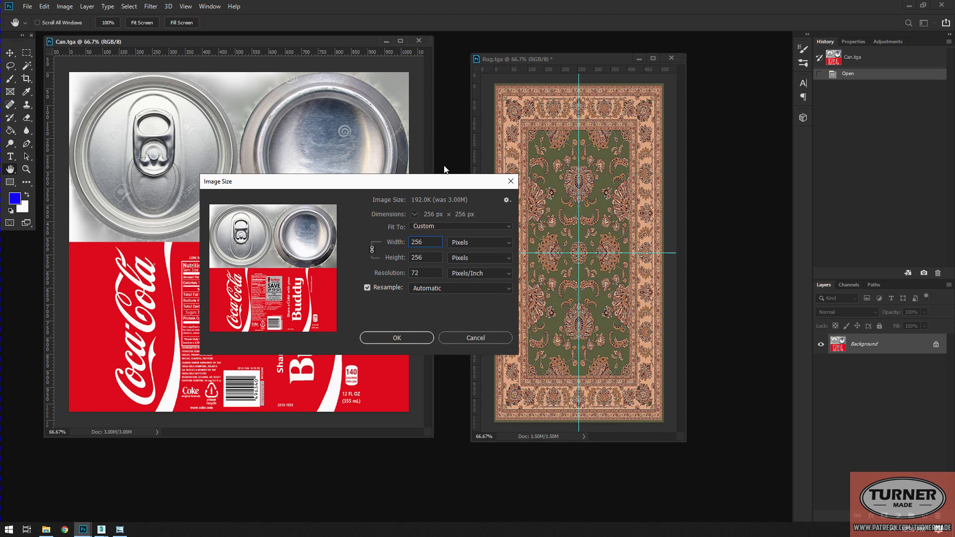
pyautogui.click(405, 340)
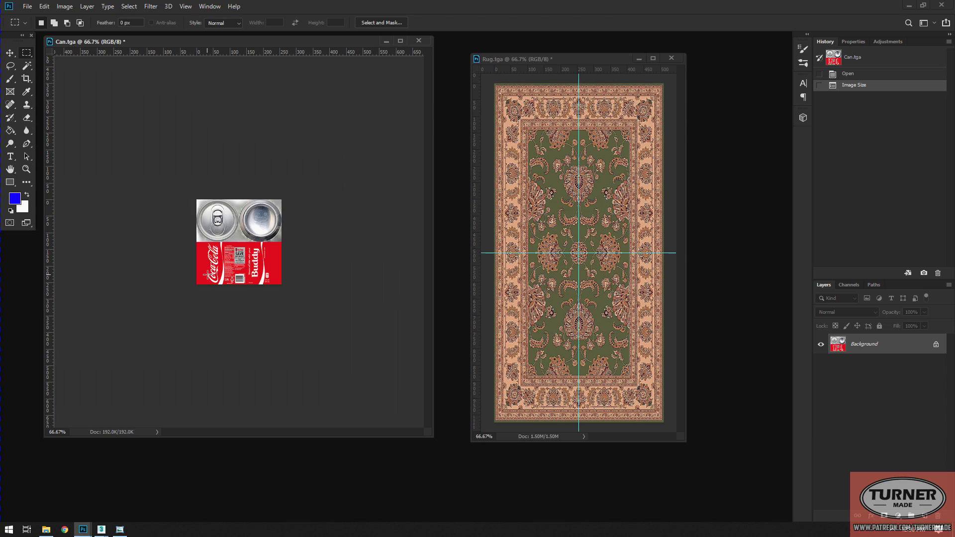
pyautogui.keyDown('alt'); pyautogui.scroll(5, 241, 284); pyautogui.keyUp('alt')
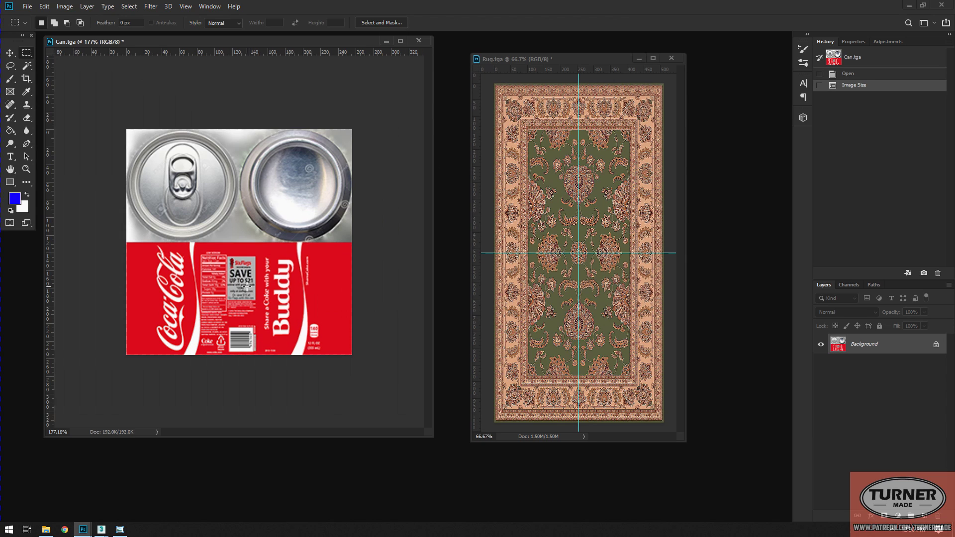
pyautogui.keyDown('alt'); pyautogui.scroll(1, 247, 287); pyautogui.keyUp('alt')
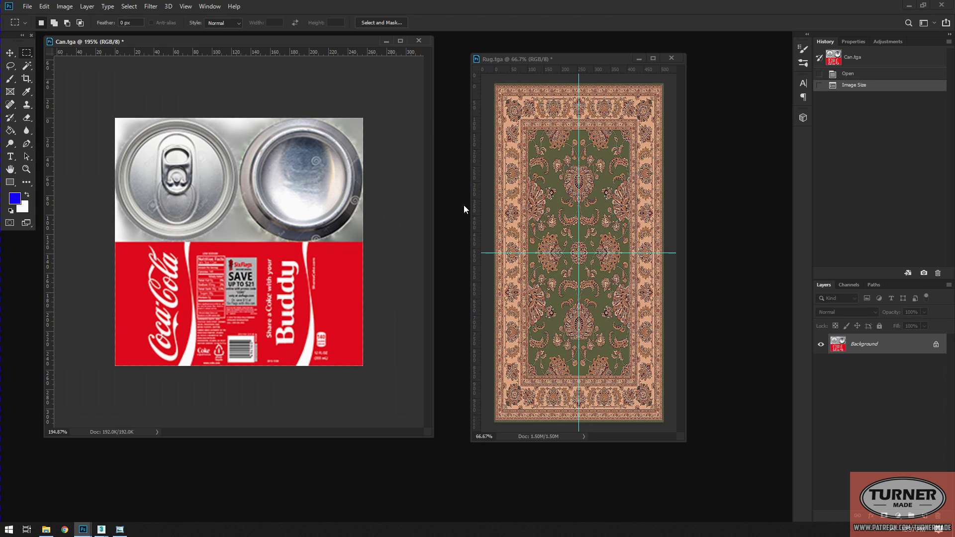
pyautogui.click(27, 7)
pyautogui.click(62, 108)
# Step: Switch to the untitled 3ds Max scene and assign the Coke texture material to the can and the carpet material to the rug, replacing the existing one
pyautogui.moveTo(102, 530)
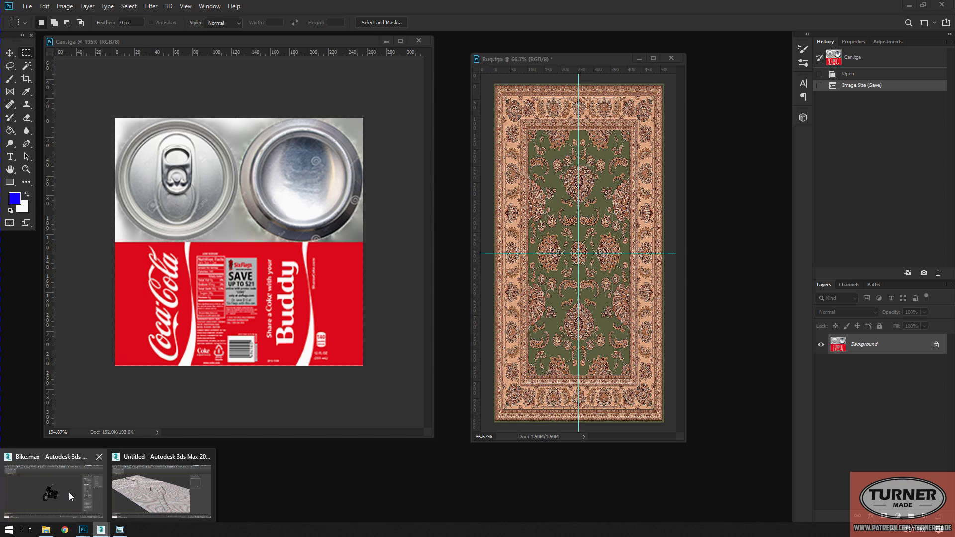
pyautogui.click(185, 500)
pyautogui.press('m')
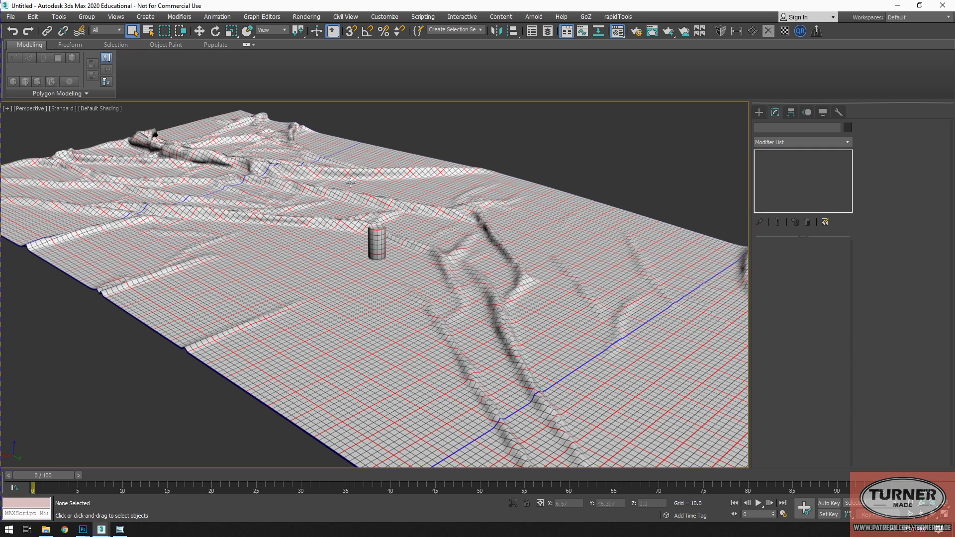
pyautogui.moveTo(101, 530)
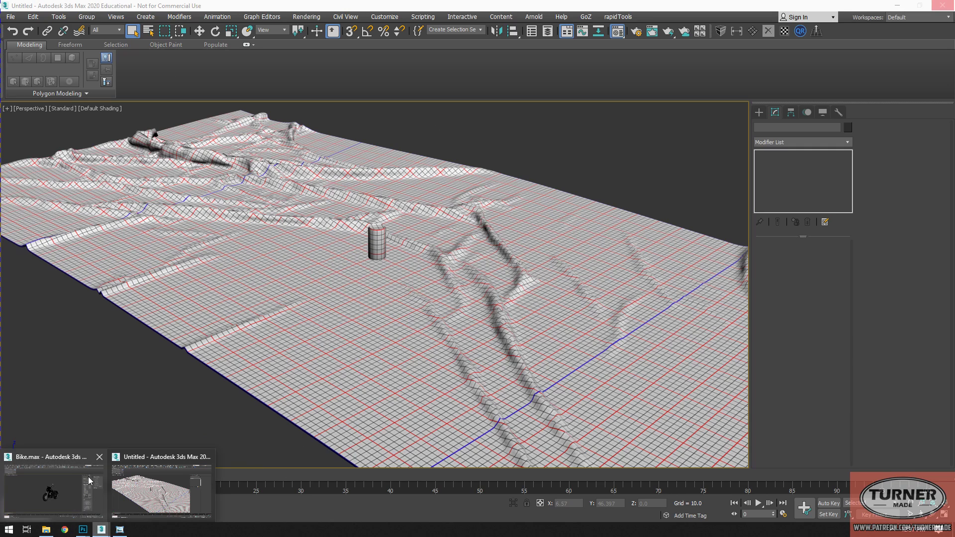
pyautogui.click(100, 458)
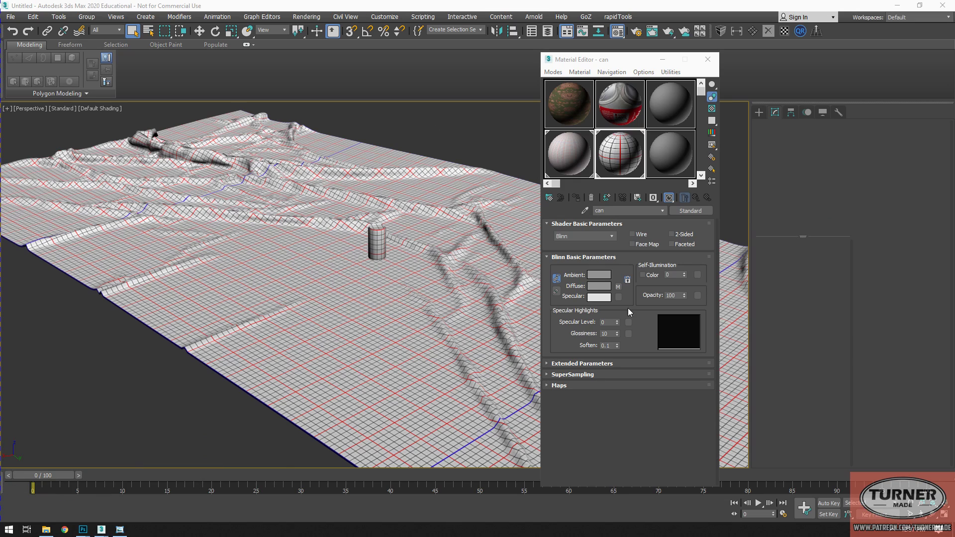
pyautogui.moveTo(606, 122); pyautogui.dragTo(381, 249)
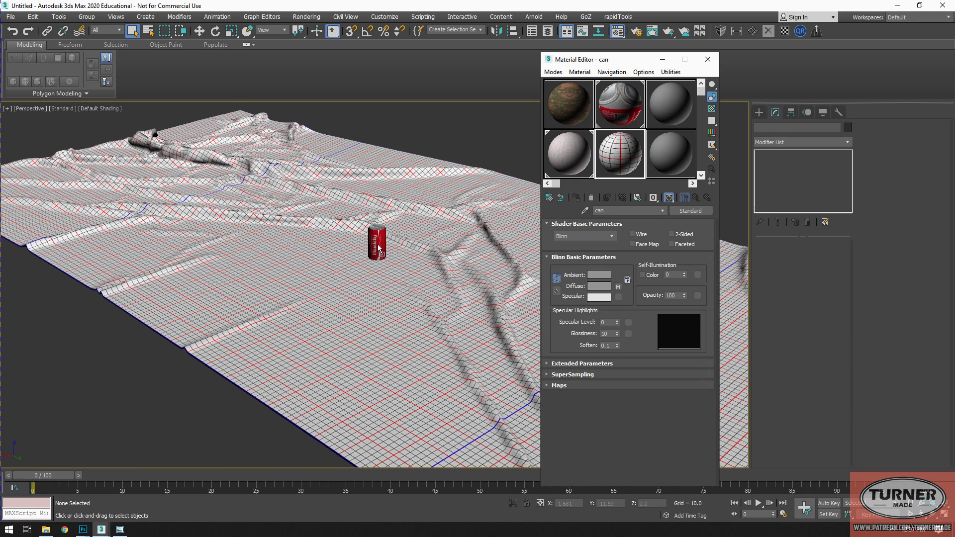
pyautogui.moveTo(566, 120); pyautogui.dragTo(426, 315)
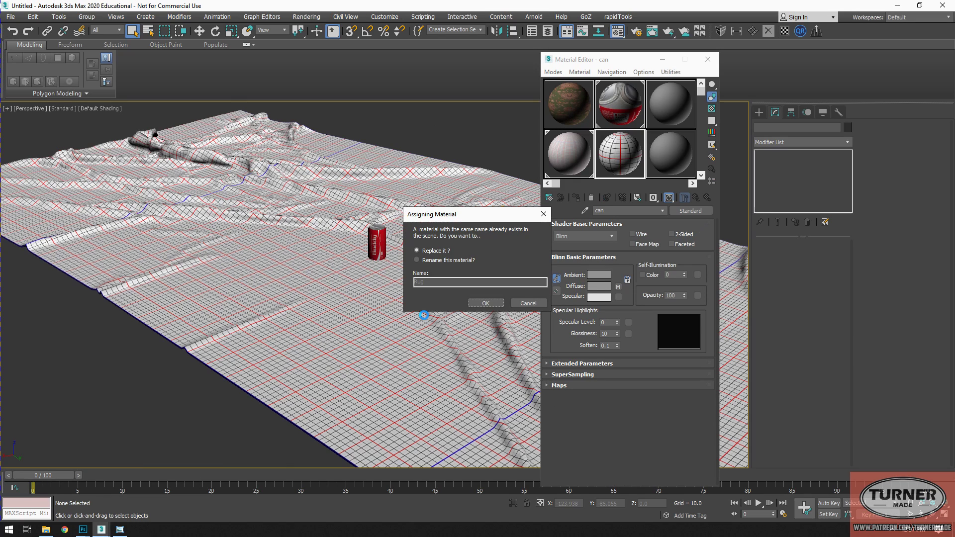
pyautogui.click(486, 303)
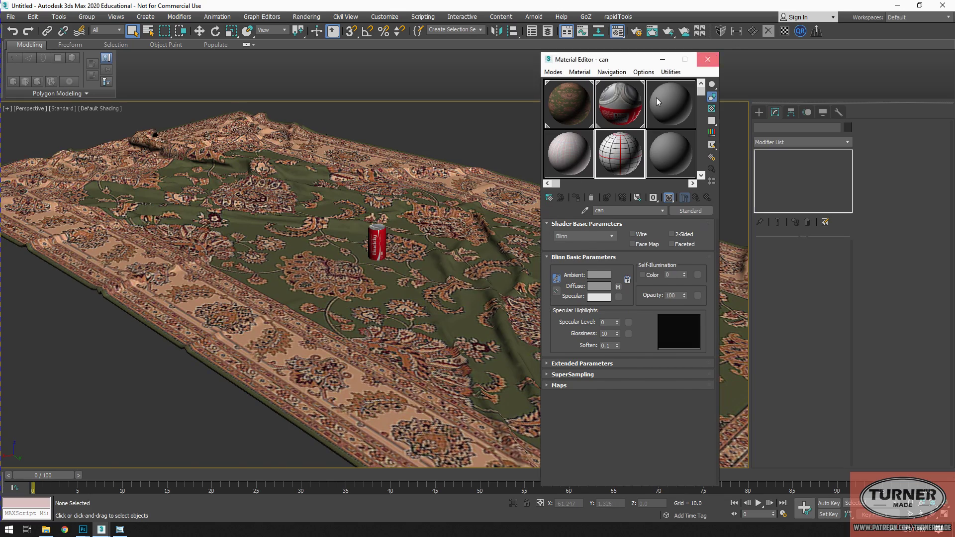
pyautogui.click(708, 59)
# Step: Examine the can's label sharpness against the surrounding rug pattern at close range
pyautogui.scroll(10, 406, 267)
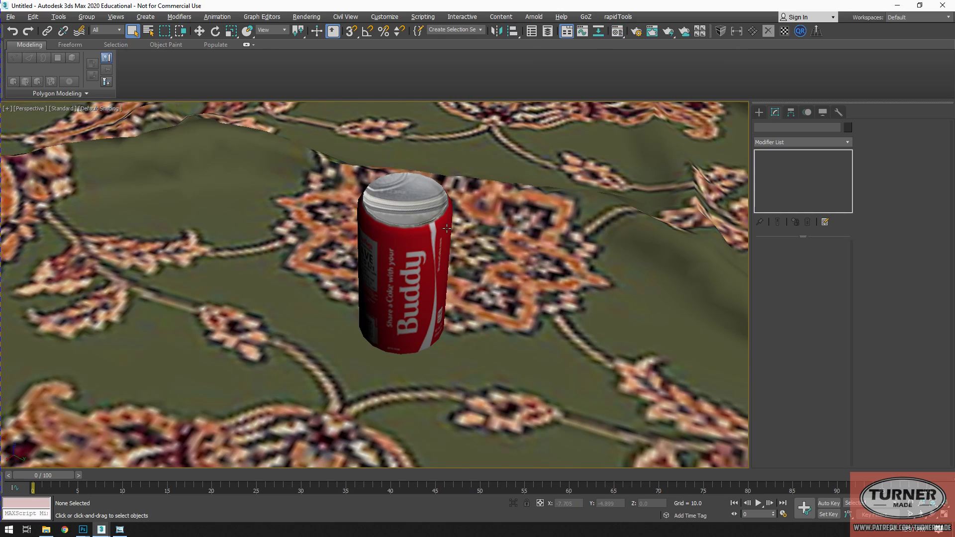
pyautogui.keyDown('alt'); pyautogui.moveTo(447, 229); pyautogui.dragTo(318, 189, button='middle'); pyautogui.keyUp('alt')
pyautogui.moveTo(319, 189); pyautogui.dragTo(483, 299, button='middle')
pyautogui.scroll(6, 381, 273)
pyautogui.keyDown('alt'); pyautogui.moveTo(381, 273); pyautogui.dragTo(448, 199, button='middle'); pyautogui.keyUp('alt')
pyautogui.scroll(-2, 369, 213)
pyautogui.keyDown('alt'); pyautogui.moveTo(368, 213); pyautogui.dragTo(341, 213, button='middle'); pyautogui.keyUp('alt')
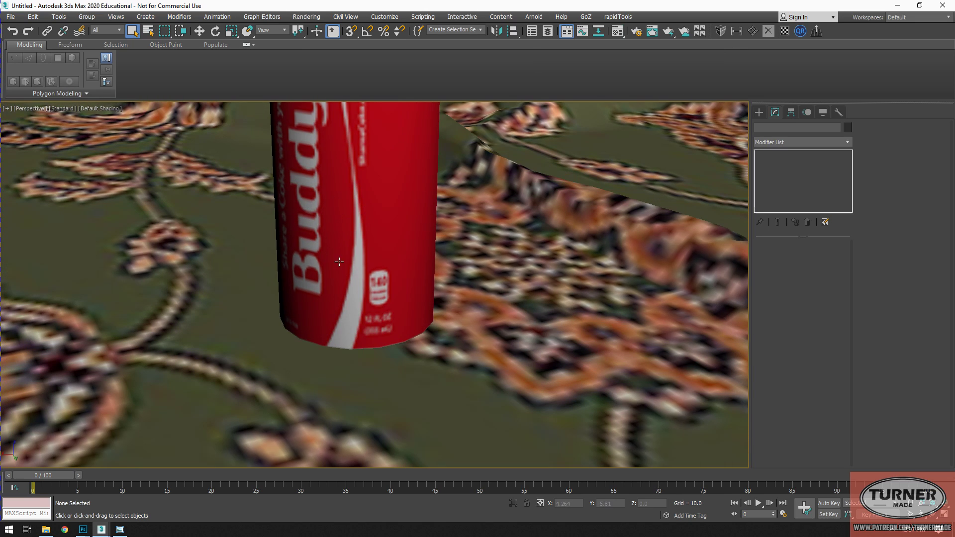
pyautogui.scroll(-5, 515, 311)
pyautogui.scroll(2, 523, 321)
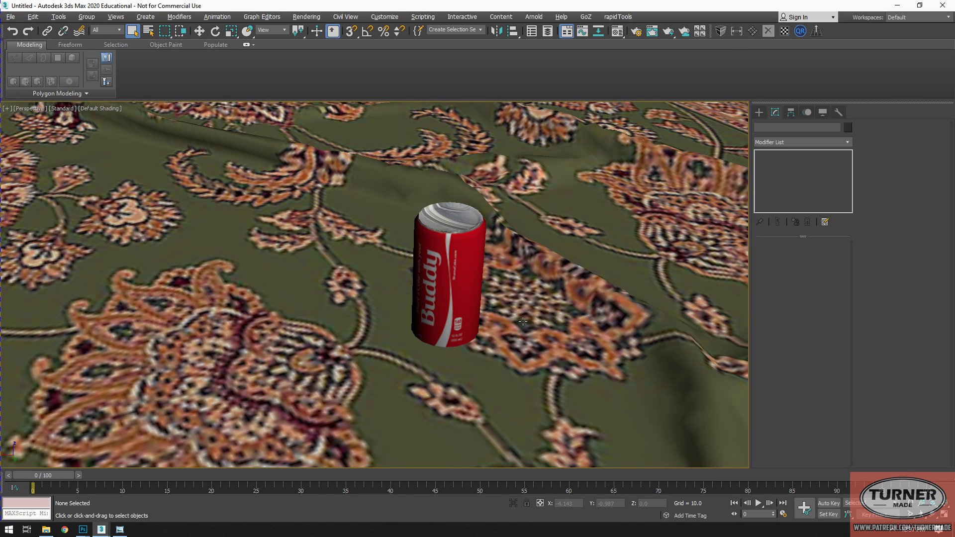
pyautogui.scroll(5, 535, 315)
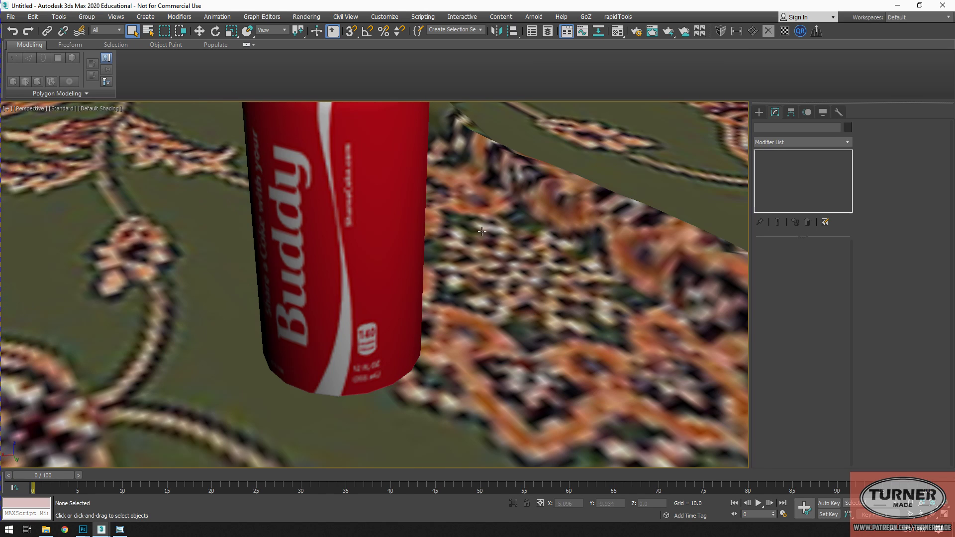
# Step: Switch to Photoshop, select the upper-left quarter of Rug.tga up to the guides' crossing, and inspect the rug's pixels up close
pyautogui.click(83, 529)
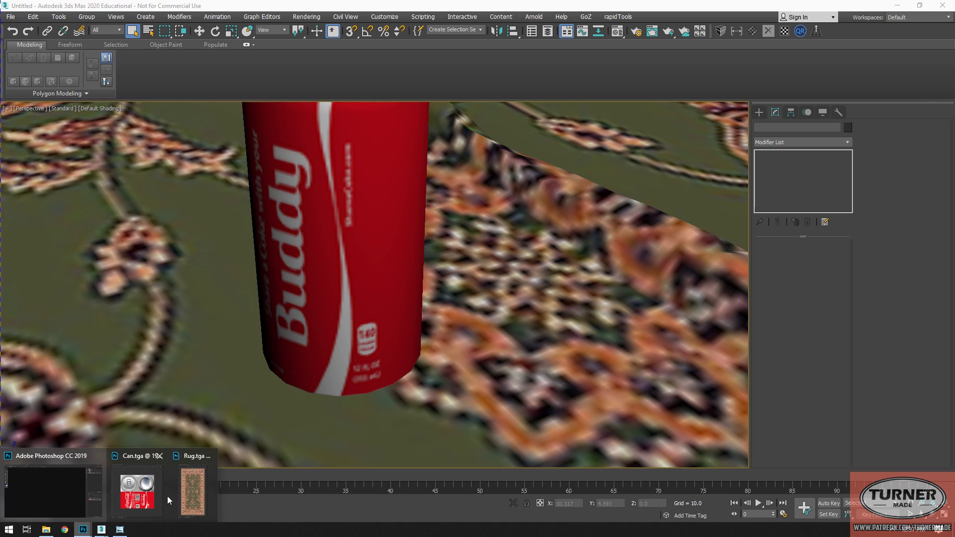
pyautogui.click(190, 501)
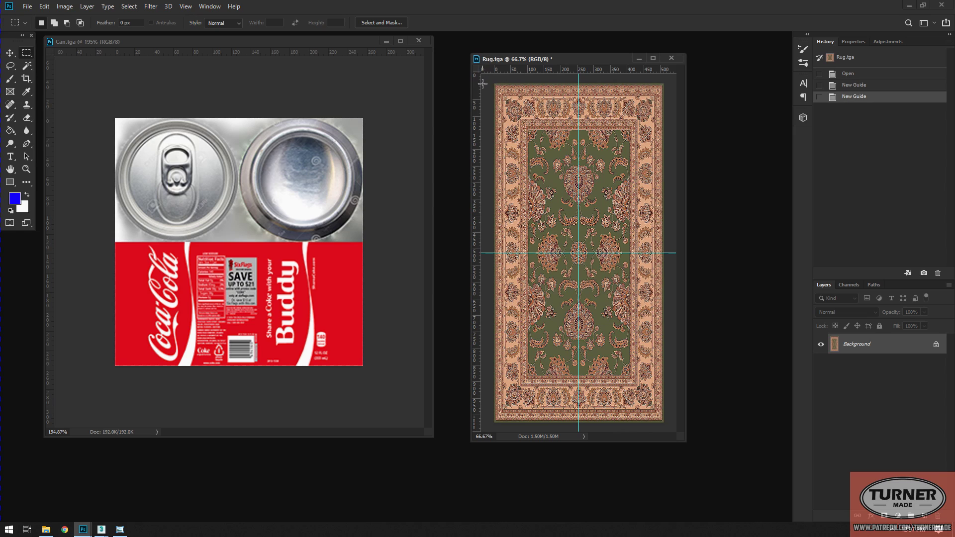
pyautogui.moveTo(494, 84); pyautogui.dragTo(578, 253)
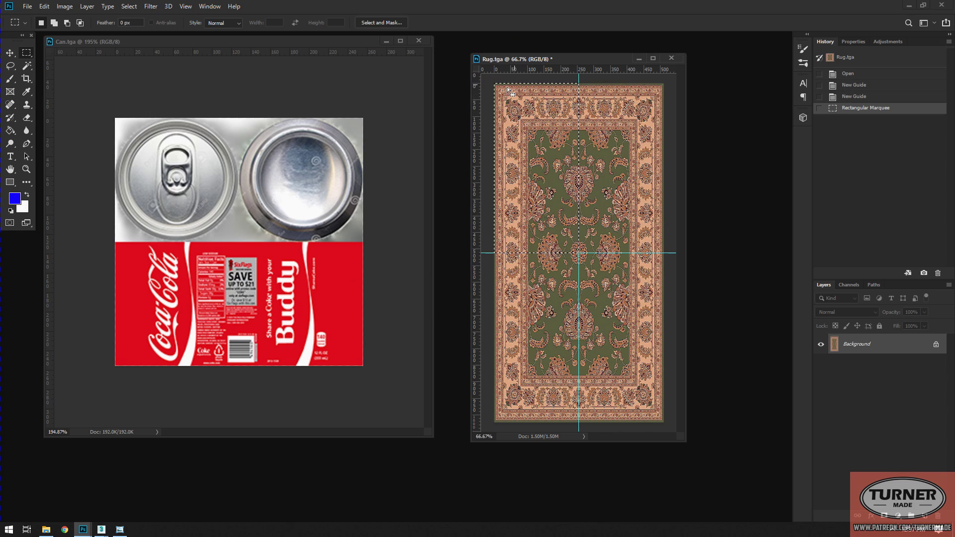
pyautogui.click(101, 529)
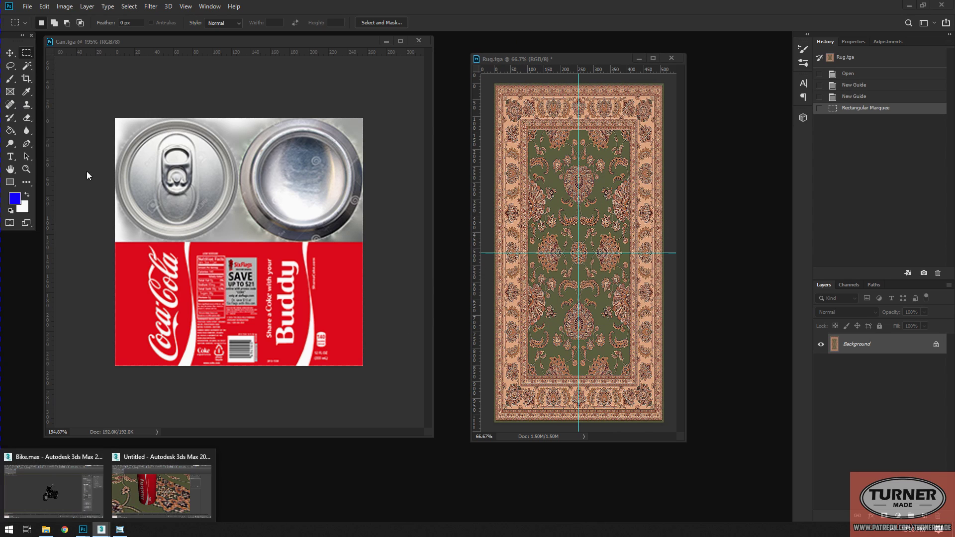
pyautogui.click(529, 293)
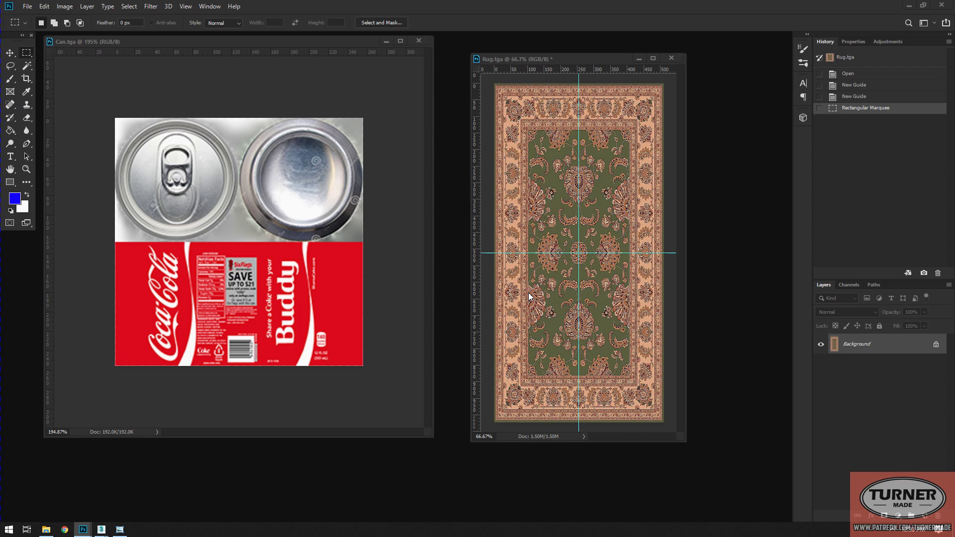
pyautogui.keyDown('alt'); pyautogui.scroll(10, 546, 238); pyautogui.keyUp('alt')
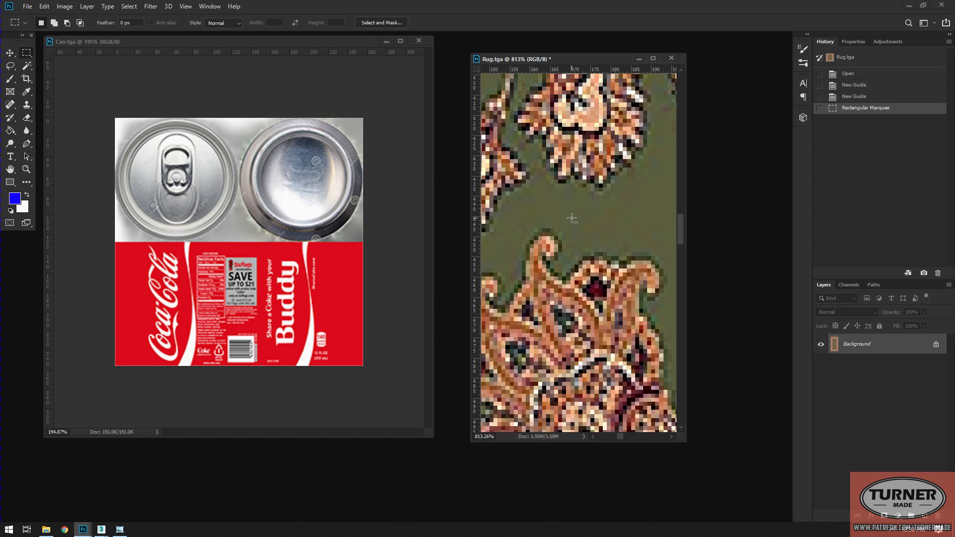
pyautogui.keyDown('alt'); pyautogui.scroll(-5, 554, 190); pyautogui.keyUp('alt')
pyautogui.keyDown('alt'); pyautogui.scroll(-3, 542, 180); pyautogui.keyUp('alt')
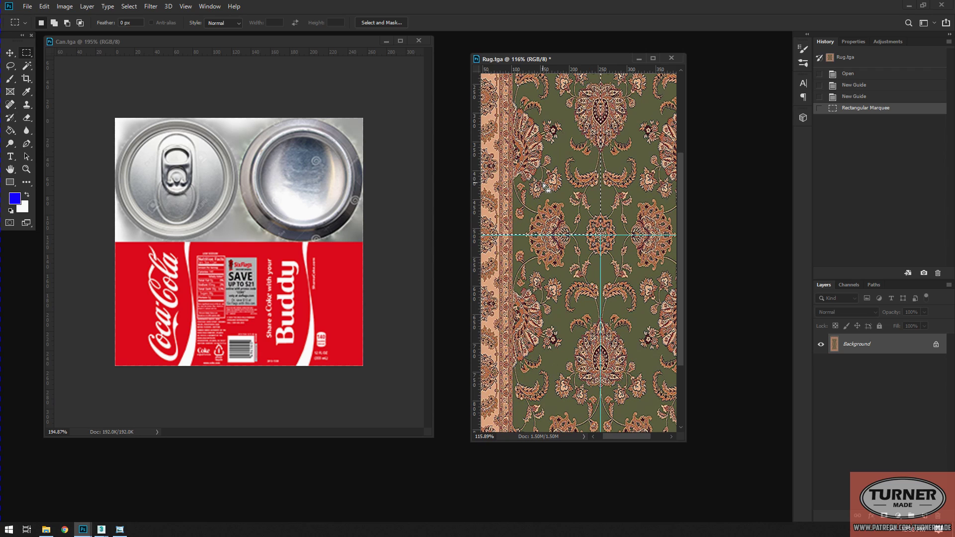
# Step: Return to the untitled 3ds Max scene and compare the can's texture with the rug's, from close up and with the whole rug in view
pyautogui.click(101, 529)
pyautogui.click(142, 506)
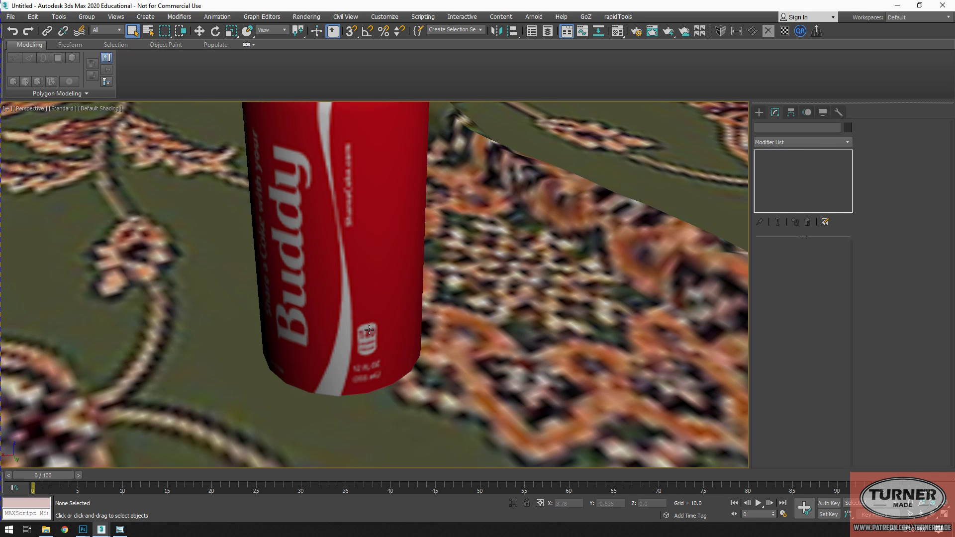
pyautogui.scroll(-3, 419, 248)
pyautogui.keyDown('alt'); pyautogui.moveTo(454, 251); pyautogui.dragTo(386, 233, button='middle'); pyautogui.keyUp('alt')
pyautogui.scroll(-4, 487, 234)
pyautogui.scroll(-3, 550, 274)
pyautogui.scroll(-3, 550, 274)
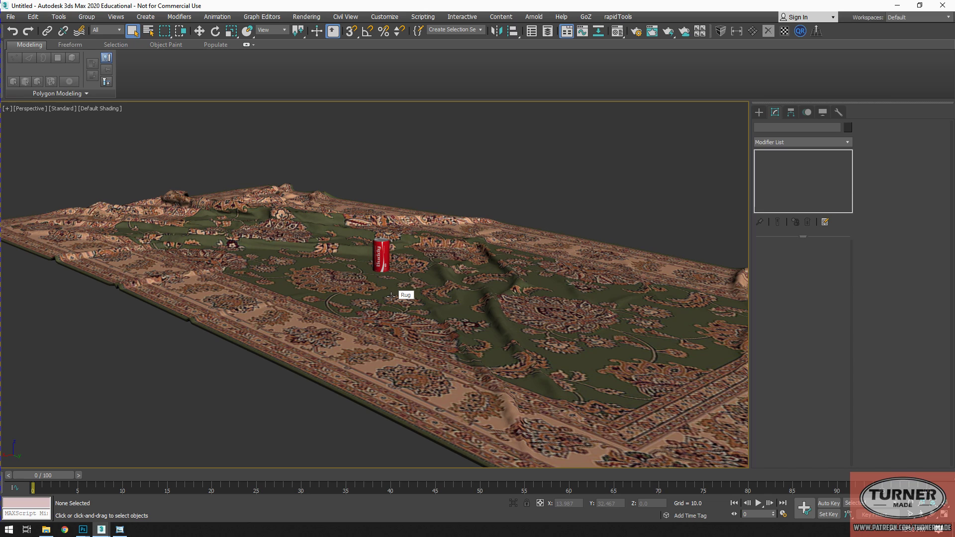
pyautogui.keyDown('alt'); pyautogui.moveTo(396, 295); pyautogui.dragTo(404, 296, button='middle'); pyautogui.keyUp('alt')
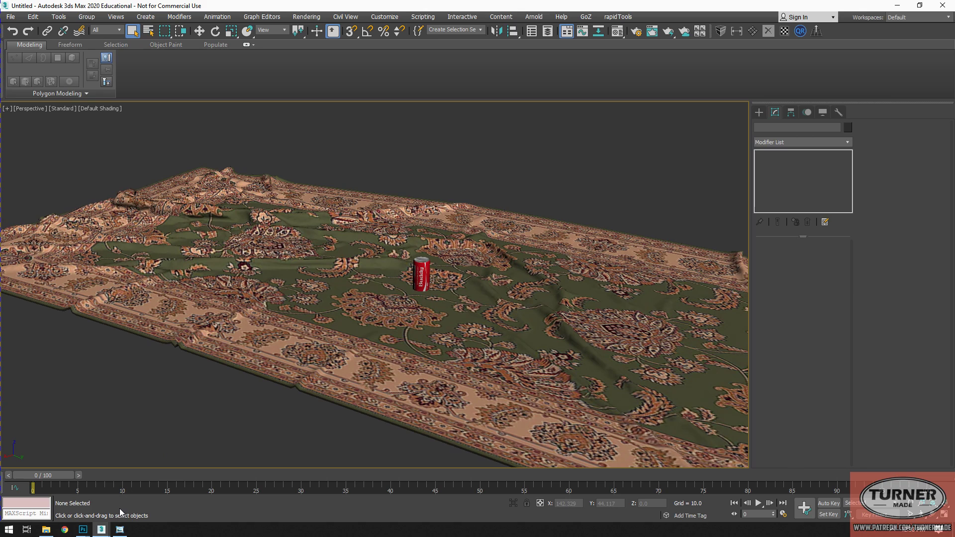
# Step: Close the untitled can and rug scene without saving and switch to the Bike.max scene
pyautogui.click(943, 5)
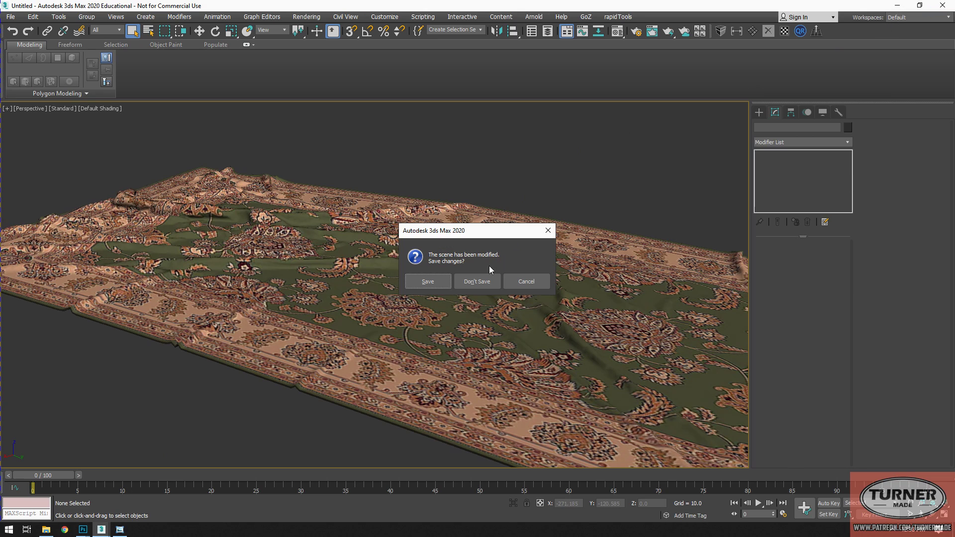
pyautogui.click(470, 280)
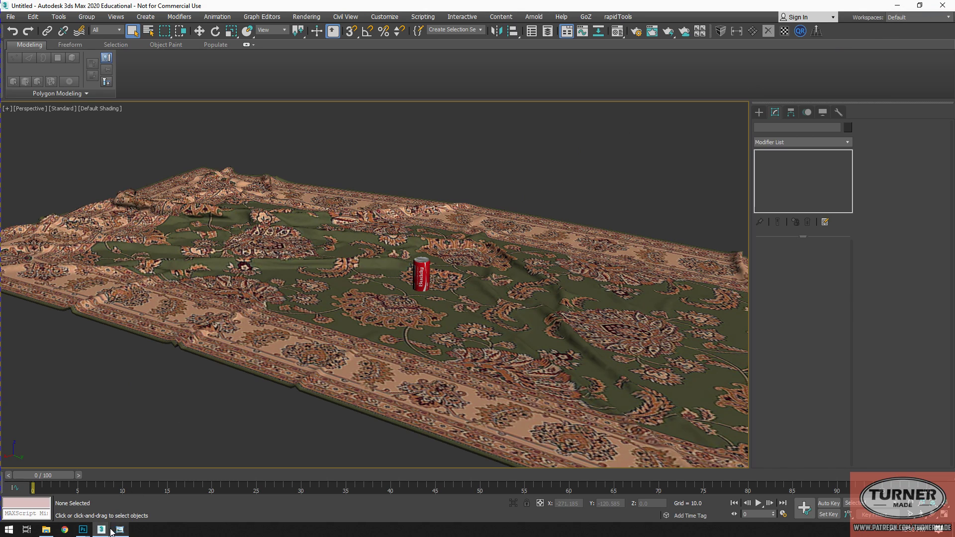
pyautogui.moveTo(100, 527)
pyautogui.click(55, 498)
# Step: Set the perspective viewport's rendering preset to Standard and inspect the motorcycle's tank, engine and wheels
pyautogui.keyDown('alt'); pyautogui.moveTo(527, 259); pyautogui.dragTo(521, 260, button='middle'); pyautogui.keyUp('alt')
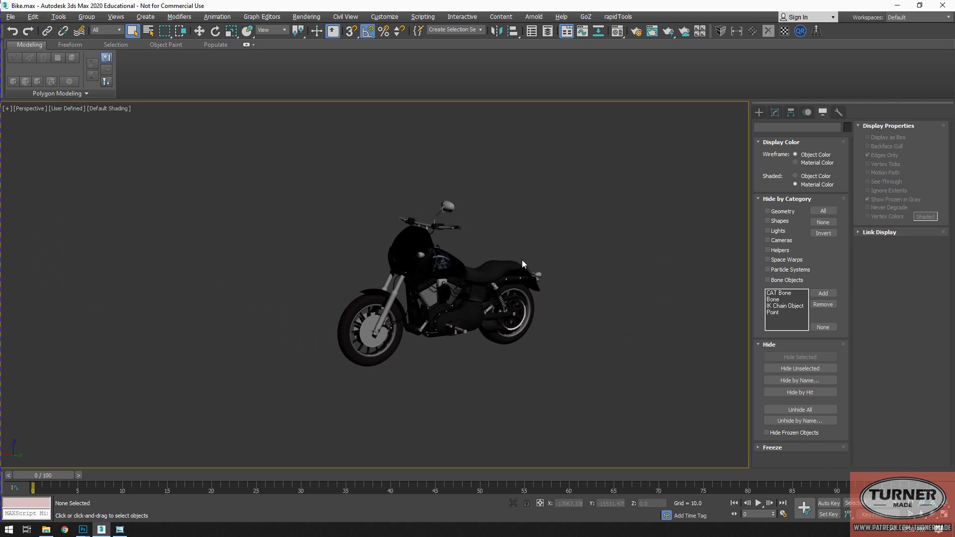
pyautogui.keyDown('alt'); pyautogui.moveTo(497, 217); pyautogui.dragTo(440, 259, button='middle'); pyautogui.keyUp('alt')
pyautogui.scroll(5, 399, 244)
pyautogui.scroll(-5, 399, 243)
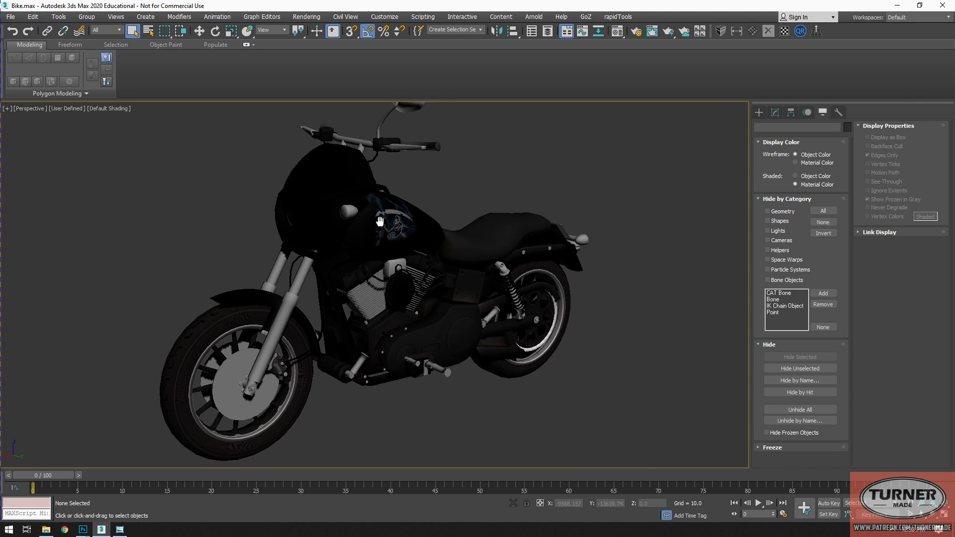
pyautogui.scroll(5, 443, 223)
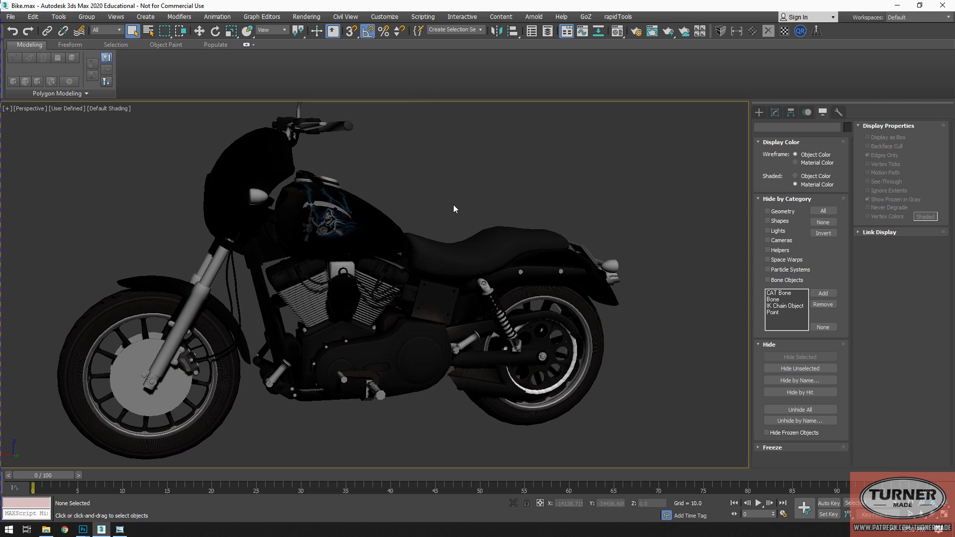
pyautogui.keyDown('alt'); pyautogui.moveTo(446, 211); pyautogui.dragTo(199, 184, button='middle'); pyautogui.keyUp('alt')
pyautogui.click(62, 110)
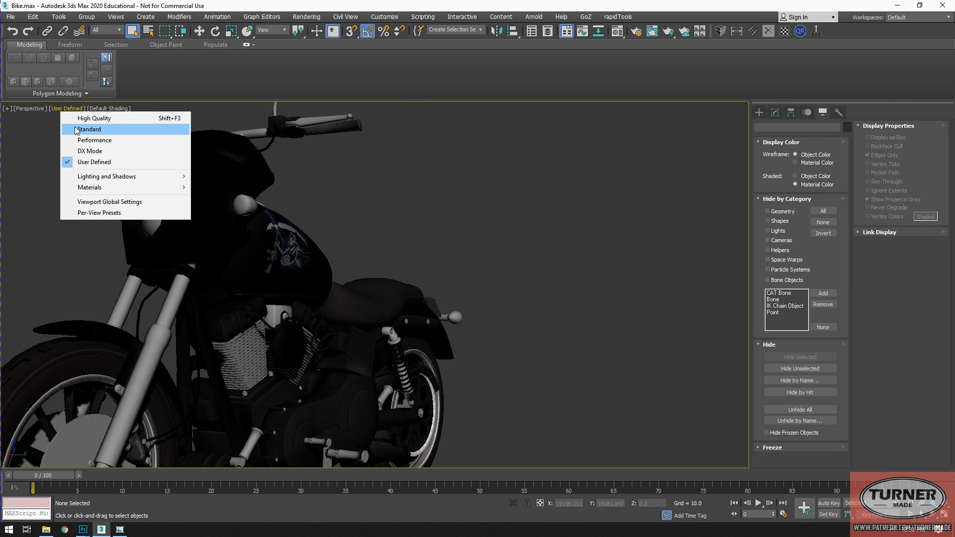
pyautogui.click(72, 130)
pyautogui.keyDown('alt'); pyautogui.moveTo(368, 276); pyautogui.dragTo(436, 247, button='middle'); pyautogui.keyUp('alt')
pyautogui.scroll(6, 376, 264)
pyautogui.scroll(-6, 423, 269)
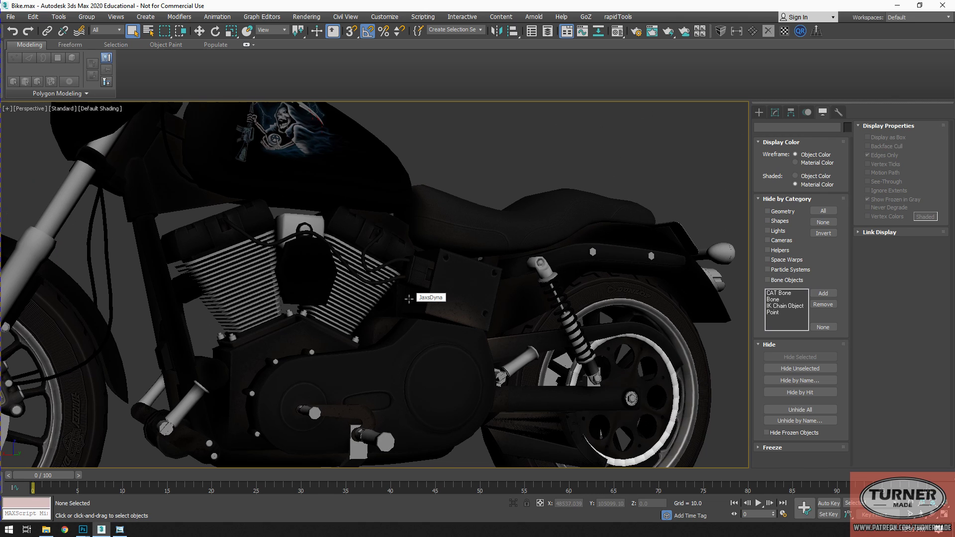
# Step: Inspect the textured motorcycle's front wheel, seat, handlebars and the reaper artwork on the tank
pyautogui.keyDown('alt'); pyautogui.moveTo(504, 316); pyautogui.dragTo(316, 194, button='middle'); pyautogui.keyUp('alt')
pyautogui.keyDown('alt'); pyautogui.moveTo(169, 238); pyautogui.dragTo(148, 272, button='middle'); pyautogui.keyUp('alt')
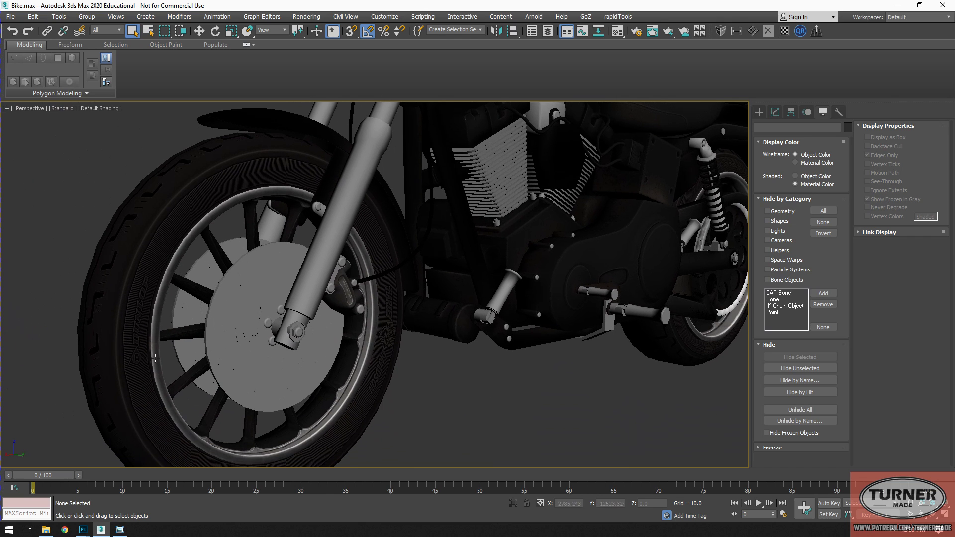
pyautogui.keyDown('alt'); pyautogui.moveTo(192, 215); pyautogui.dragTo(511, 236, button='middle'); pyautogui.keyUp('alt')
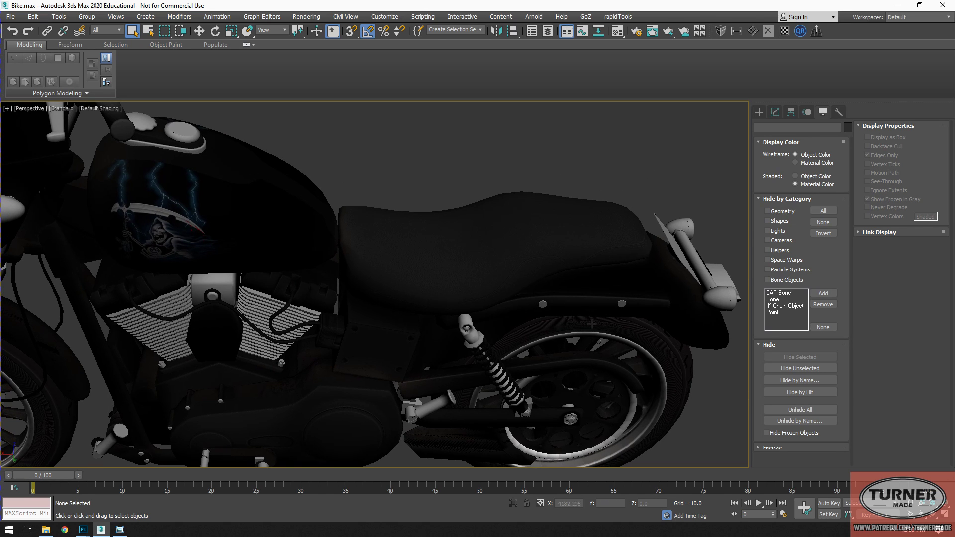
pyautogui.moveTo(465, 217); pyautogui.dragTo(402, 217, button='middle')
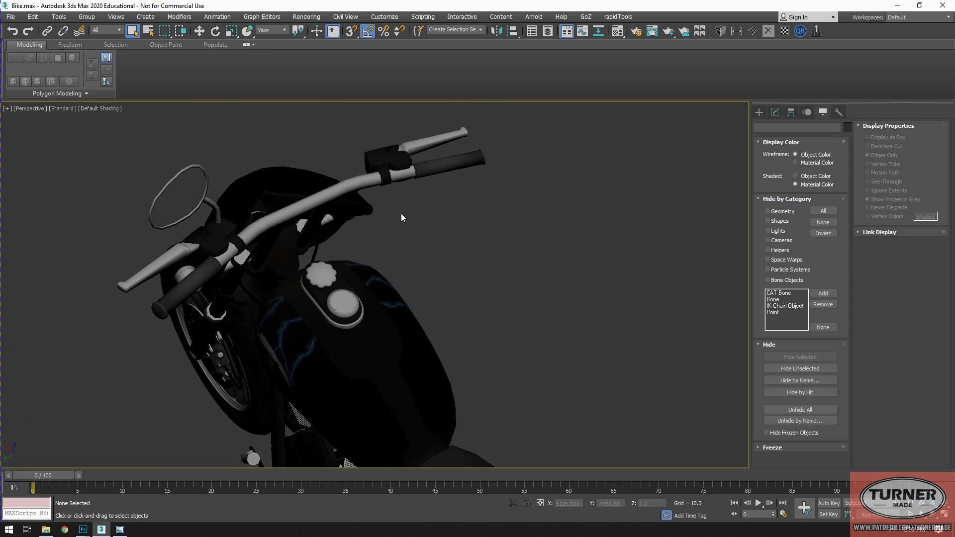
pyautogui.keyDown('alt'); pyautogui.moveTo(398, 163); pyautogui.dragTo(346, 257, button='middle'); pyautogui.keyUp('alt')
pyautogui.scroll(10, 305, 273)
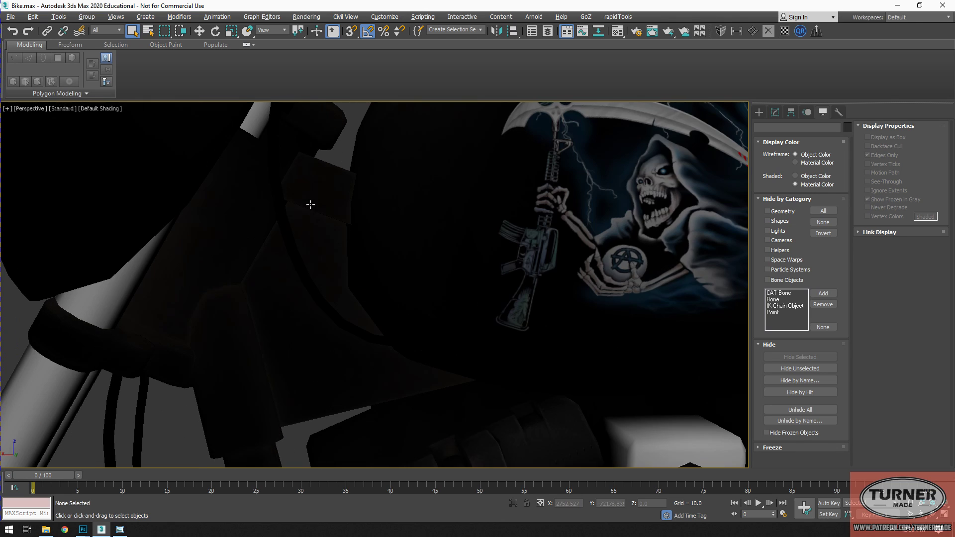
pyautogui.scroll(-3, 274, 194)
pyautogui.scroll(6, 513, 349)
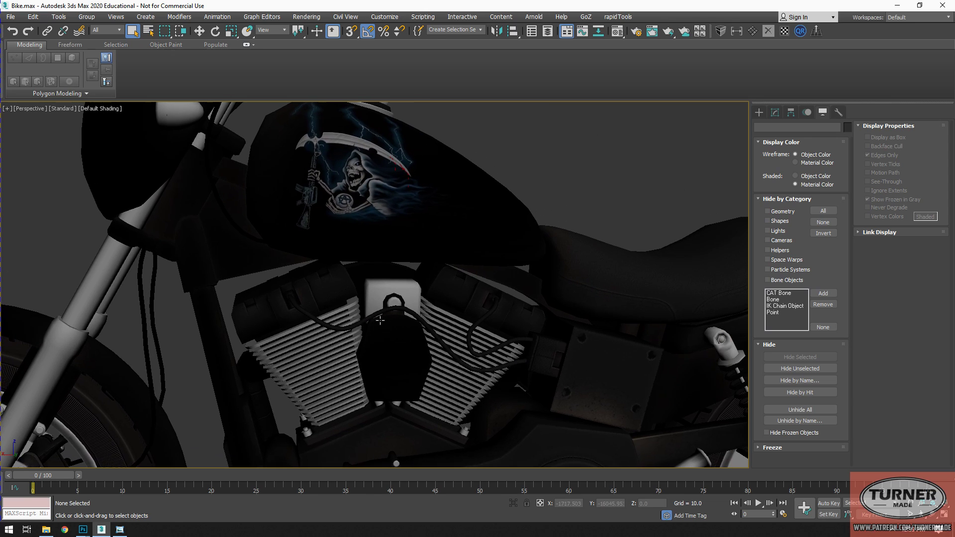
# Step: Examine the engine's cylinders, cables and side box up close, plus the air cleaner side and the whole motorcycle
pyautogui.scroll(6, 517, 288)
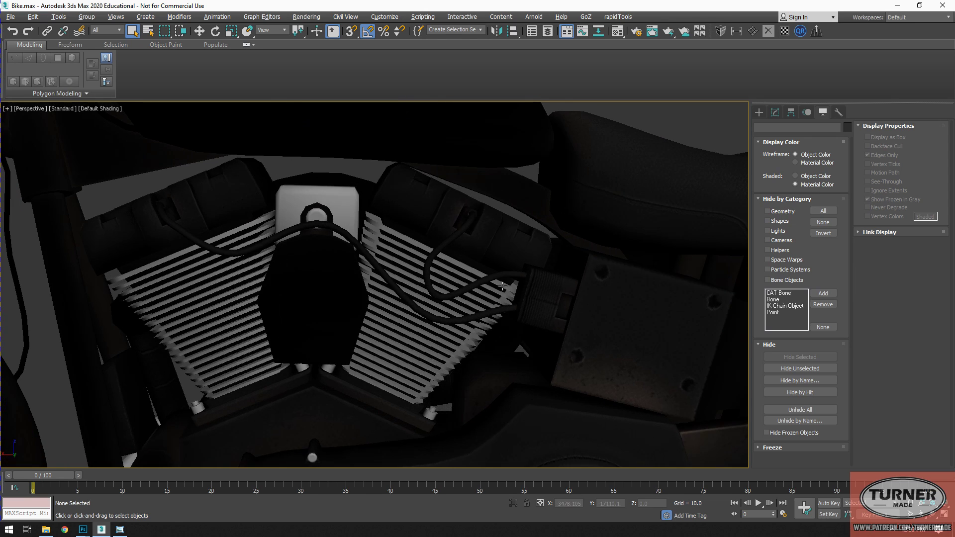
pyautogui.scroll(3, 415, 249)
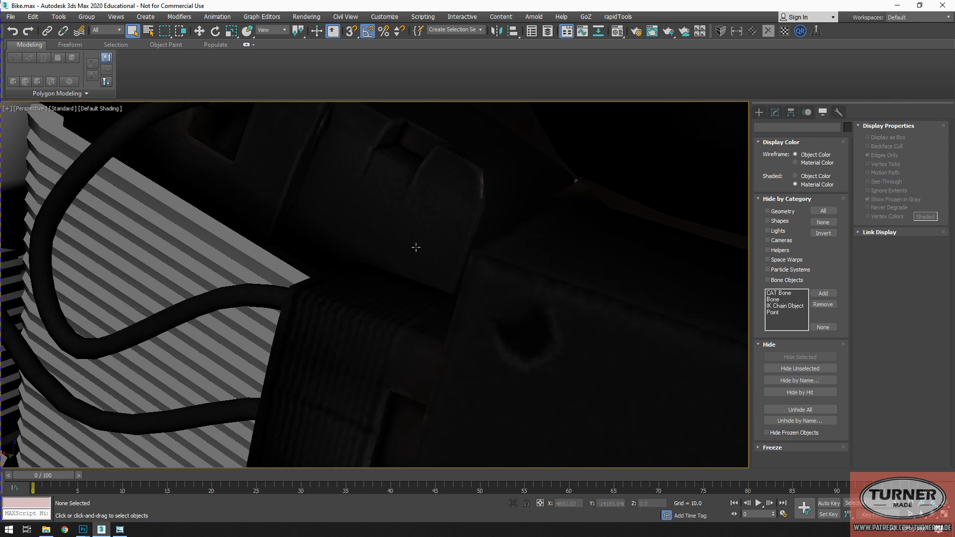
pyautogui.scroll(-3, 405, 298)
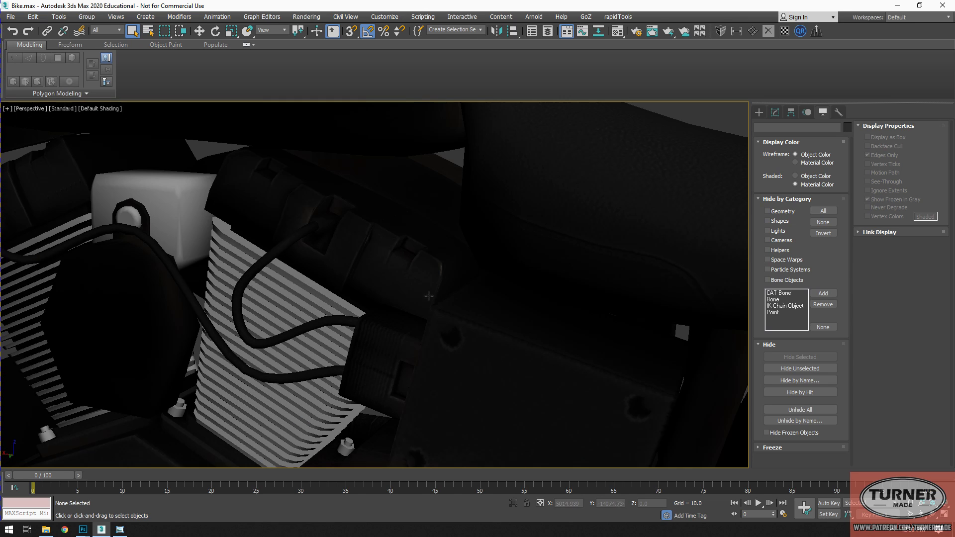
pyautogui.scroll(-5, 398, 249)
pyautogui.moveTo(463, 370); pyautogui.dragTo(240, 300, button='middle')
pyautogui.scroll(-5, 457, 390)
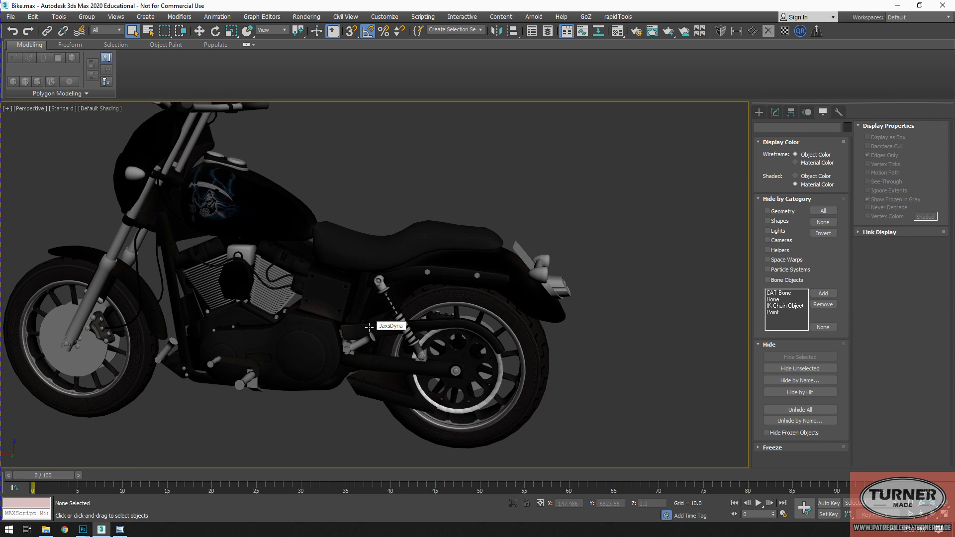
pyautogui.keyDown('alt'); pyautogui.moveTo(492, 383); pyautogui.dragTo(461, 323, button='middle'); pyautogui.keyUp('alt')
pyautogui.scroll(5, 564, 269)
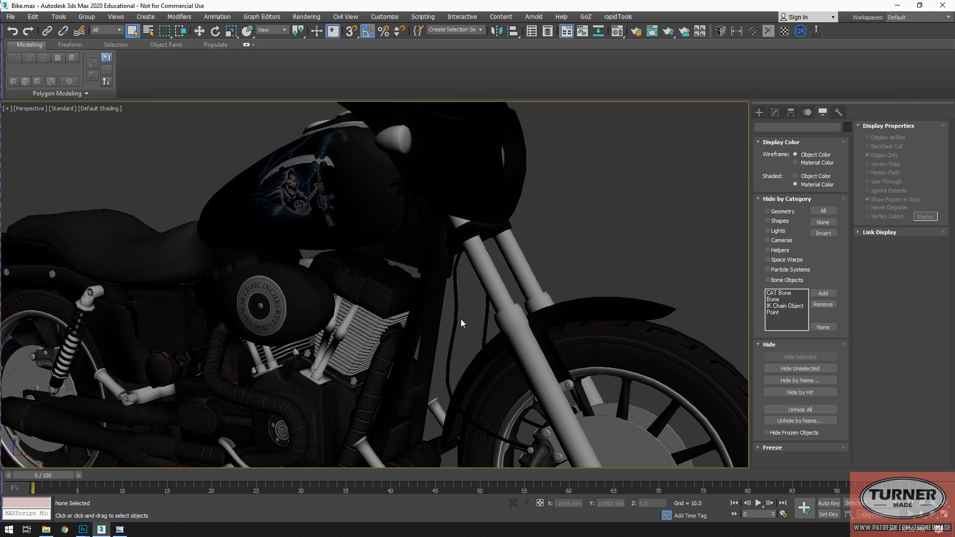
pyautogui.keyDown('alt'); pyautogui.moveTo(339, 203); pyautogui.dragTo(339, 289, button='middle'); pyautogui.keyUp('alt')
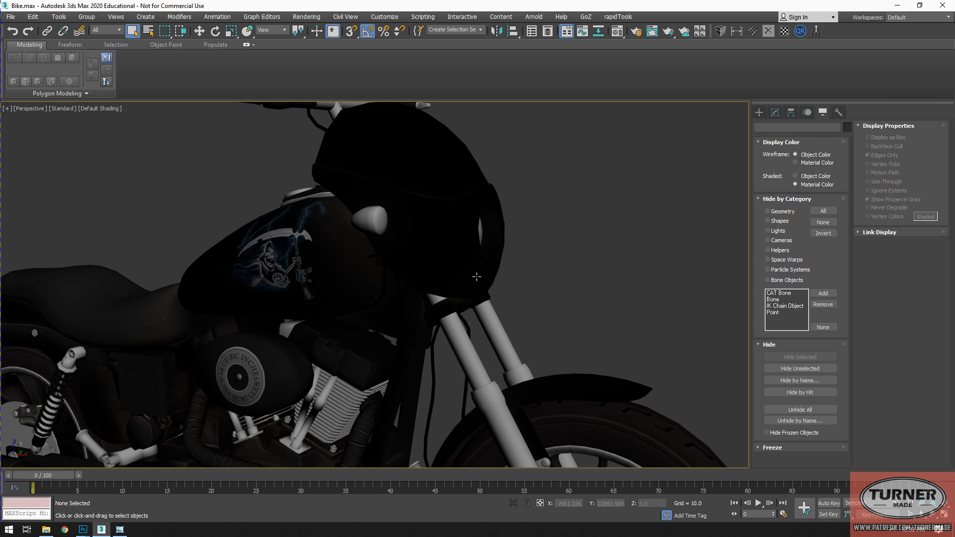
pyautogui.moveTo(367, 265); pyautogui.dragTo(427, 254, button='middle')
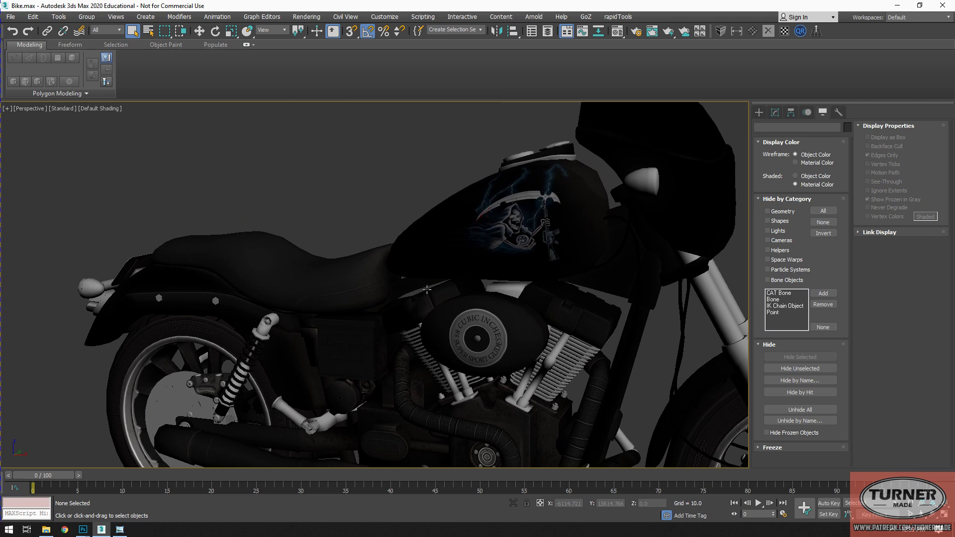
pyautogui.scroll(-4, 427, 254)
pyautogui.keyDown('alt'); pyautogui.moveTo(572, 269); pyautogui.dragTo(425, 293, button='middle'); pyautogui.keyUp('alt')
pyautogui.moveTo(425, 294); pyautogui.dragTo(453, 279, button='middle')
# Step: Review the 01 - Default Multi/Sub-Object material and assign the plain 07 - Default material to the motorcycle
pyautogui.press('m')
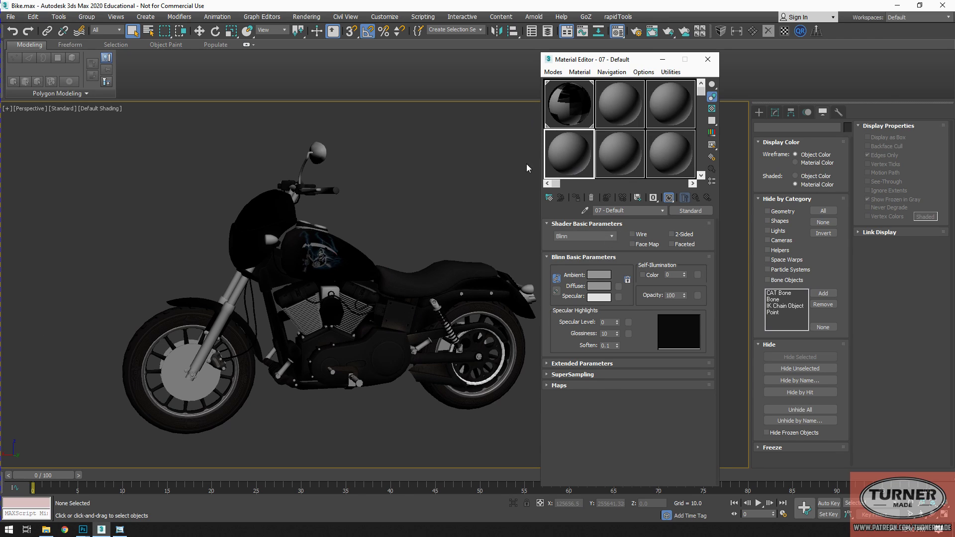
pyautogui.click(564, 99)
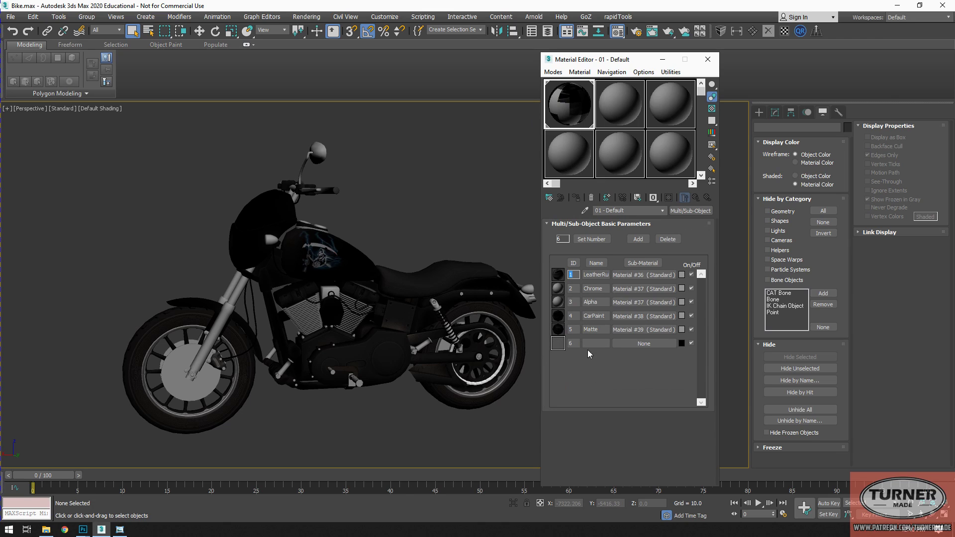
pyautogui.click(572, 143)
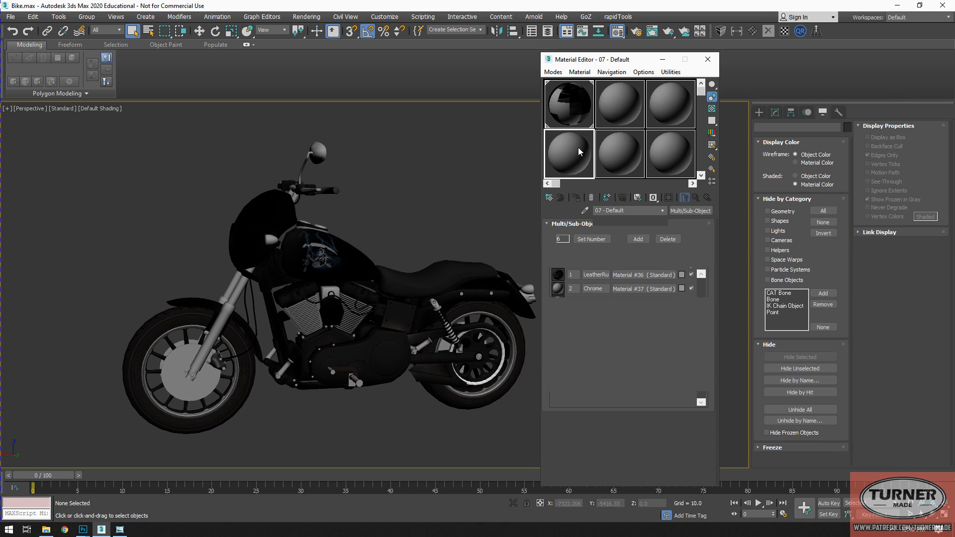
pyautogui.moveTo(396, 217)
pyautogui.keyDown('alt'); pyautogui.mouseDown(button='middle')
pyautogui.moveTo(403, 223)
pyautogui.moveTo(402, 205)
pyautogui.mouseUp(button='middle'); pyautogui.keyUp('alt')
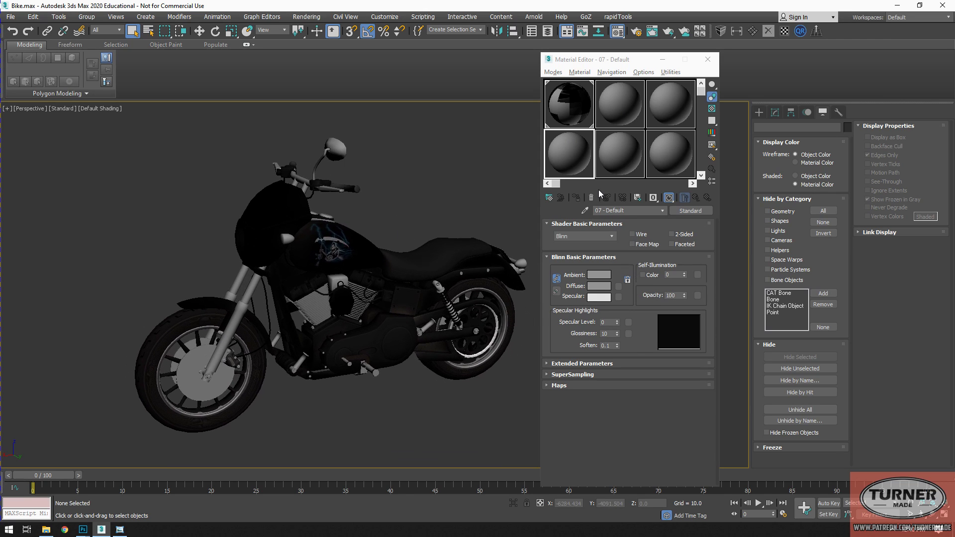
pyautogui.moveTo(121, 150); pyautogui.dragTo(522, 425)
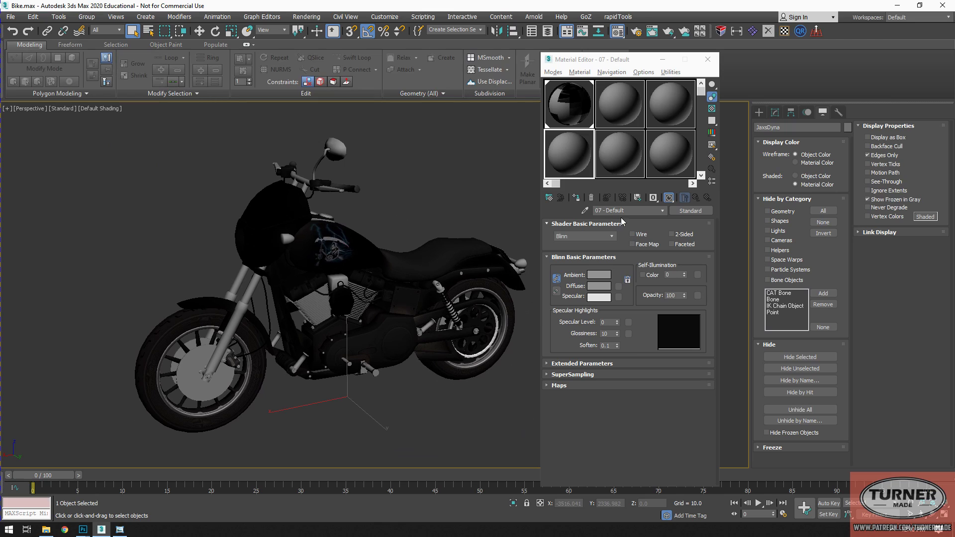
pyautogui.click(577, 197)
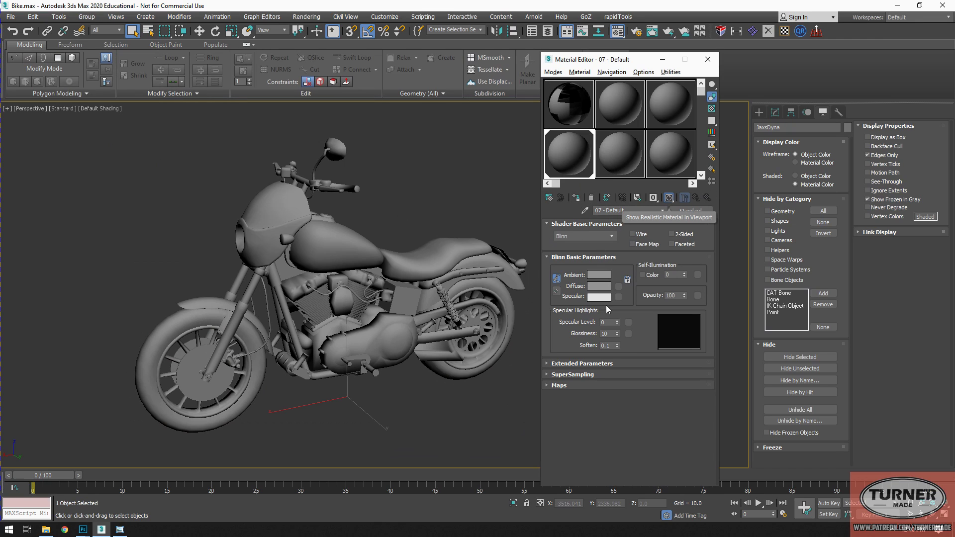
# Step: Load the grid bitmap from the desktop's TurnerMade/TexelDensity folder as 07 - Default's diffuse map, show it on the motorcycle and close the Material Editor
pyautogui.click(618, 286)
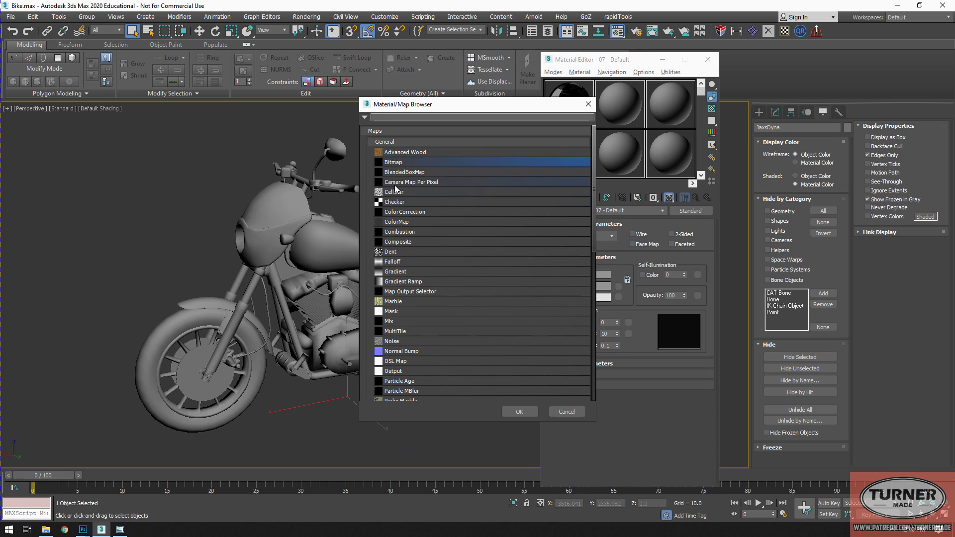
pyautogui.doubleClick(391, 163)
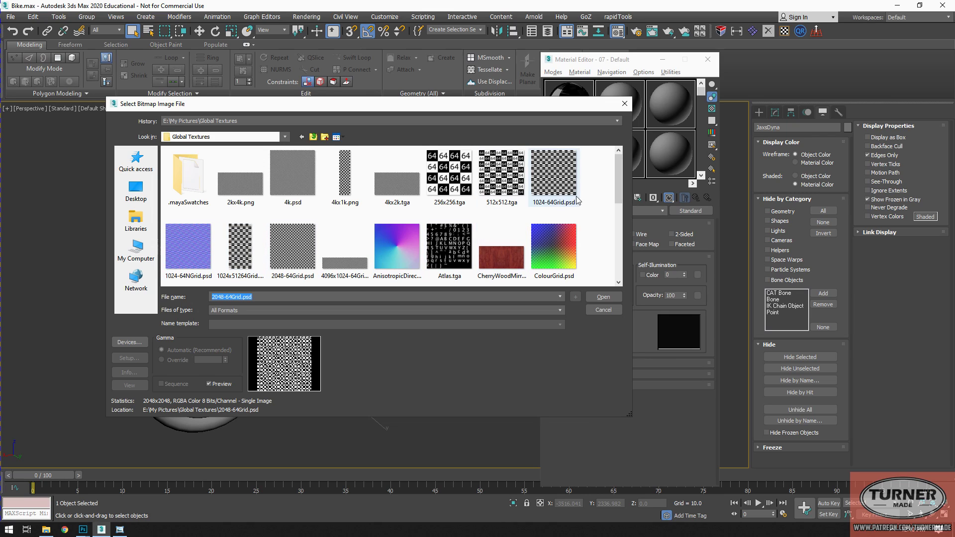
pyautogui.click(136, 192)
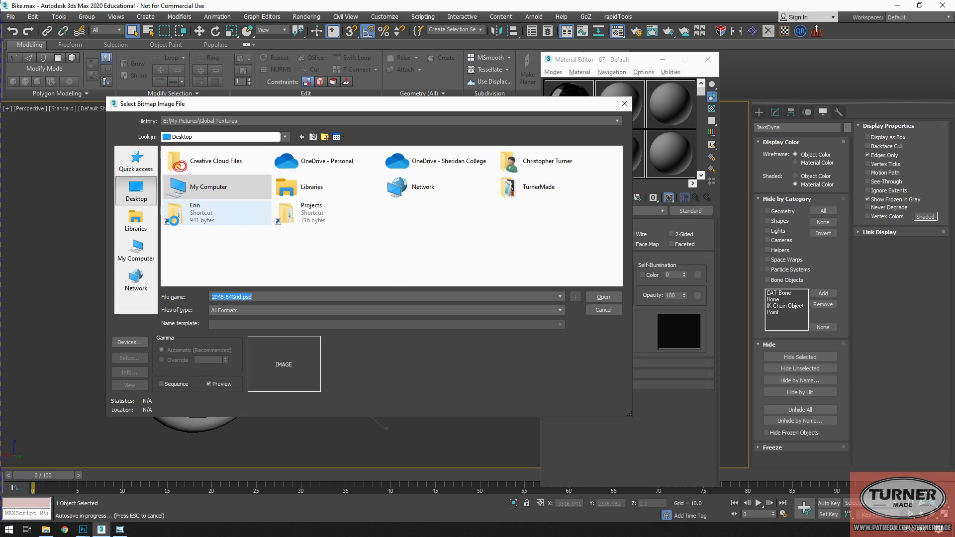
pyautogui.doubleClick(536, 188)
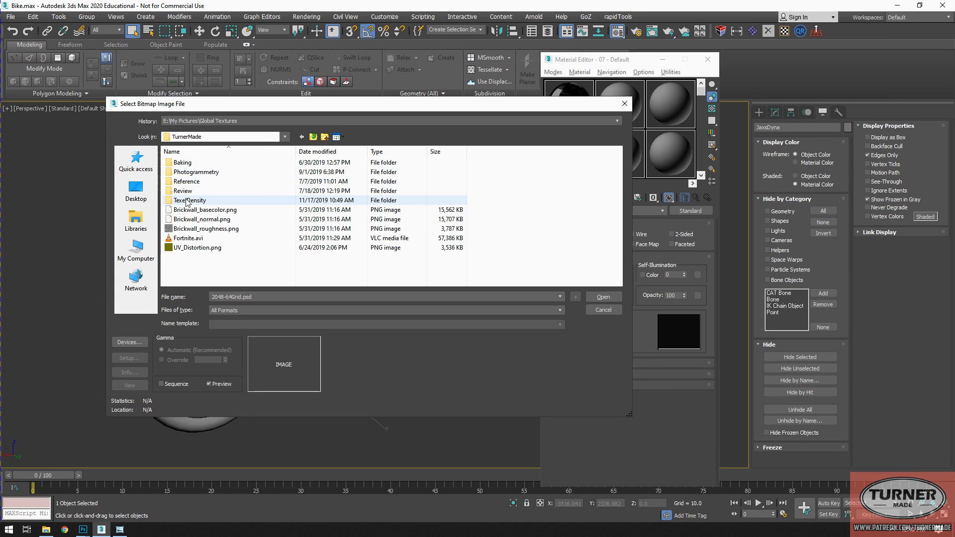
pyautogui.doubleClick(185, 199)
pyautogui.doubleClick(186, 183)
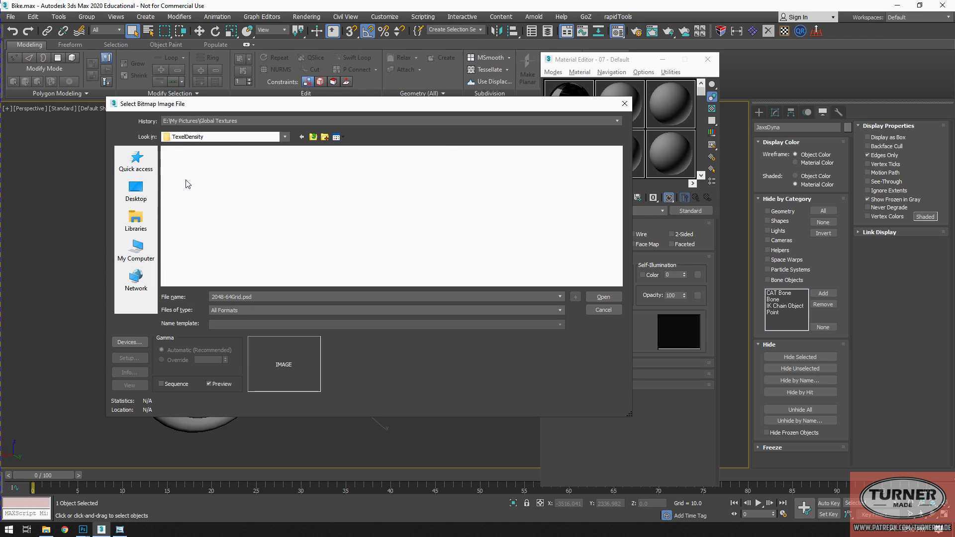
pyautogui.doubleClick(188, 181)
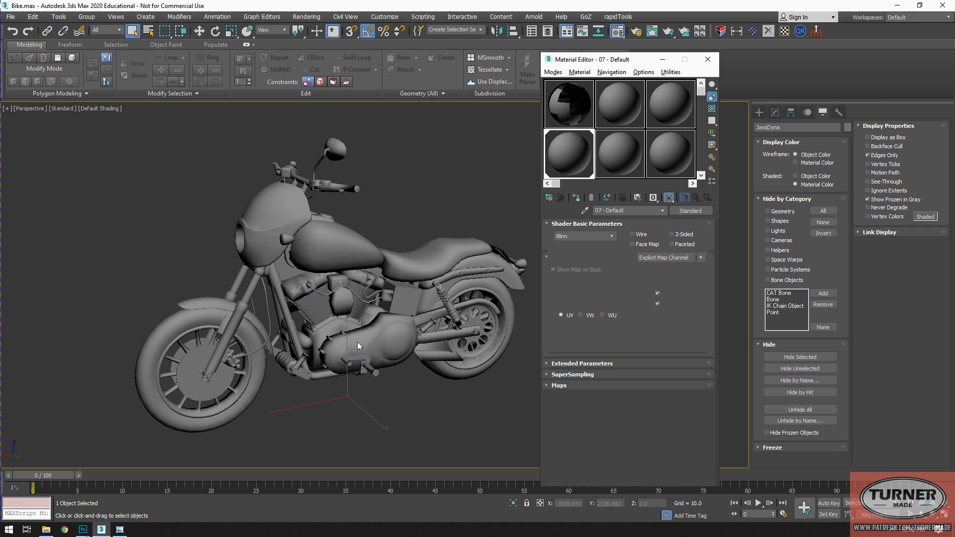
pyautogui.click(696, 200)
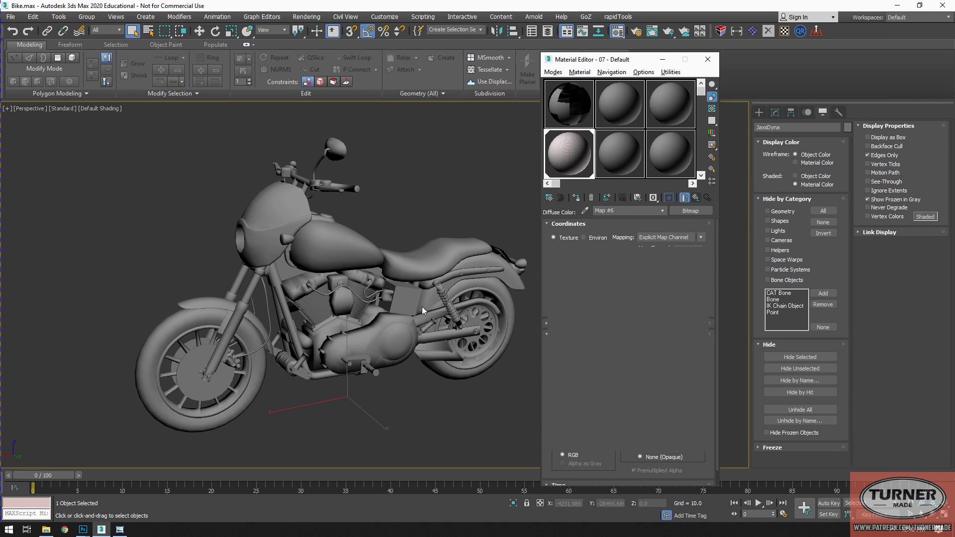
pyautogui.keyDown('alt'); pyautogui.moveTo(408, 282); pyautogui.dragTo(408, 281, button='middle'); pyautogui.keyUp('alt')
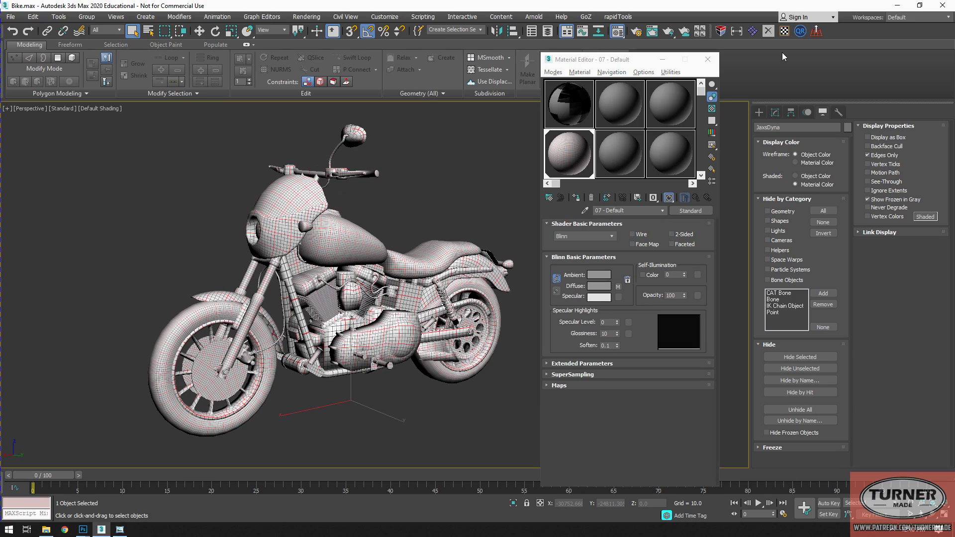
pyautogui.click(708, 59)
# Step: Compare the grid density on the motorcycle's tank, seat, air cleaner and front fairing
pyautogui.keyDown('alt'); pyautogui.moveTo(345, 347); pyautogui.dragTo(399, 192, button='middle'); pyautogui.keyUp('alt')
pyautogui.scroll(5, 352, 301)
pyautogui.keyDown('alt'); pyautogui.moveTo(539, 314); pyautogui.dragTo(348, 194, button='middle'); pyautogui.keyUp('alt')
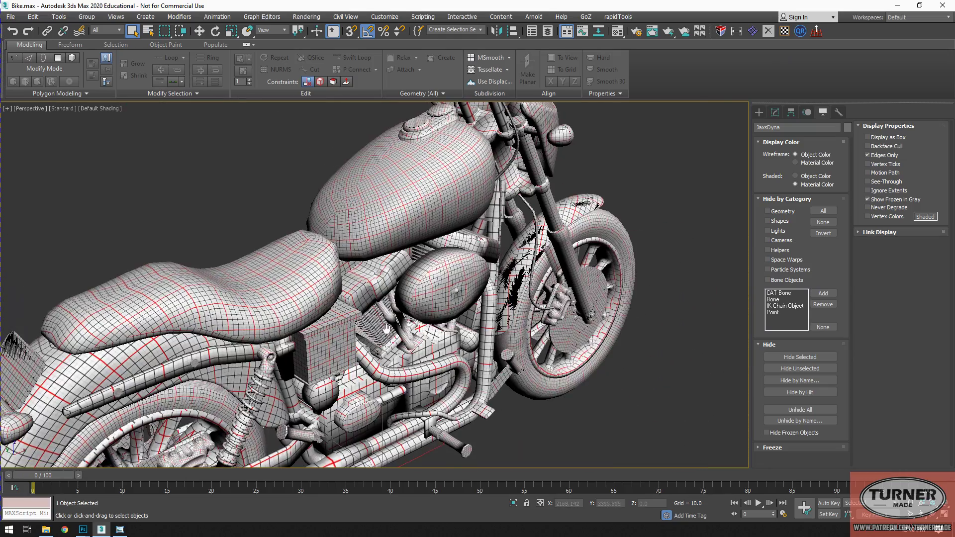
pyautogui.scroll(3, 292, 294)
pyautogui.keyDown('alt'); pyautogui.moveTo(292, 294); pyautogui.dragTo(313, 303, button='middle'); pyautogui.keyUp('alt')
pyautogui.scroll(-5, 313, 303)
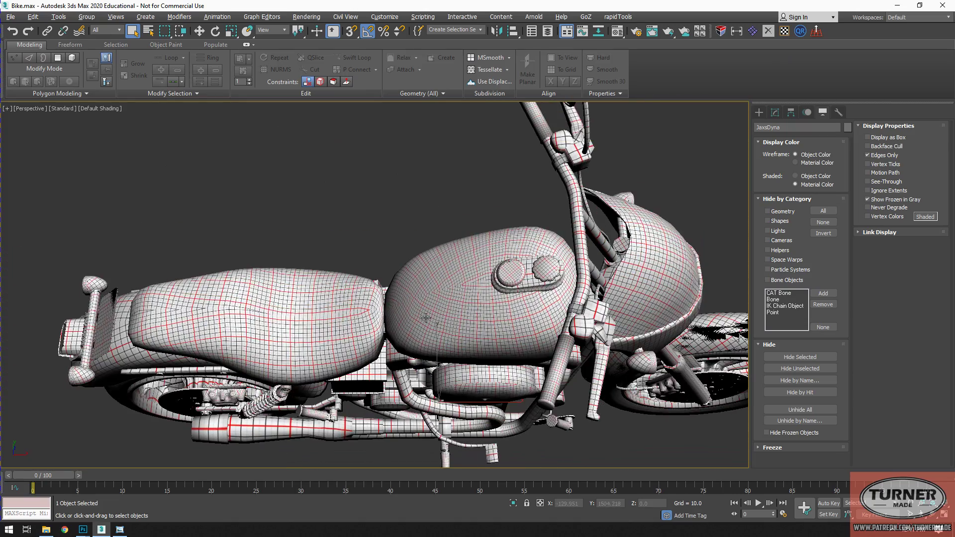
pyautogui.scroll(3, 427, 308)
pyautogui.scroll(6, 423, 302)
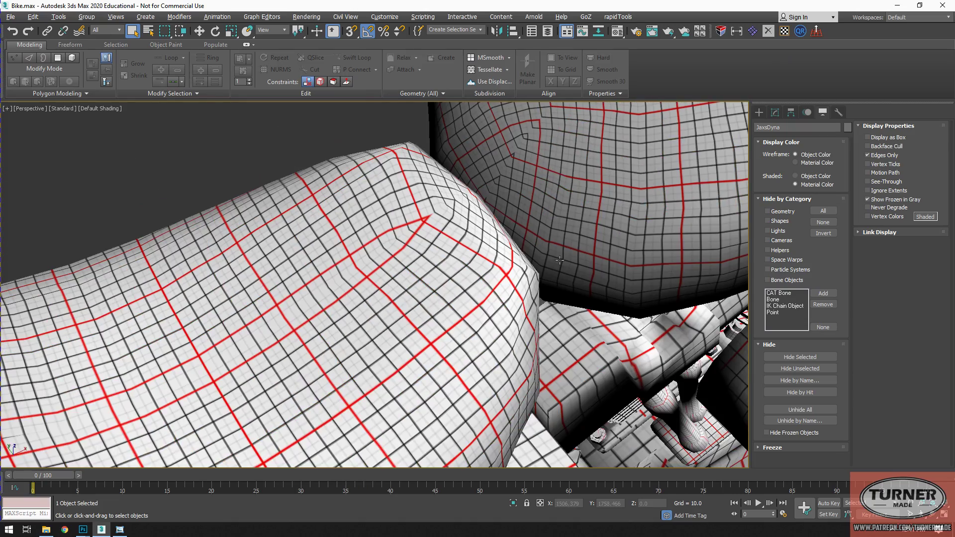
pyautogui.moveTo(558, 263); pyautogui.dragTo(542, 281, button='middle')
pyautogui.scroll(-3, 542, 281)
pyautogui.keyDown('alt'); pyautogui.moveTo(536, 239); pyautogui.dragTo(393, 206, button='middle'); pyautogui.keyUp('alt')
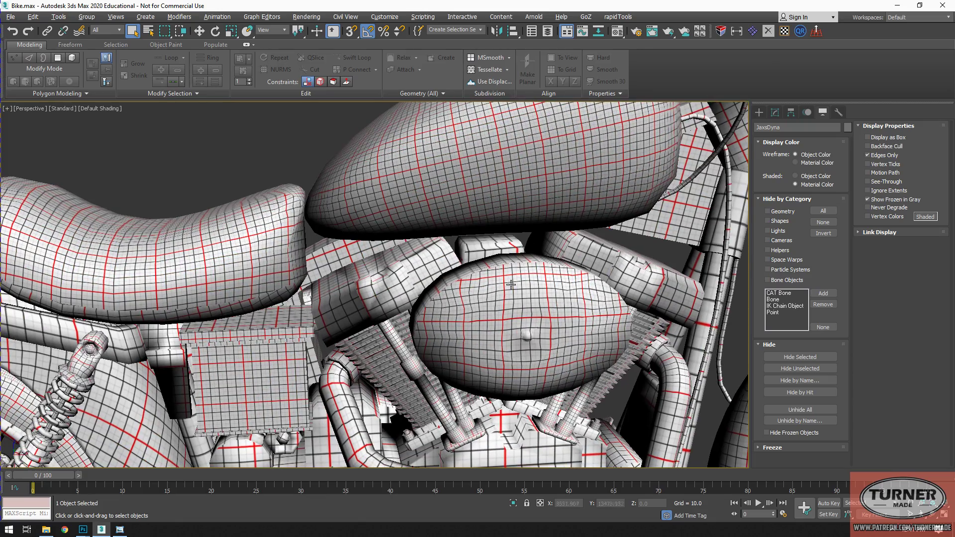
pyautogui.moveTo(555, 305); pyautogui.dragTo(279, 398, button='middle')
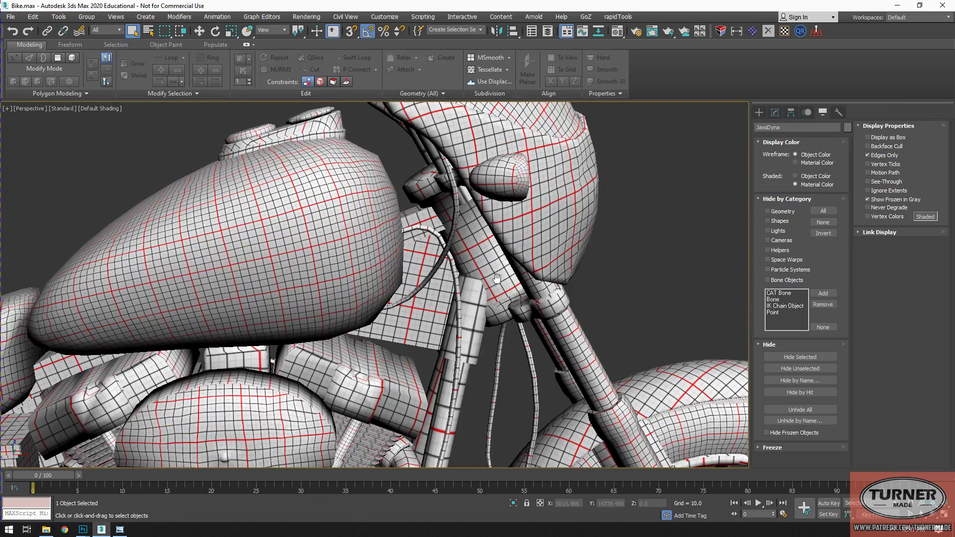
pyautogui.keyDown('alt'); pyautogui.moveTo(562, 202); pyautogui.dragTo(514, 203, button='middle'); pyautogui.keyUp('alt')
pyautogui.scroll(-2, 514, 203)
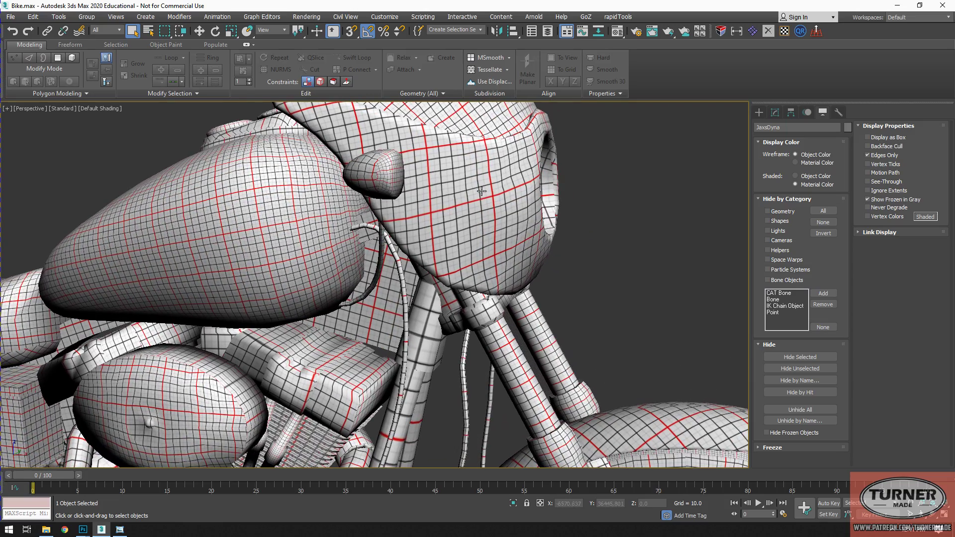
# Step: Compare the grid size on the front tire's tread with that on its sidewall, rim and brake disc
pyautogui.scroll(-4, 547, 251)
pyautogui.keyDown('alt'); pyautogui.moveTo(549, 254); pyautogui.dragTo(654, 221, button='middle'); pyautogui.keyUp('alt')
pyautogui.scroll(3, 494, 260)
pyautogui.moveTo(388, 251)
pyautogui.keyDown('alt'); pyautogui.mouseDown(button='middle')
pyautogui.moveTo(421, 249)
pyautogui.moveTo(411, 314)
pyautogui.moveTo(383, 239)
pyautogui.mouseUp(button='middle'); pyautogui.keyUp('alt')
pyautogui.scroll(-2, 420, 249)
pyautogui.keyDown('alt'); pyautogui.moveTo(383, 239); pyautogui.dragTo(458, 238, button='middle'); pyautogui.keyUp('alt')
pyautogui.scroll(3, 367, 262)
pyautogui.moveTo(363, 303); pyautogui.dragTo(389, 263, button='middle')
pyautogui.scroll(4, 368, 262)
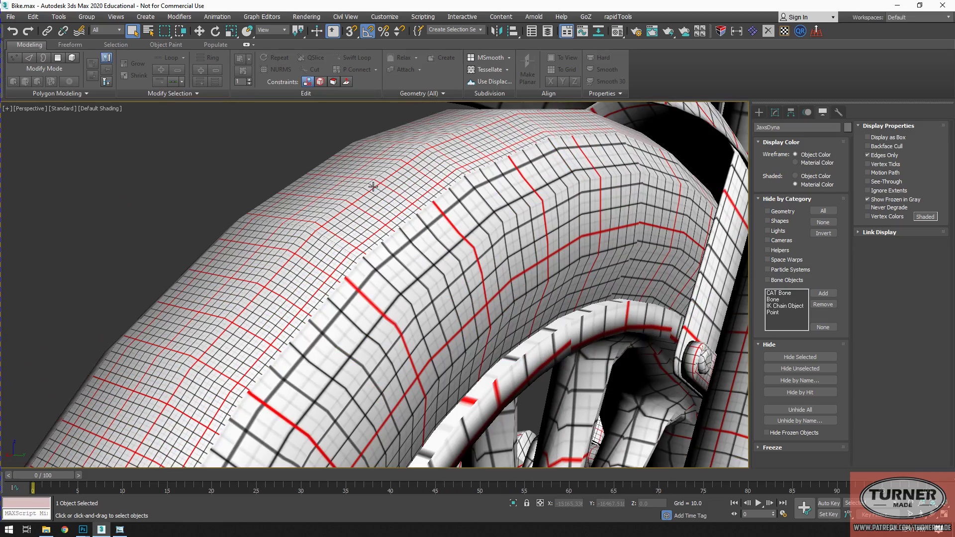
pyautogui.moveTo(168, 338); pyautogui.dragTo(434, 192, button='middle')
pyautogui.scroll(-4, 434, 192)
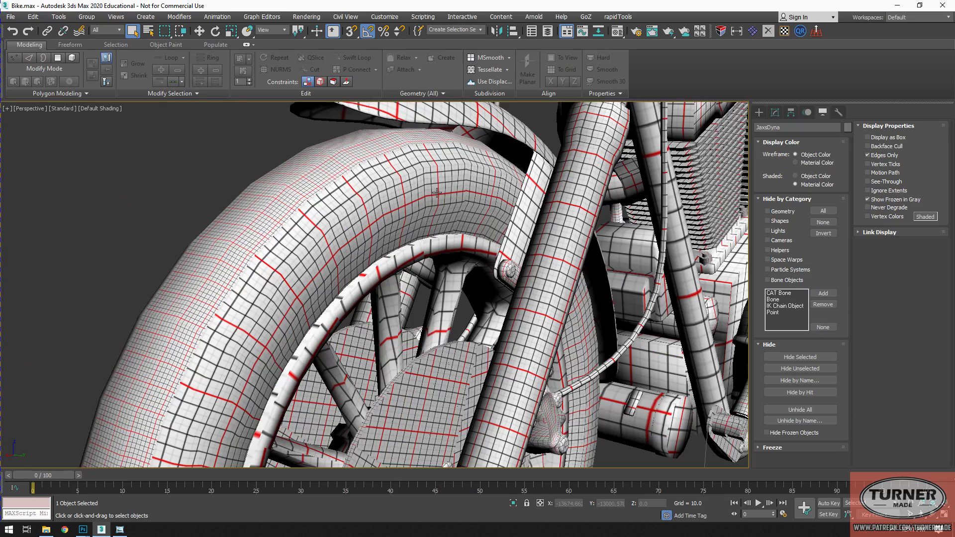
# Step: Inspect the grid along the motorcycle's side from the front wheel to the rear, ending with nearly the whole bike in view
pyautogui.keyDown('alt'); pyautogui.moveTo(261, 244); pyautogui.dragTo(235, 242, button='middle'); pyautogui.keyUp('alt')
pyautogui.scroll(-3, 235, 242)
pyautogui.moveTo(522, 249); pyautogui.dragTo(258, 259, button='middle')
pyautogui.scroll(3, 259, 259)
pyautogui.keyDown('alt'); pyautogui.moveTo(388, 253); pyautogui.dragTo(371, 252, button='middle'); pyautogui.keyUp('alt')
pyautogui.moveTo(532, 251); pyautogui.dragTo(363, 258, button='middle')
pyautogui.scroll(-3, 383, 249)
pyautogui.scroll(-3, 385, 250)
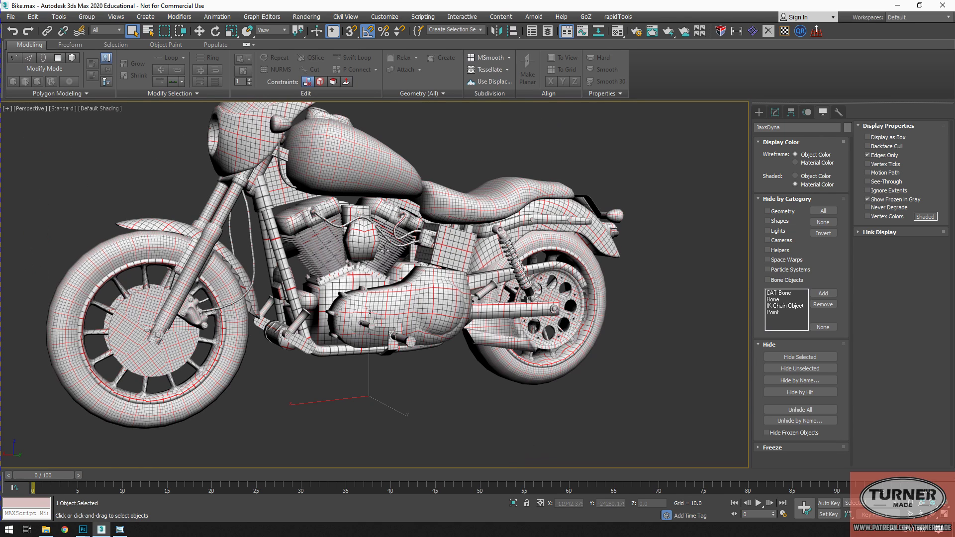
# Step: Compare the grid density on the motorcycle's engine, seat and rear wheel, ending with the whole bike in view
pyautogui.scroll(5, 411, 288)
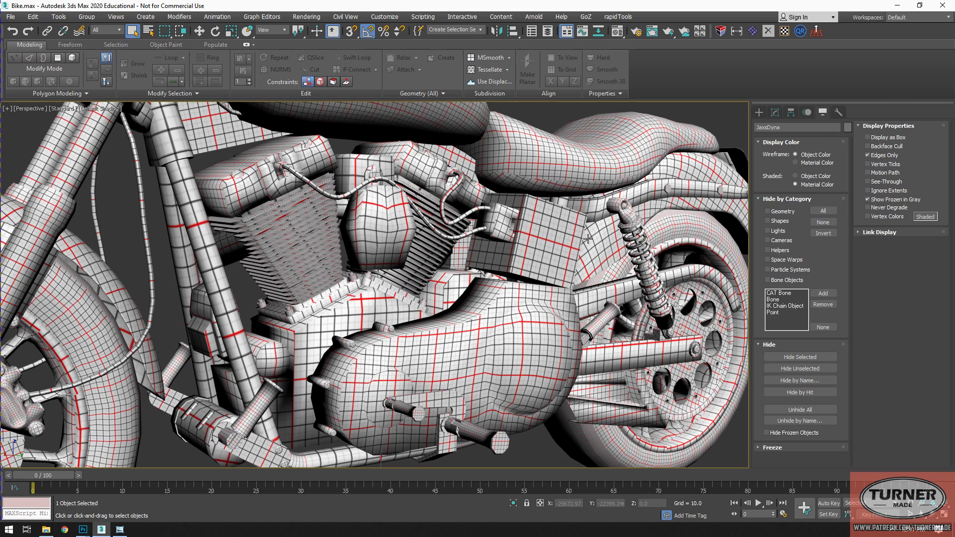
pyautogui.keyDown('alt'); pyautogui.moveTo(617, 197); pyautogui.dragTo(552, 269, button='middle'); pyautogui.keyUp('alt')
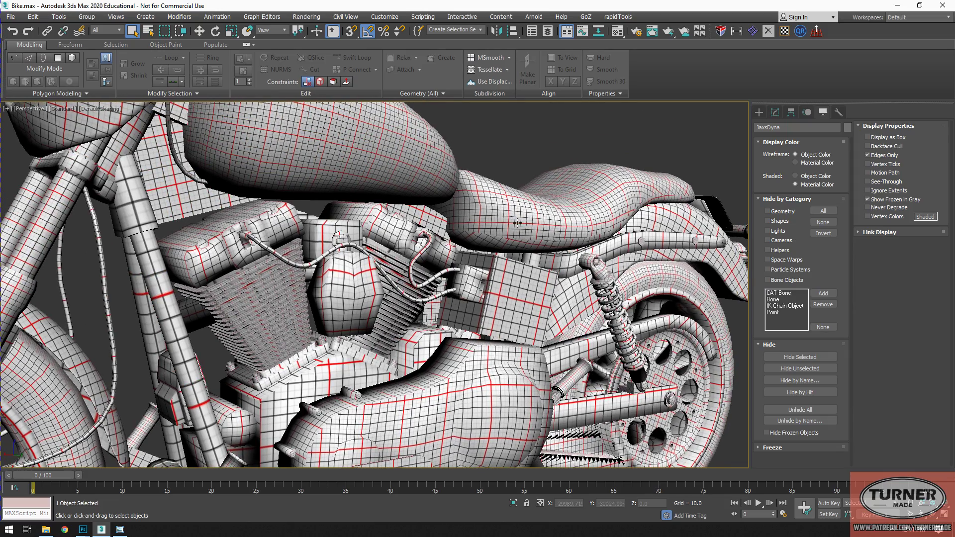
pyautogui.keyDown('alt'); pyautogui.moveTo(482, 210); pyautogui.dragTo(433, 174, button='middle'); pyautogui.keyUp('alt')
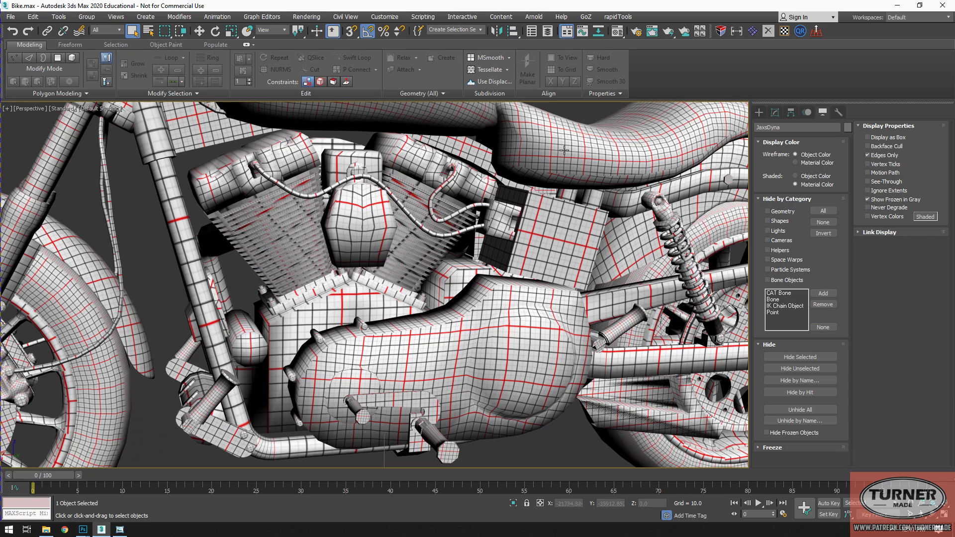
pyautogui.scroll(-10, 509, 257)
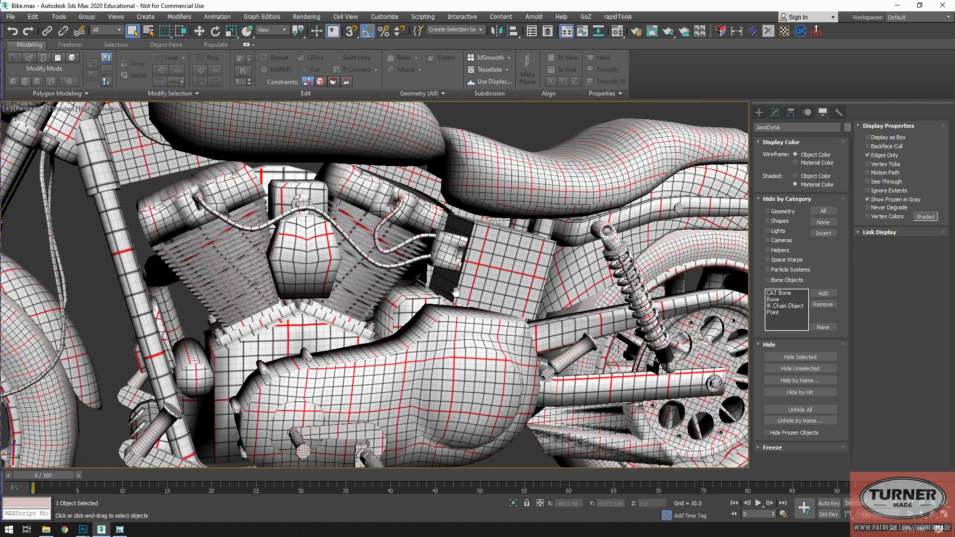
pyautogui.keyDown('alt'); pyautogui.moveTo(509, 257); pyautogui.dragTo(497, 220, button='middle'); pyautogui.keyUp('alt')
pyautogui.scroll(-8, 416, 217)
pyautogui.press('w')
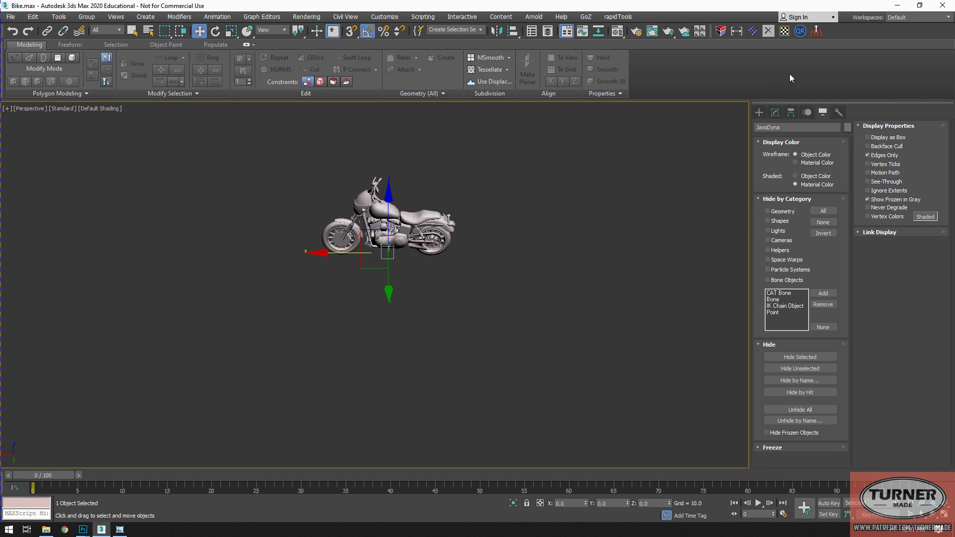
# Step: Apply an Unwrap UVW modifier to the motorcycle with its UV editor open, and widen the editor window to reveal its material ID filter
pyautogui.click(783, 33)
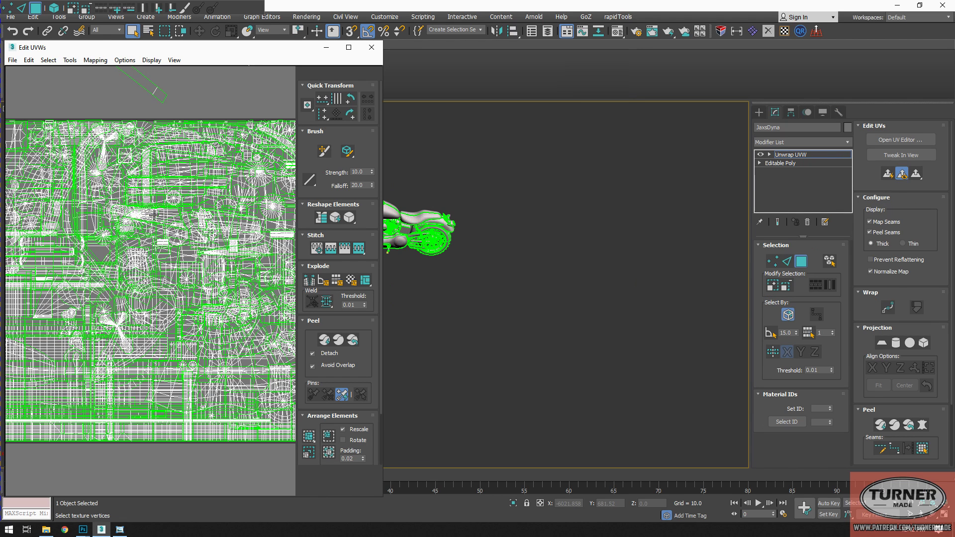
pyautogui.scroll(-6, 155, 214)
pyautogui.scroll(2, 158, 214)
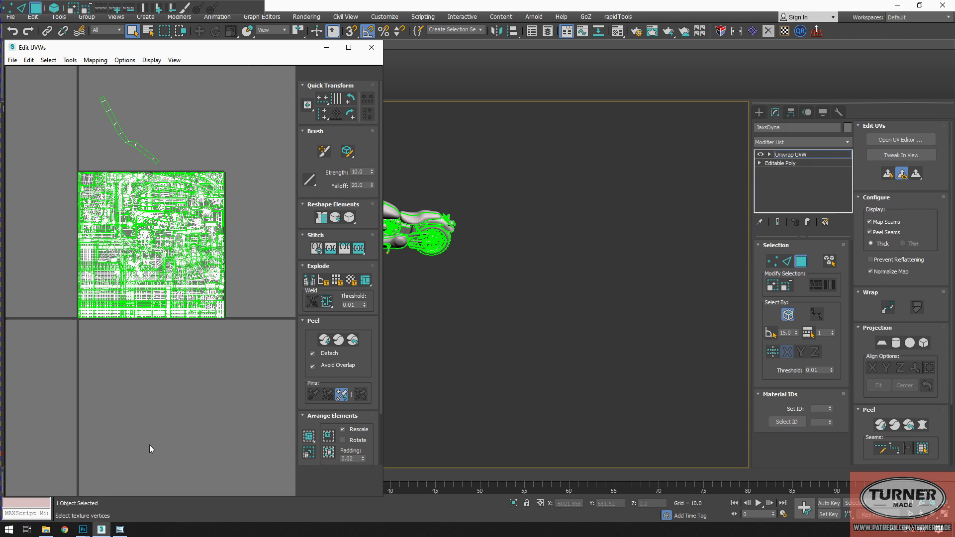
pyautogui.moveTo(383, 479); pyautogui.dragTo(423, 480)
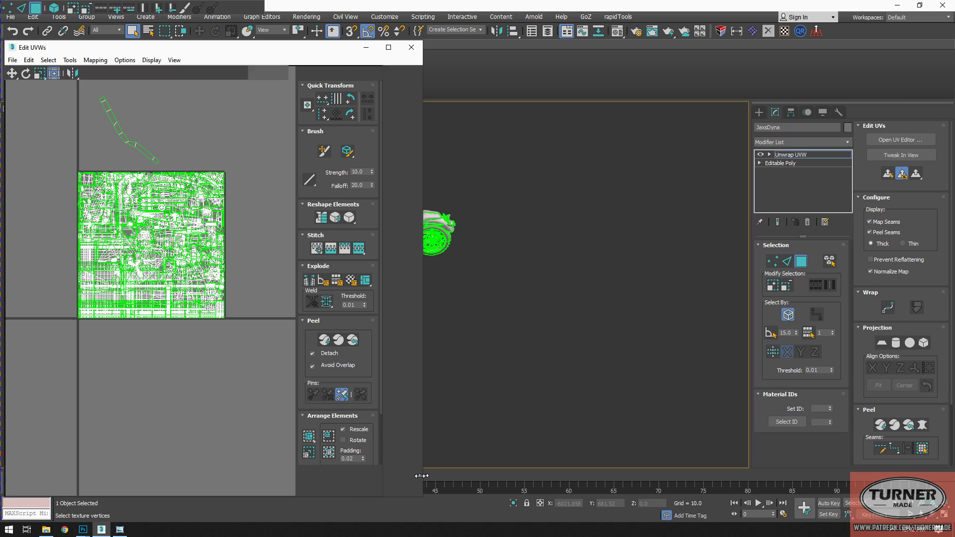
# Step: Filter the UV layout to material ID 1 and examine its shells within the UV square
pyautogui.click(331, 492)
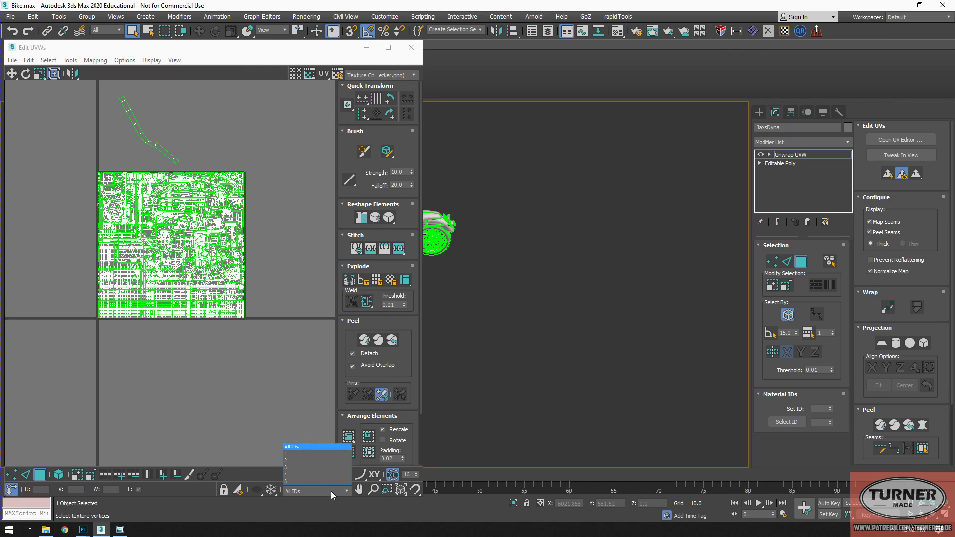
pyautogui.click(298, 453)
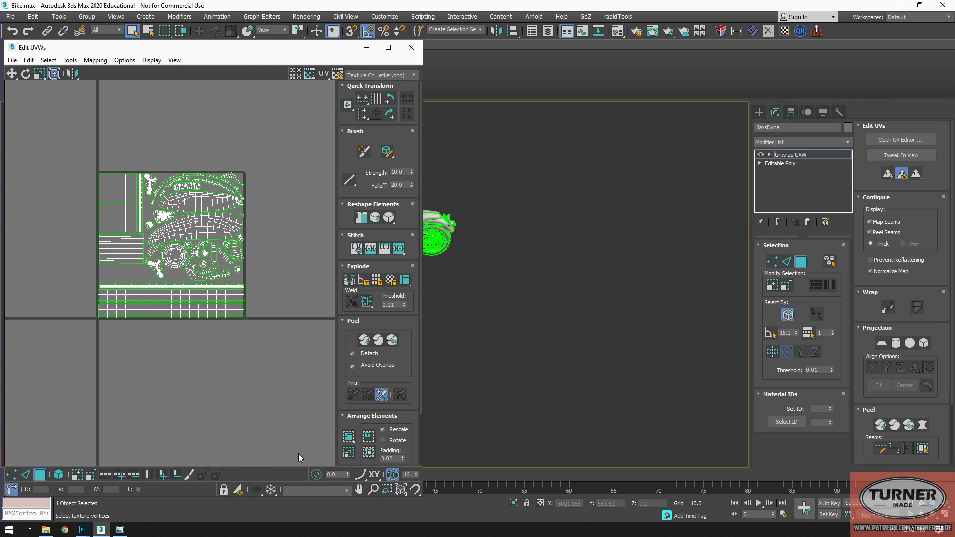
pyautogui.scroll(3, 172, 274)
pyautogui.scroll(2, 173, 274)
pyautogui.scroll(-3, 176, 275)
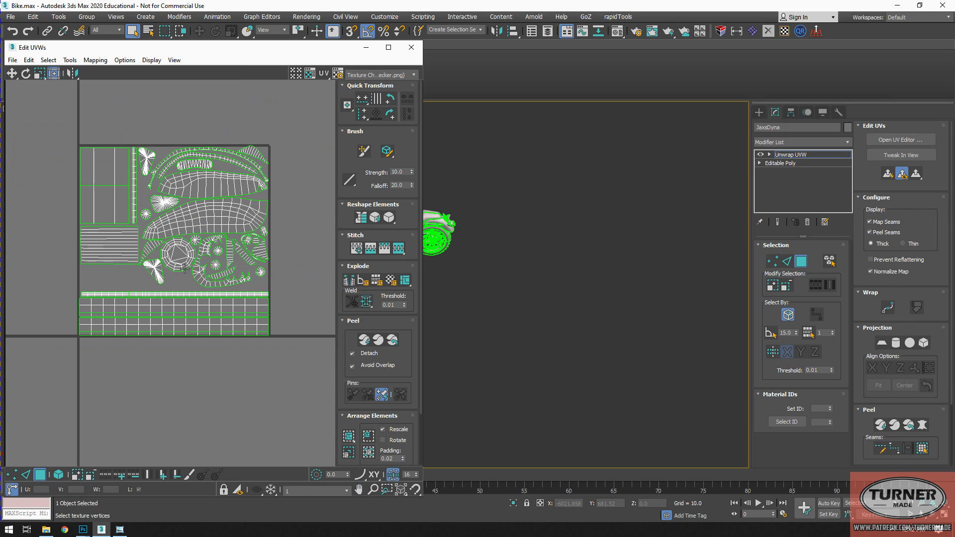
pyautogui.moveTo(186, 269); pyautogui.dragTo(184, 290, button='middle')
pyautogui.scroll(1, 184, 291)
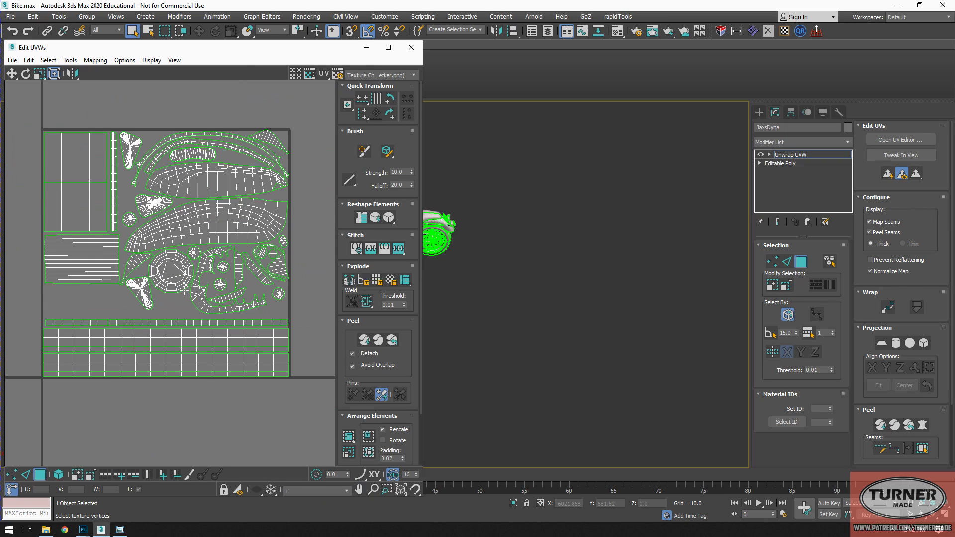
# Step: Compare the UV layouts of material IDs 2 and 3, switching between them and ending on ID 3
pyautogui.click(325, 492)
pyautogui.click(300, 462)
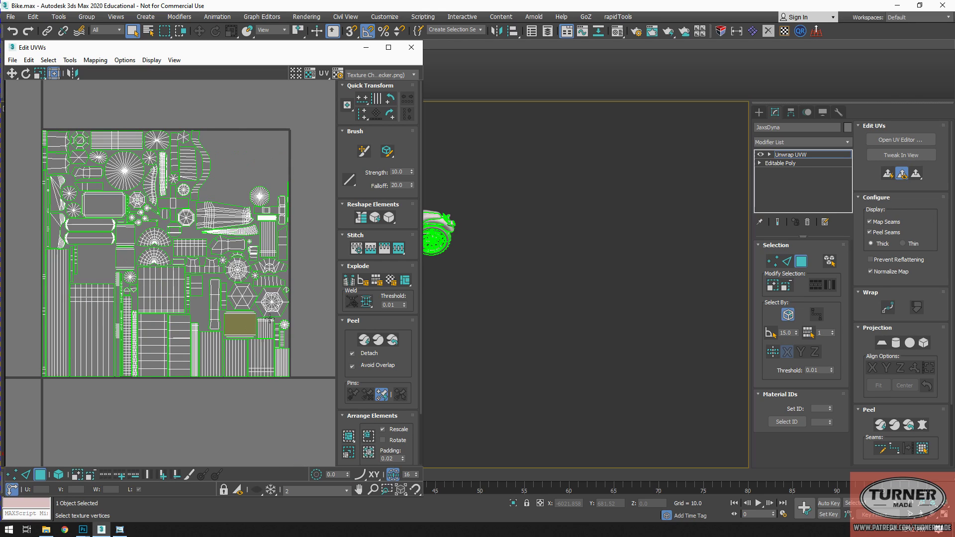
pyautogui.click(292, 488)
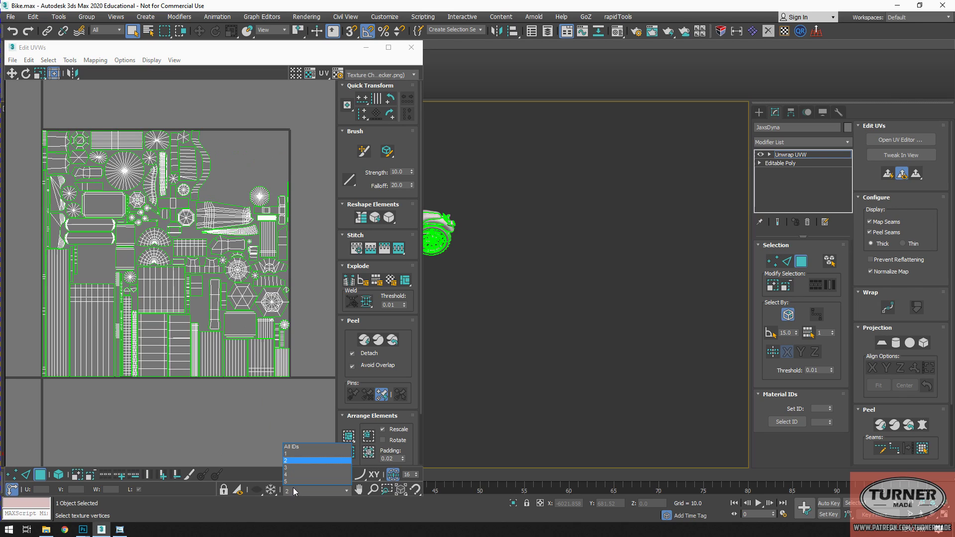
pyautogui.click(289, 469)
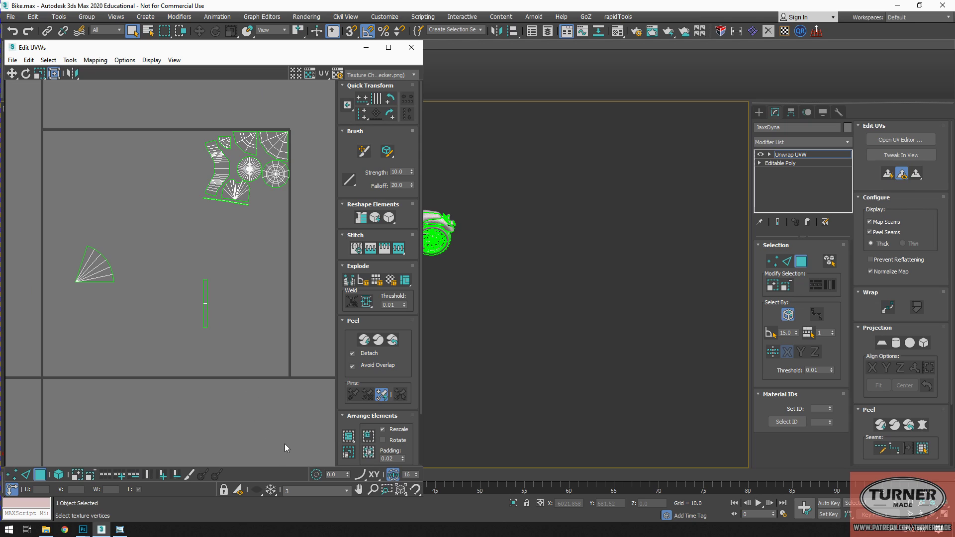
pyautogui.click(295, 487)
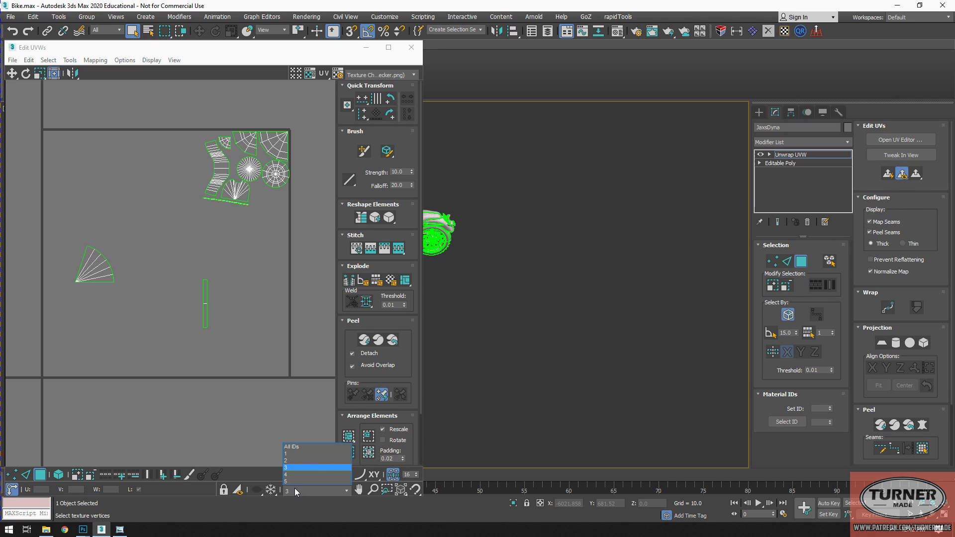
pyautogui.click(297, 459)
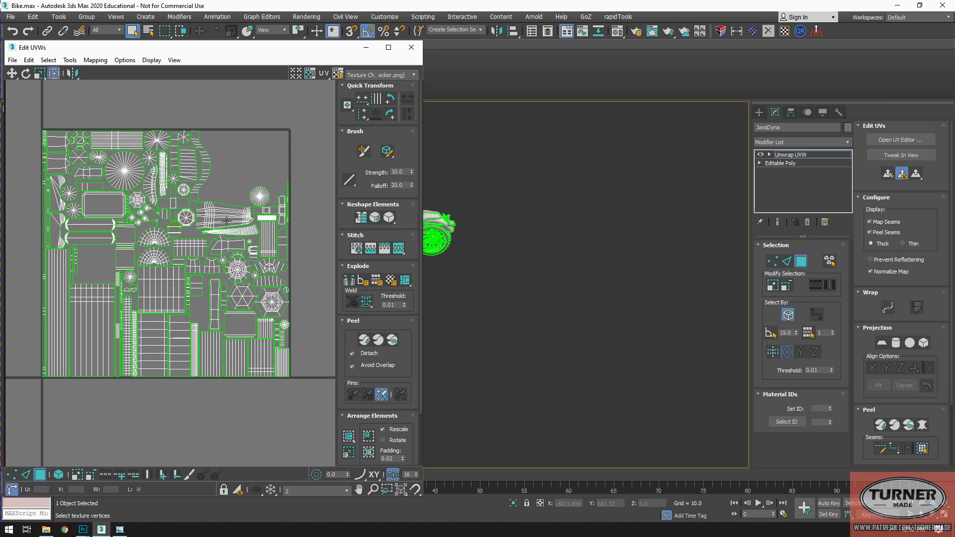
pyautogui.click(292, 491)
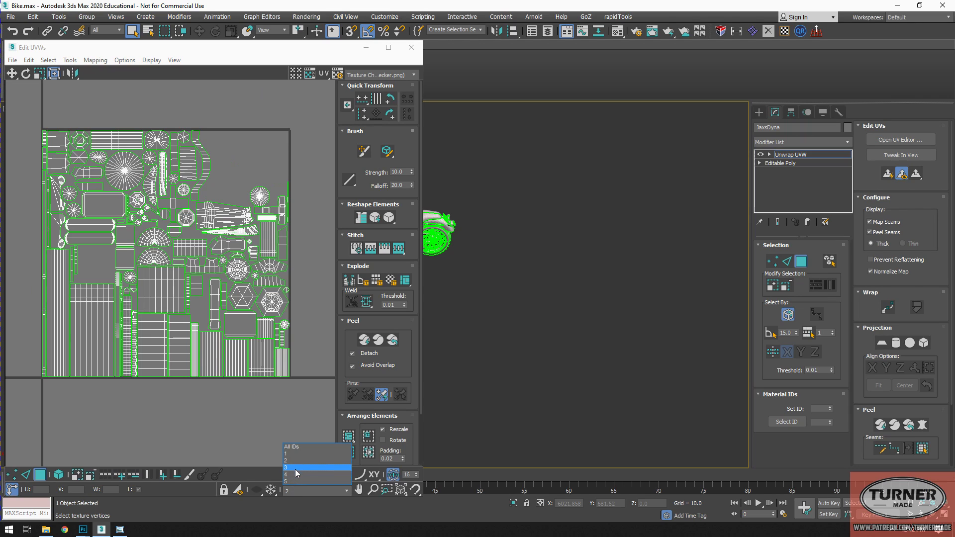
pyautogui.click(295, 467)
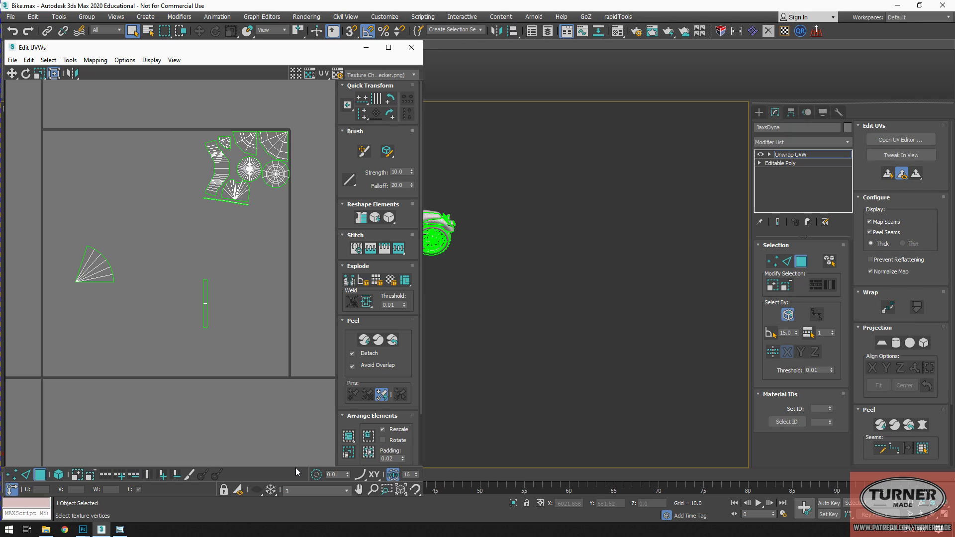
# Step: Compare the UV layouts of material IDs 4 and 5, switching between them and ending on ID 5
pyautogui.click(299, 492)
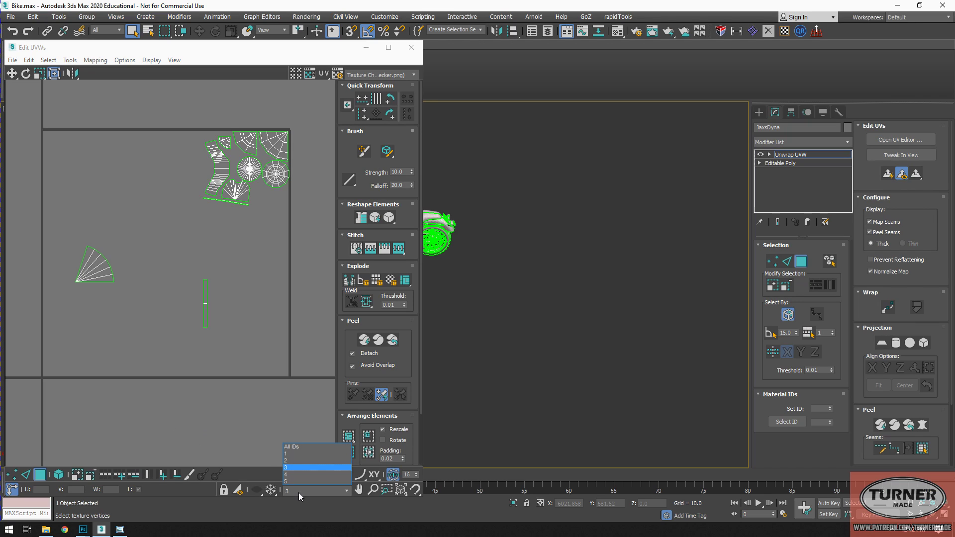
pyautogui.click(299, 472)
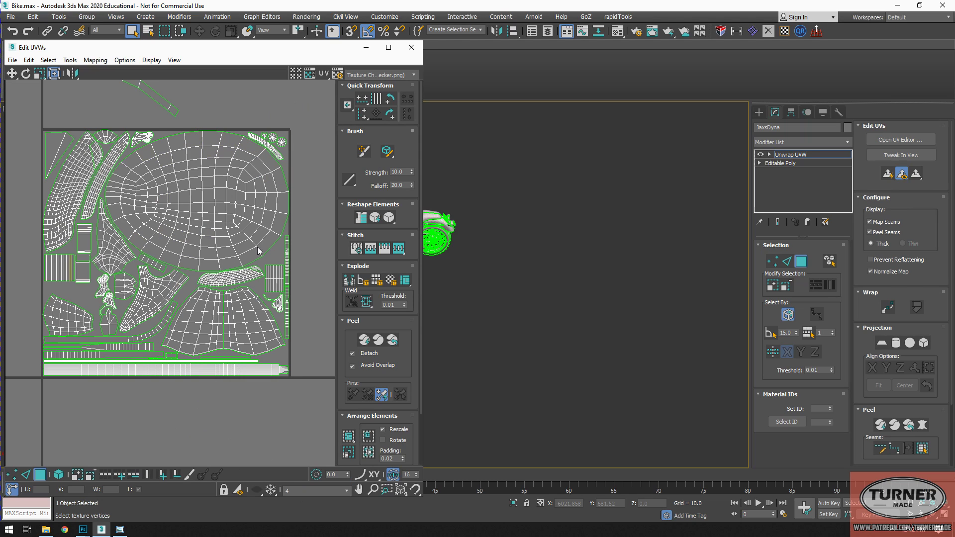
pyautogui.click(297, 492)
pyautogui.click(291, 482)
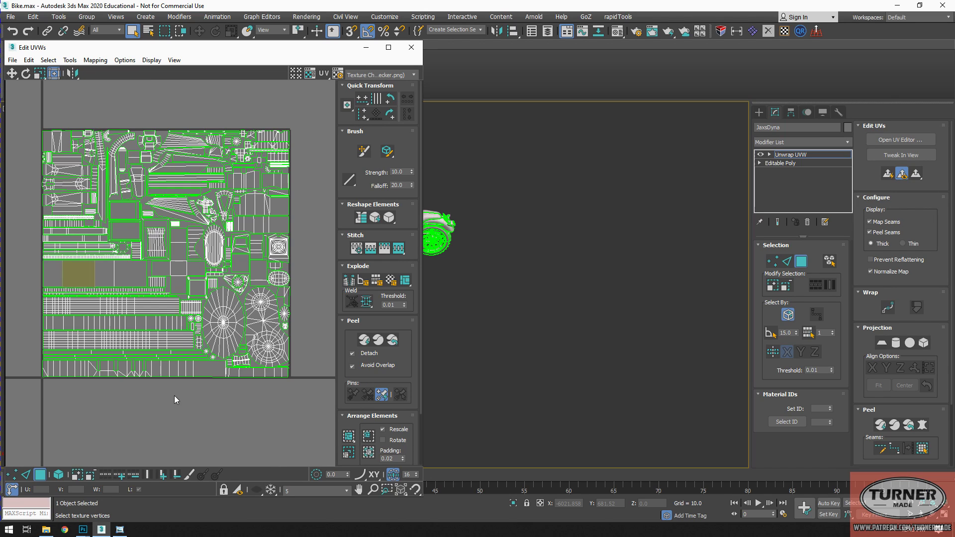
pyautogui.click(302, 492)
pyautogui.click(292, 475)
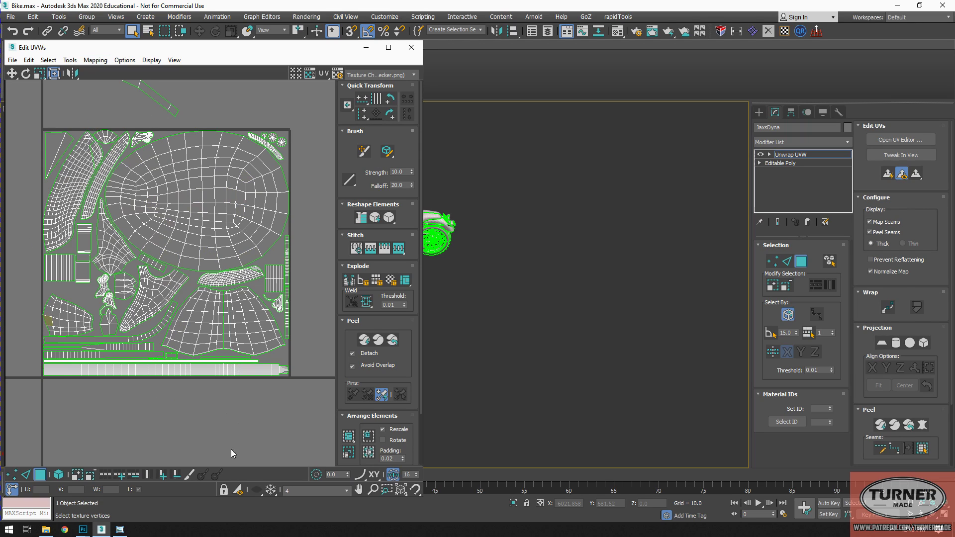
pyautogui.click(315, 494)
pyautogui.click(292, 480)
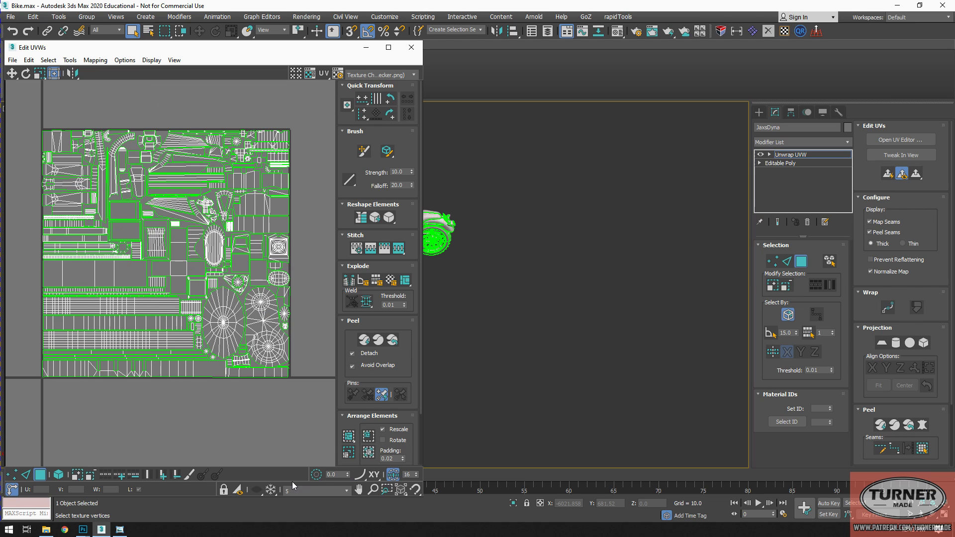
# Step: Review the UV seams on the motorcycle, then close the UV editor and delete the Unwrap UVW modifier
pyautogui.moveTo(567, 202); pyautogui.dragTo(658, 212, button='middle')
pyautogui.scroll(10, 538, 208)
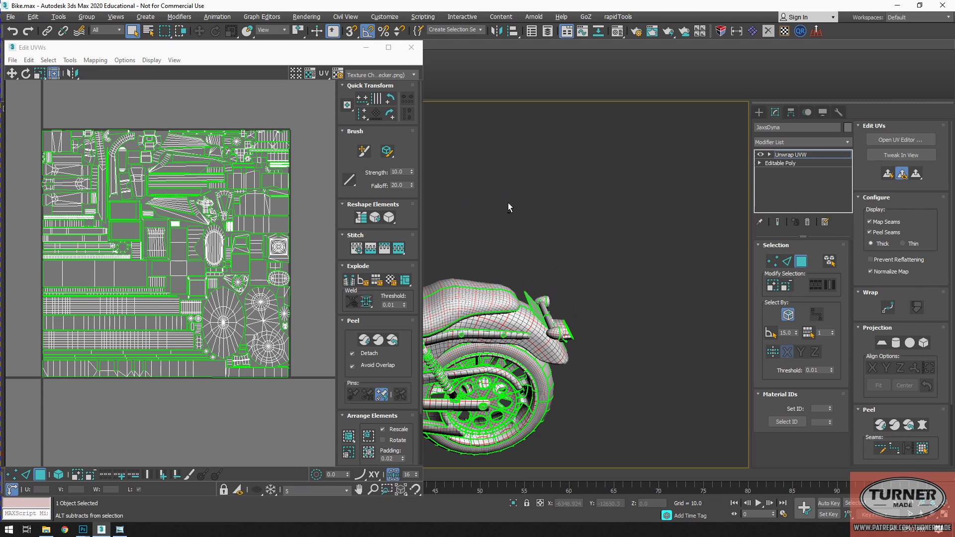
pyautogui.scroll(-8, 545, 186)
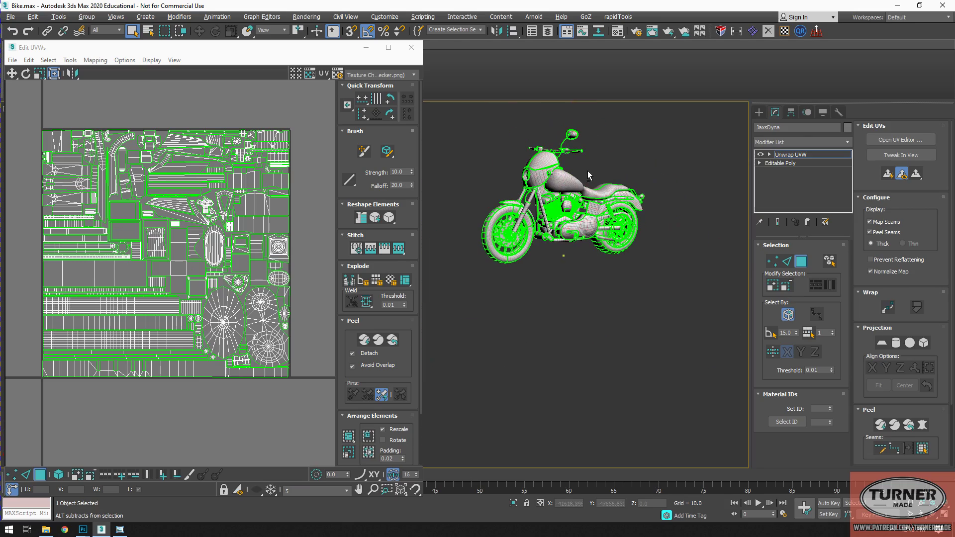
pyautogui.scroll(10, 587, 171)
pyautogui.scroll(-8, 586, 179)
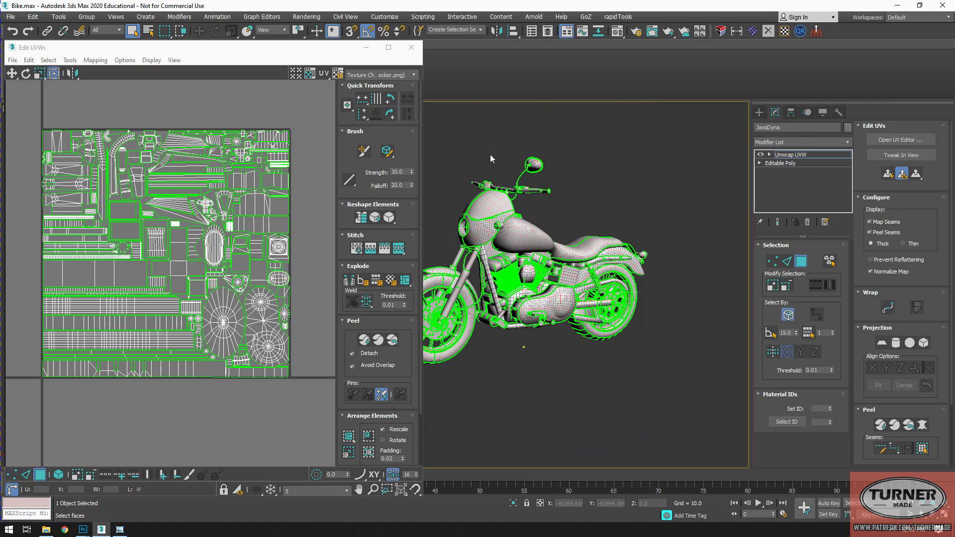
pyautogui.scroll(6, 478, 240)
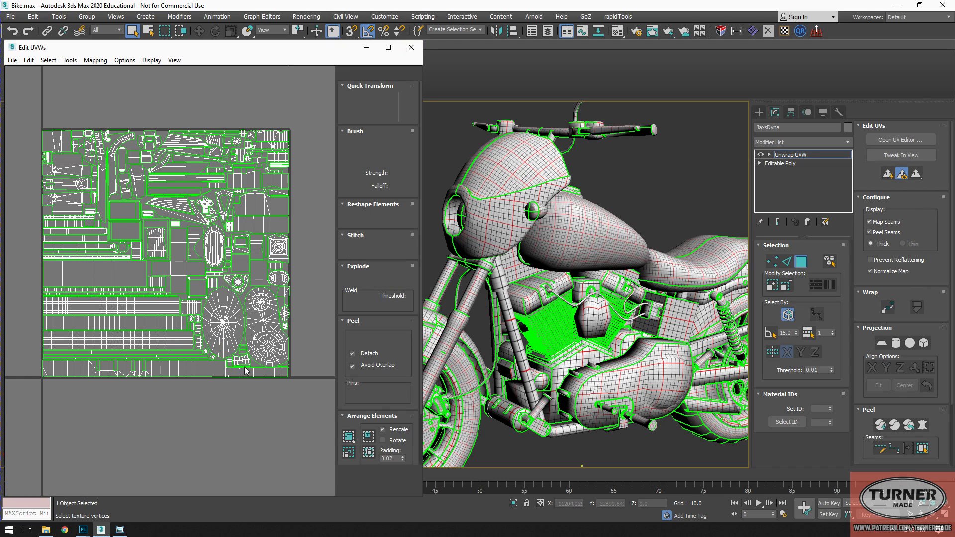
pyautogui.click(411, 48)
pyautogui.click(807, 222)
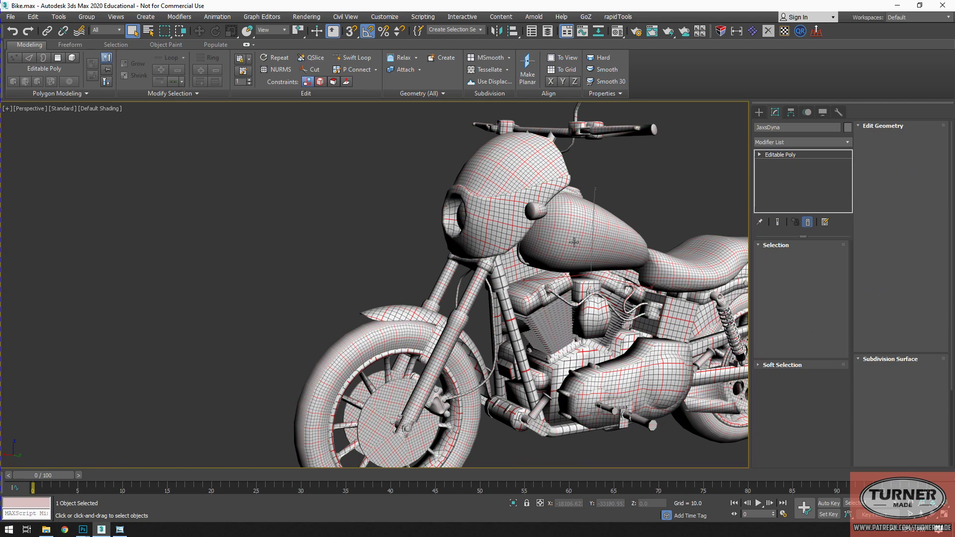
# Step: Examine the grid texture over the whole motorcycle from its exhaust side and from directly behind
pyautogui.keyDown('alt'); pyautogui.moveTo(593, 243); pyautogui.dragTo(475, 244, button='middle'); pyautogui.keyUp('alt')
pyautogui.press('z')
pyautogui.scroll(2, 405, 256)
pyautogui.scroll(-4, 472, 231)
pyautogui.keyDown('alt'); pyautogui.moveTo(417, 269); pyautogui.dragTo(409, 287, button='middle'); pyautogui.keyUp('alt')
pyautogui.scroll(5, 401, 275)
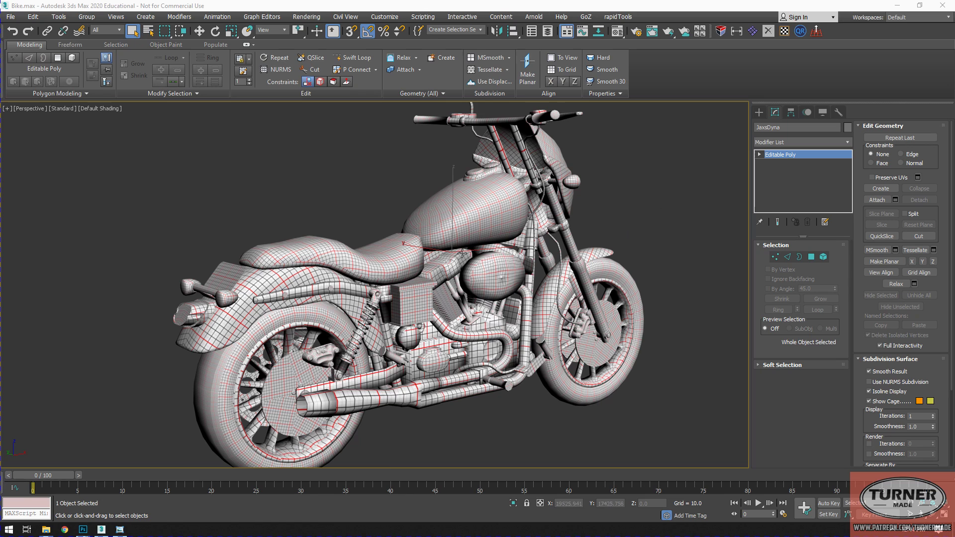
pyautogui.scroll(-5, 540, 246)
pyautogui.keyDown('alt'); pyautogui.moveTo(511, 218); pyautogui.dragTo(439, 278, button='middle'); pyautogui.keyUp('alt')
pyautogui.scroll(5, 443, 314)
pyautogui.scroll(-4, 437, 292)
pyautogui.scroll(1, 417, 265)
pyautogui.scroll(-2, 417, 266)
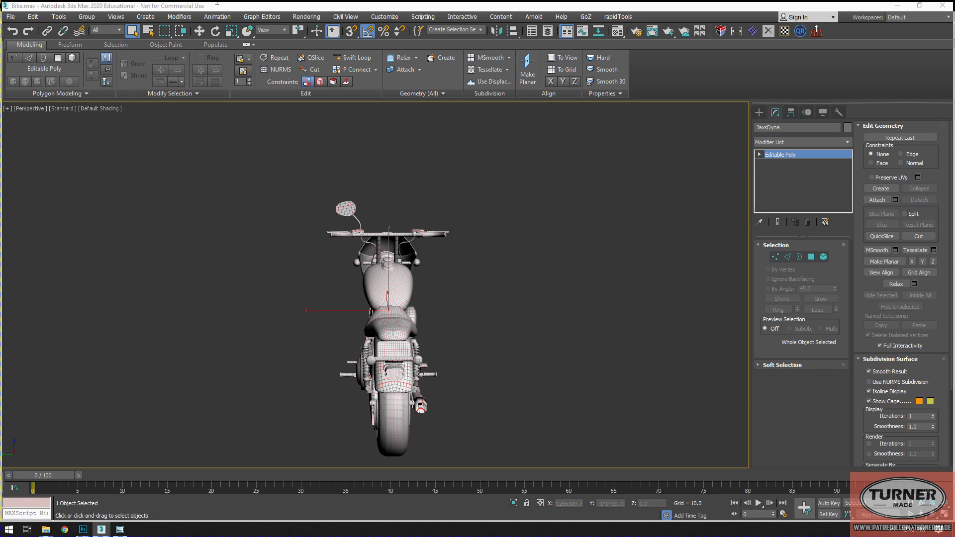
# Step: Switch to Chrome, show the image results for "days gone gameplay" and open the Daily Express picture of the rider on a forest road
pyautogui.hotkey('alt', 'Tab')
pyautogui.click(263, 126)
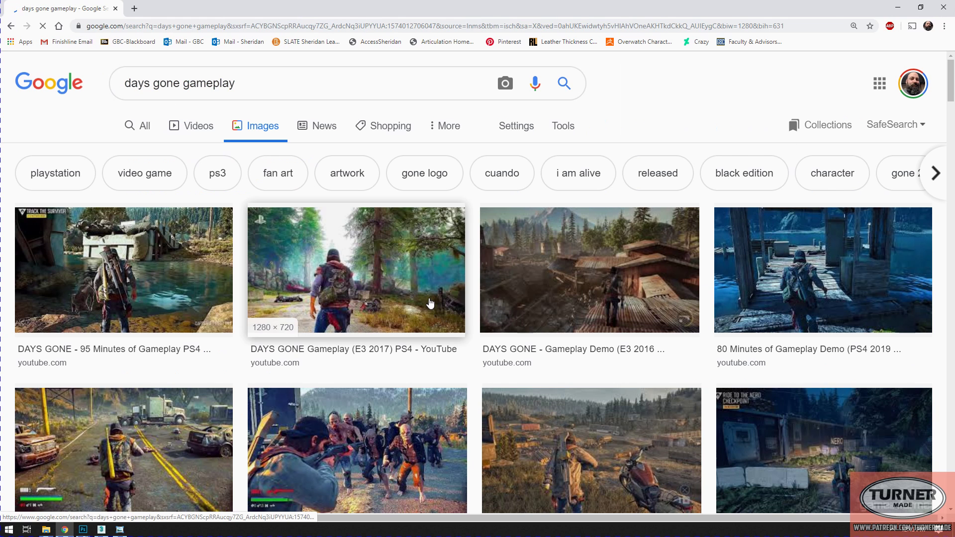
pyautogui.scroll(-5, 646, 293)
pyautogui.scroll(-5, 646, 293)
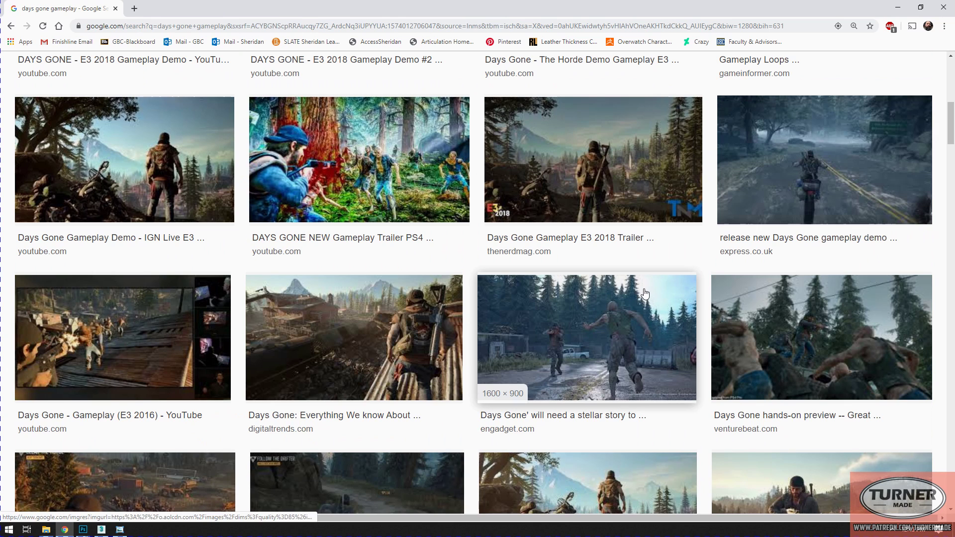
pyautogui.click(817, 178)
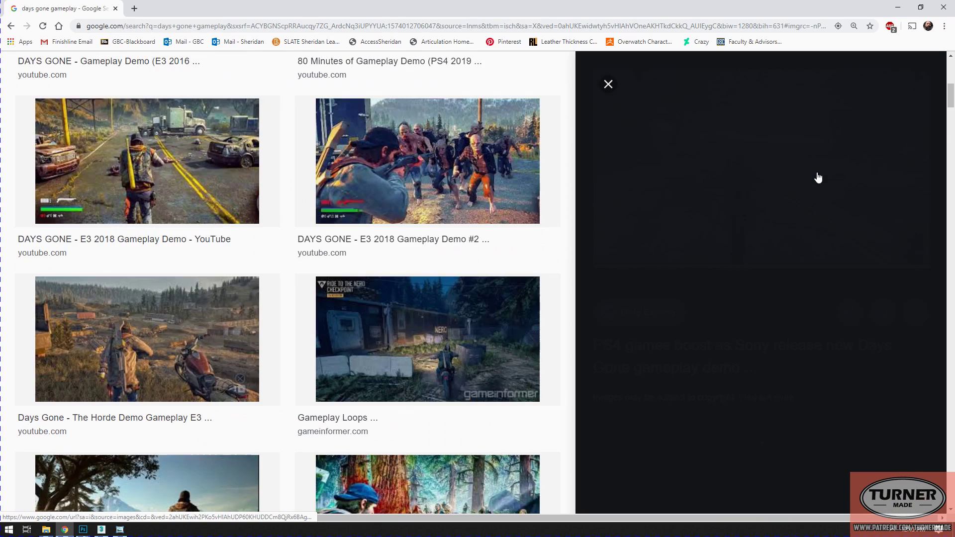
pyautogui.scroll(12, 327, 232)
pyautogui.scroll(3, 327, 233)
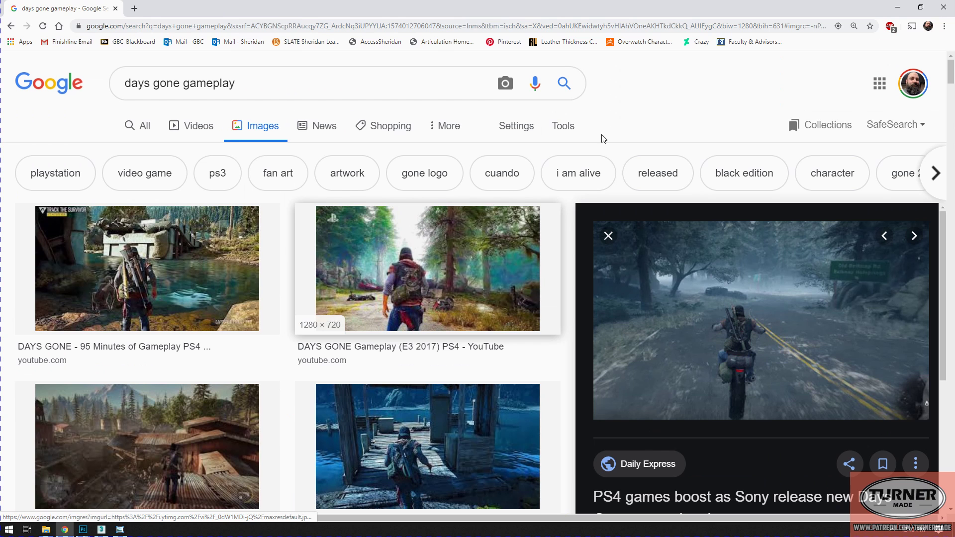
# Step: Filter the "days gone gameplay" image results to the Large size
pyautogui.click(563, 127)
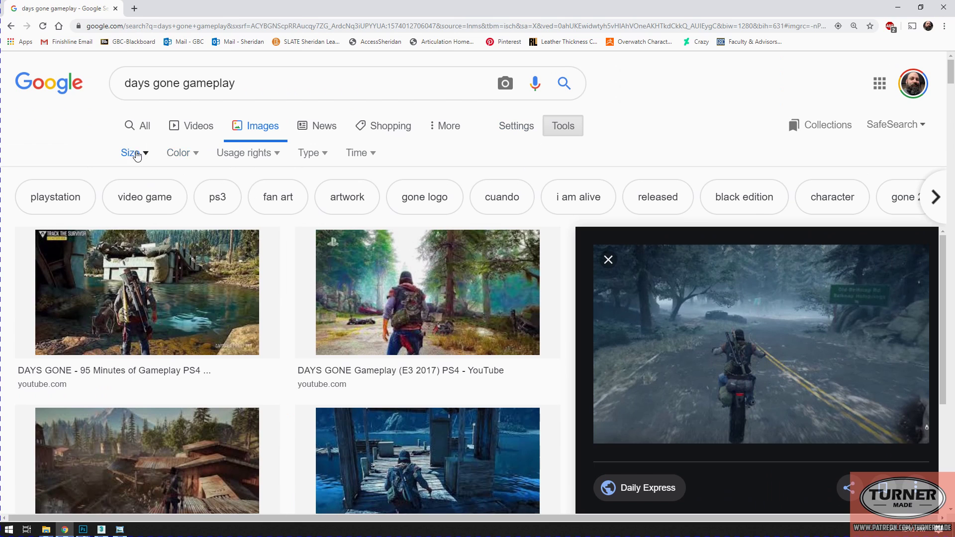
pyautogui.click(135, 153)
pyautogui.click(137, 199)
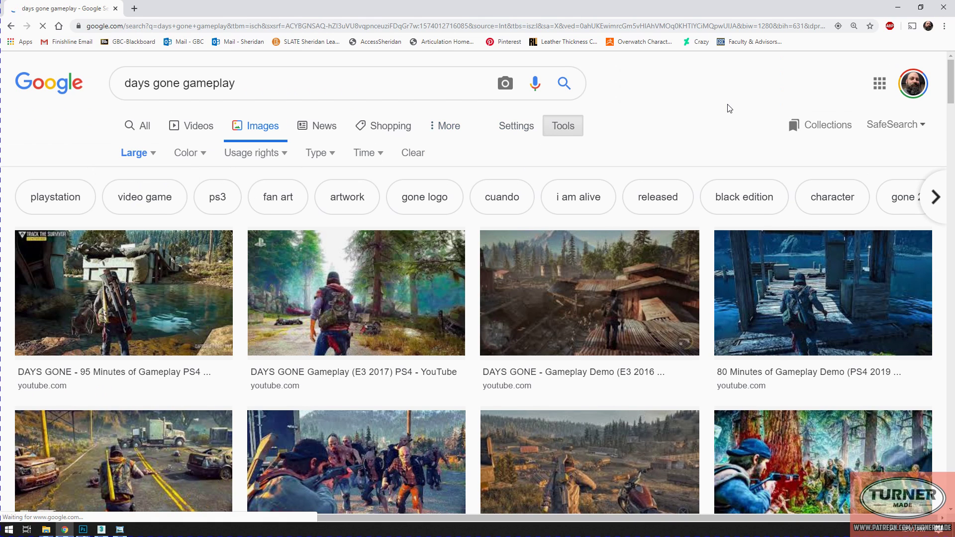
# Step: Browse the large image results and open the Dailymotion "INSANE HORDE ESCAPE" picture of the rider on the green-boxed motorcycle
pyautogui.scroll(-3, 330, 213)
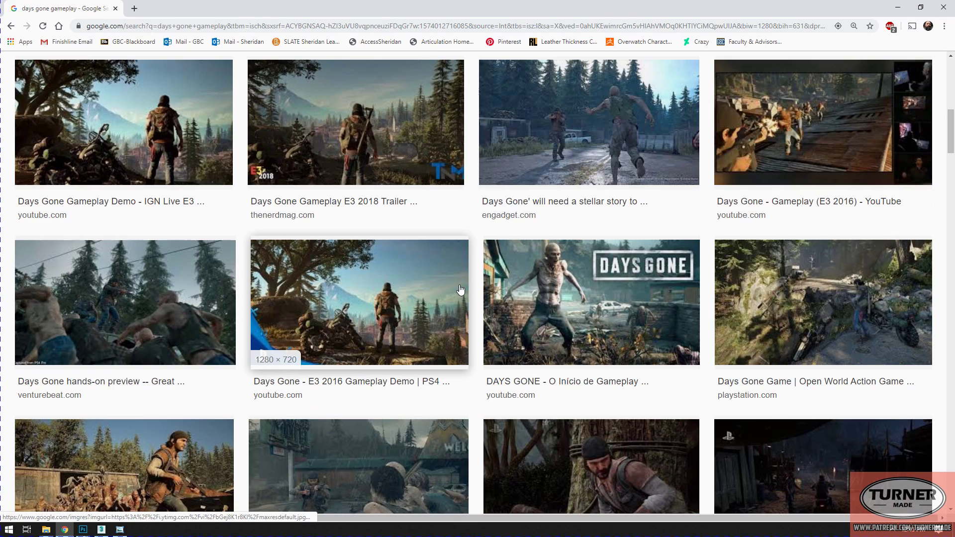
pyautogui.scroll(-3, 373, 259)
pyautogui.scroll(-3, 438, 244)
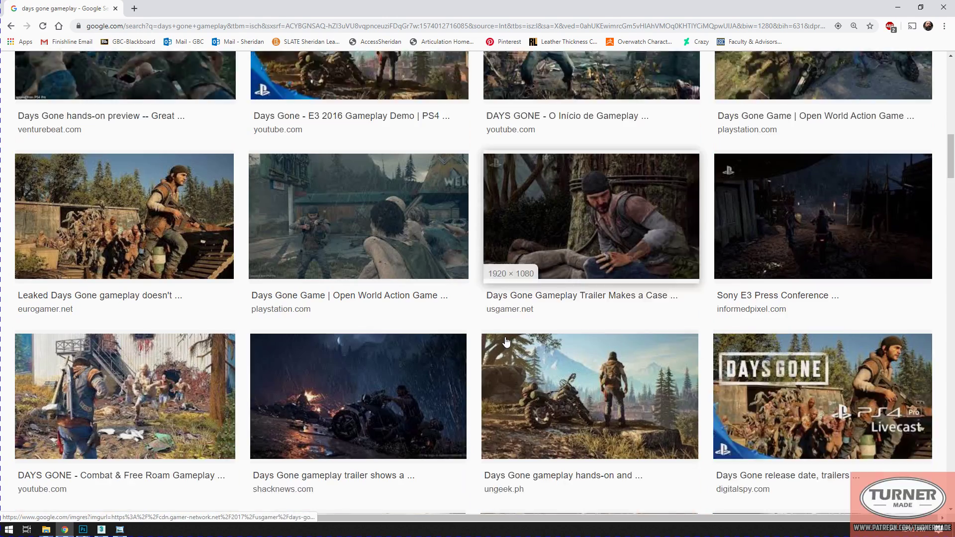
pyautogui.scroll(-3, 518, 369)
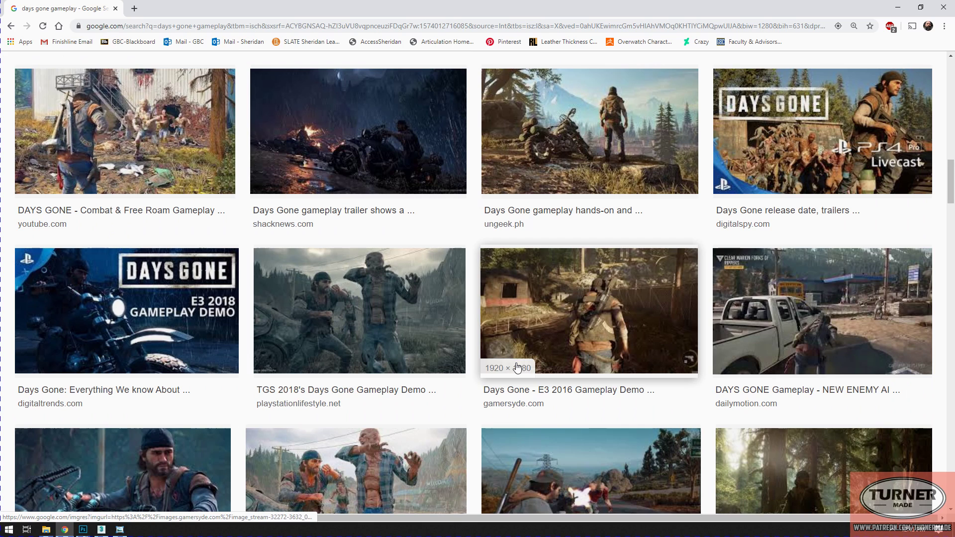
pyautogui.scroll(-4, 393, 323)
pyautogui.scroll(-3, 395, 323)
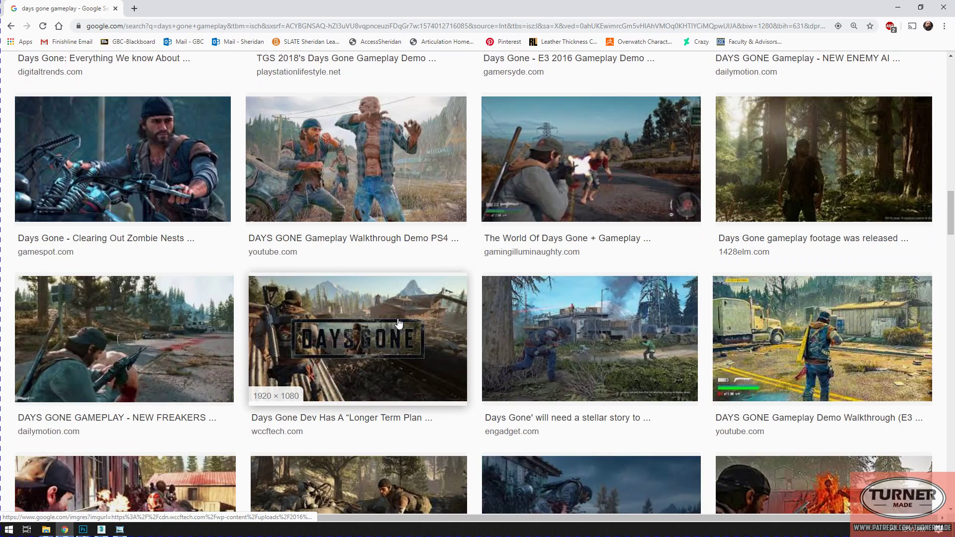
pyautogui.scroll(-3, 547, 344)
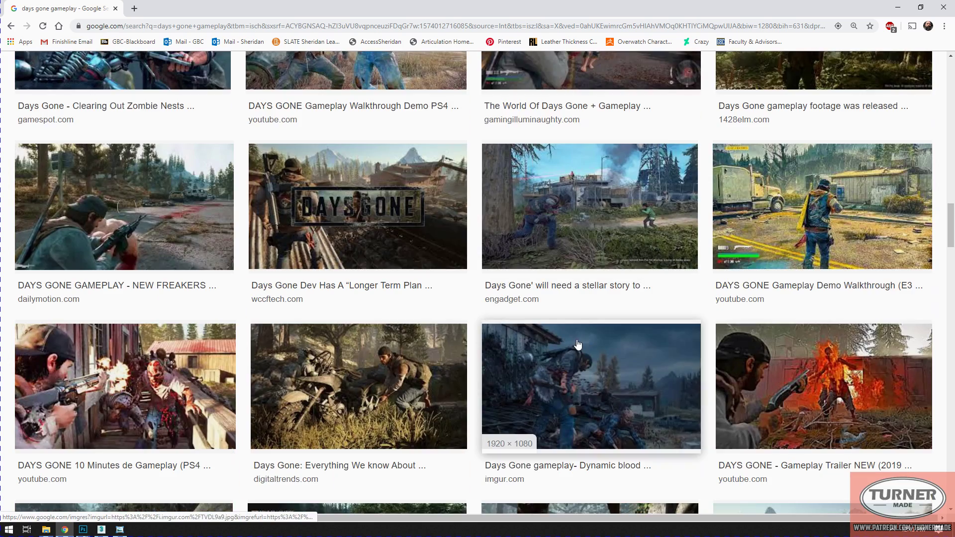
pyautogui.scroll(-4, 577, 344)
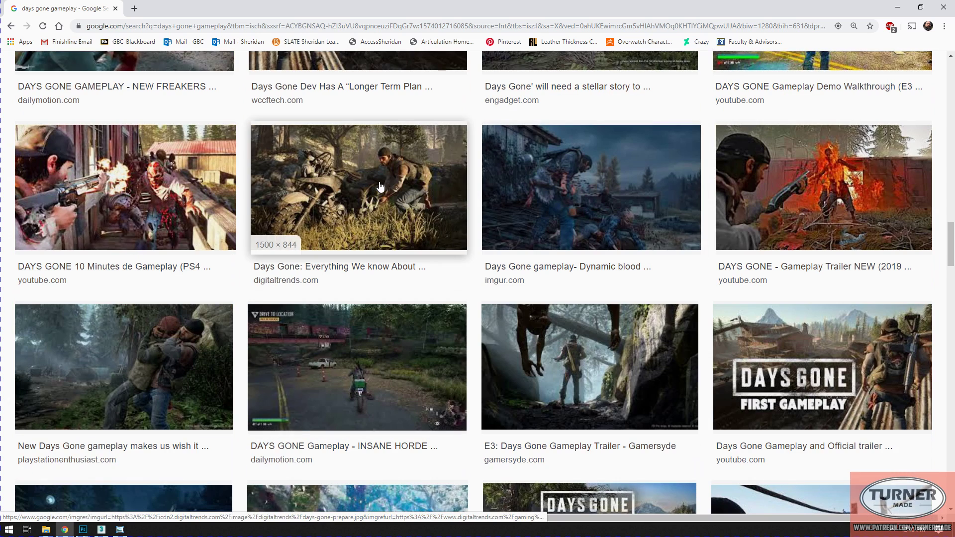
pyautogui.click(386, 363)
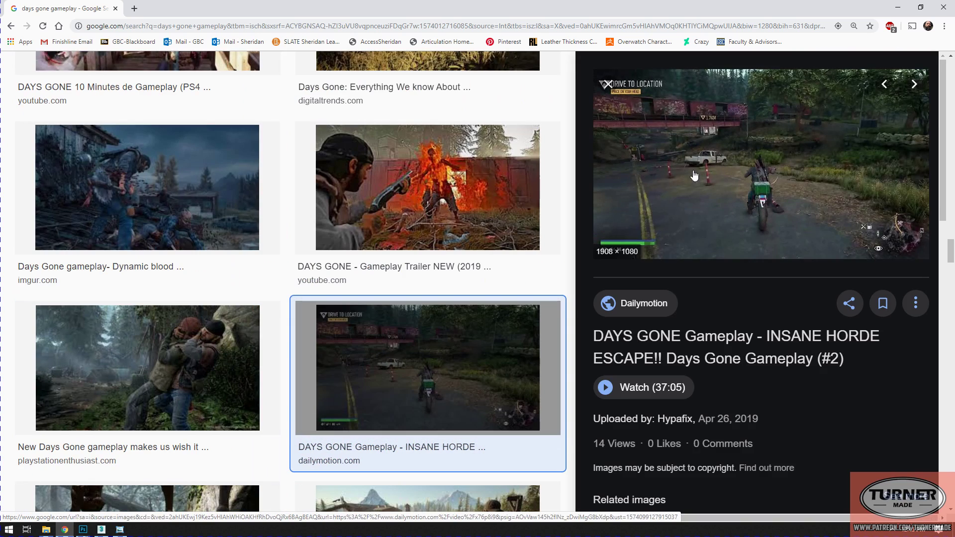
# Step: Open the Dailymotion gameplay image in its own browser tab and show it enlarged at full size
pyautogui.rightClick(673, 175)
pyautogui.click(721, 267)
pyautogui.click(169, 10)
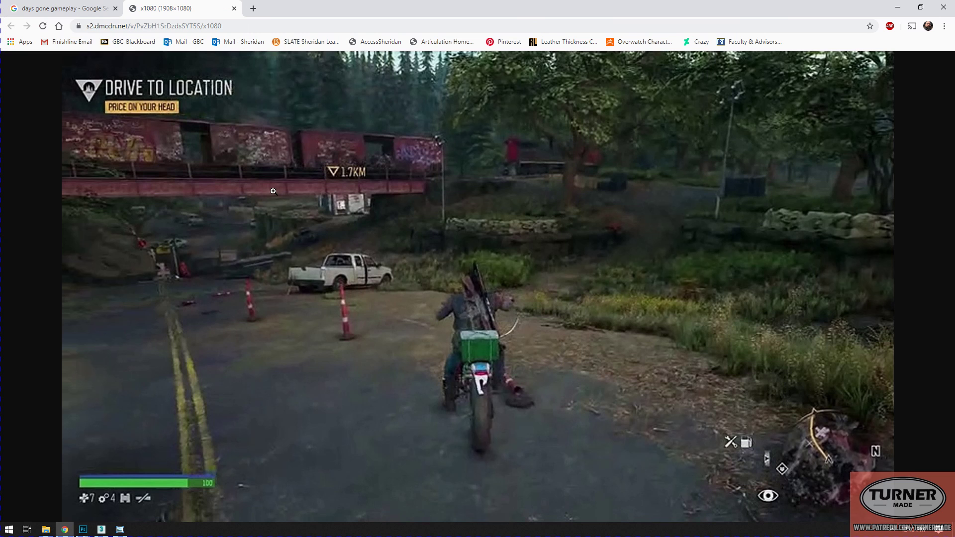
pyautogui.click(448, 282)
pyautogui.click(478, 286)
pyautogui.click(485, 284)
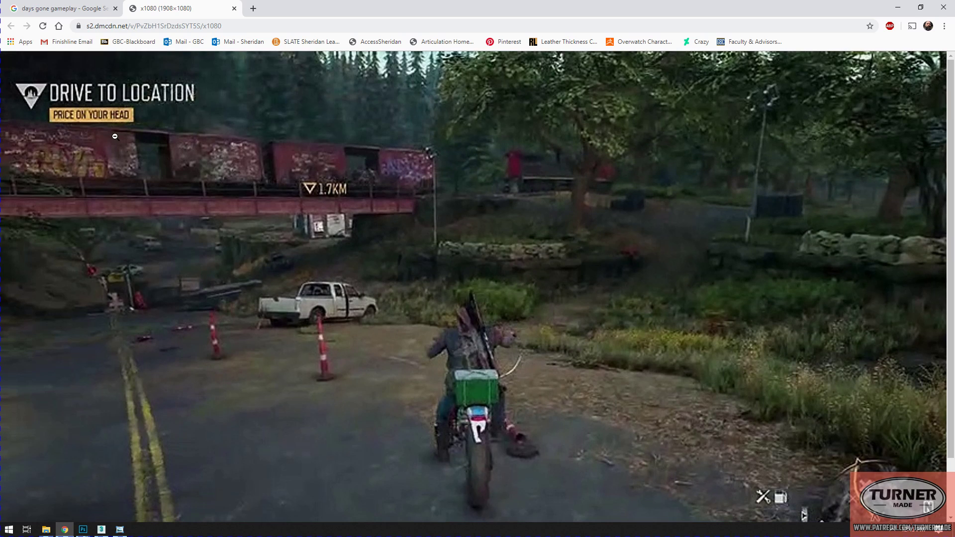
# Step: Find and launch the Epic Pen application
pyautogui.press('super')
pyautogui.write('epic')
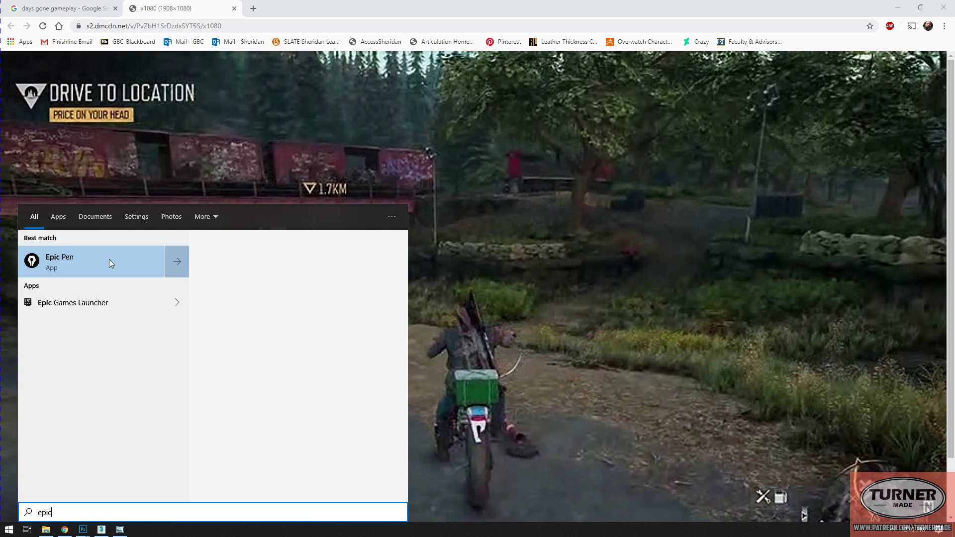
pyautogui.click(44, 261)
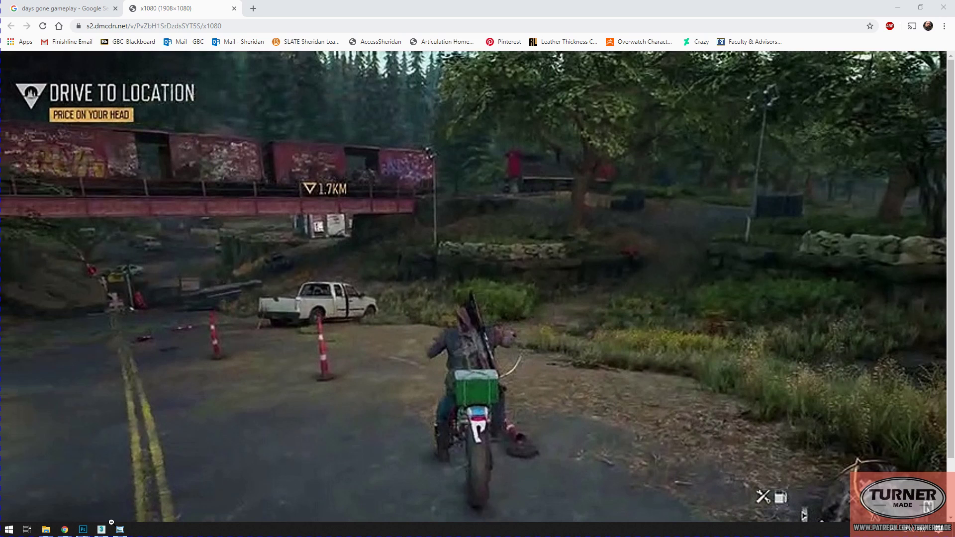
# Step: Switch to 3ds Max and view the whole motorcycle from its side
pyautogui.hotkey('alt', 'Tab')
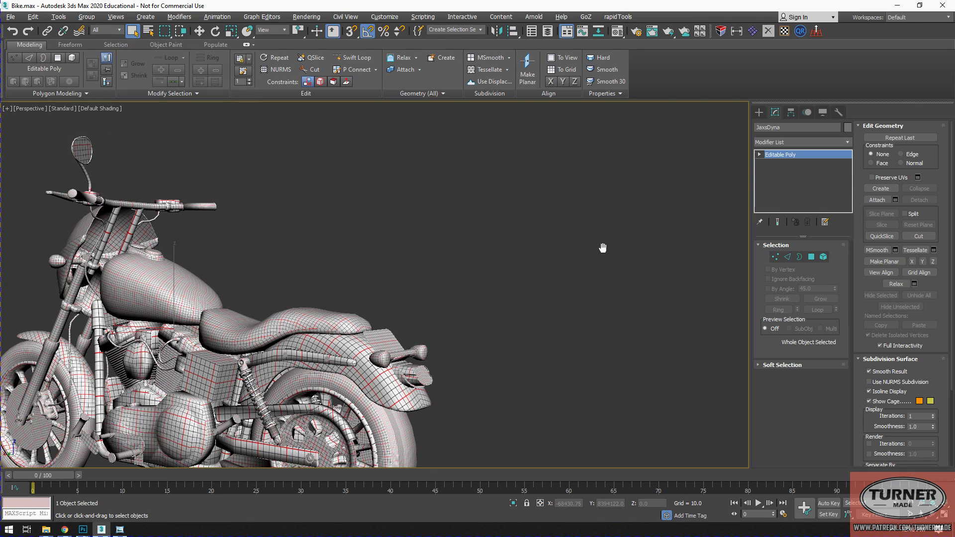
pyautogui.scroll(-3, 602, 248)
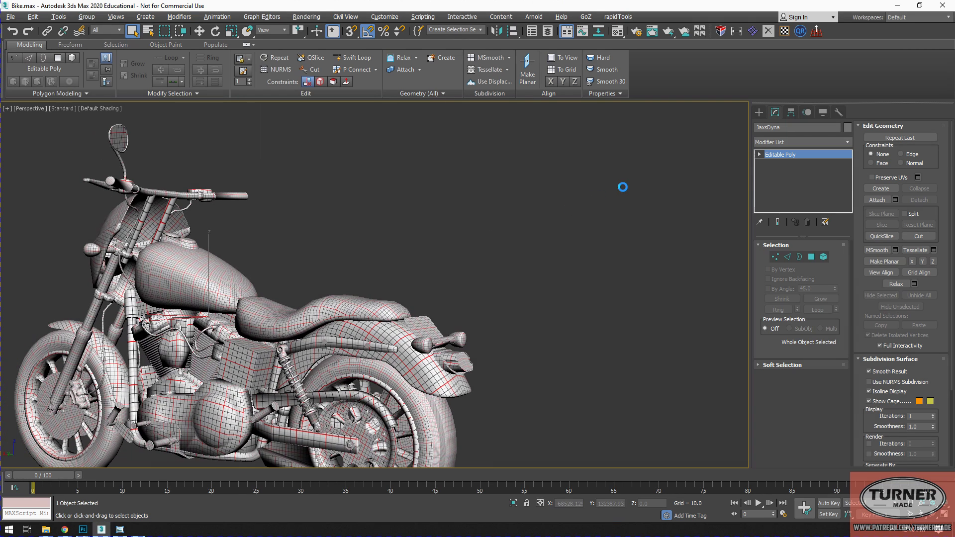
pyautogui.moveTo(480, 260)
pyautogui.mouseDown(button='middle')
pyautogui.moveTo(490, 271)
pyautogui.moveTo(579, 234)
pyautogui.moveTo(572, 252)
pyautogui.moveTo(581, 258)
pyautogui.mouseUp(button='middle')
pyautogui.scroll(-3, 520, 246)
pyautogui.scroll(3, 523, 244)
pyautogui.keyDown('alt'); pyautogui.moveTo(521, 228); pyautogui.dragTo(75, 209, button='middle'); pyautogui.keyUp('alt')
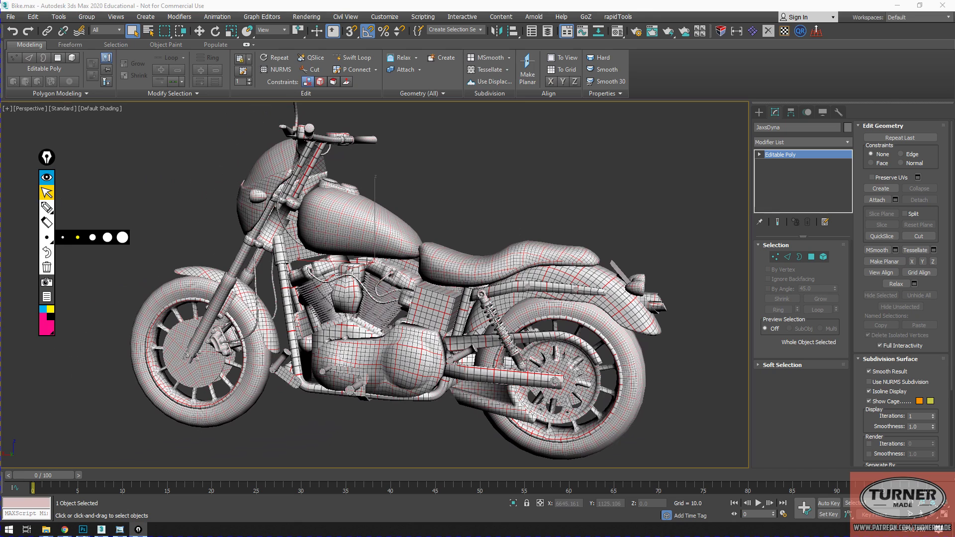
# Step: Close the 3rd.jpg picture in Windows Photo Viewer and return to the gameplay image in Chrome
pyautogui.click(119, 529)
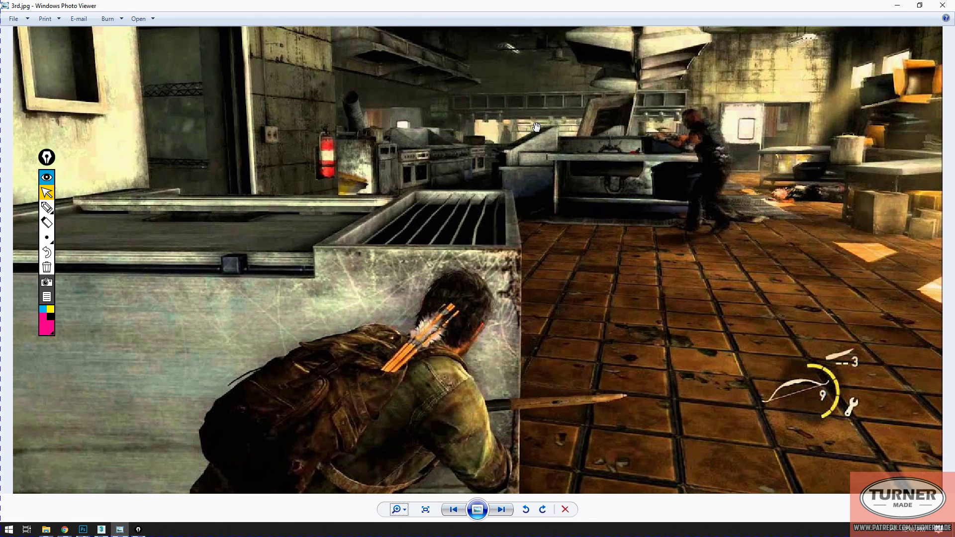
pyautogui.click(943, 5)
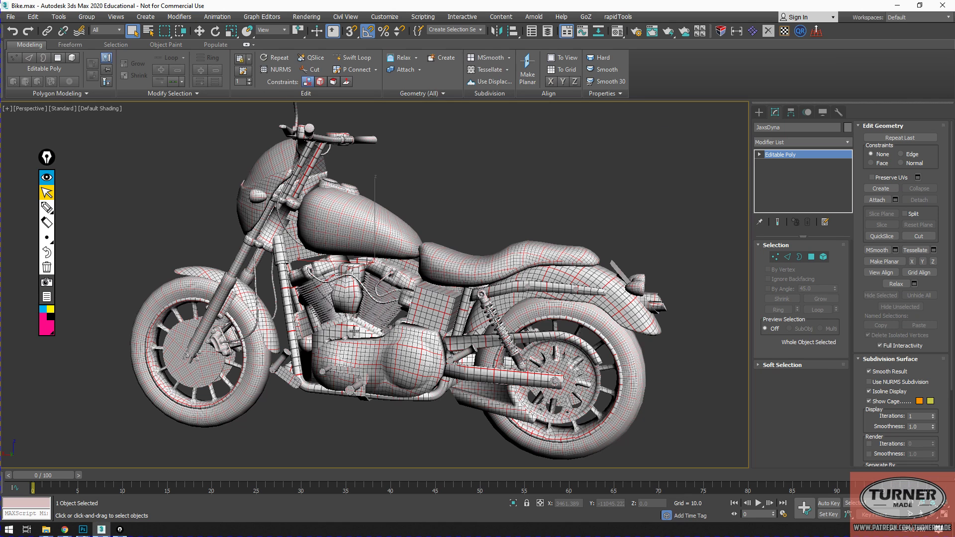
pyautogui.click(65, 529)
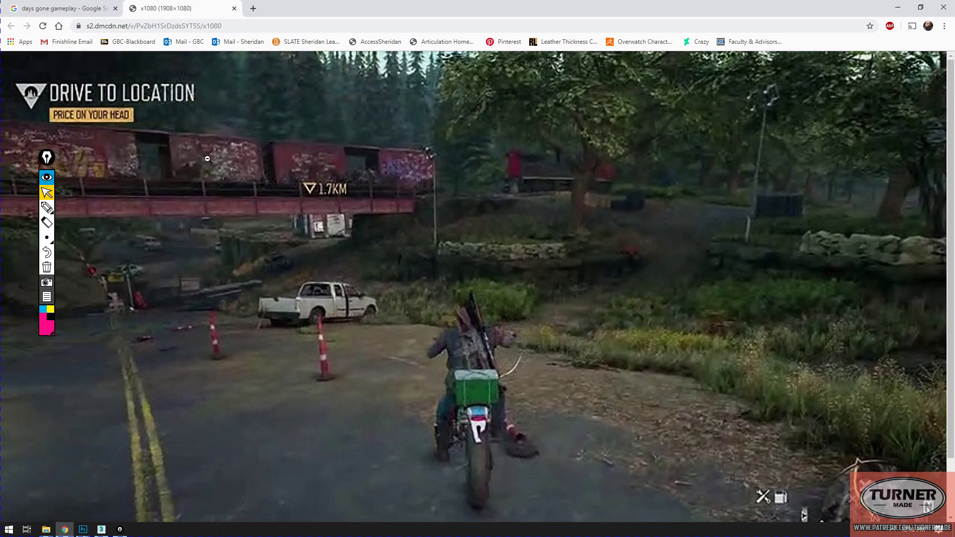
# Step: Use the pink Epic Pen to frame the motorcycle and rider with two horizontal and two vertical lines
pyautogui.click(55, 210)
pyautogui.click(47, 207)
pyautogui.click(47, 193)
pyautogui.click(286, 252)
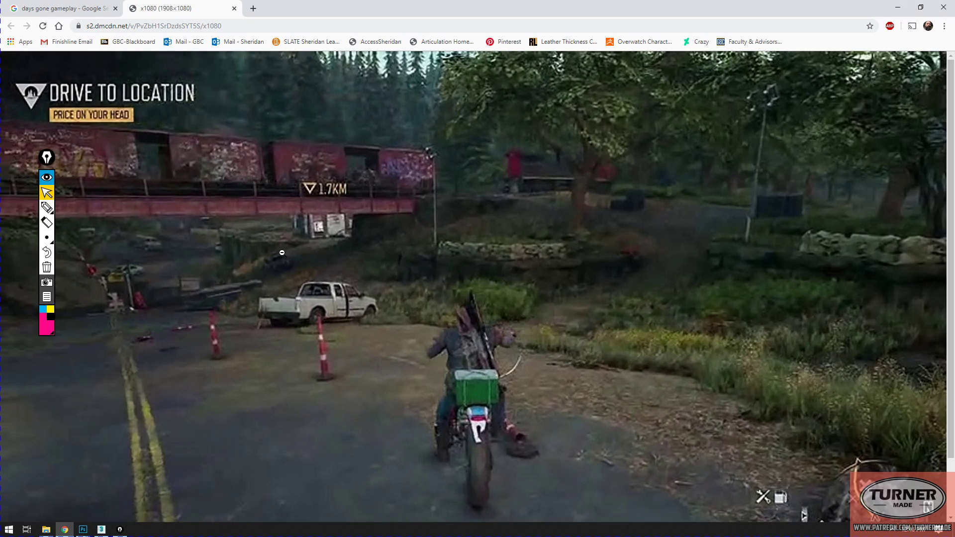
pyautogui.click(47, 208)
pyautogui.moveTo(419, 335); pyautogui.dragTo(524, 332)
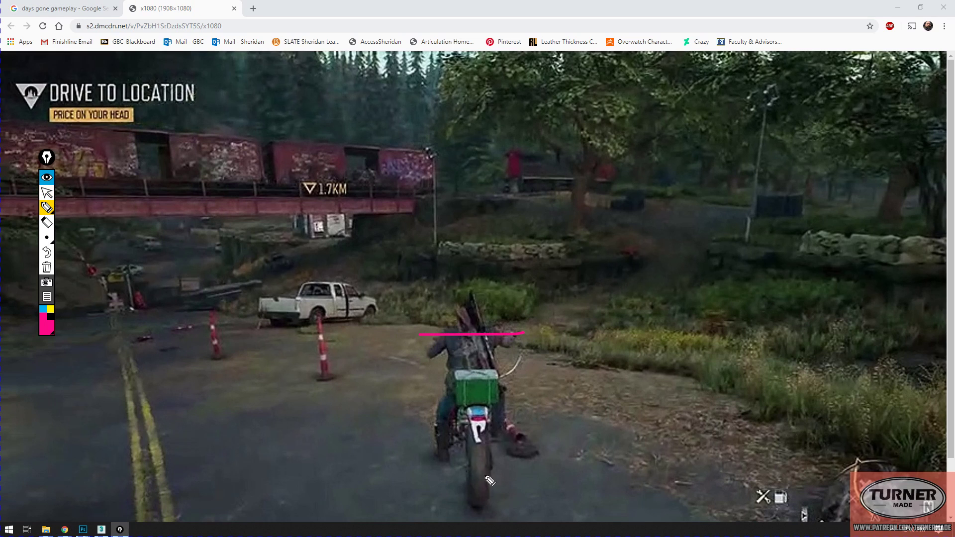
pyautogui.moveTo(430, 503); pyautogui.dragTo(565, 504)
pyautogui.moveTo(451, 346); pyautogui.dragTo(460, 515)
pyautogui.moveTo(503, 347); pyautogui.dragTo(493, 528)
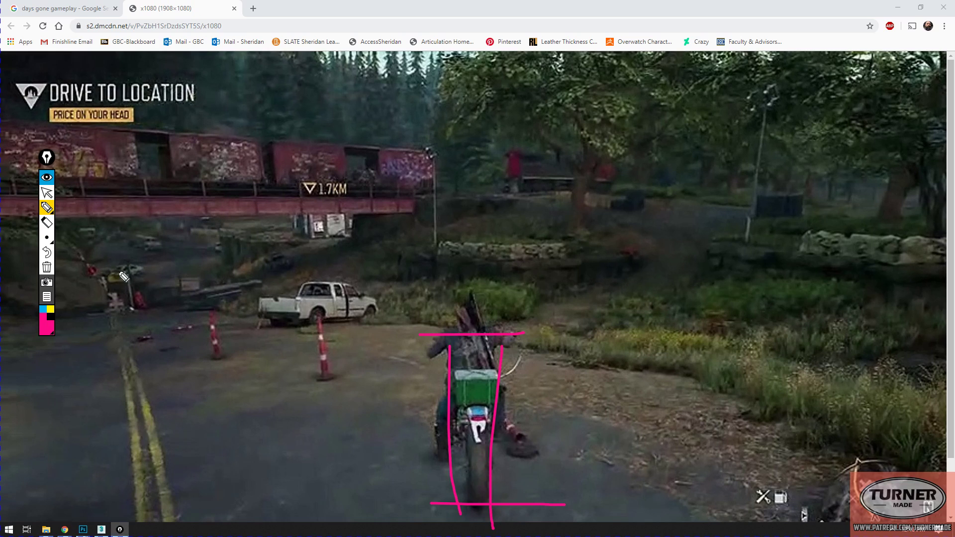
# Step: Draw a double-headed arrow across the full width of the gameplay image and write 1920 below it
pyautogui.moveTo(26, 60)
pyautogui.mouseDown()
pyautogui.moveTo(28, 99)
pyautogui.moveTo(185, 79)
pyautogui.mouseUp()
pyautogui.moveTo(288, 79)
pyautogui.mouseDown()
pyautogui.moveTo(920, 48)
pyautogui.moveTo(903, 65)
pyautogui.mouseUp()
pyautogui.moveTo(588, 123)
pyautogui.mouseDown()
pyautogui.moveTo(589, 137)
pyautogui.moveTo(604, 126)
pyautogui.moveTo(644, 127)
pyautogui.mouseUp()
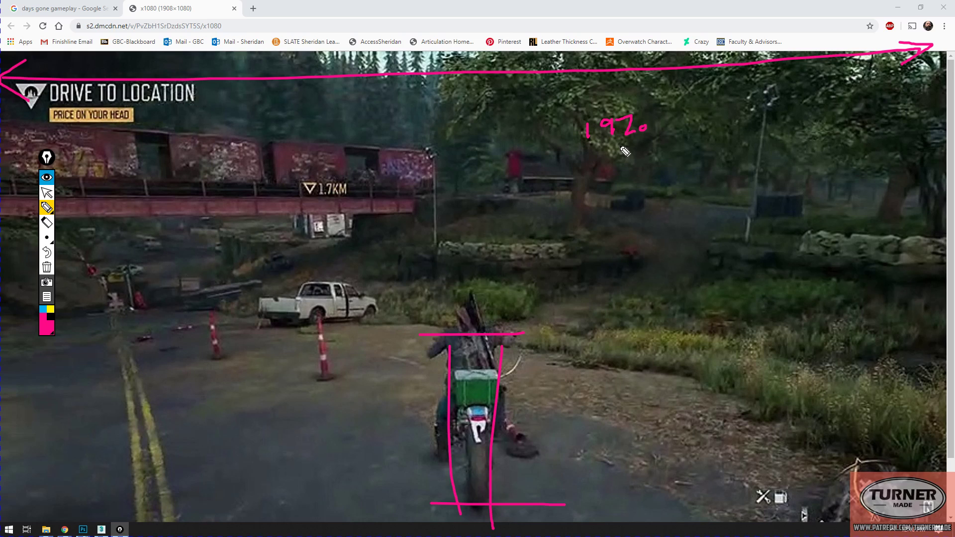
# Step: Draw a vertical arrow along the image's full height, write 1080 beside it and underline the 1920
pyautogui.moveTo(889, 90)
pyautogui.mouseDown()
pyautogui.moveTo(915, 73)
pyautogui.moveTo(906, 502)
pyautogui.mouseUp()
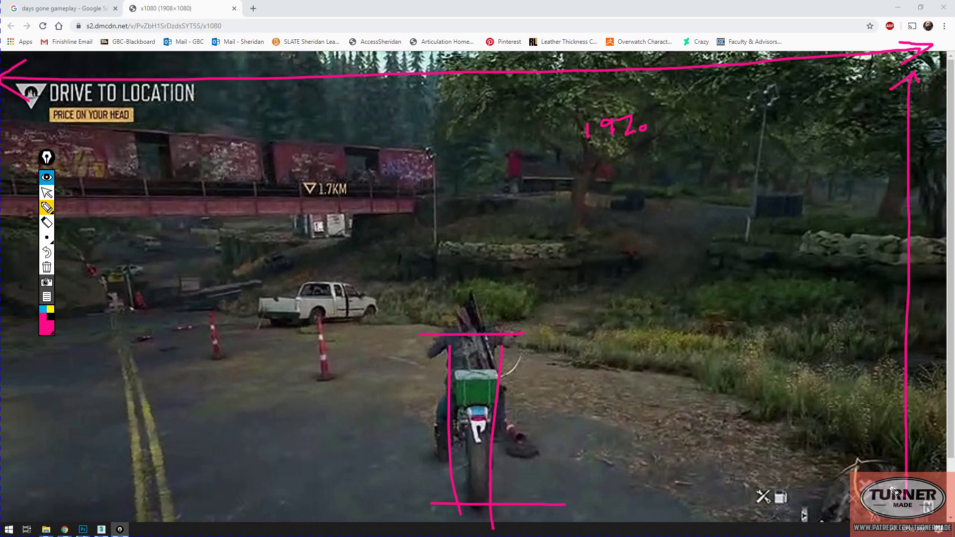
pyautogui.moveTo(754, 296)
pyautogui.mouseDown()
pyautogui.moveTo(760, 328)
pyautogui.moveTo(775, 328)
pyautogui.moveTo(784, 306)
pyautogui.moveTo(812, 284)
pyautogui.moveTo(830, 289)
pyautogui.mouseUp()
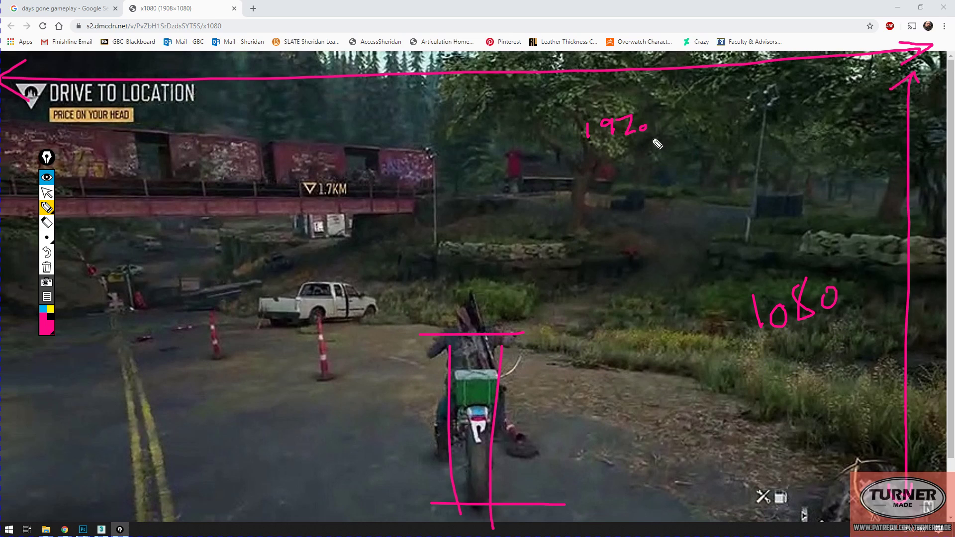
pyautogui.moveTo(571, 145); pyautogui.dragTo(671, 143)
# Step: Return to the Epic Pen cursor mode and erase all pen annotations from the gameplay image
pyautogui.click(47, 191)
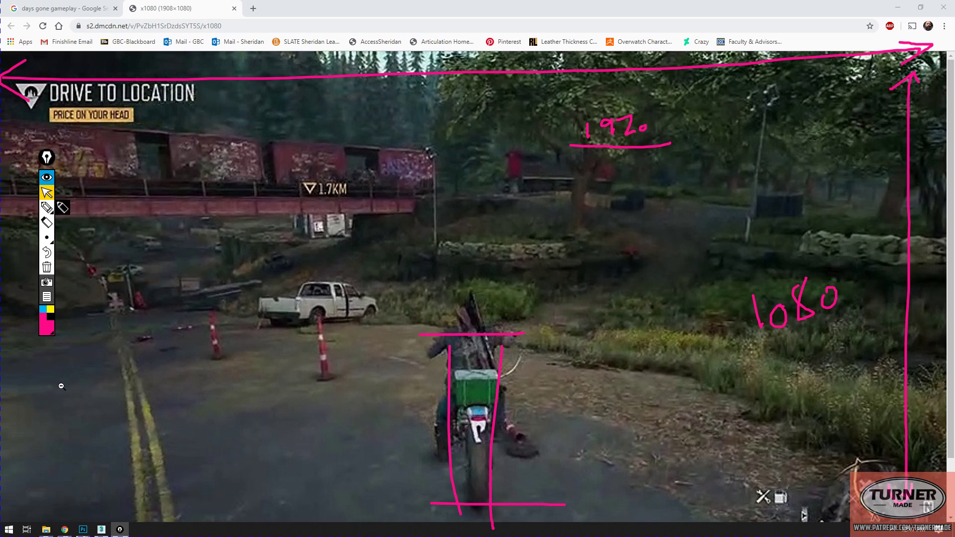
pyautogui.click(47, 267)
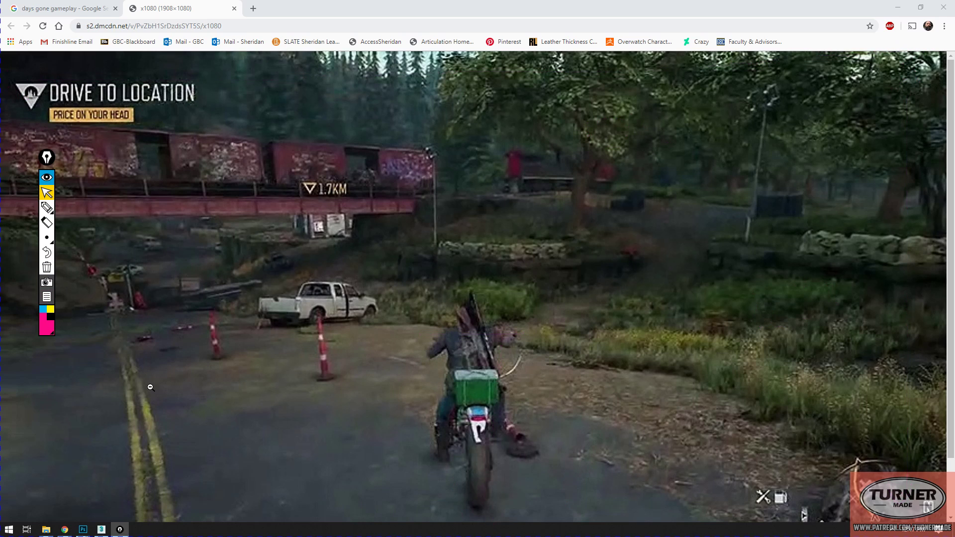
# Step: Switch to 3ds Max and view the whole motorcycle from a front three-quarter angle
pyautogui.click(105, 526)
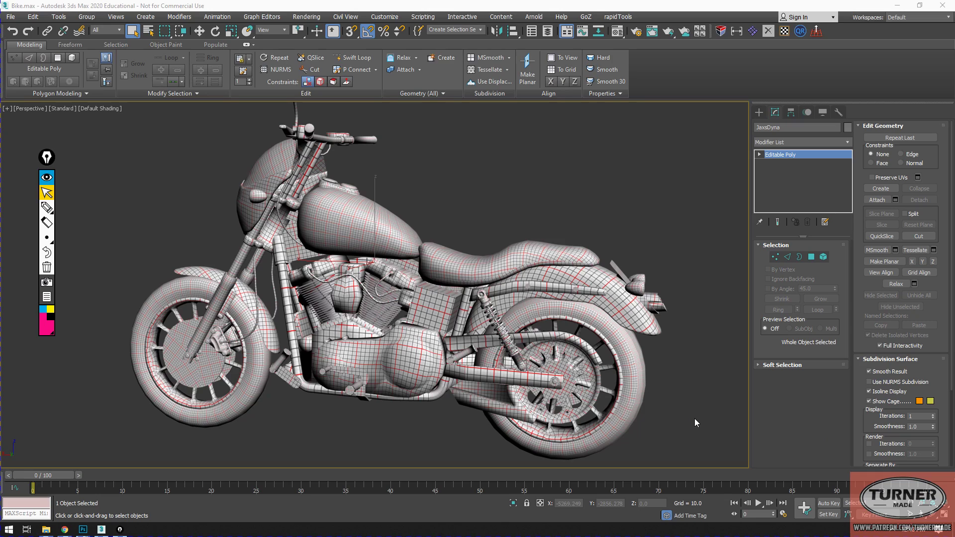
pyautogui.keyDown('alt'); pyautogui.moveTo(337, 286); pyautogui.dragTo(540, 295, button='middle'); pyautogui.keyUp('alt')
pyautogui.keyDown('alt'); pyautogui.moveTo(398, 264); pyautogui.dragTo(435, 273, button='middle'); pyautogui.keyUp('alt')
pyautogui.scroll(-3, 448, 272)
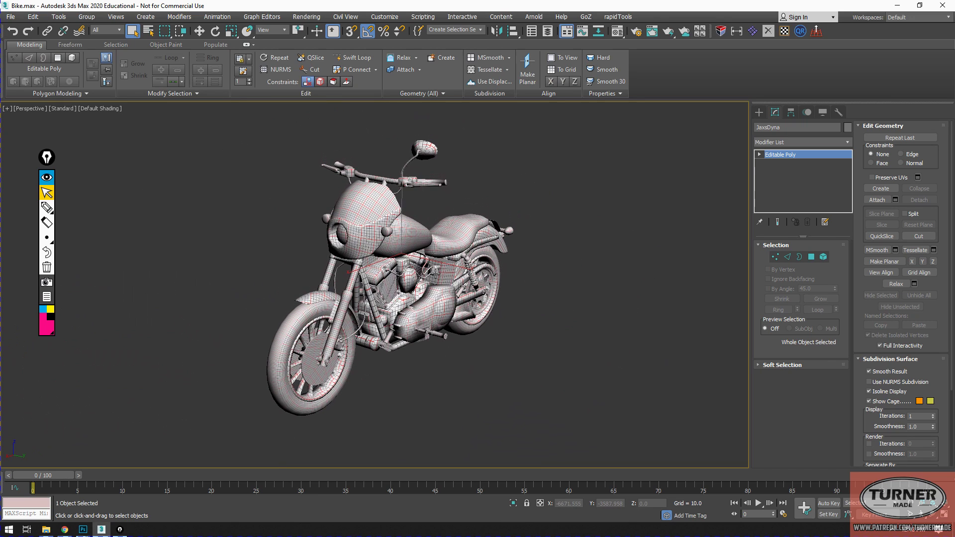